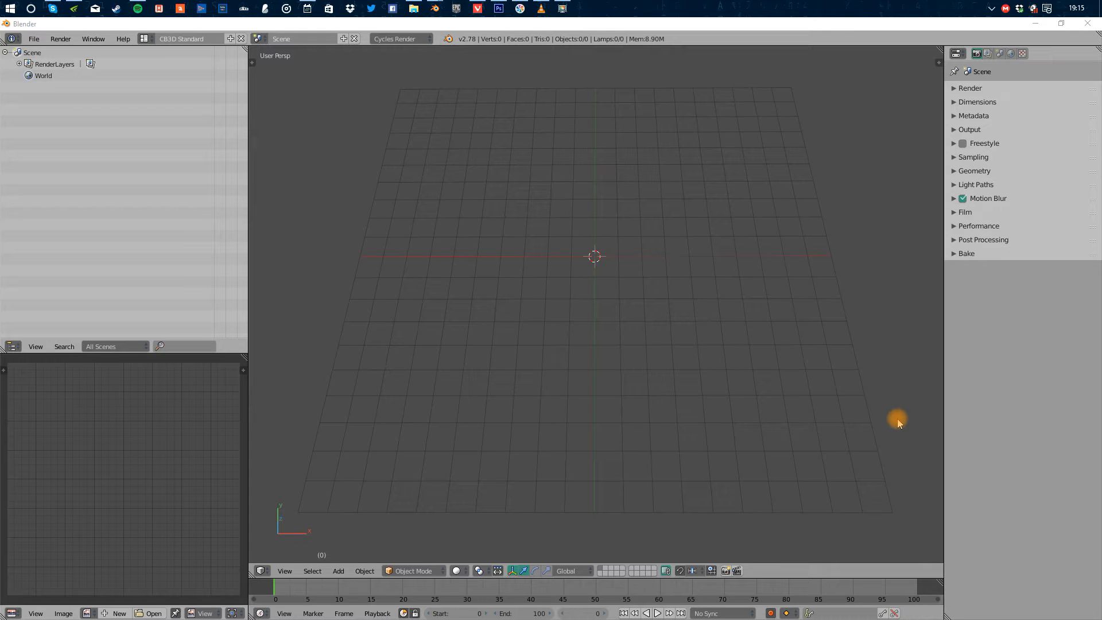
Load the CB3D - MATERIALS screen layout and turn its File Browser area into a Properties editor.
{"action": "left_click", "coordinate": [146, 38]}
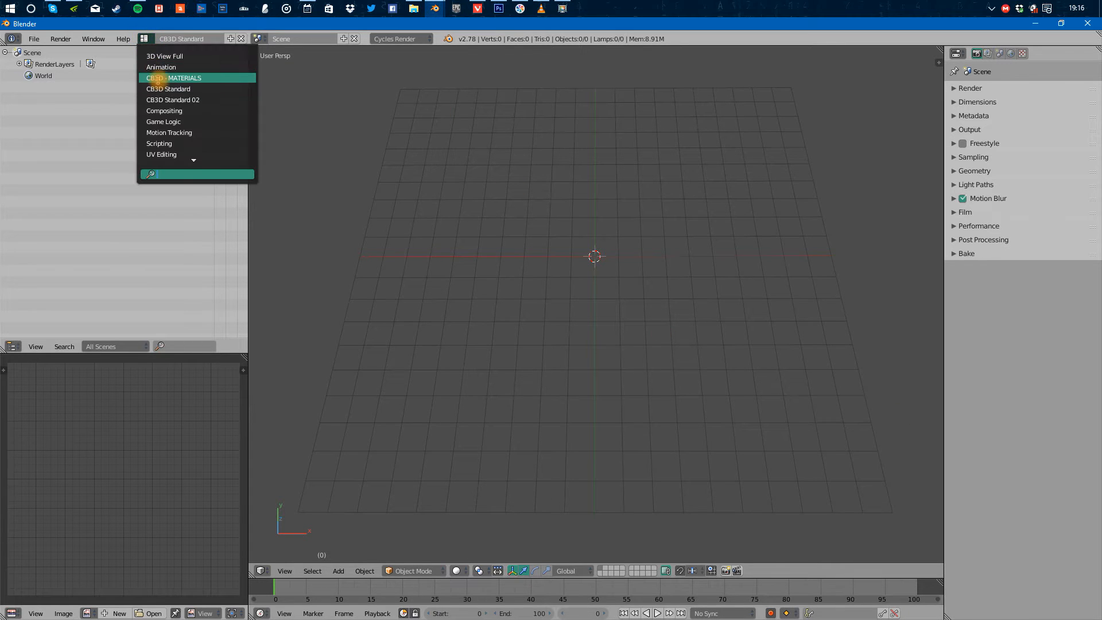
{"action": "left_click", "coordinate": [195, 80]}
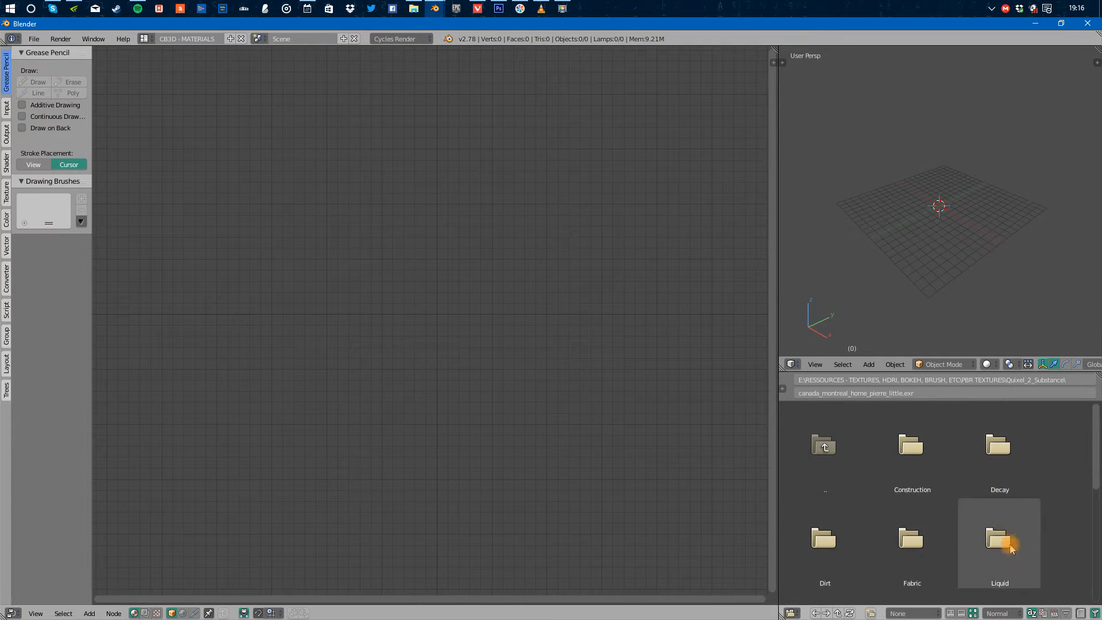
{"action": "left_click", "coordinate": [791, 612]}
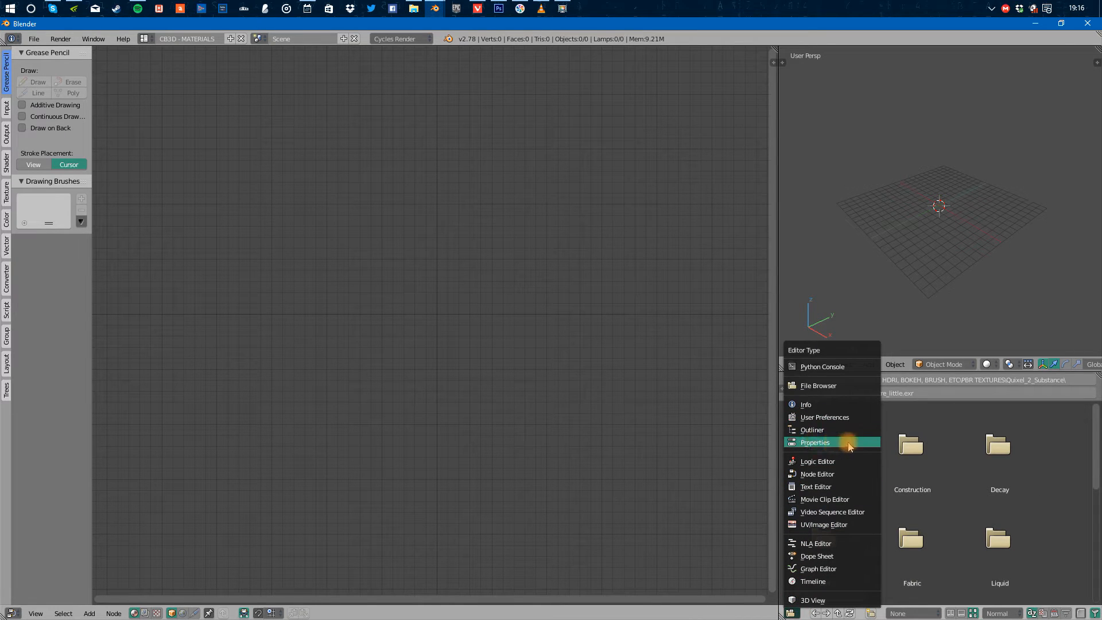
{"action": "left_click", "coordinate": [827, 443]}
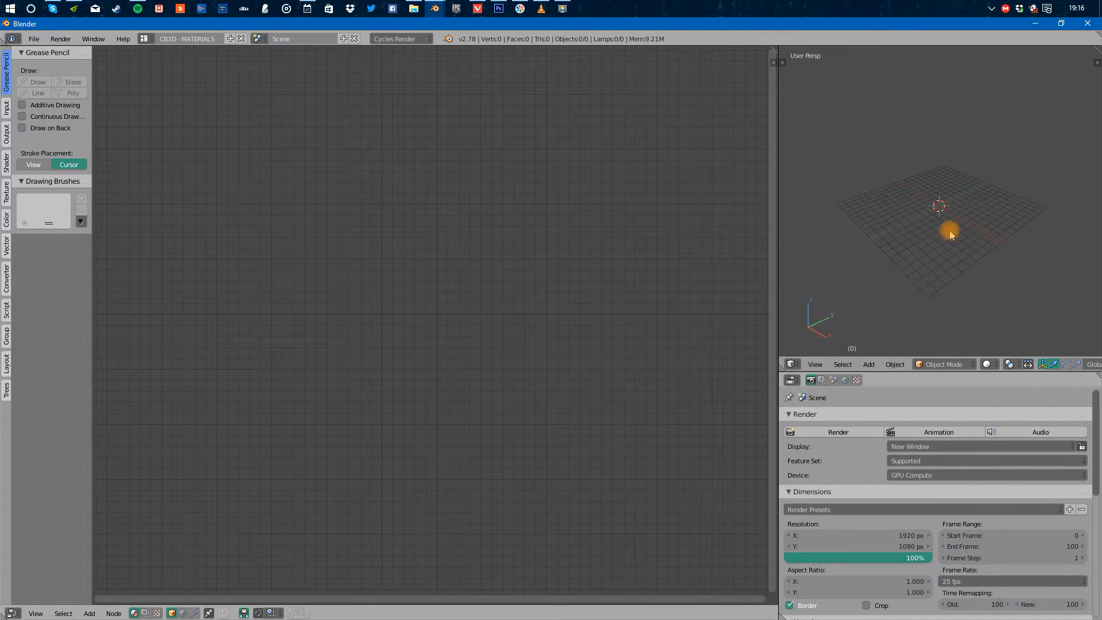
Add a mesh plane and rotate it 90 degrees so it stands upright, facing along the X axis.
{"action": "key", "text": "shift+a"}
{"action": "left_click", "coordinate": [975, 229]}
{"action": "key", "text": "r"}
{"action": "key", "text": "x"}
{"action": "key", "text": "0"}
{"action": "key", "text": "Return"}
{"action": "key", "text": "r"}
{"action": "key", "text": "x"}
{"action": "key", "text": "9"}
{"action": "key", "text": "0"}
{"action": "key", "text": "Return"}
Scale the upright plane by 5.
{"action": "key", "text": "s"}
{"action": "key", "text": "5"}
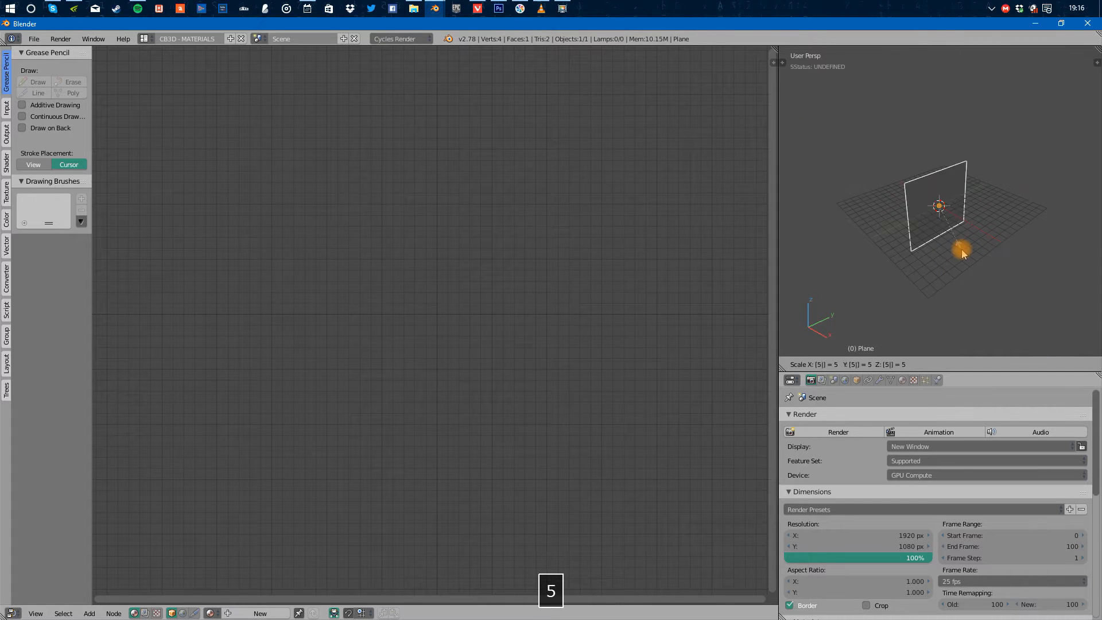
{"action": "key", "text": "Return"}
{"action": "scroll", "coordinate": [961, 250], "scroll_direction": "up", "scroll_amount": 4}
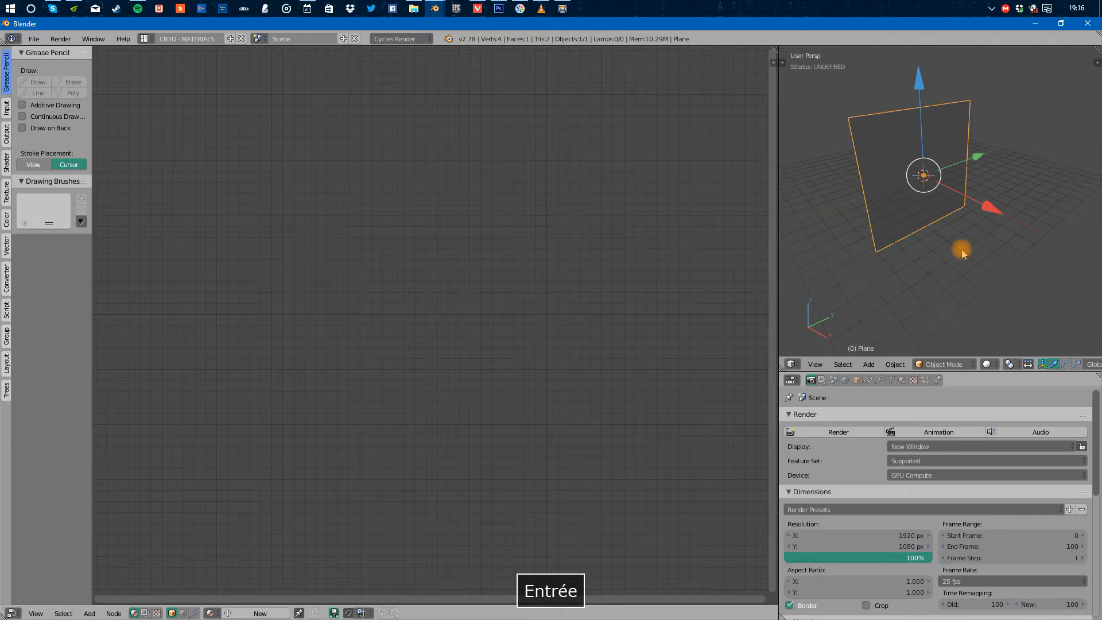
Remove the HDR environment texture from the world background and set the background color to black.
{"action": "left_click", "coordinate": [844, 380]}
{"action": "scroll", "coordinate": [1090, 503], "scroll_direction": "down", "scroll_amount": 1}
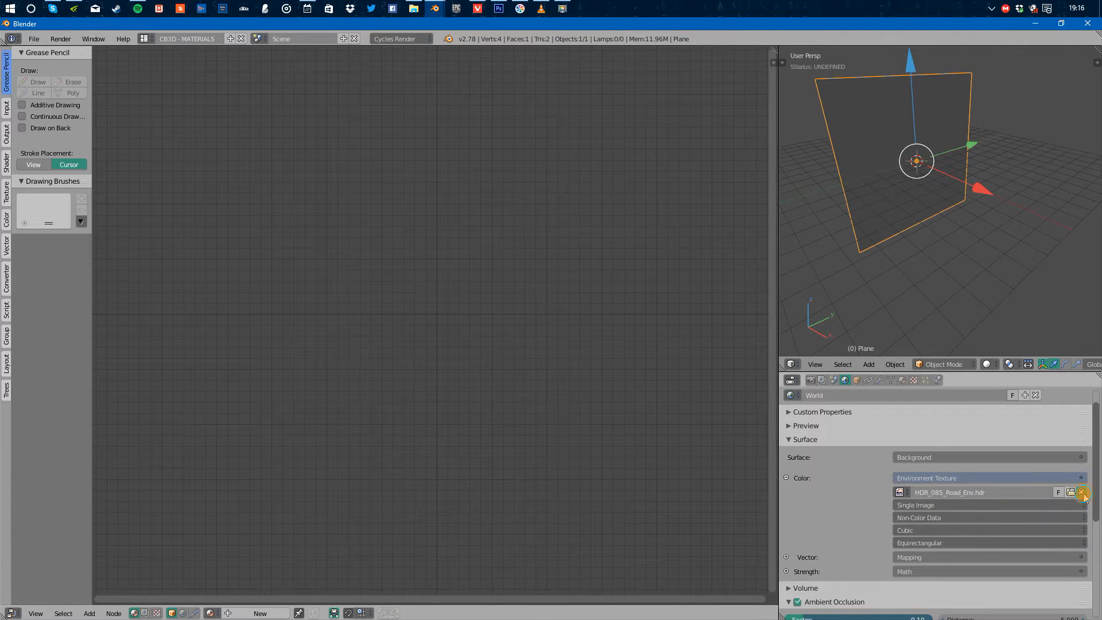
{"action": "left_click", "coordinate": [1082, 493]}
{"action": "left_click", "coordinate": [1080, 478]}
{"action": "left_click", "coordinate": [1044, 338]}
{"action": "left_click", "coordinate": [1048, 478]}
{"action": "left_click_drag", "start_coordinate": [1078, 366], "coordinate": [1065, 431]}
Switch the 3D viewport to rendered shading with the upright plane in view.
{"action": "middle_click_drag", "start_coordinate": [895, 218], "coordinate": [891, 232]}
{"action": "left_click_drag", "start_coordinate": [891, 232], "coordinate": [930, 197], "text": "alt"}
{"action": "key", "text": "shift+z"}
{"action": "mouse_move", "coordinate": [930, 197]}
{"action": "middle_mouse_down"}
{"action": "mouse_move", "coordinate": [959, 221]}
{"action": "mouse_move", "coordinate": [918, 212]}
{"action": "middle_mouse_up"}
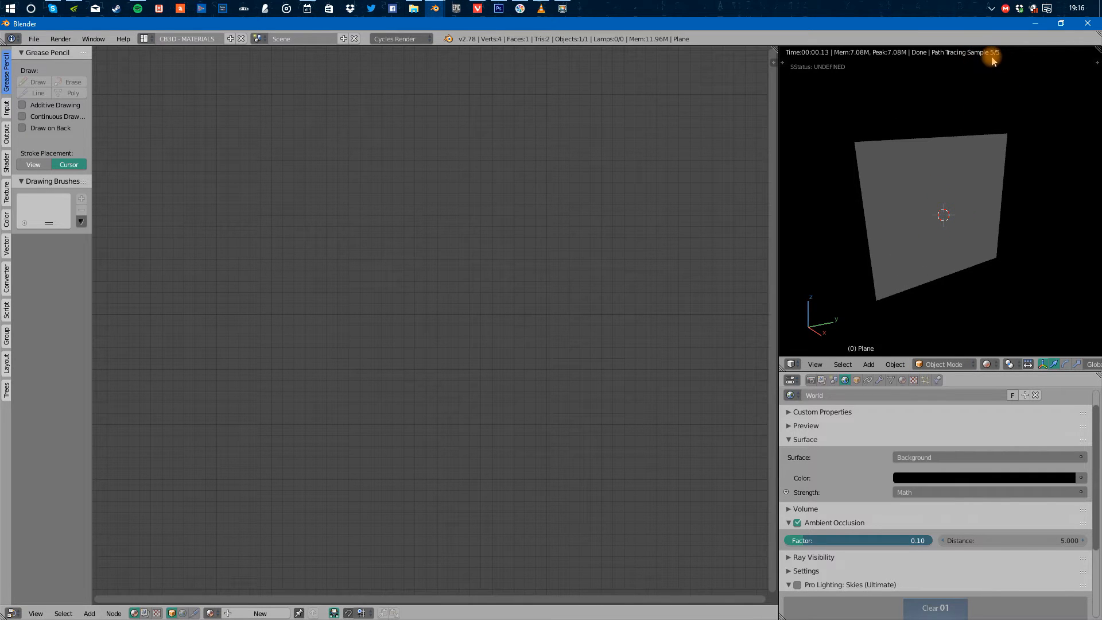
{"action": "scroll", "coordinate": [989, 224], "scroll_direction": "up", "scroll_amount": 2}
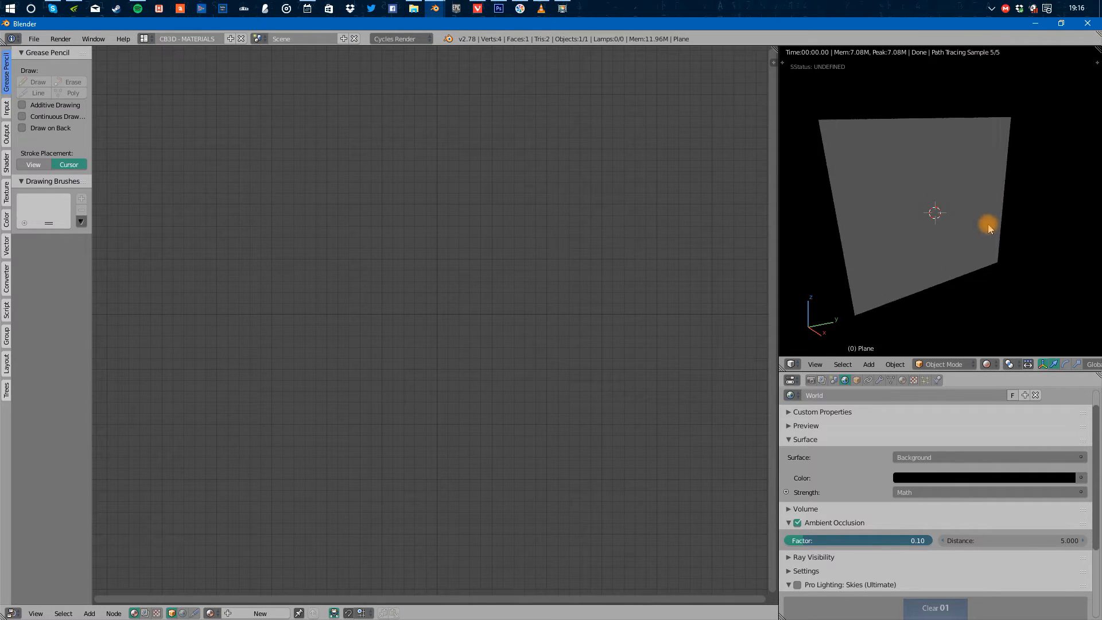
{"action": "middle_click_drag", "start_coordinate": [984, 228], "coordinate": [988, 234]}
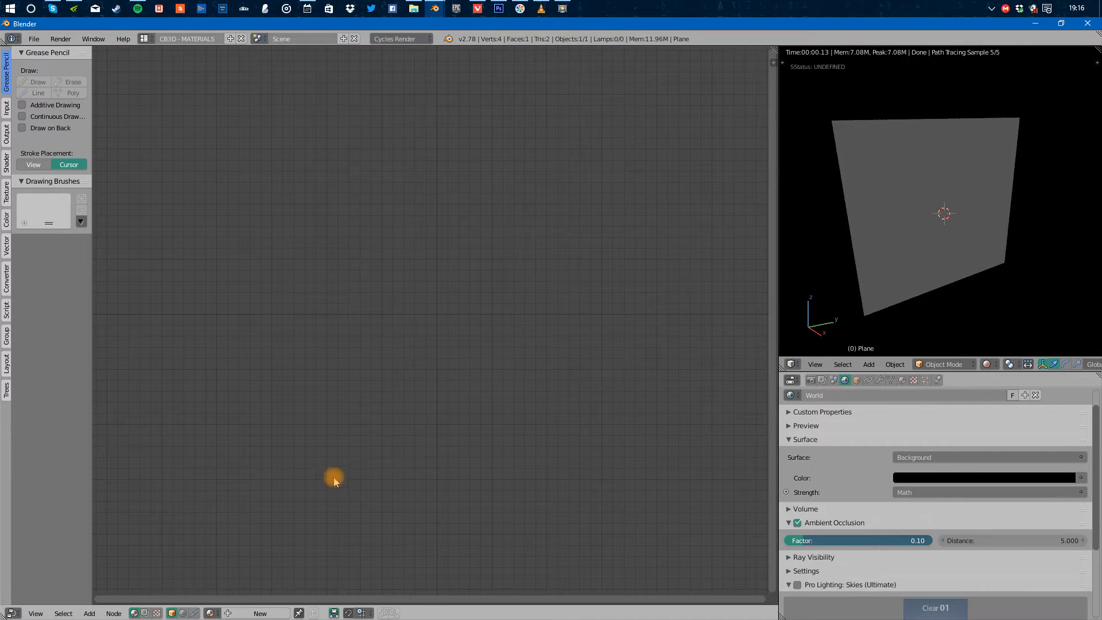
Create a new material on the upright plane and name it SOFTLIGHT.
{"action": "left_click", "coordinate": [900, 381]}
{"action": "left_click", "coordinate": [894, 459]}
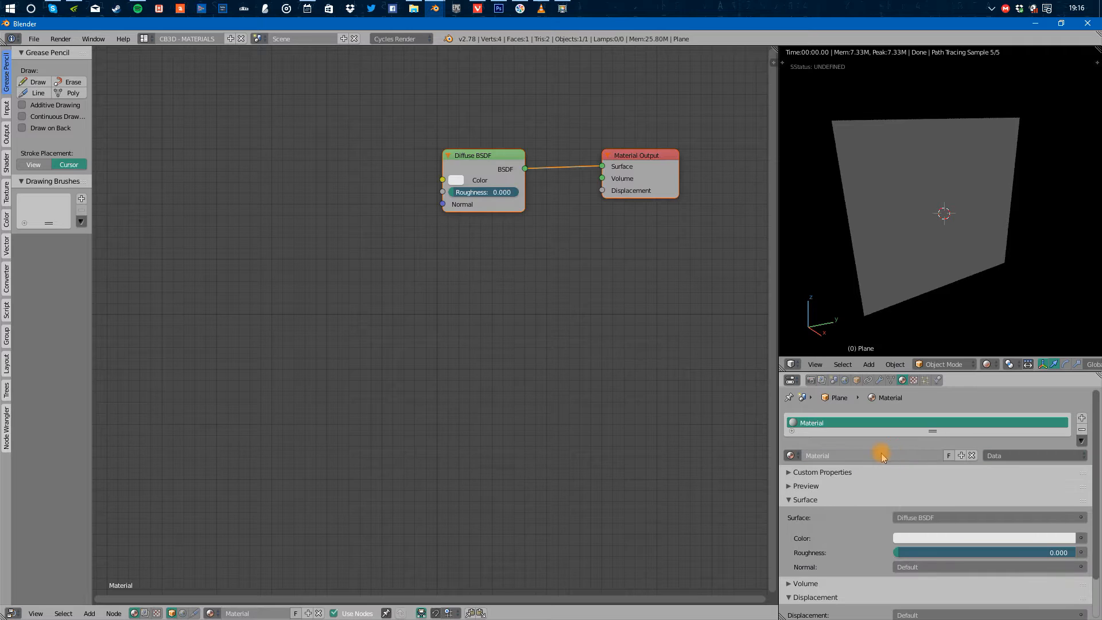
{"action": "left_click", "coordinate": [871, 459]}
{"action": "type", "text": "SOFTLIGHT"}
{"action": "key", "text": "Return"}
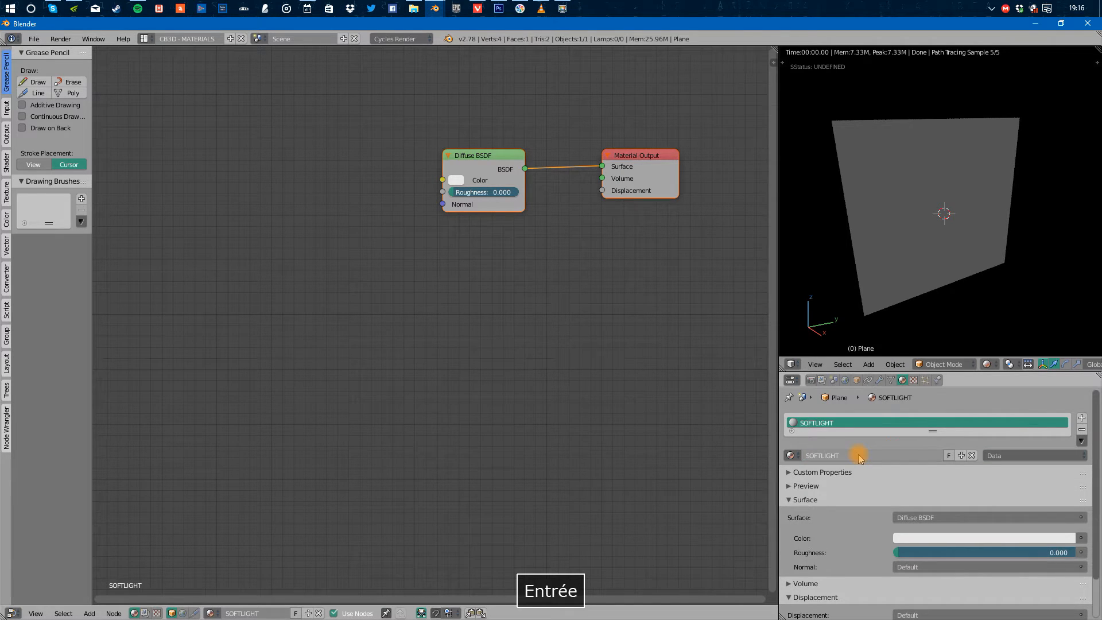
Delete the Diffuse BSDF node from the SOFTLIGHT material.
{"action": "middle_click_drag", "start_coordinate": [515, 269], "coordinate": [495, 307]}
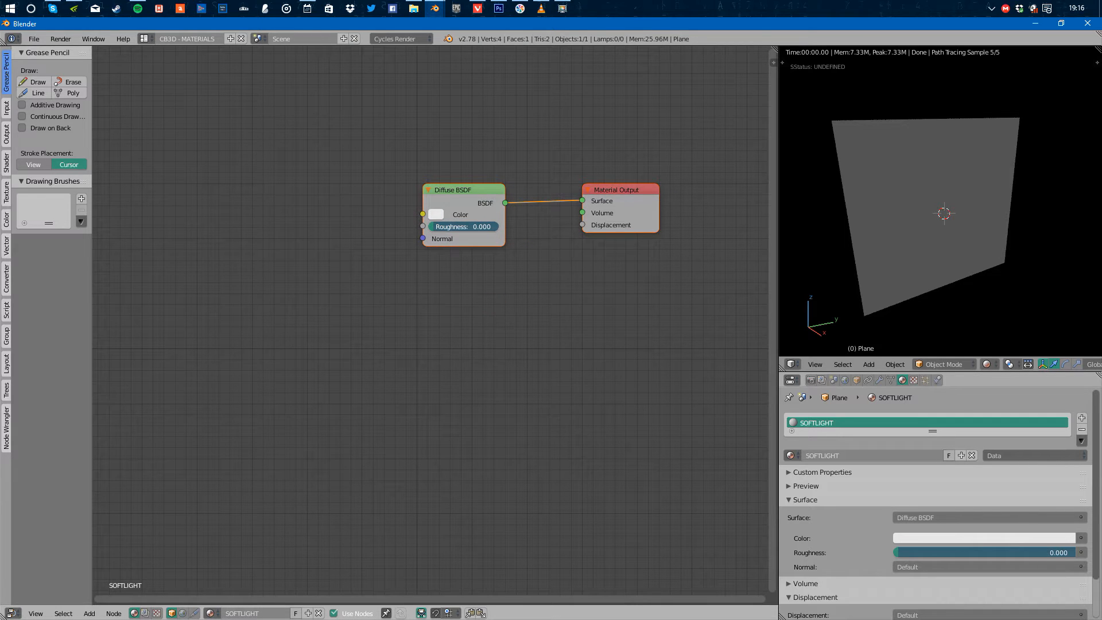
{"action": "left_click", "coordinate": [562, 8]}
{"action": "right_click_drag", "start_coordinate": [545, 145], "coordinate": [529, 302], "text": "ctrl"}
{"action": "key", "text": "Delete"}
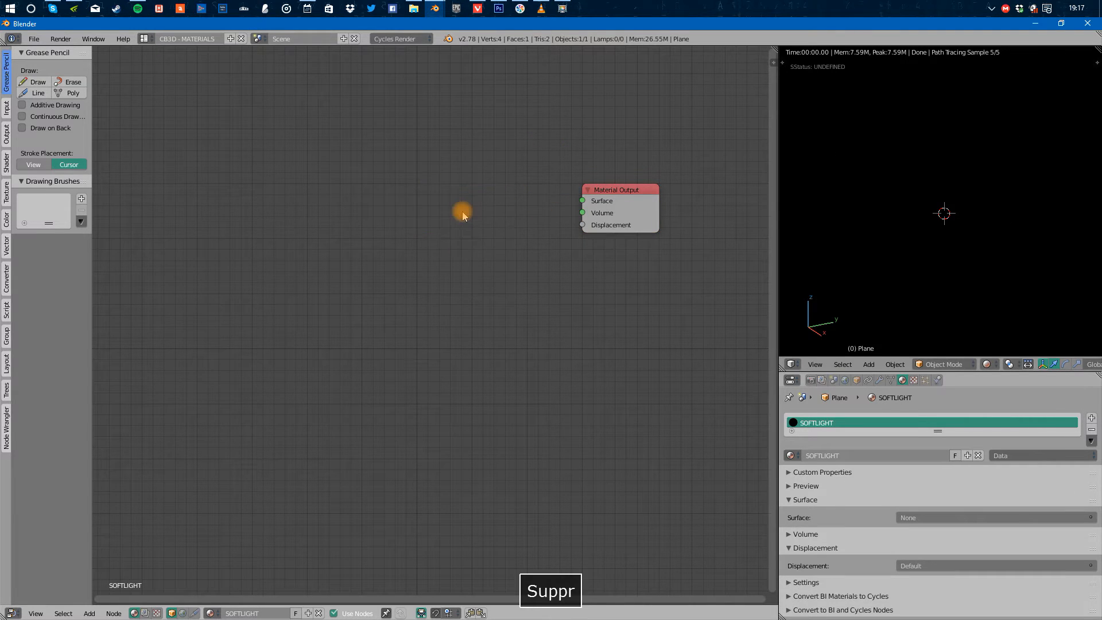
Add an Emission shader and connect it to the Surface input of the Material Output.
{"action": "middle_click_drag", "start_coordinate": [472, 259], "coordinate": [475, 307]}
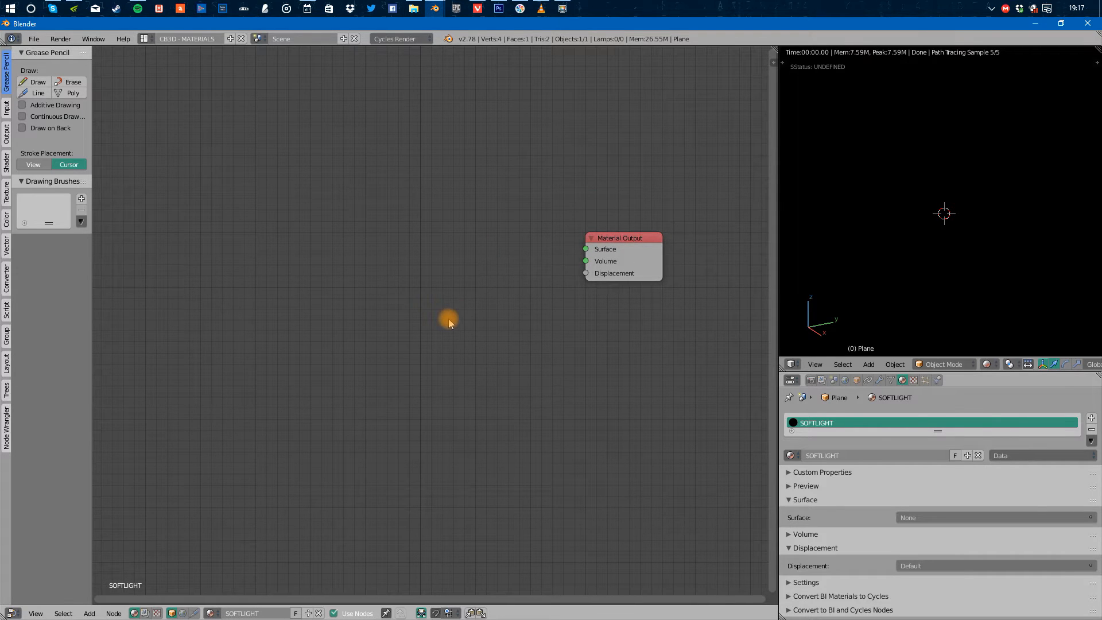
{"action": "key", "text": "shift+a"}
{"action": "left_click", "coordinate": [450, 321]}
{"action": "type", "text": "emi"}
{"action": "key", "text": "Return"}
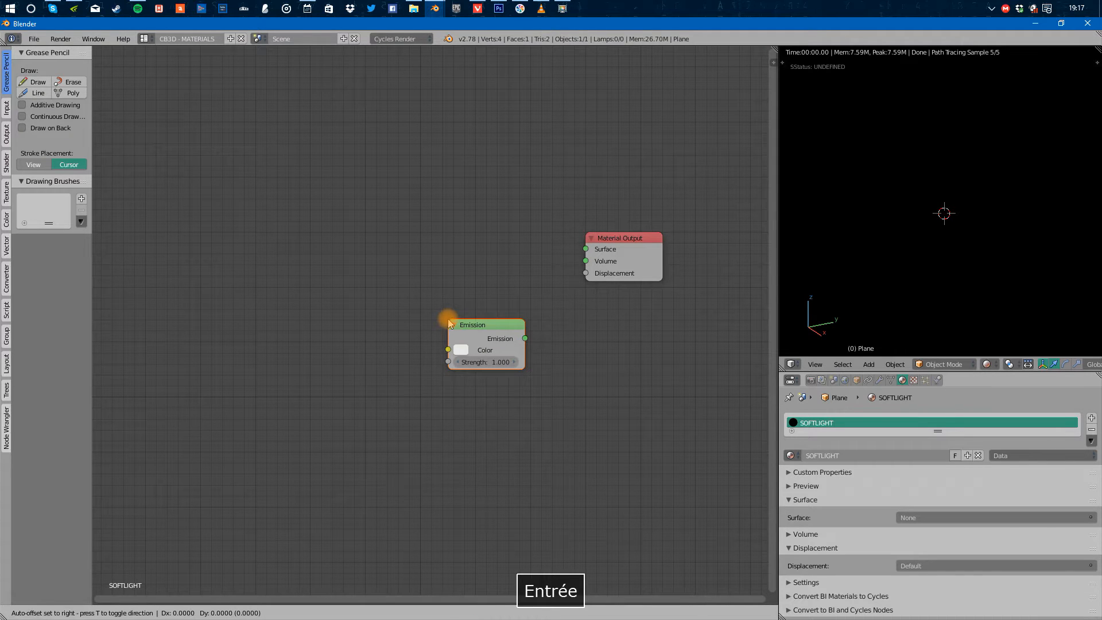
{"action": "left_click", "coordinate": [450, 323]}
{"action": "left_click_drag", "start_coordinate": [525, 339], "coordinate": [622, 299]}
Add a second mesh plane as the floor and scale it up beyond the upright plane's width.
{"action": "key", "text": "shift+a"}
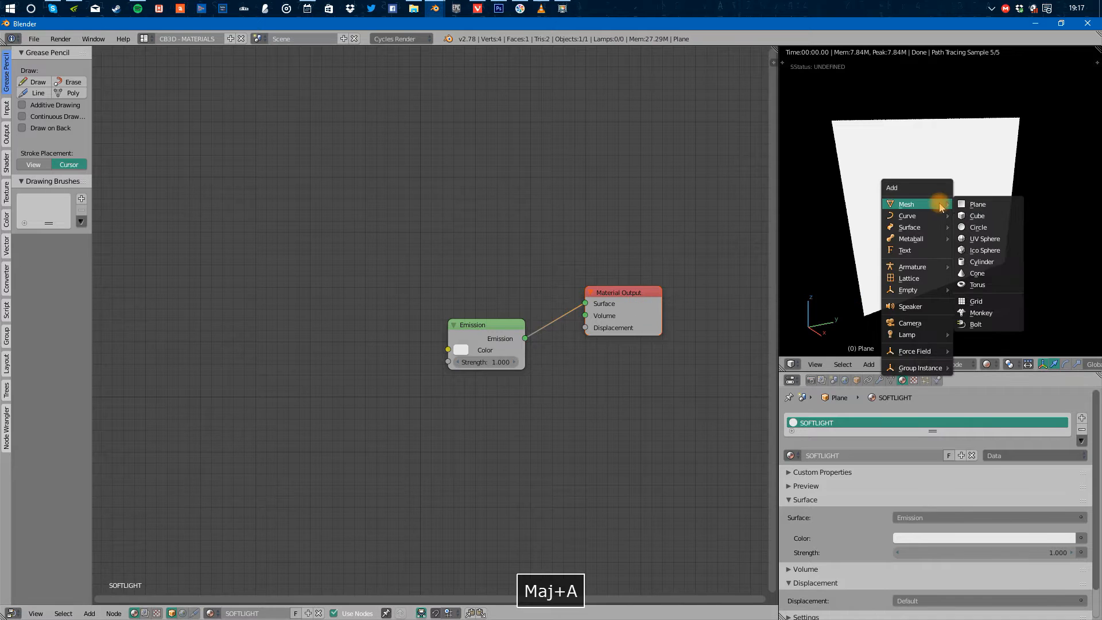
{"action": "left_click", "coordinate": [916, 135]}
{"action": "key", "text": "s"}
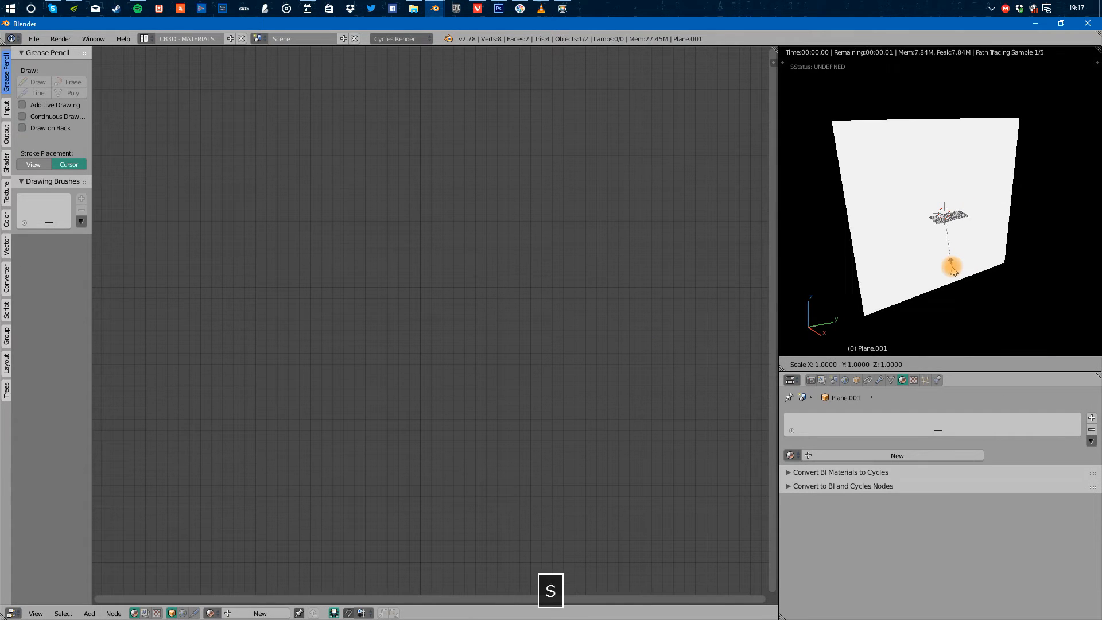
{"action": "key", "text": "5"}
{"action": "key", "text": "0"}
{"action": "key", "text": "Return"}
Lower the floor plane along the Z axis by 4 units and by 1 more unit.
{"action": "type", "text": "gz-4"}
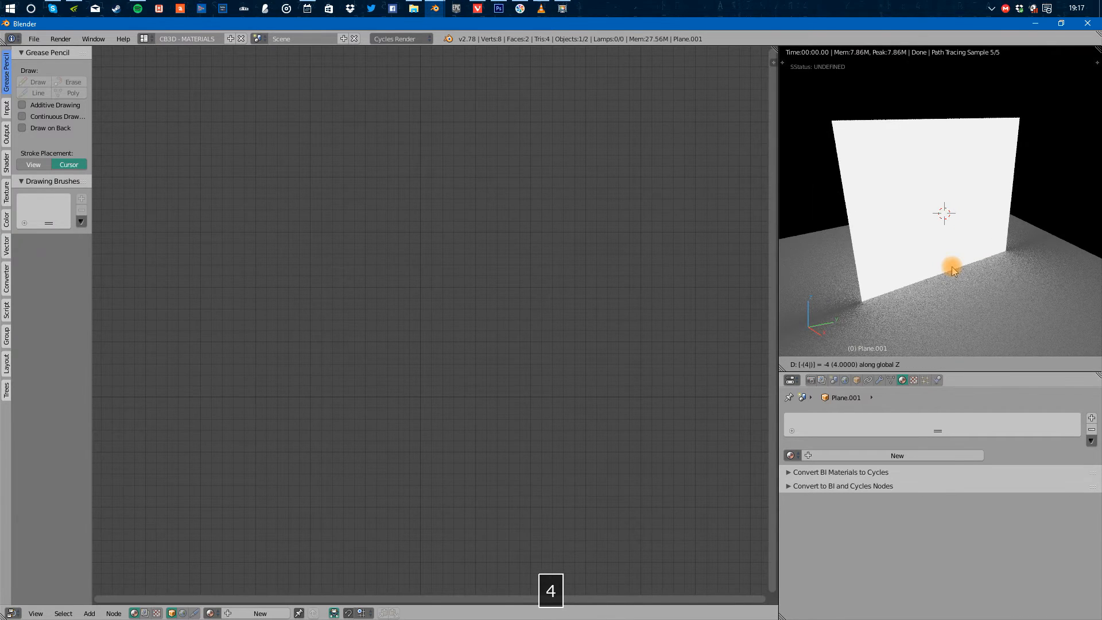
{"action": "key", "text": "Return"}
{"action": "left_click_drag", "start_coordinate": [932, 264], "coordinate": [906, 226], "text": "alt"}
{"action": "type", "text": "gz-1"}
{"action": "key", "text": "Return"}
Enlarge the floor plane by a scale factor of 25.
{"action": "left_click_drag", "start_coordinate": [905, 228], "coordinate": [973, 253], "text": "alt"}
{"action": "type", "text": "s25"}
{"action": "key", "text": "Return"}
Select the upright light plane in solid shading, restore rendered shading, and bring its SOFTLIGHT nodes into view.
{"action": "left_click_drag", "start_coordinate": [534, 337], "coordinate": [567, 325], "text": "alt"}
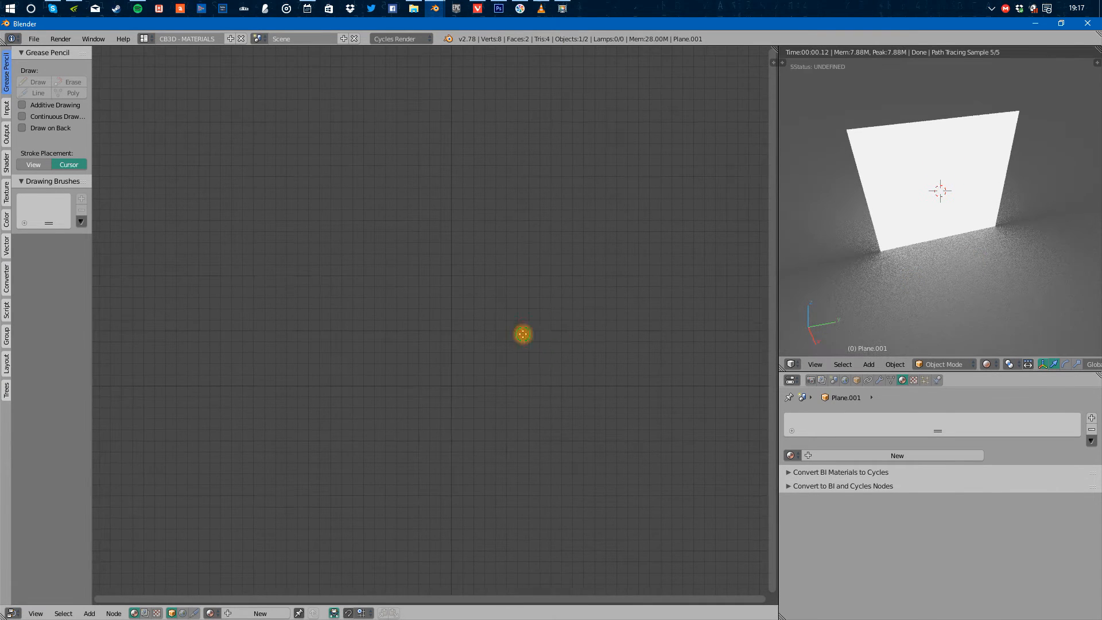
{"action": "left_click_drag", "start_coordinate": [487, 343], "coordinate": [227, 296], "text": "alt"}
{"action": "key", "text": "period"}
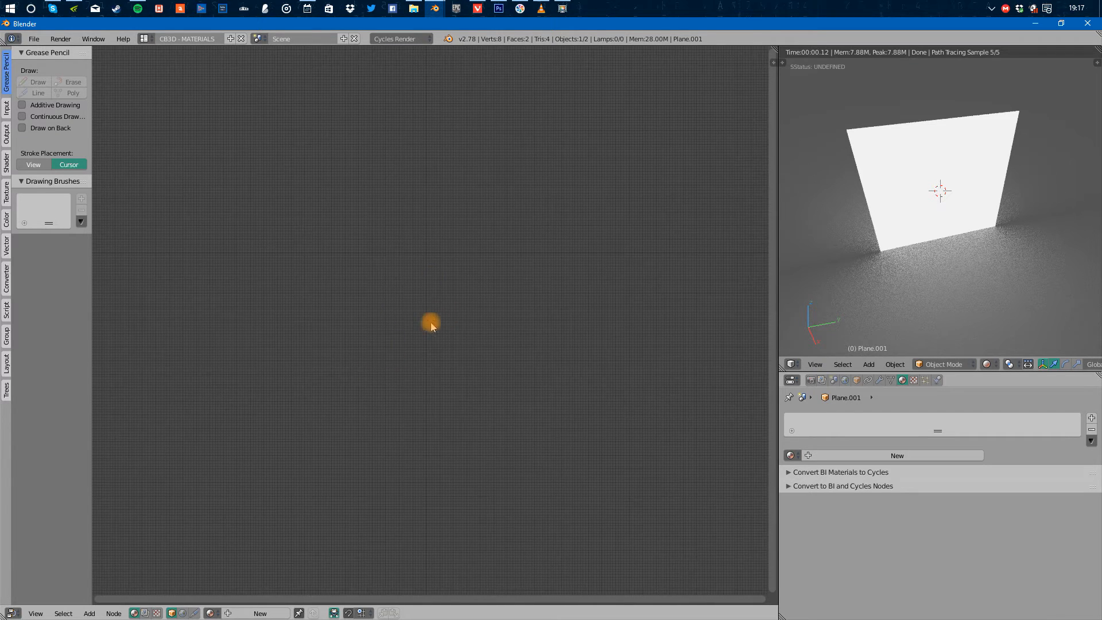
{"action": "right_click", "coordinate": [932, 285]}
{"action": "right_click", "coordinate": [930, 192]}
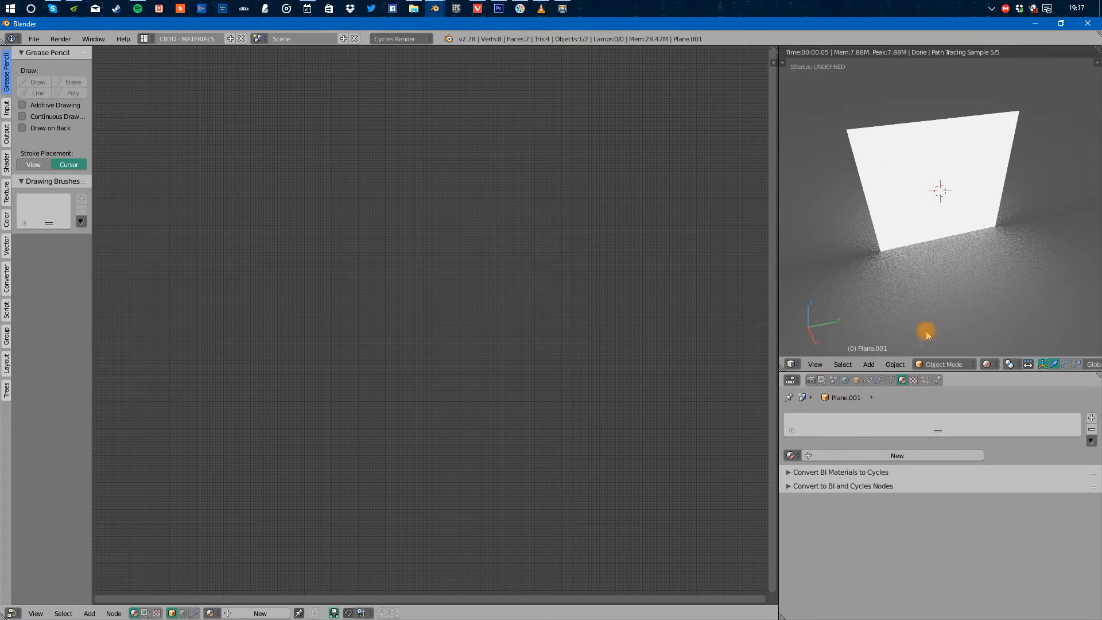
{"action": "key", "text": "shift+z"}
{"action": "right_click", "coordinate": [934, 136]}
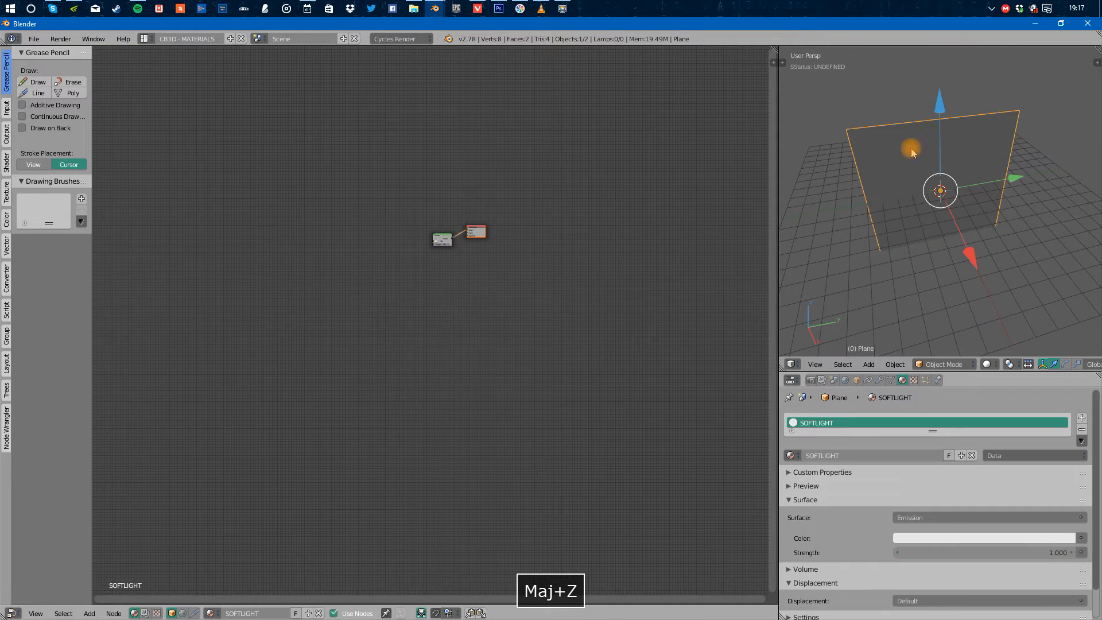
{"action": "key", "text": "shift+z"}
{"action": "scroll", "coordinate": [454, 244], "scroll_direction": "up", "scroll_amount": 5}
{"action": "scroll", "coordinate": [452, 240], "scroll_direction": "up", "scroll_amount": 4}
{"action": "middle_click_drag", "start_coordinate": [432, 165], "coordinate": [481, 296]}
{"action": "scroll", "coordinate": [474, 364], "scroll_direction": "up", "scroll_amount": 3}
{"action": "middle_click_drag", "start_coordinate": [446, 338], "coordinate": [516, 292]}
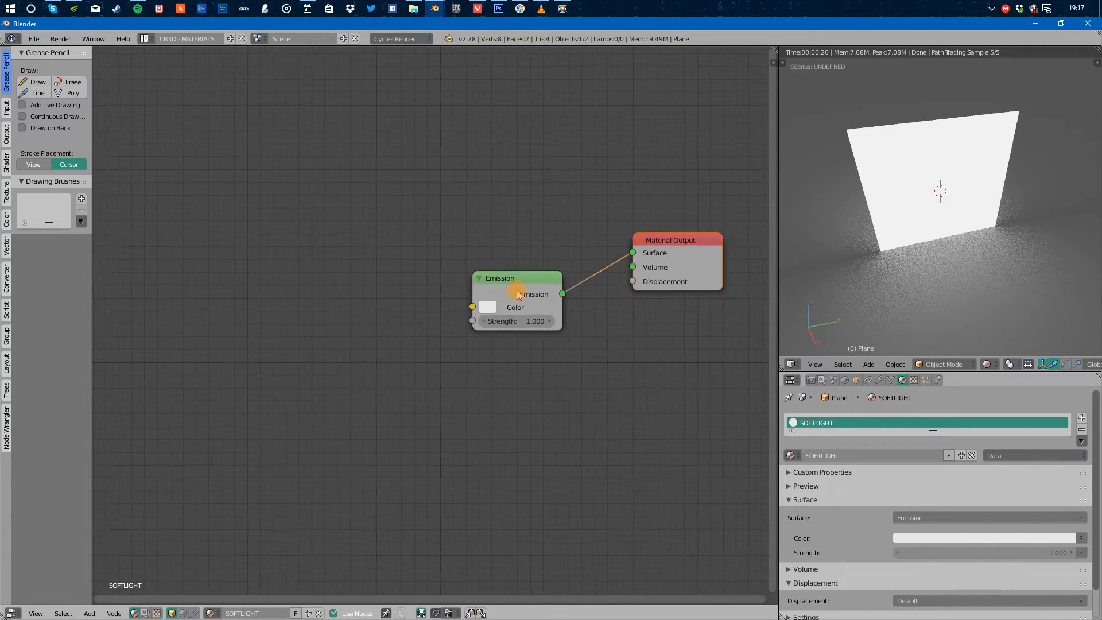
{"action": "middle_click_drag", "start_coordinate": [435, 359], "coordinate": [512, 341]}
{"action": "key", "text": "shift+a"}
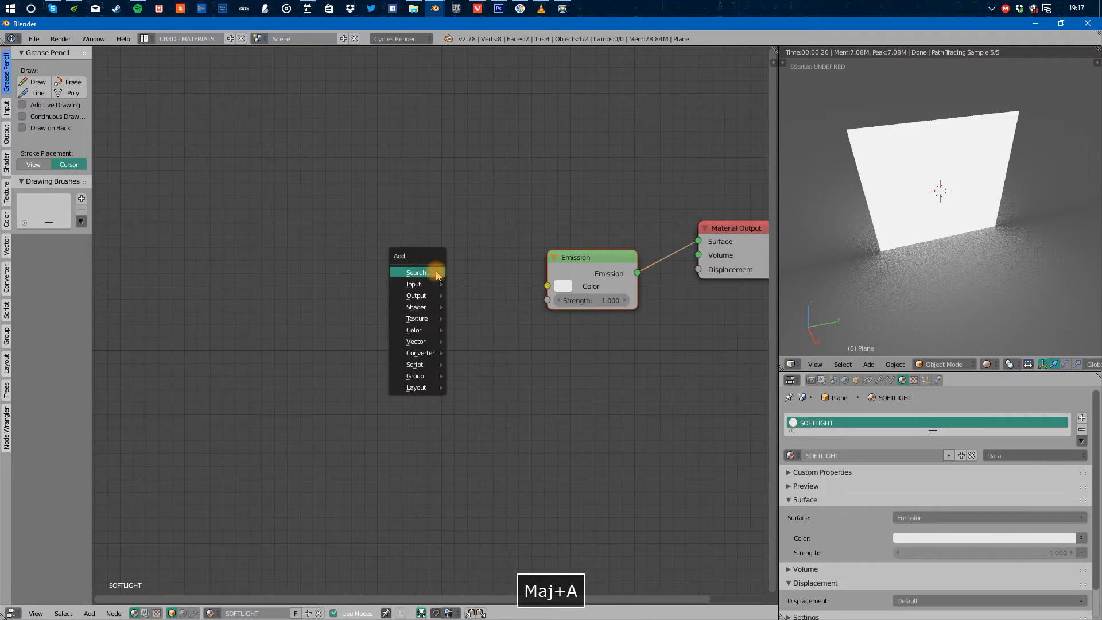
{"action": "left_click", "coordinate": [436, 274]}
{"action": "type", "text": "Emission"}
{"action": "type", "text": "mul"}
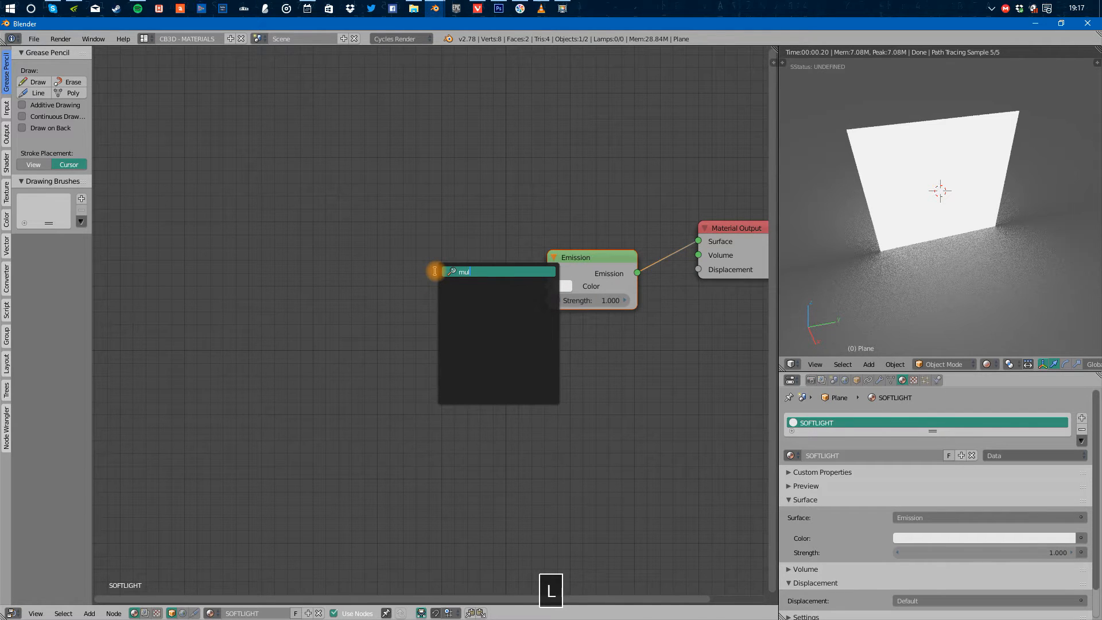
{"action": "key", "text": "BackSpace"}
{"action": "key", "text": "BackSpace"}
{"action": "key", "text": "BackSpace"}
{"action": "type", "text": "ad"}
{"action": "key", "text": "Return"}
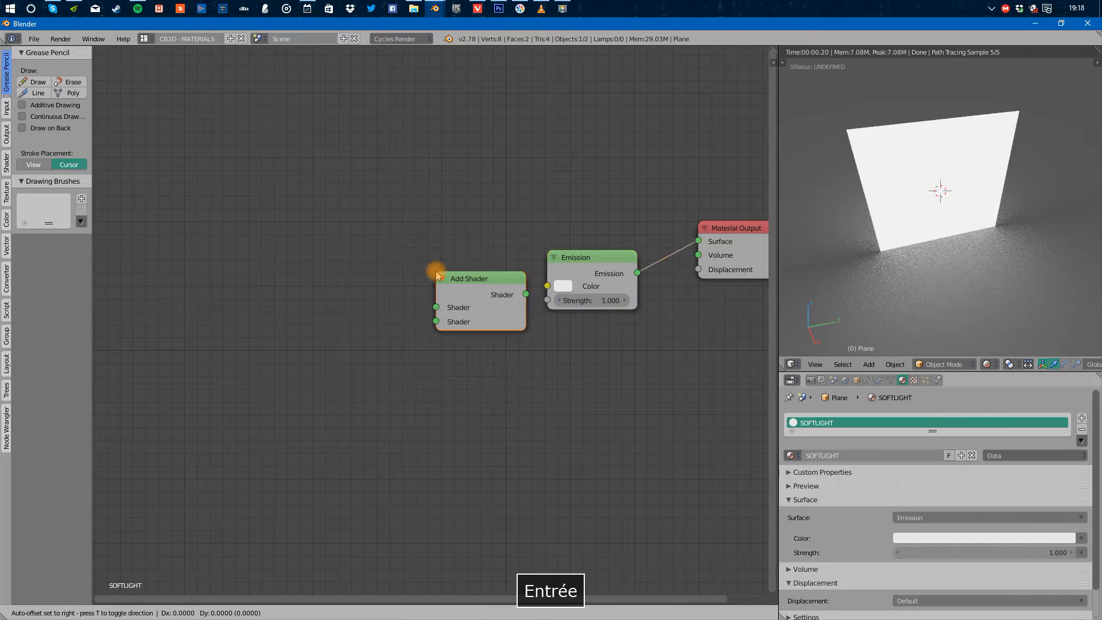
{"action": "left_click", "coordinate": [436, 274]}
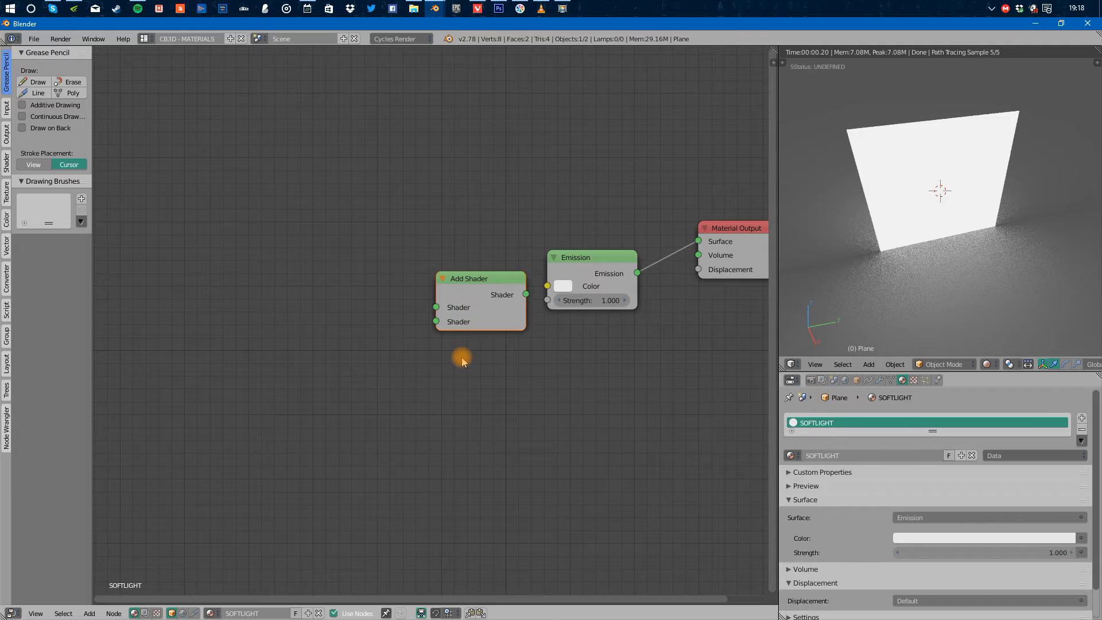
{"action": "key", "text": "Delete"}
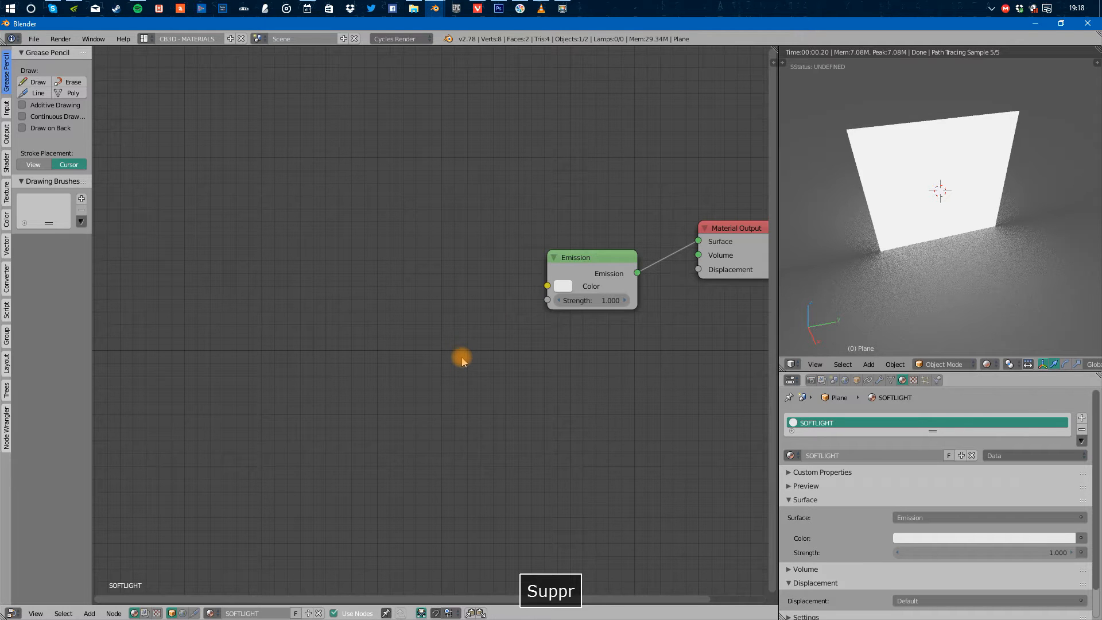
Add a Math node before the Emission shader and set its operation to Multiply.
{"action": "key", "text": "shift+a"}
{"action": "mouse_move", "coordinate": [454, 439]}
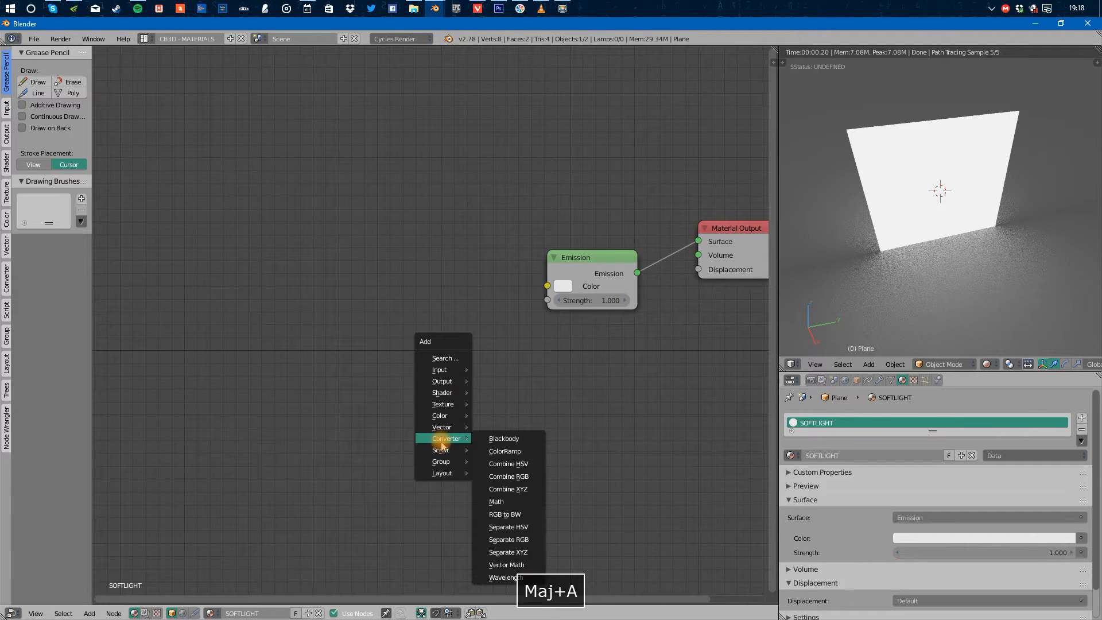
{"action": "left_click", "coordinate": [497, 501]}
{"action": "left_click", "coordinate": [416, 247]}
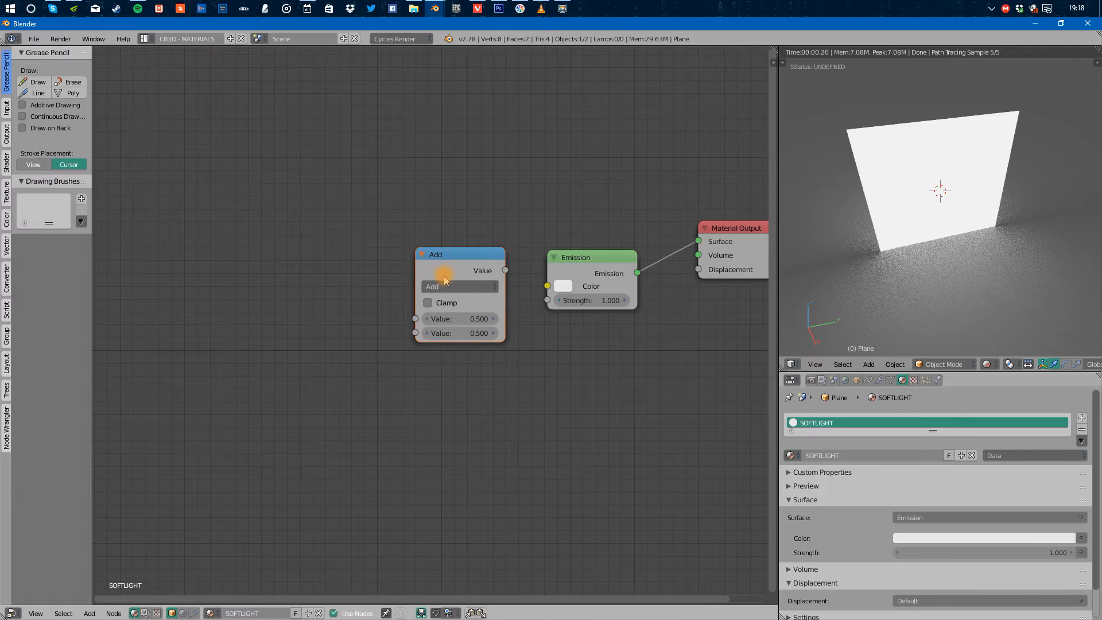
{"action": "left_click", "coordinate": [449, 286]}
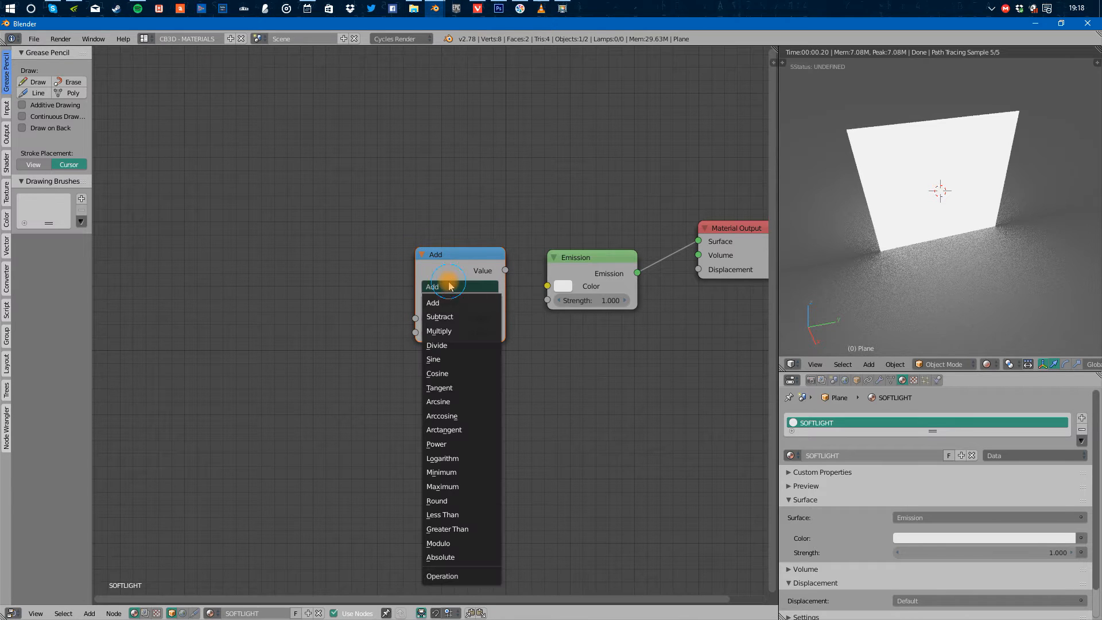
{"action": "left_click", "coordinate": [457, 331]}
{"action": "left_click_drag", "start_coordinate": [473, 265], "coordinate": [469, 270]}
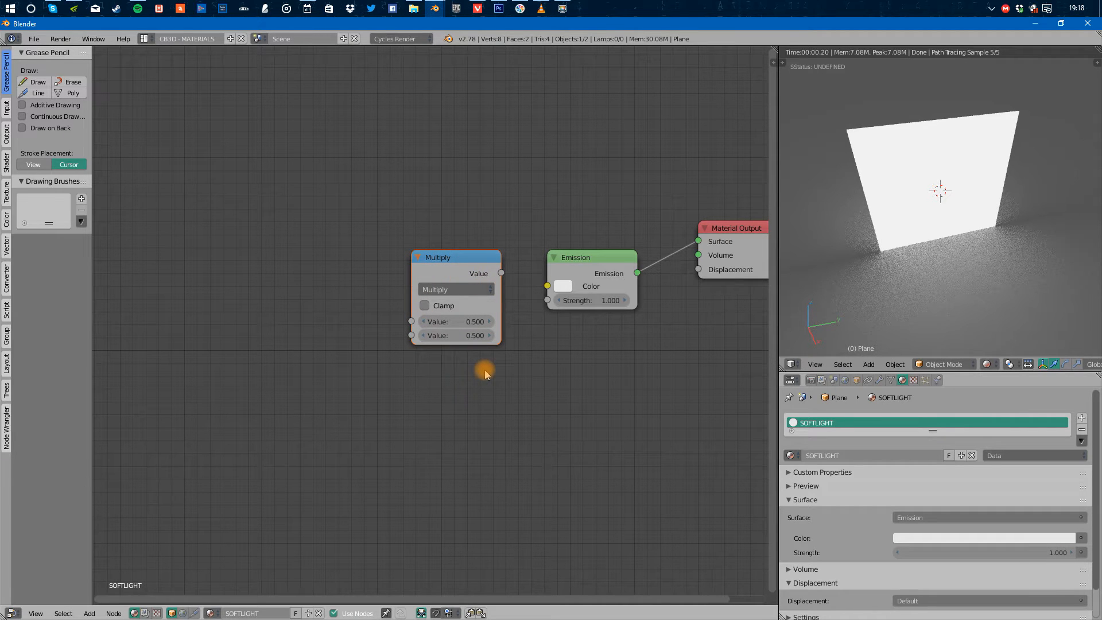
{"action": "left_click", "coordinate": [467, 289]}
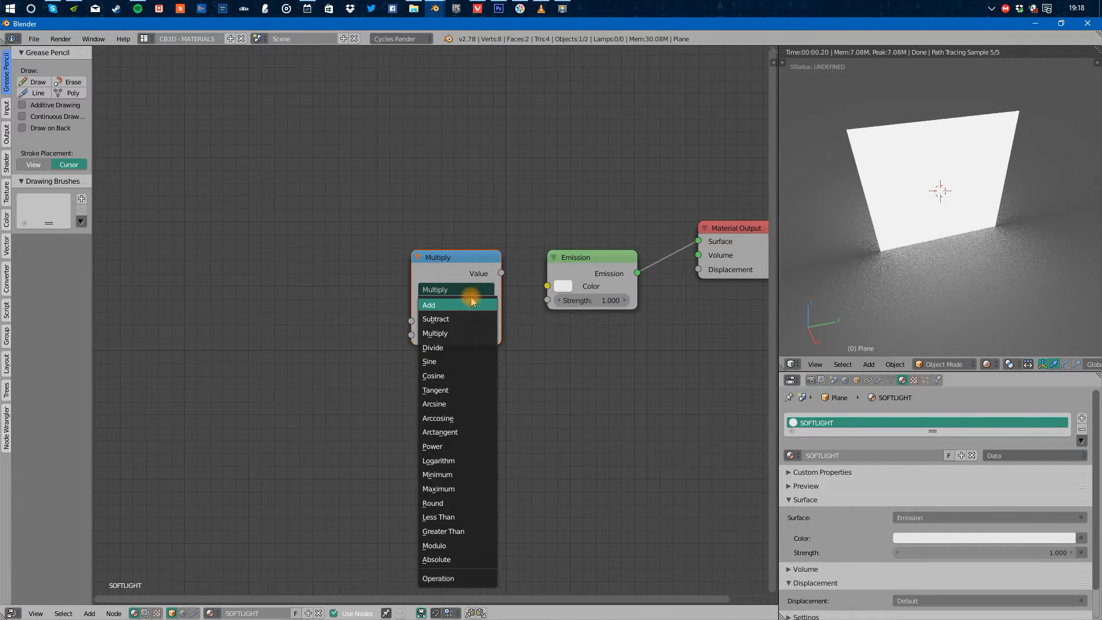
{"action": "left_click", "coordinate": [463, 270]}
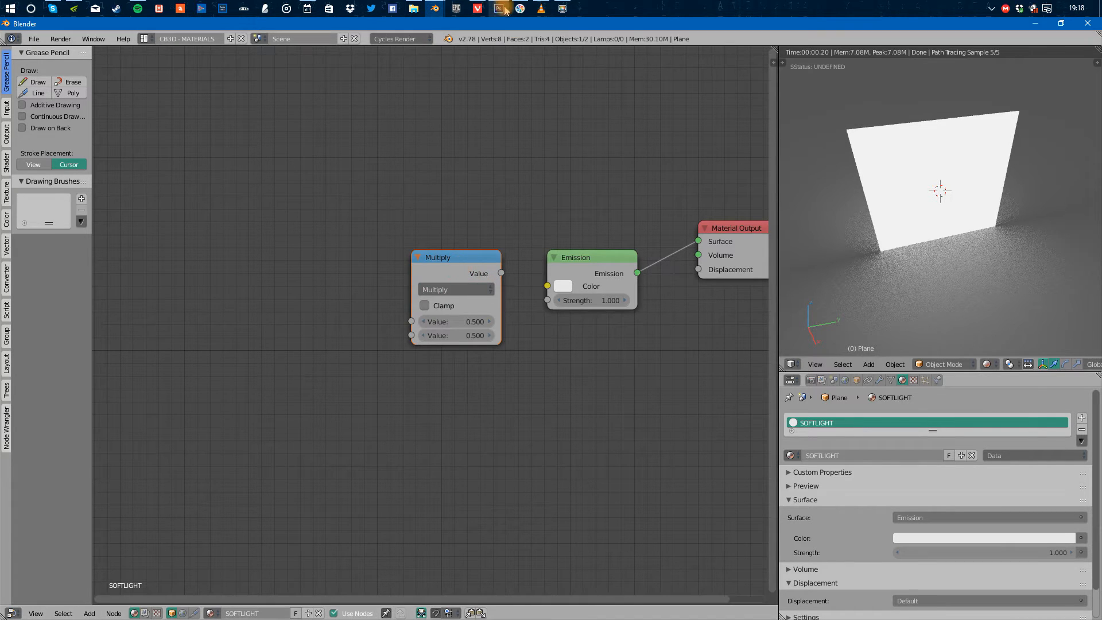
Switch to Photoshop, create a blank document with a new layer, and look through the available layer blend modes.
{"action": "key", "text": "alt+Tab"}
{"action": "key", "text": "space"}
{"action": "key", "text": "ctrl+n"}
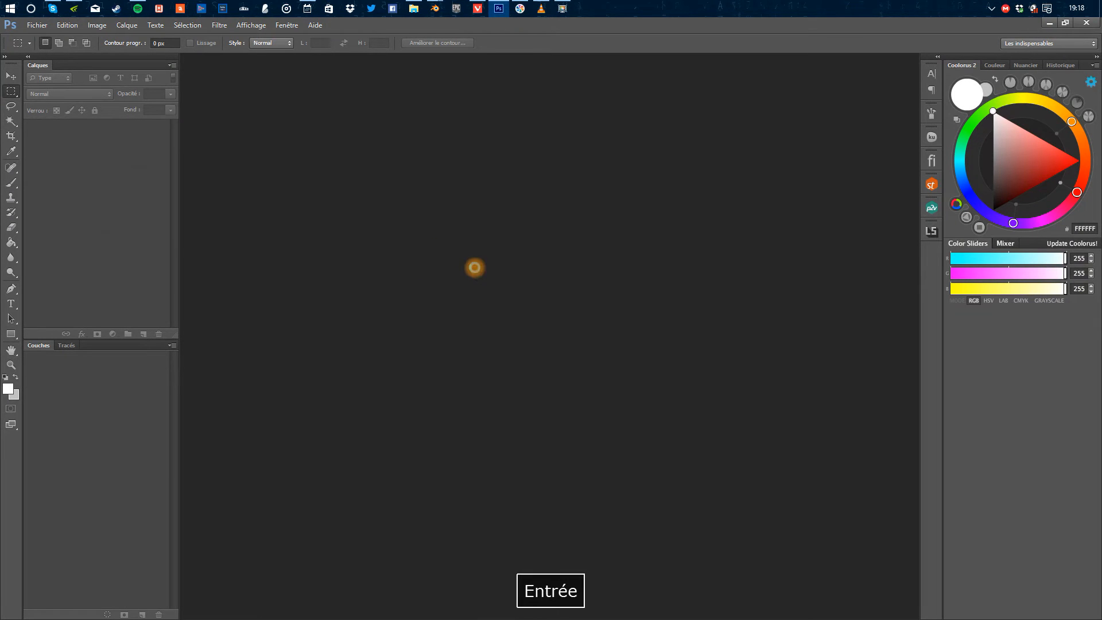
{"action": "key", "text": "Return"}
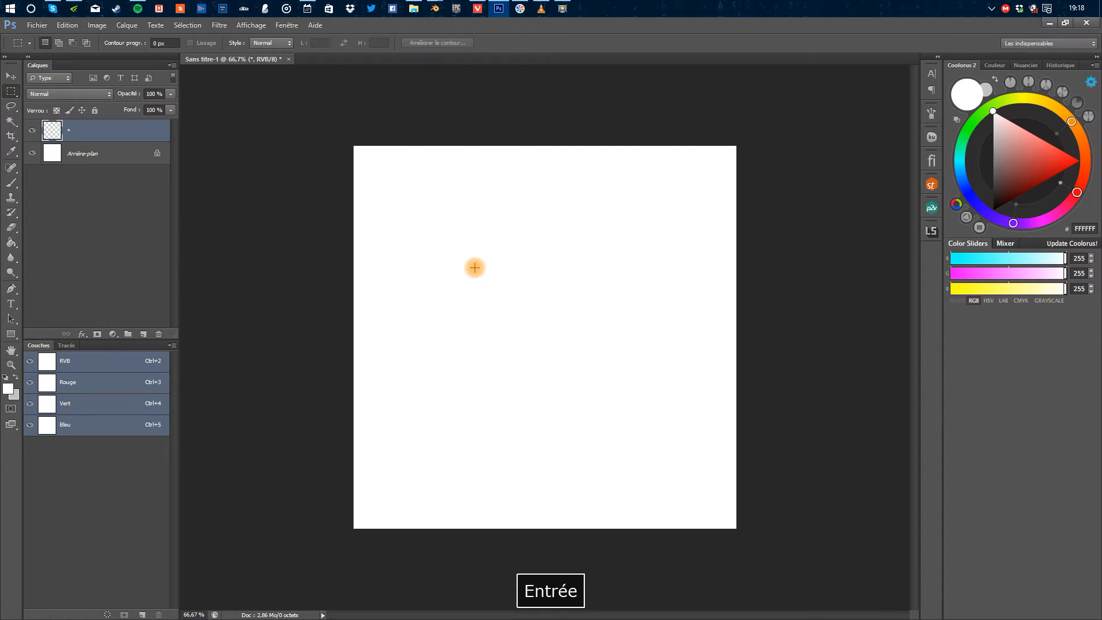
{"action": "left_click", "coordinate": [92, 93]}
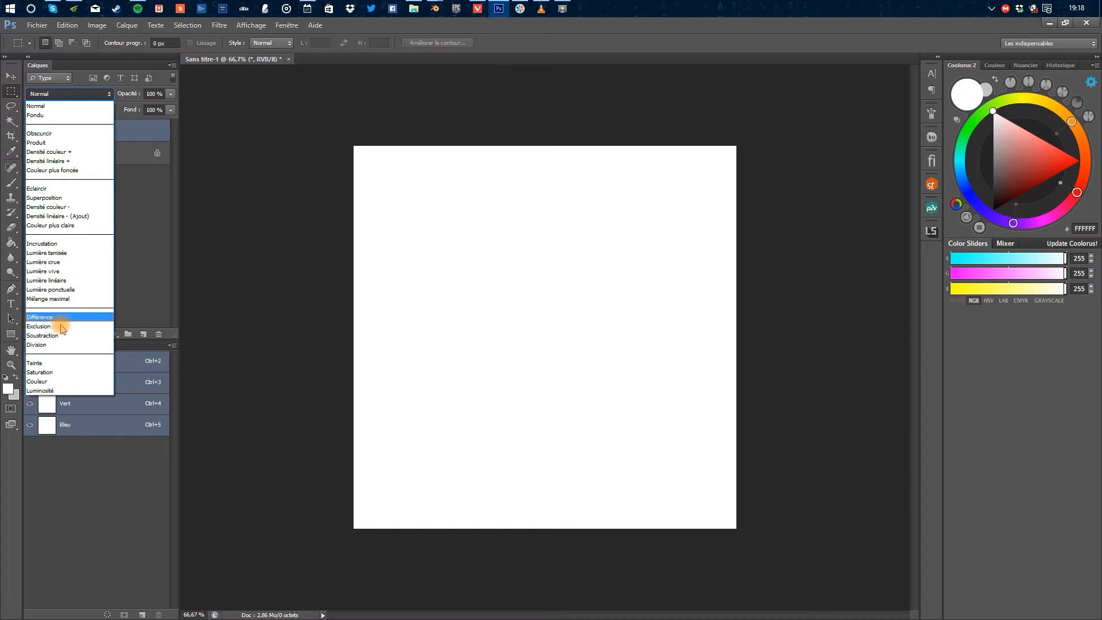
{"action": "left_click", "coordinate": [791, 375]}
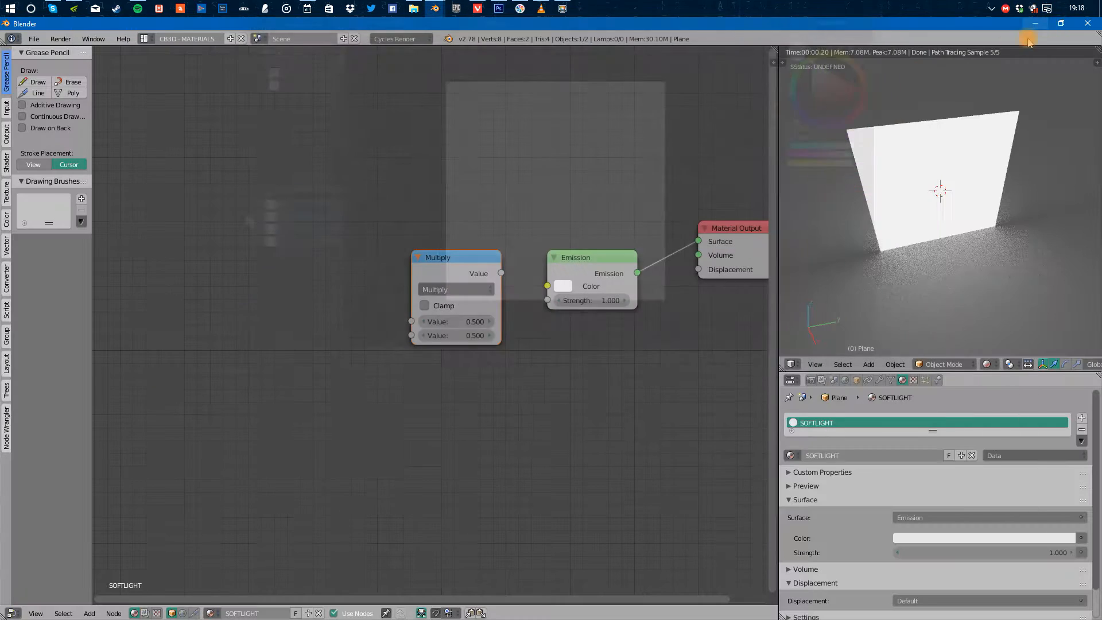
Switch back to Blender and connect the Multiply node's Value output to the Emission shader's Color input.
{"action": "left_click", "coordinate": [471, 291]}
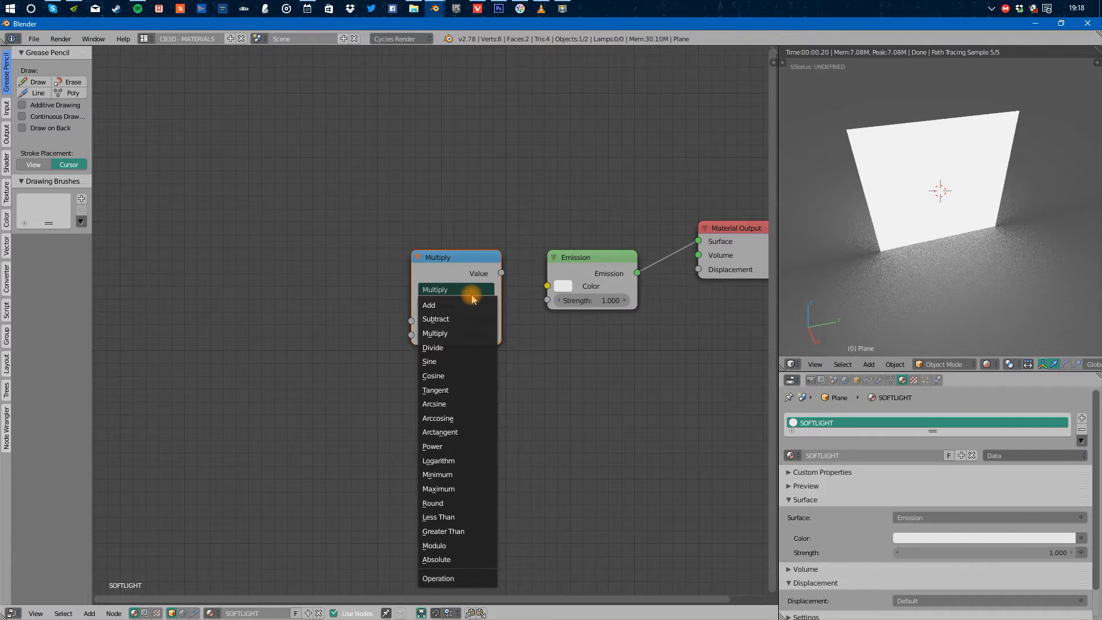
{"action": "left_click", "coordinate": [451, 270]}
{"action": "left_click_drag", "start_coordinate": [438, 269], "coordinate": [429, 274]}
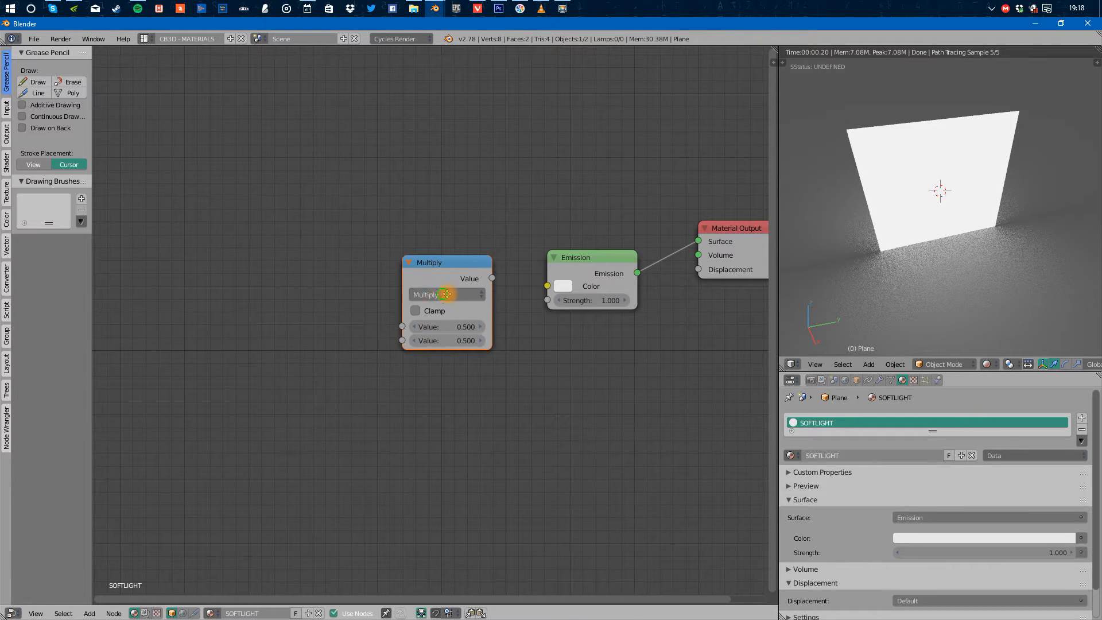
{"action": "middle_click_drag", "start_coordinate": [441, 294], "coordinate": [501, 294]}
{"action": "left_click_drag", "start_coordinate": [550, 278], "coordinate": [607, 286]}
{"action": "middle_click_drag", "start_coordinate": [450, 305], "coordinate": [502, 307]}
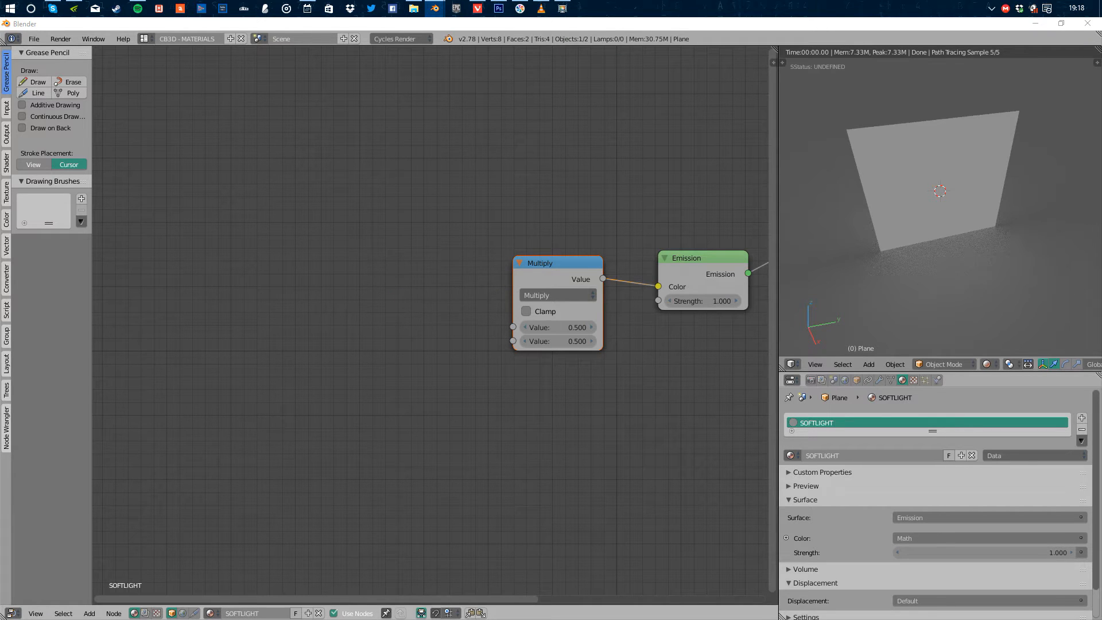
Duplicate the Multiply node and connect the copy's output to the original's second Value input.
{"action": "left_click", "coordinate": [331, 373]}
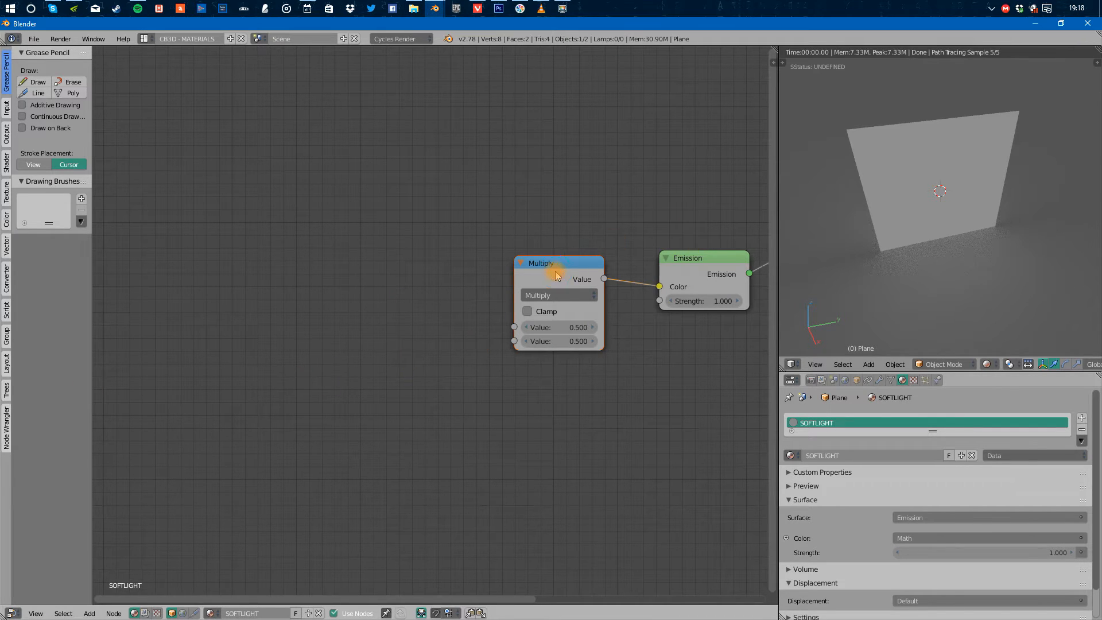
{"action": "key", "text": "shift+d"}
{"action": "left_click", "coordinate": [428, 374]}
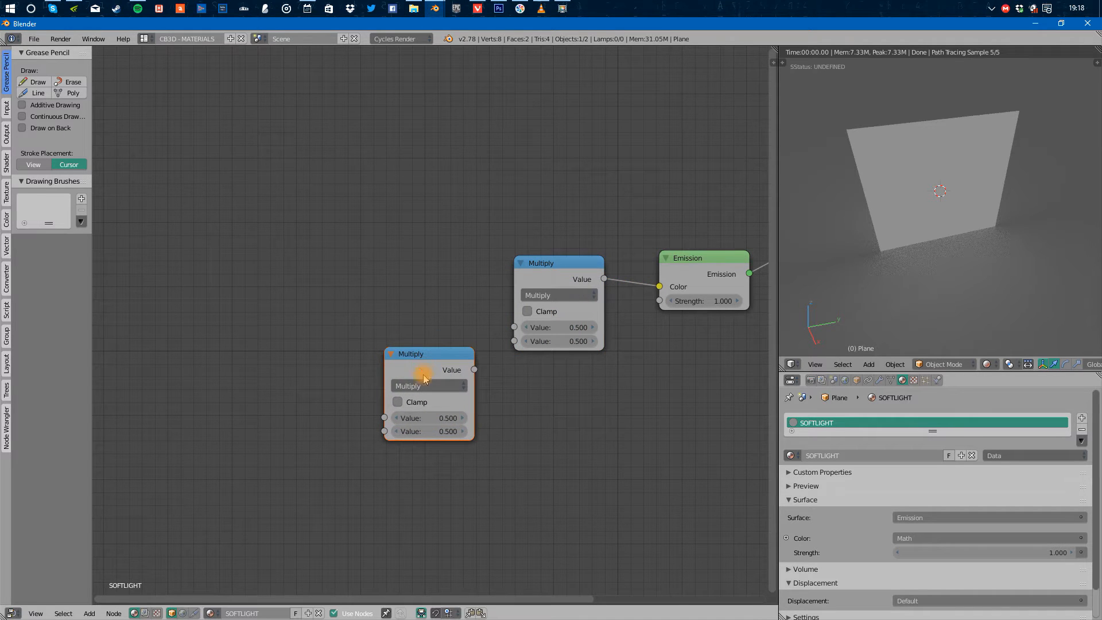
{"action": "left_click_drag", "start_coordinate": [478, 371], "coordinate": [514, 345]}
{"action": "left_click_drag", "start_coordinate": [423, 355], "coordinate": [419, 390]}
Duplicate the lower Multiply node, set the copy to Subtract, and link it to the final Multiply node's first Value input.
{"action": "key", "text": "shift+d"}
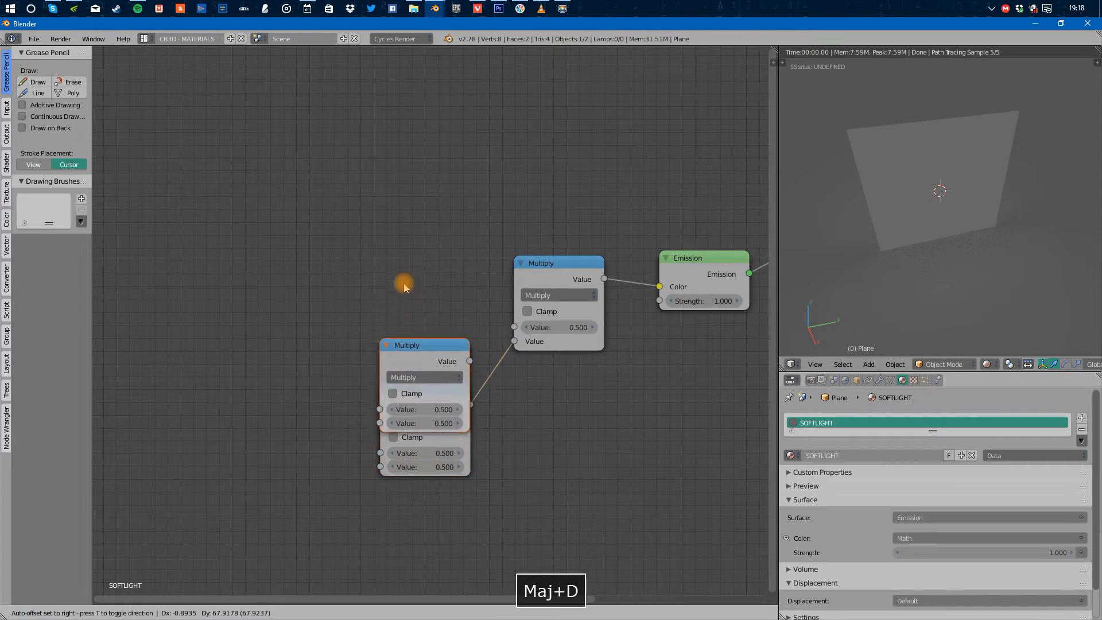
{"action": "left_click", "coordinate": [408, 217]}
{"action": "left_click", "coordinate": [427, 303]}
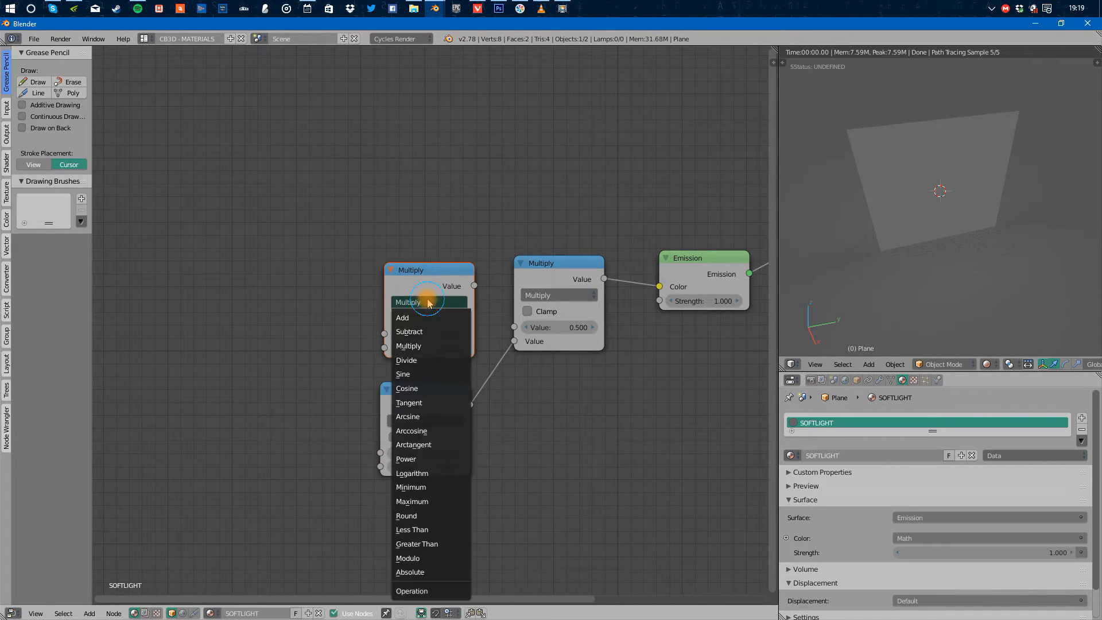
{"action": "left_click", "coordinate": [421, 333]}
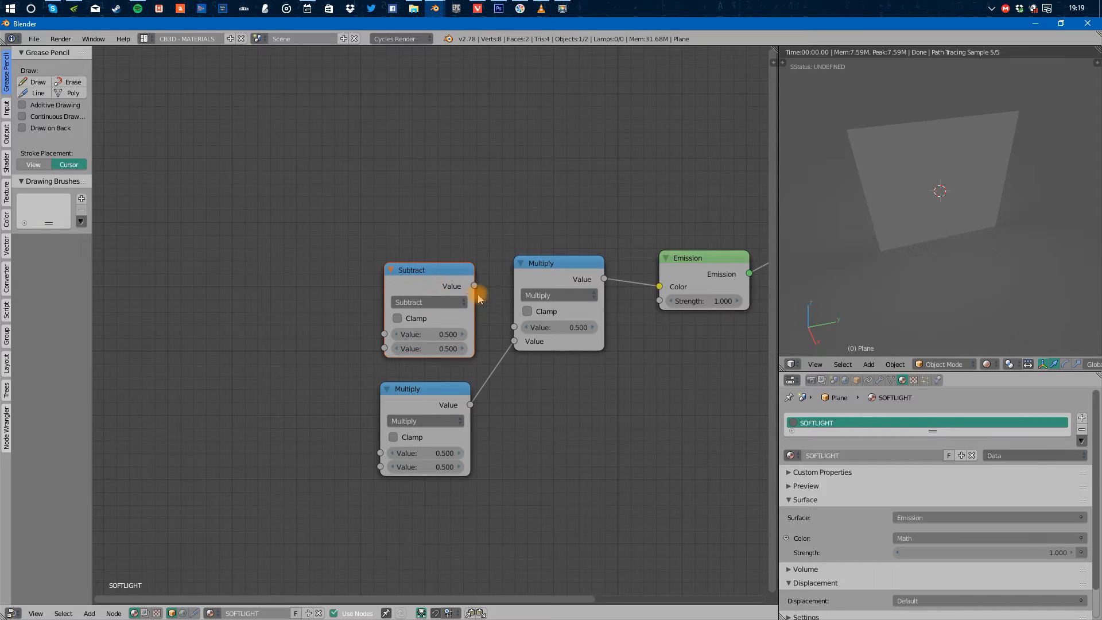
{"action": "left_click_drag", "start_coordinate": [474, 285], "coordinate": [519, 328]}
Rearrange the Subtract, Multiply and Emission nodes into a compact chain leading to the Material Output.
{"action": "mouse_move", "coordinate": [537, 281]}
{"action": "left_mouse_down"}
{"action": "mouse_move", "coordinate": [561, 258]}
{"action": "mouse_move", "coordinate": [552, 270]}
{"action": "left_mouse_up"}
{"action": "middle_click_drag", "start_coordinate": [595, 372], "coordinate": [551, 379]}
{"action": "middle_click_drag", "start_coordinate": [612, 315], "coordinate": [510, 322]}
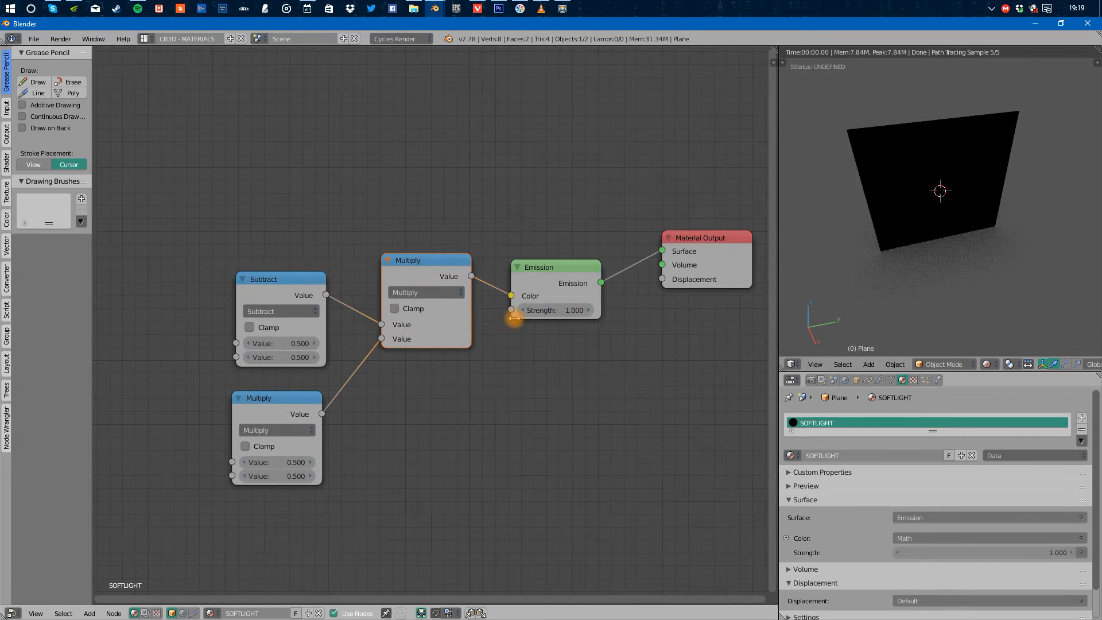
{"action": "left_click_drag", "start_coordinate": [552, 297], "coordinate": [587, 284]}
{"action": "middle_click_drag", "start_coordinate": [583, 320], "coordinate": [556, 347]}
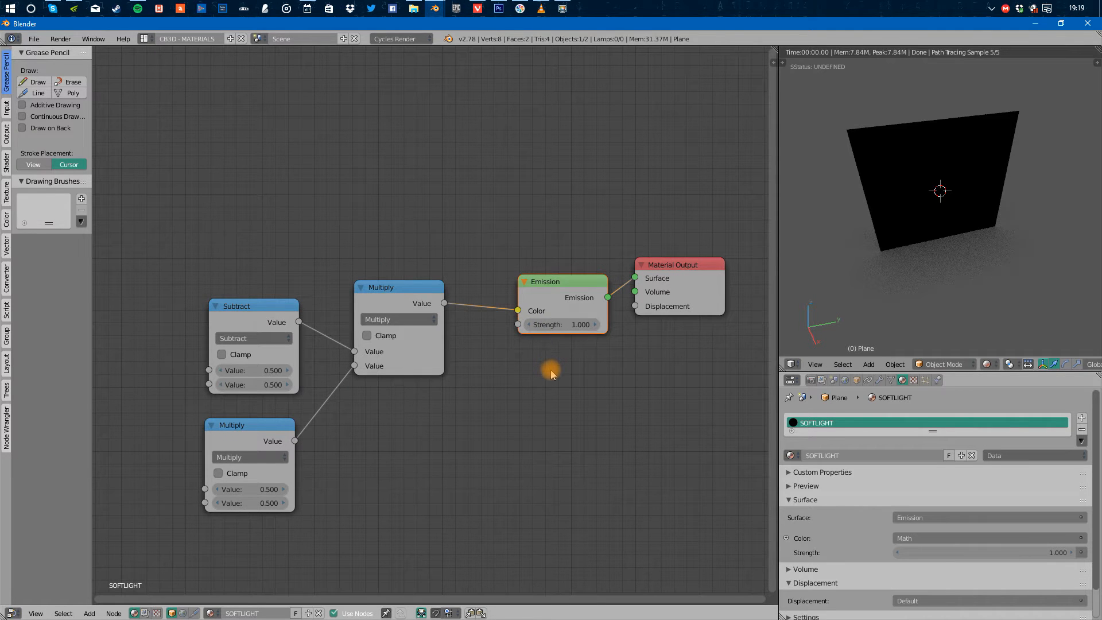
{"action": "left_click_drag", "start_coordinate": [424, 321], "coordinate": [462, 300]}
{"action": "left_click_drag", "start_coordinate": [246, 431], "coordinate": [290, 424]}
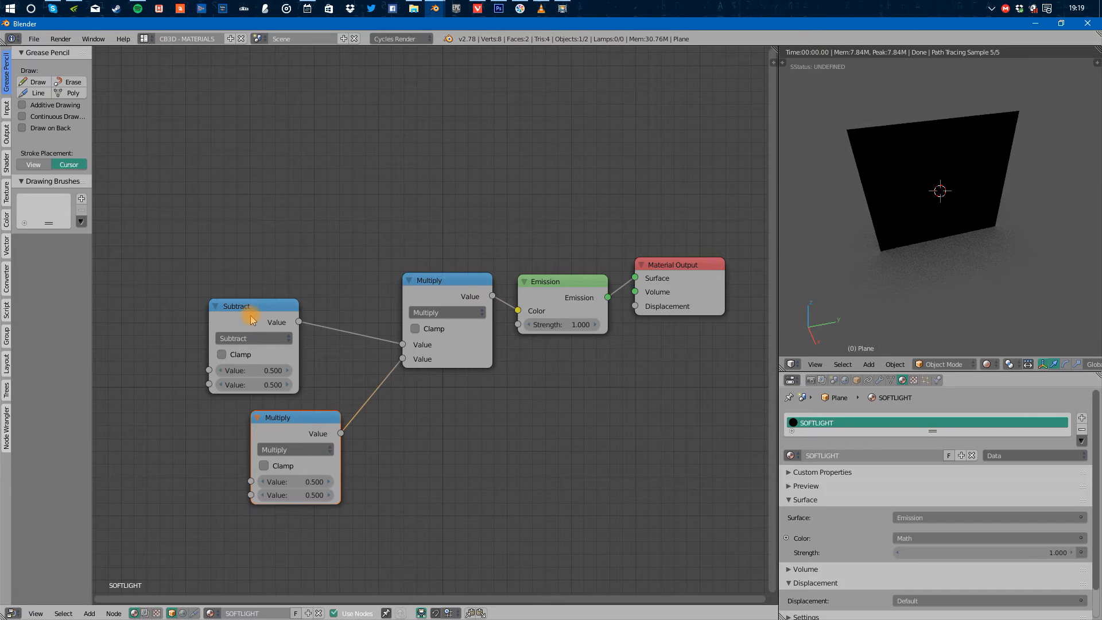
{"action": "left_click_drag", "start_coordinate": [250, 320], "coordinate": [306, 304]}
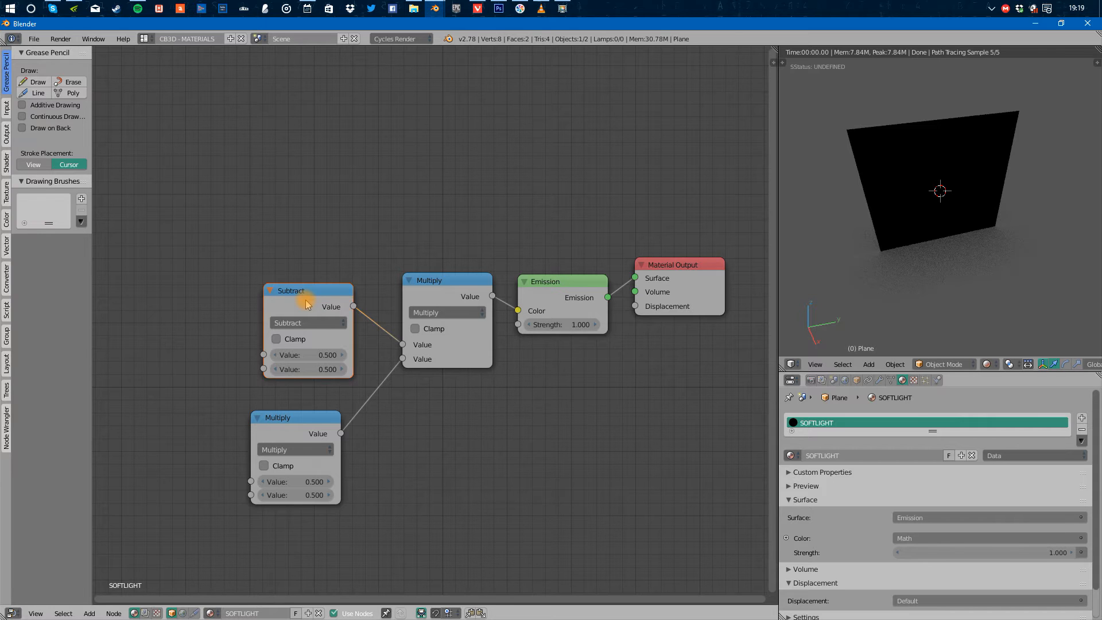
{"action": "left_click_drag", "start_coordinate": [320, 310], "coordinate": [308, 288]}
{"action": "left_click_drag", "start_coordinate": [291, 435], "coordinate": [296, 417]}
{"action": "middle_click_drag", "start_coordinate": [296, 417], "coordinate": [408, 426]}
{"action": "middle_click_drag", "start_coordinate": [410, 384], "coordinate": [441, 391]}
{"action": "left_click", "coordinate": [442, 299]}
{"action": "middle_click_drag", "start_coordinate": [394, 316], "coordinate": [416, 319]}
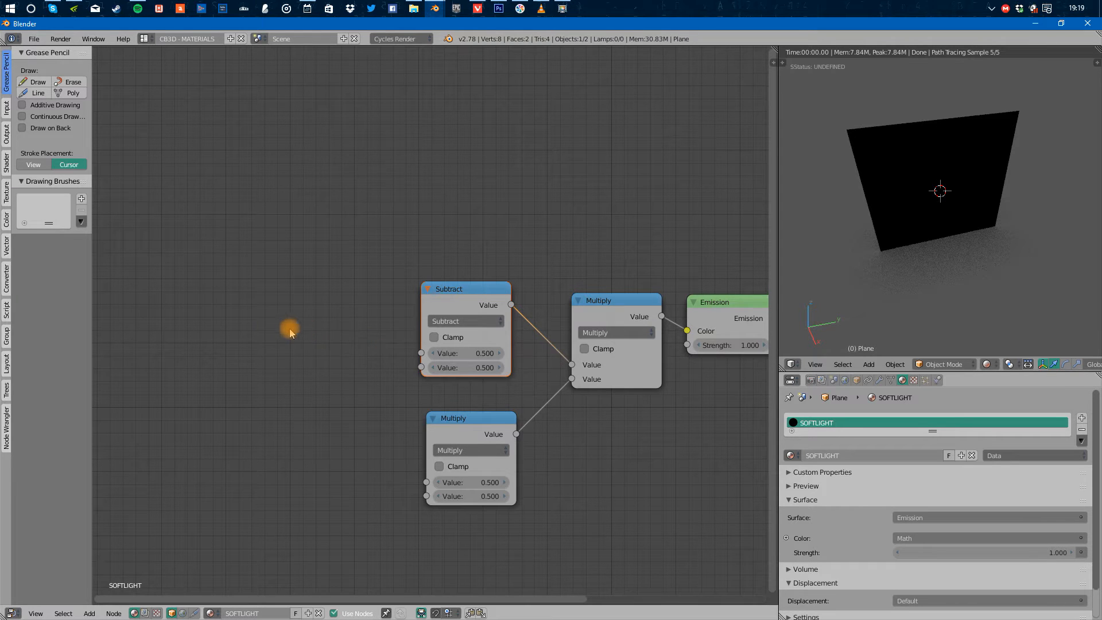
{"action": "middle_click_drag", "start_coordinate": [580, 394], "coordinate": [436, 389]}
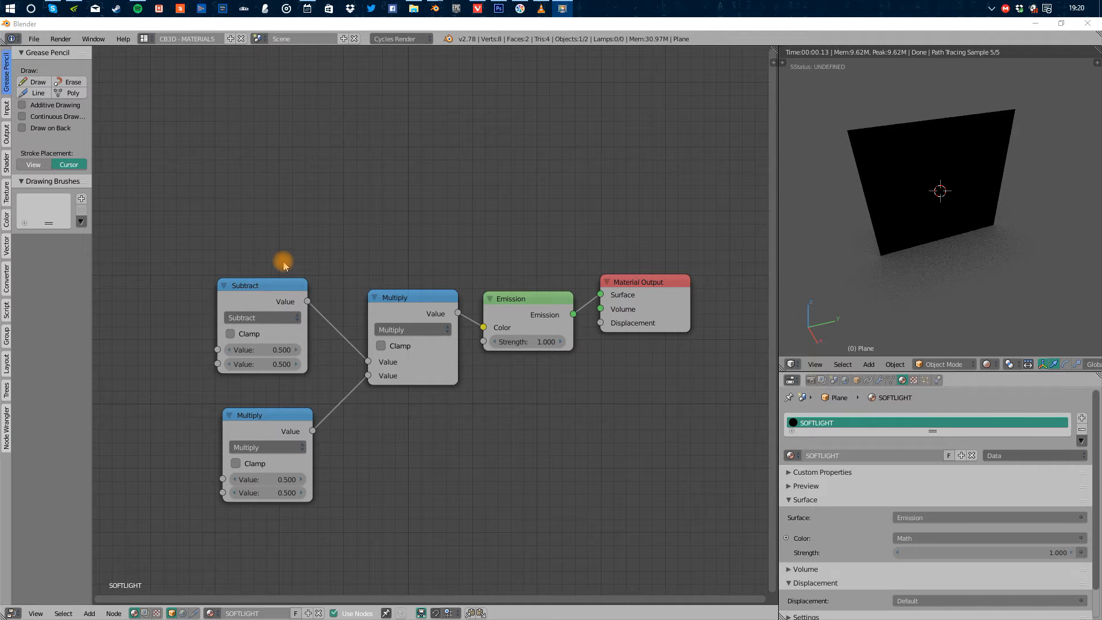
Cut the link from the Multiply node to Emission, examine the light on both sides of the plane, and reconnect it to Color.
{"action": "left_click", "coordinate": [467, 278]}
{"action": "right_click_drag", "start_coordinate": [476, 306], "coordinate": [470, 374], "text": "ctrl"}
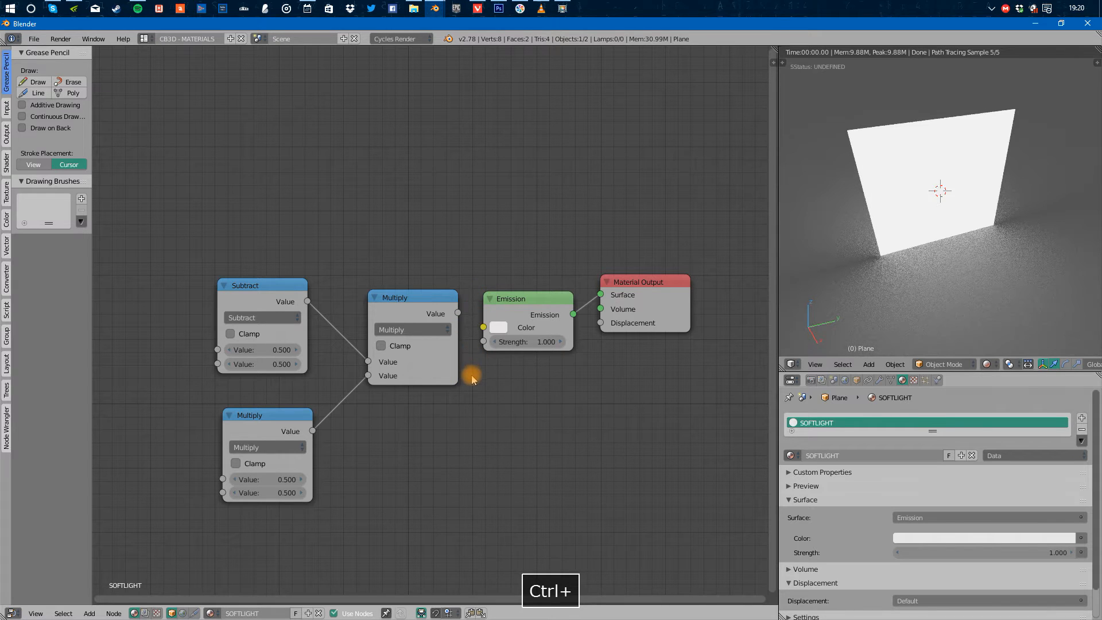
{"action": "left_click_drag", "start_coordinate": [971, 207], "coordinate": [1021, 205], "text": "alt"}
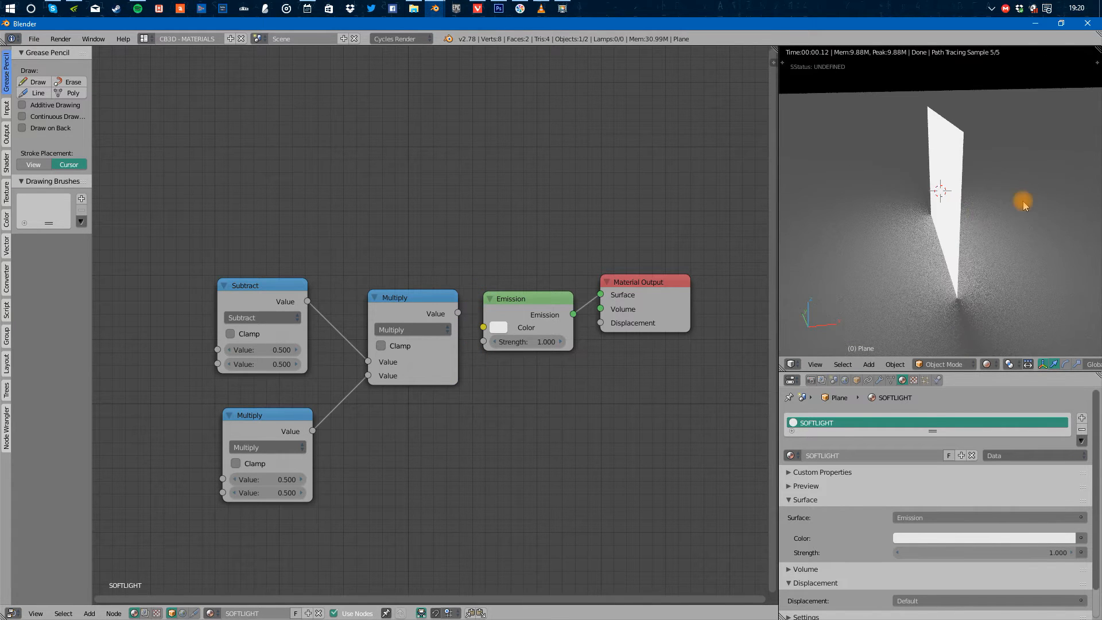
{"action": "left_click_drag", "start_coordinate": [998, 263], "coordinate": [900, 261], "text": "alt"}
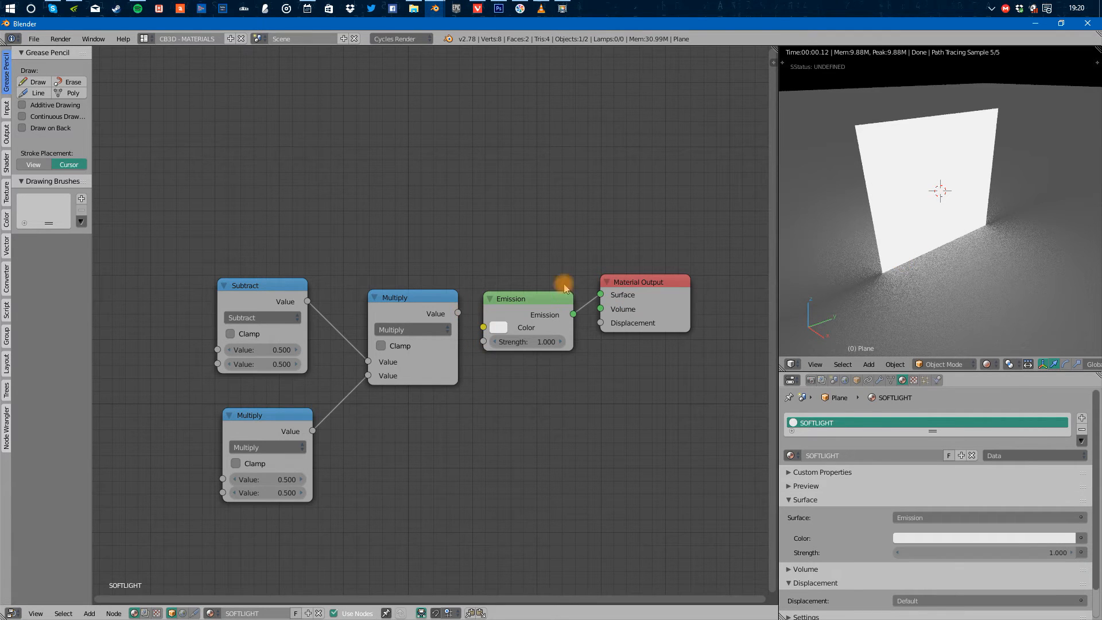
{"action": "left_click_drag", "start_coordinate": [935, 201], "coordinate": [994, 212], "text": "alt"}
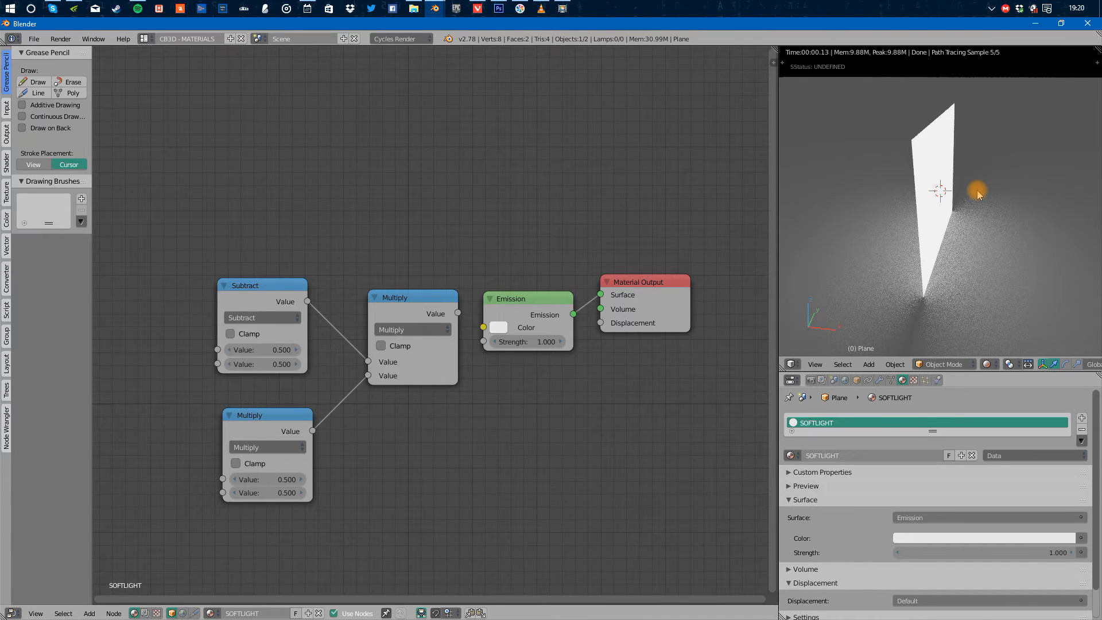
{"action": "left_click_drag", "start_coordinate": [993, 177], "coordinate": [946, 188], "text": "alt"}
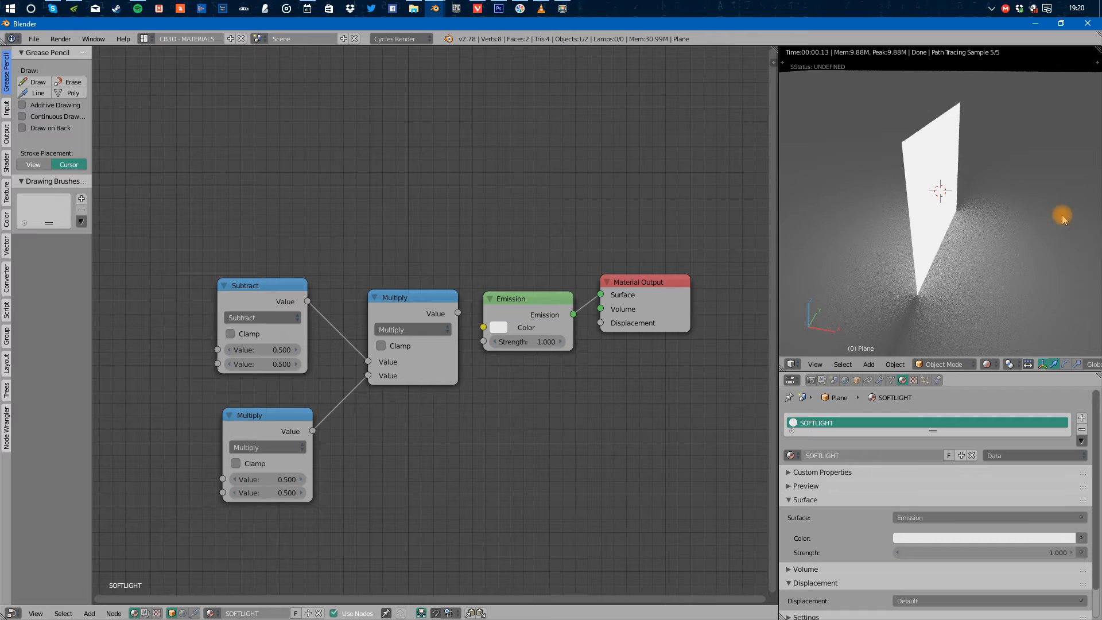
{"action": "left_click_drag", "start_coordinate": [913, 232], "coordinate": [755, 249], "text": "alt"}
{"action": "left_click_drag", "start_coordinate": [458, 313], "coordinate": [484, 327]}
Add a Geometry node ahead of the Subtract and lower Multiply nodes.
{"action": "middle_click_drag", "start_coordinate": [246, 320], "coordinate": [435, 304]}
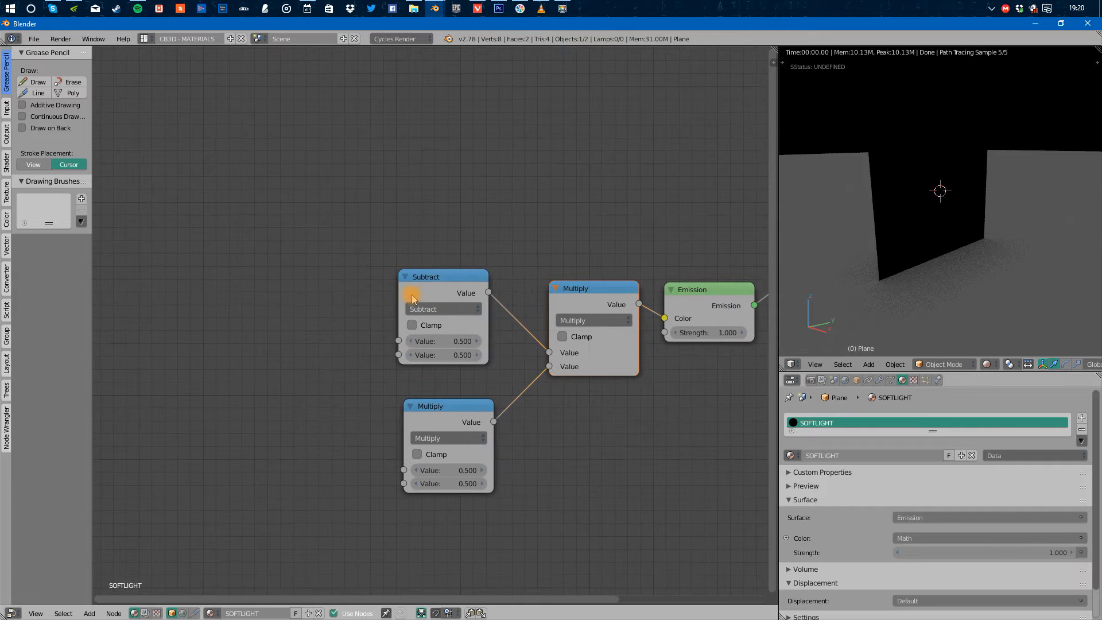
{"action": "middle_click_drag", "start_coordinate": [379, 332], "coordinate": [479, 324]}
{"action": "key", "text": "shift+a"}
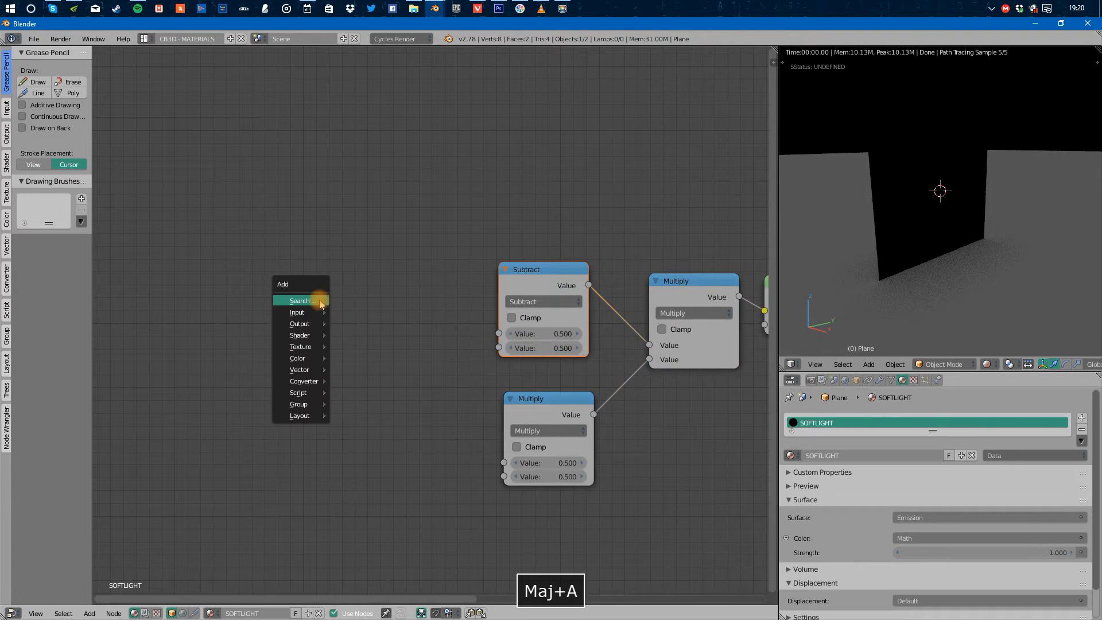
{"action": "left_click", "coordinate": [316, 300]}
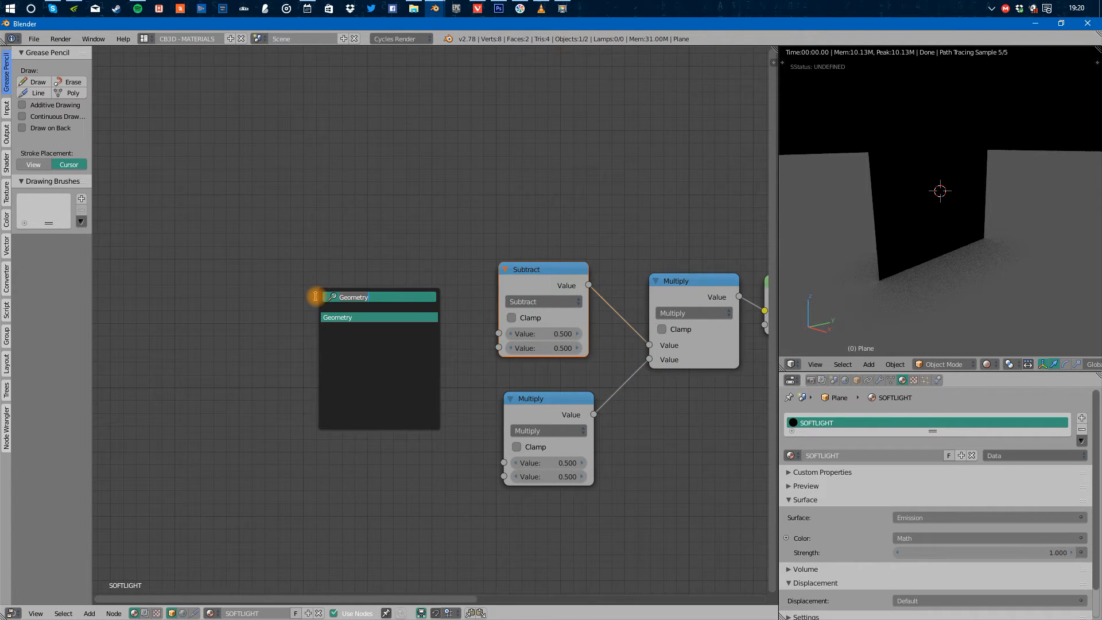
{"action": "key", "text": "Return"}
{"action": "left_click", "coordinate": [316, 297]}
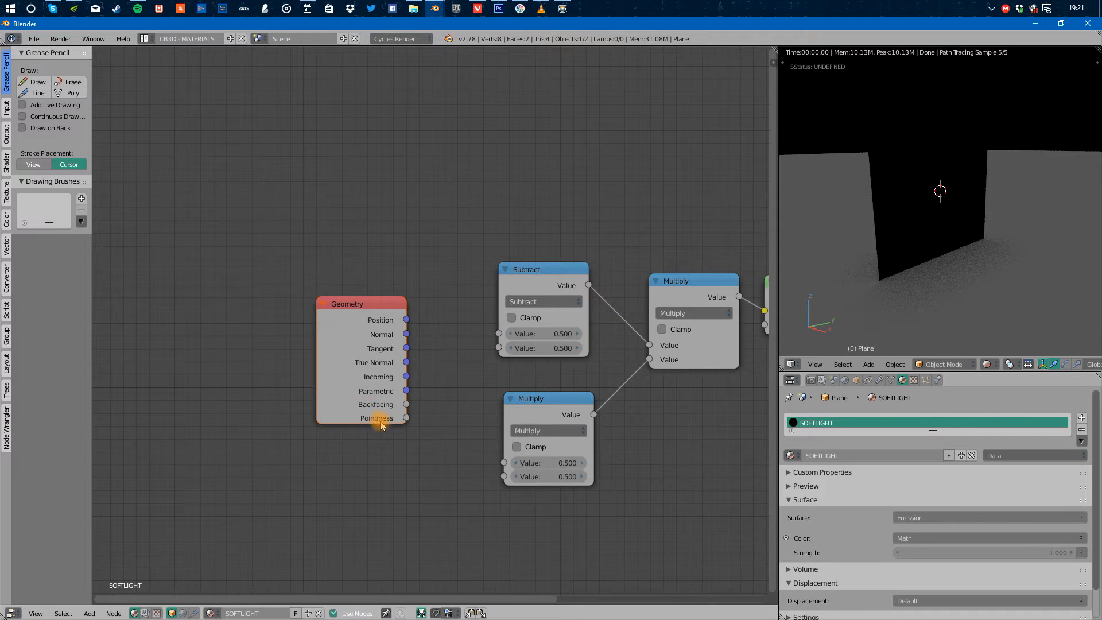
Connect the Geometry node's Backfacing output to the Subtract node's first Value input and inspect both sides of the plane.
{"action": "left_click_drag", "start_coordinate": [362, 394], "coordinate": [341, 383]}
{"action": "mouse_move", "coordinate": [525, 282]}
{"action": "left_mouse_down"}
{"action": "mouse_move", "coordinate": [510, 285]}
{"action": "mouse_move", "coordinate": [527, 274]}
{"action": "left_mouse_up"}
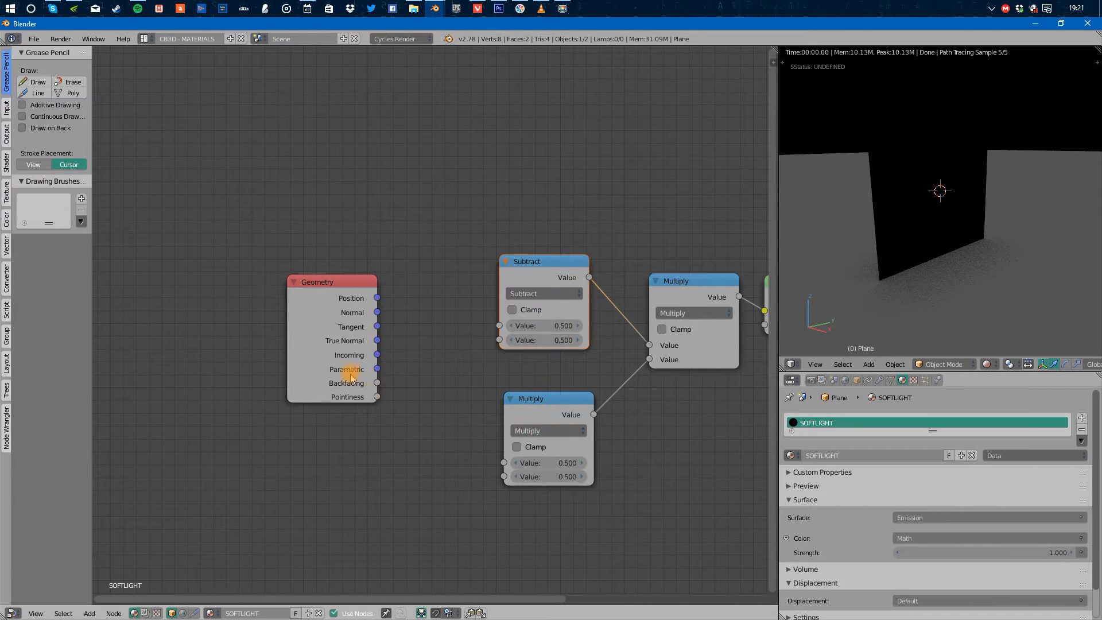
{"action": "left_click_drag", "start_coordinate": [377, 383], "coordinate": [500, 326]}
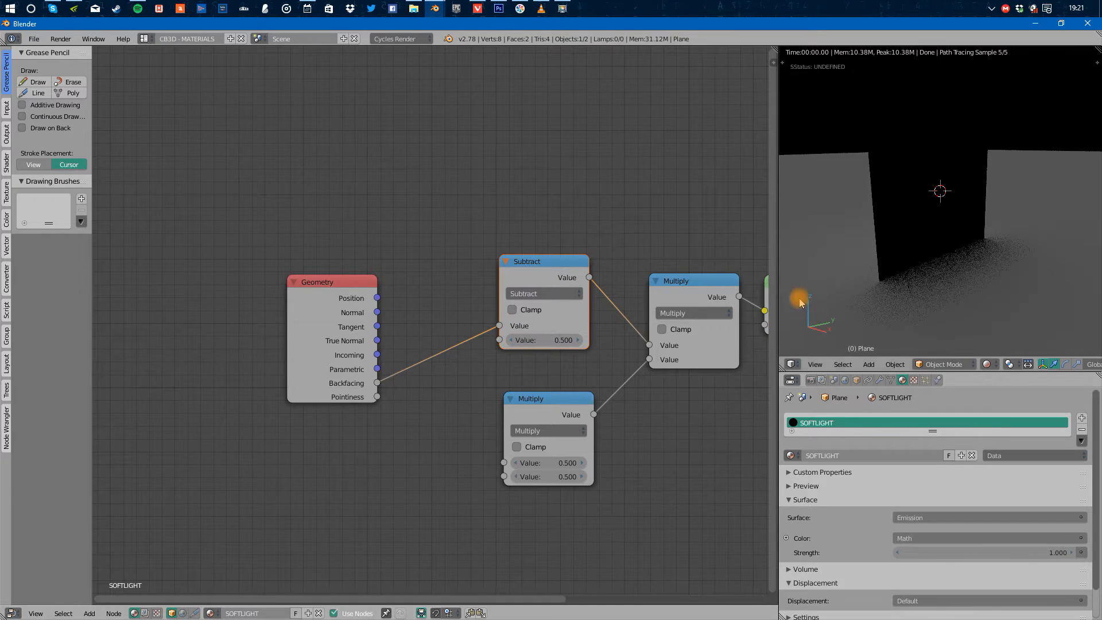
{"action": "left_click_drag", "start_coordinate": [896, 259], "coordinate": [983, 256], "text": "alt"}
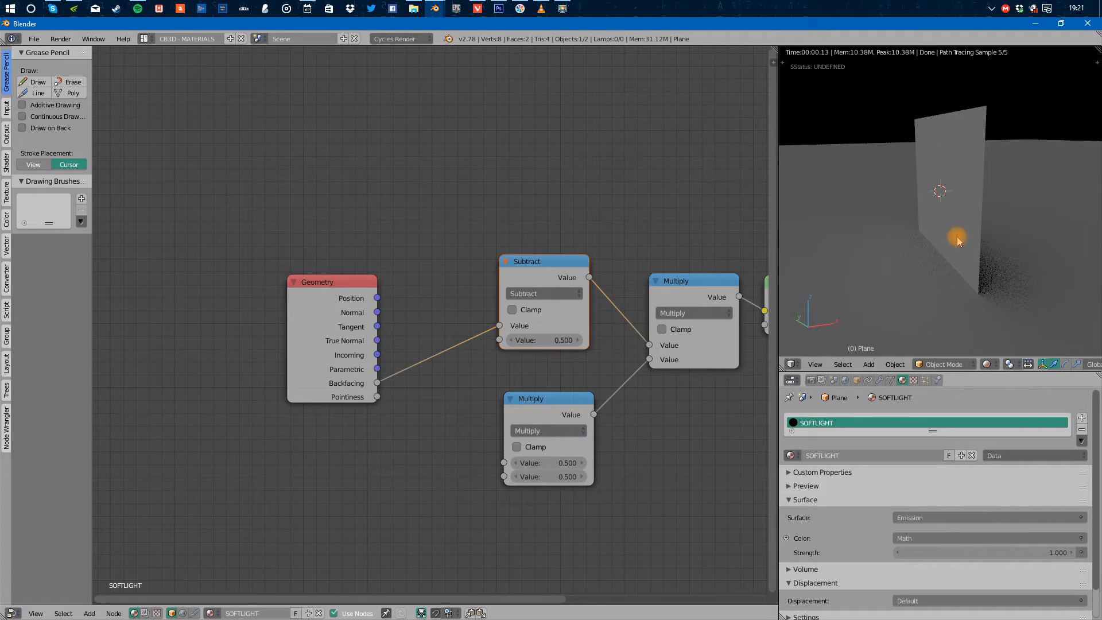
{"action": "mouse_move", "coordinate": [967, 261]}
{"action": "left_mouse_down", "text": "alt"}
{"action": "mouse_move", "coordinate": [853, 260]}
{"action": "mouse_move", "coordinate": [991, 287]}
{"action": "mouse_move", "coordinate": [1068, 258]}
{"action": "mouse_move", "coordinate": [876, 265]}
{"action": "mouse_move", "coordinate": [1067, 253]}
{"action": "mouse_move", "coordinate": [1014, 239]}
{"action": "mouse_move", "coordinate": [873, 271]}
{"action": "left_mouse_up", "text": "alt"}
Put the light plane in Edit Mode with solid shading and turn on the display of its face normals.
{"action": "key", "text": "shift+z"}
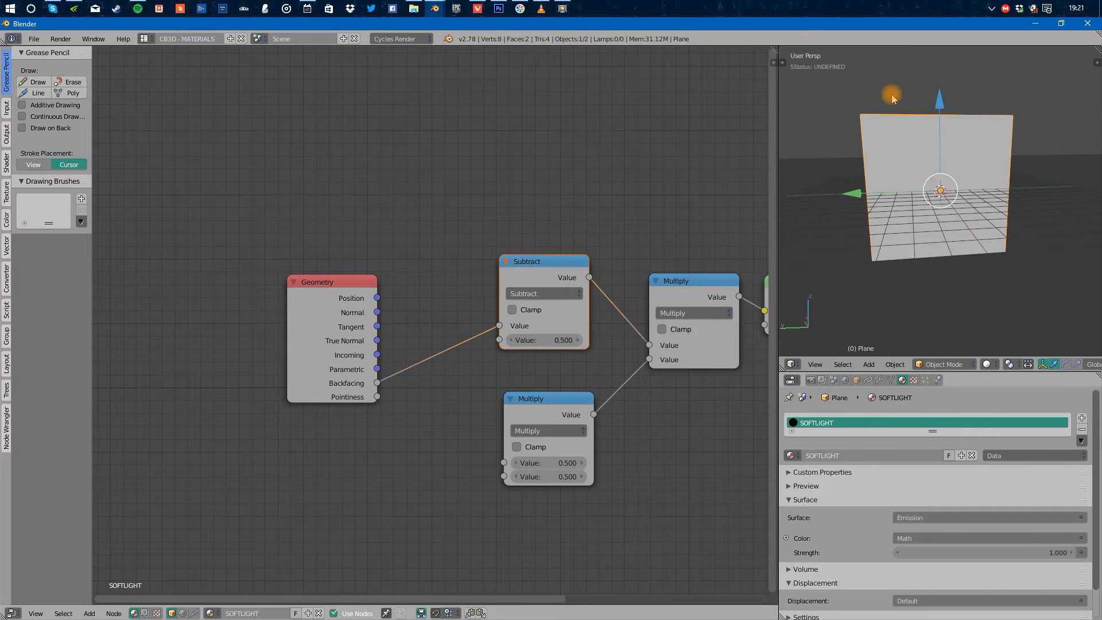
{"action": "left_click_drag", "start_coordinate": [887, 277], "coordinate": [924, 256], "text": "alt"}
{"action": "key", "text": "n"}
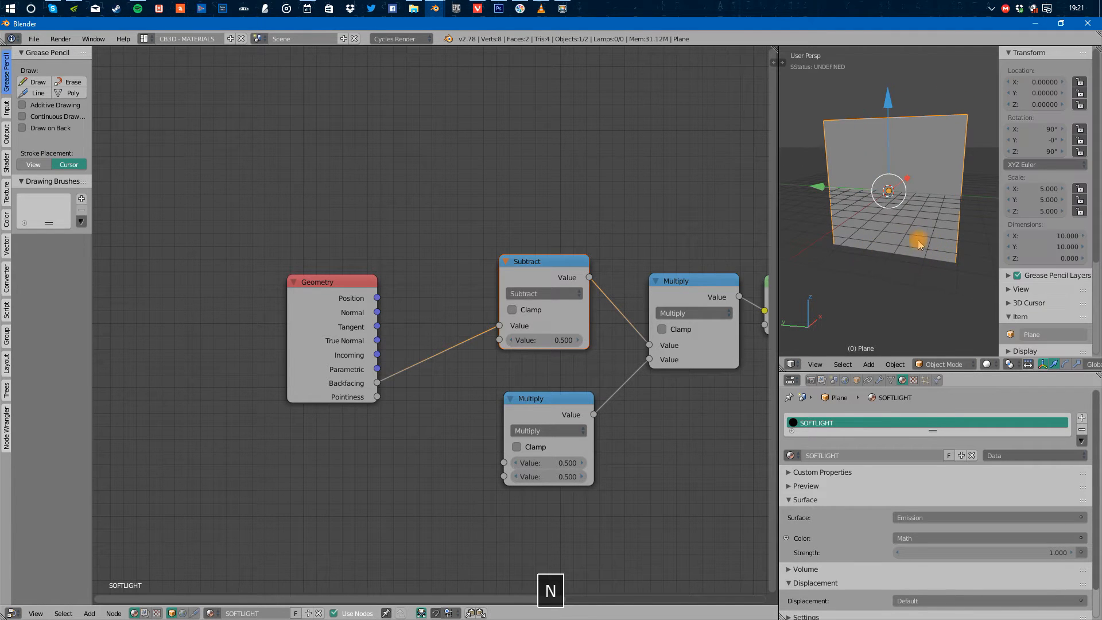
{"action": "key", "text": "Tab"}
{"action": "scroll", "coordinate": [1040, 278], "scroll_direction": "down", "scroll_amount": 3}
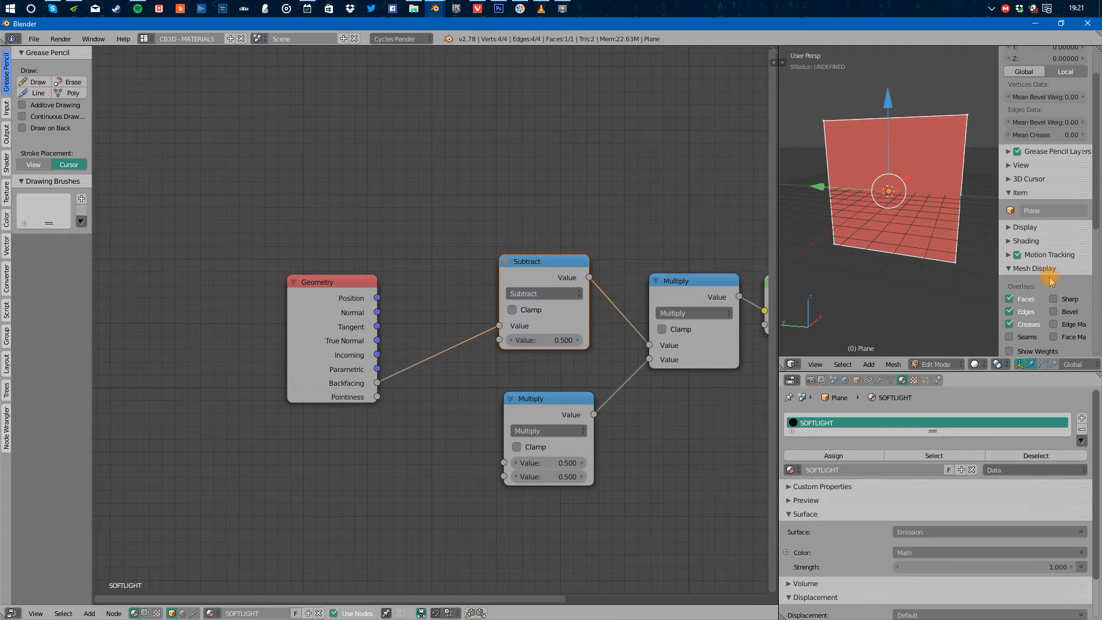
{"action": "scroll", "coordinate": [1051, 280], "scroll_direction": "down", "scroll_amount": 6}
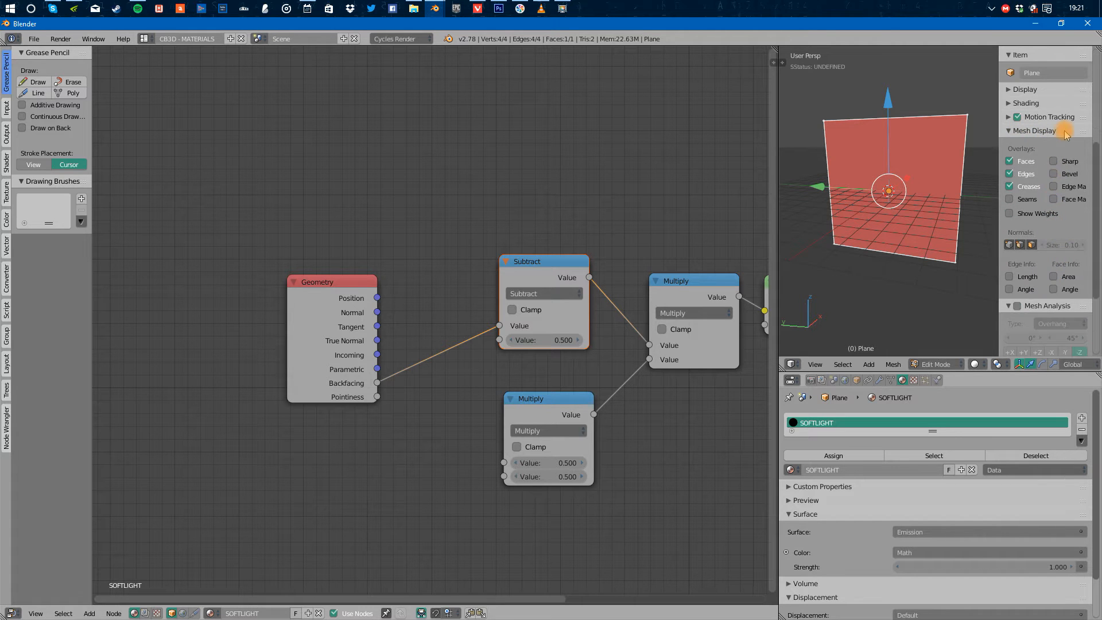
{"action": "left_click", "coordinate": [1032, 246]}
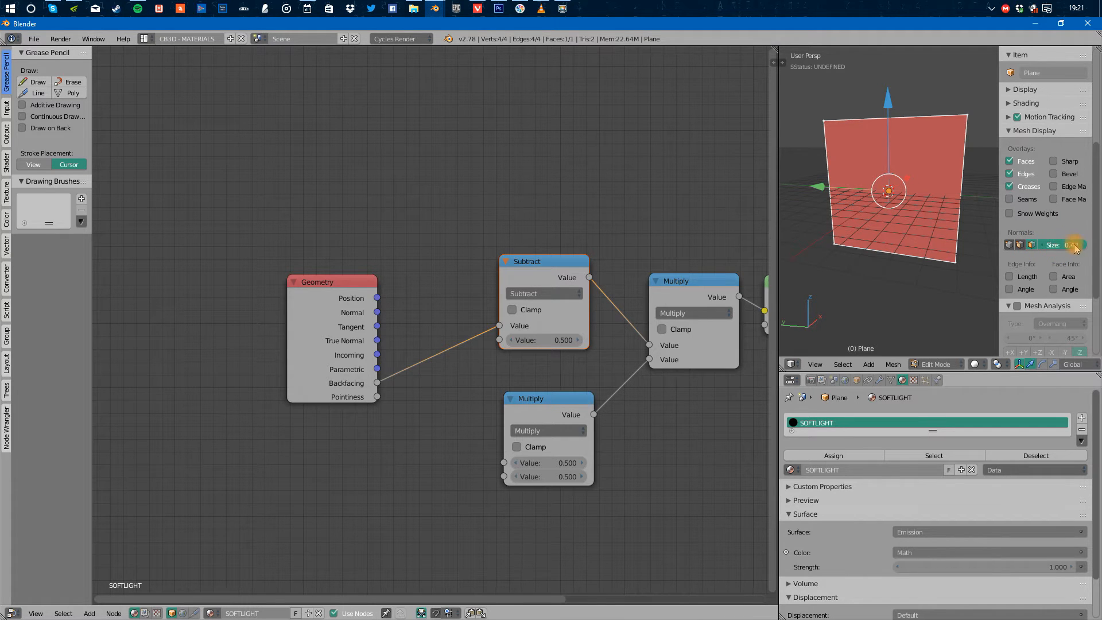
Lengthen the displayed face normals of the light plane to a size of 2.32.
{"action": "left_click_drag", "start_coordinate": [1097, 241], "coordinate": [1101, 241]}
{"action": "mouse_move", "coordinate": [922, 224]}
{"action": "left_mouse_down", "text": "alt"}
{"action": "mouse_move", "coordinate": [861, 260]}
{"action": "mouse_move", "coordinate": [768, 254]}
{"action": "mouse_move", "coordinate": [824, 259]}
{"action": "mouse_move", "coordinate": [978, 233]}
{"action": "mouse_move", "coordinate": [927, 205]}
{"action": "left_mouse_up", "text": "alt"}
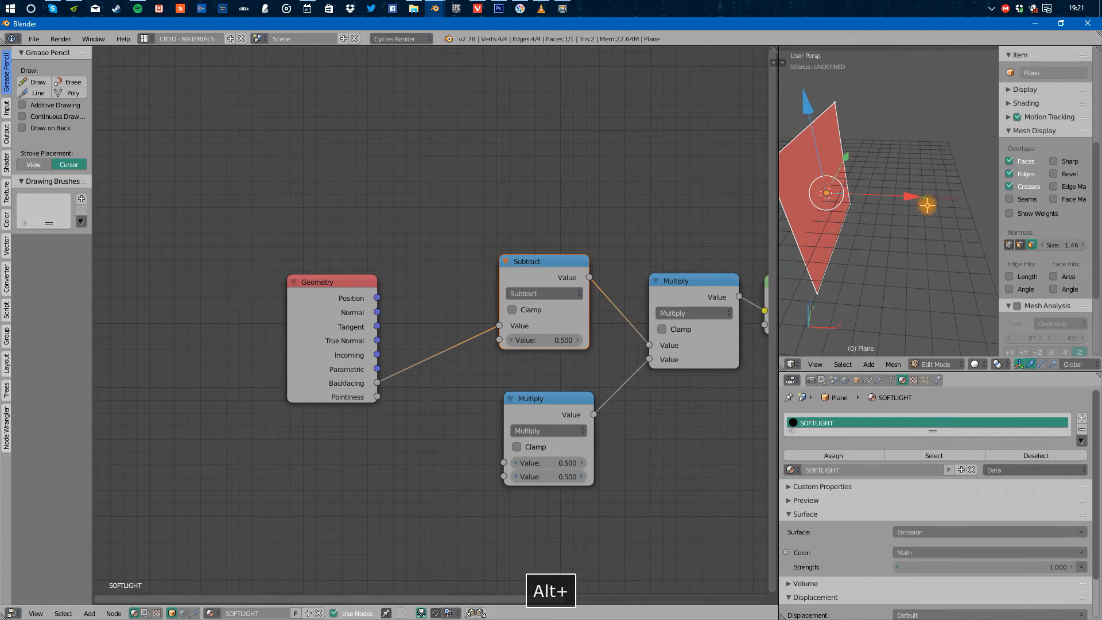
{"action": "left_click_drag", "start_coordinate": [1077, 246], "coordinate": [1097, 245]}
{"action": "mouse_move", "coordinate": [962, 241]}
{"action": "left_mouse_down", "text": "alt+shift"}
{"action": "mouse_move", "coordinate": [946, 248]}
{"action": "mouse_move", "coordinate": [970, 226]}
{"action": "mouse_move", "coordinate": [957, 221]}
{"action": "left_mouse_up", "text": "alt+shift"}
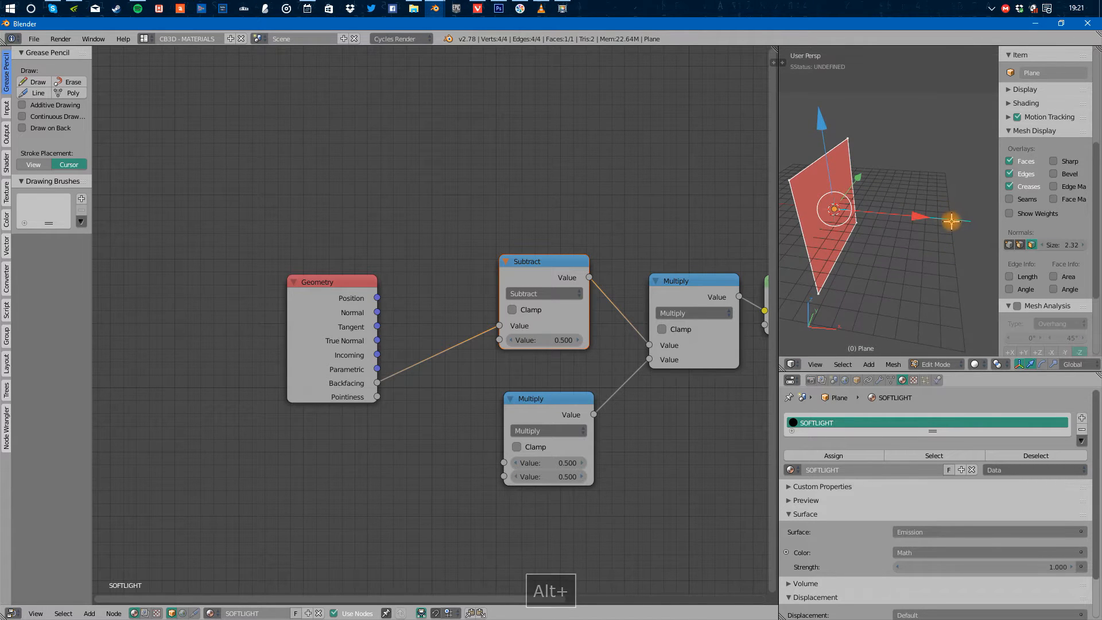
Examine the direction of the plane's normals from several angles, temporarily displaying the vertex and edge normals too.
{"action": "key", "text": "Tab"}
{"action": "key", "text": "Tab"}
{"action": "left_click_drag", "start_coordinate": [944, 241], "coordinate": [861, 253], "text": "alt"}
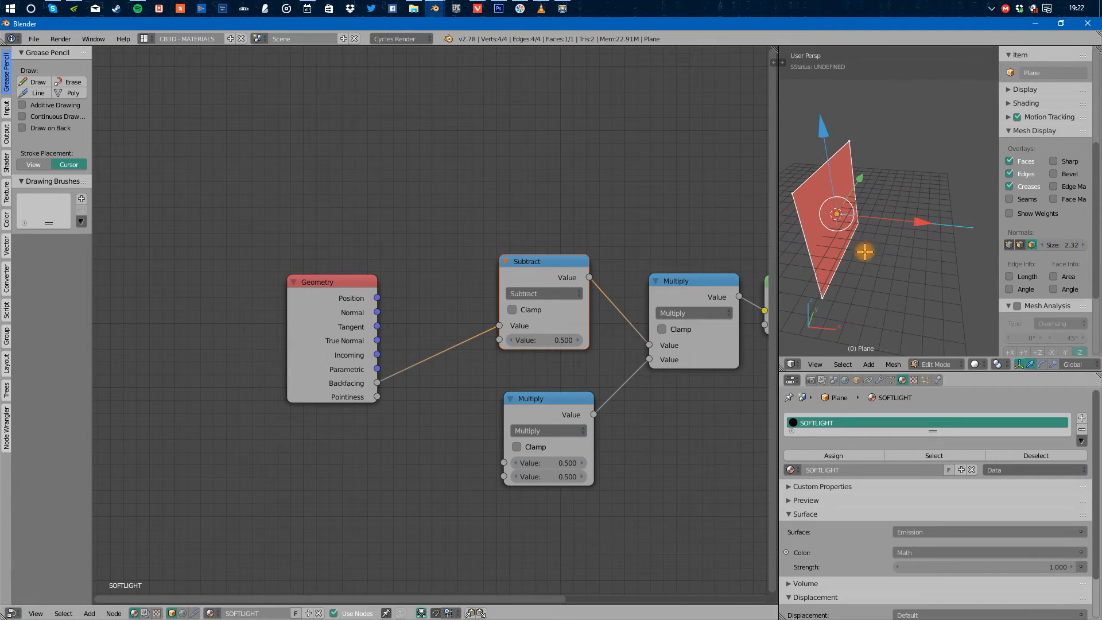
{"action": "left_click_drag", "start_coordinate": [868, 144], "coordinate": [827, 243], "text": "alt"}
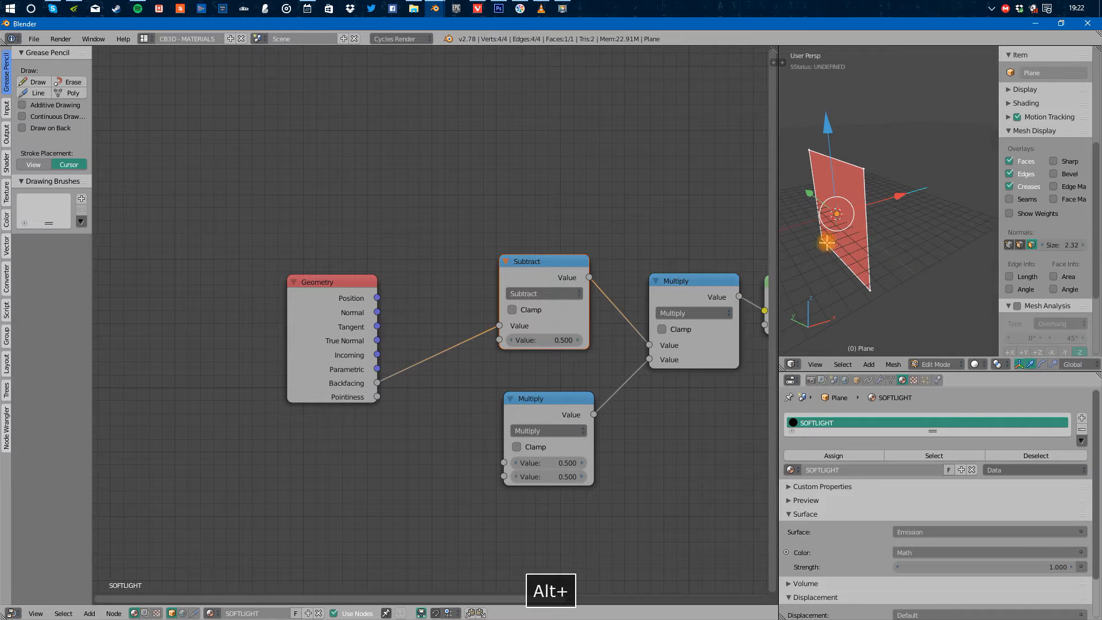
{"action": "left_click_drag", "start_coordinate": [895, 228], "coordinate": [840, 228], "text": "alt"}
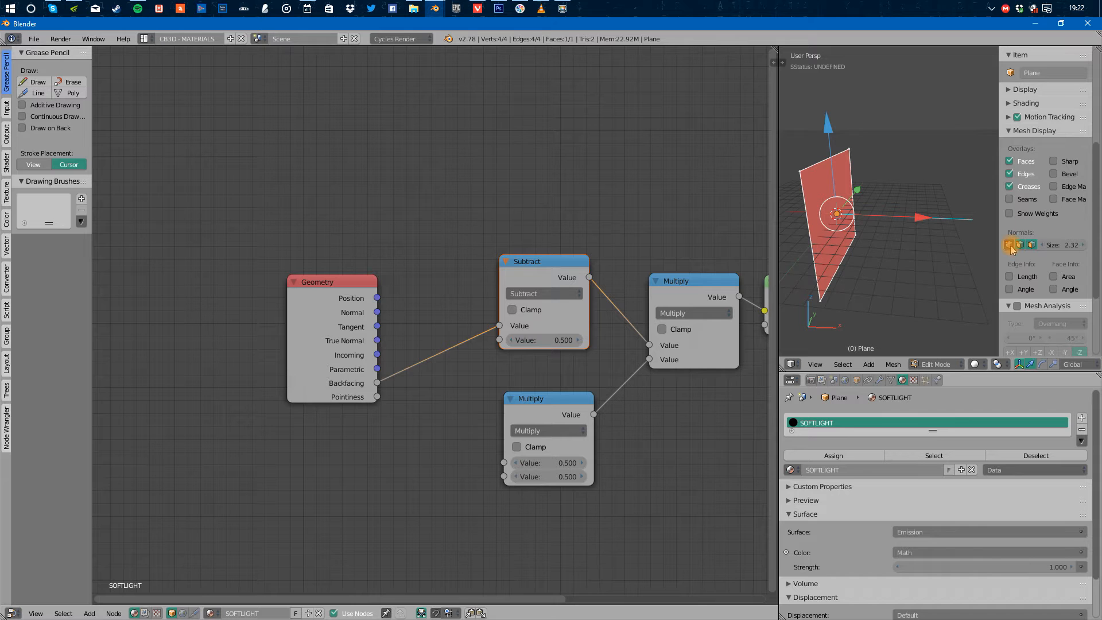
{"action": "left_click_drag", "start_coordinate": [1002, 244], "coordinate": [1040, 274], "text": "alt"}
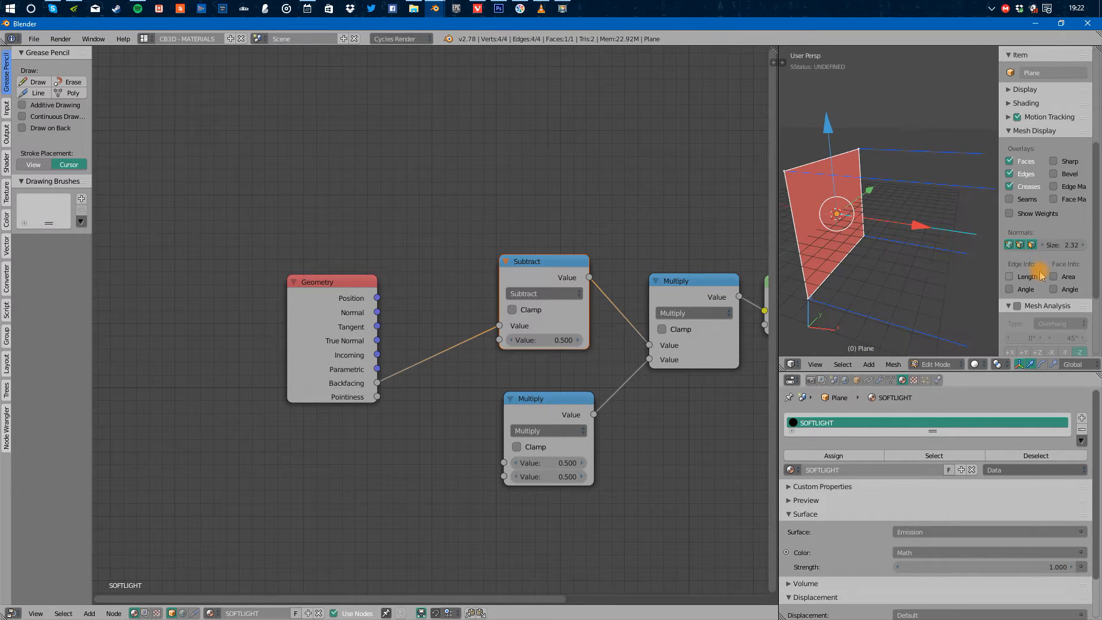
{"action": "left_click_drag", "start_coordinate": [995, 243], "coordinate": [926, 221], "text": "alt"}
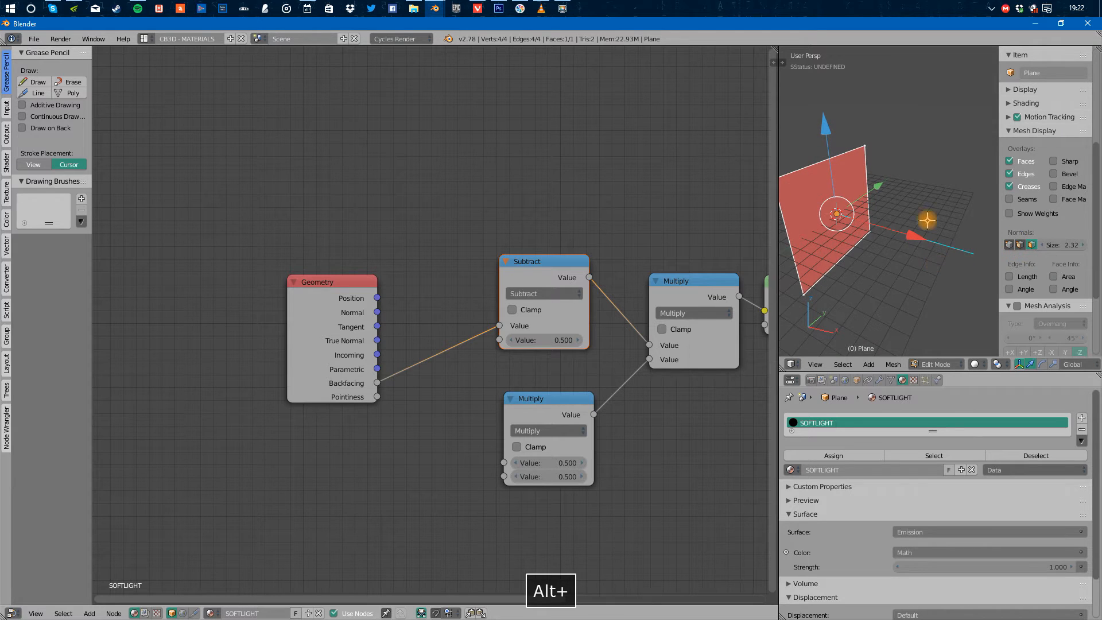
Switch the viewport to rendered shading and inspect the light on both sides of the plane.
{"action": "key", "text": "shift+z"}
{"action": "mouse_move", "coordinate": [889, 253]}
{"action": "left_mouse_down", "text": "alt"}
{"action": "mouse_move", "coordinate": [583, 248]}
{"action": "mouse_move", "coordinate": [603, 253]}
{"action": "left_mouse_up", "text": "alt"}
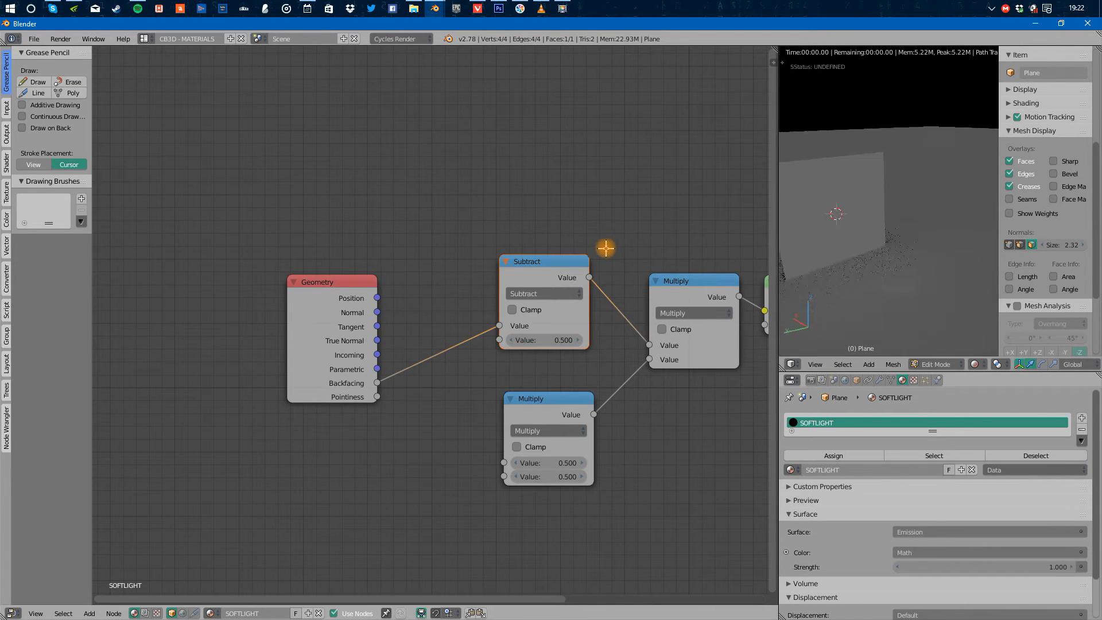
{"action": "left_click_drag", "start_coordinate": [838, 254], "coordinate": [880, 256], "text": "alt"}
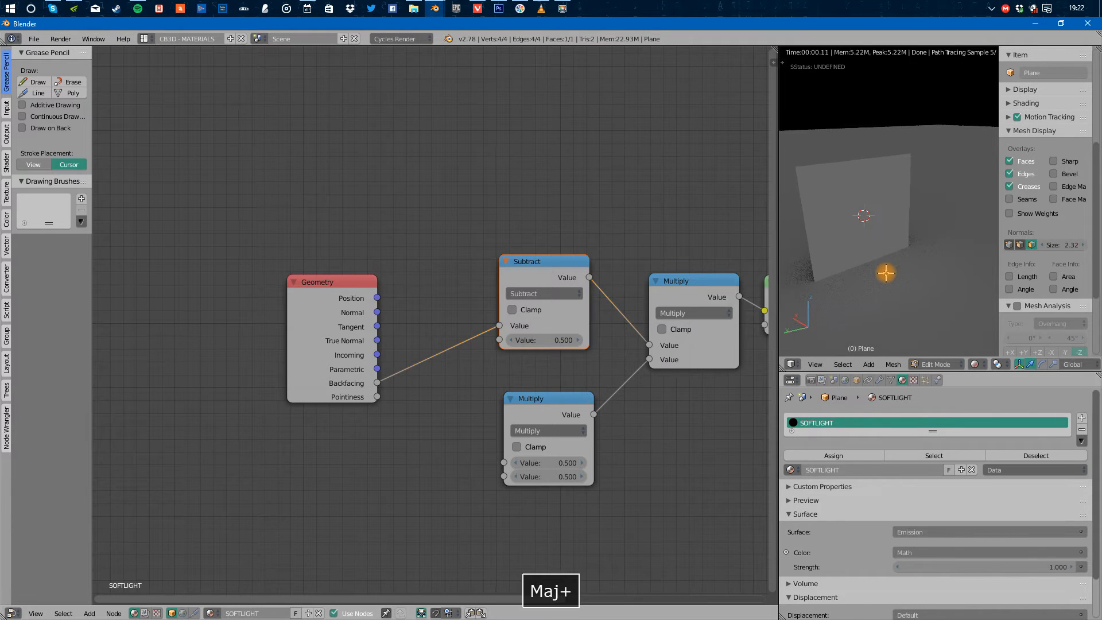
{"action": "middle_click_drag", "start_coordinate": [696, 281], "coordinate": [521, 281]}
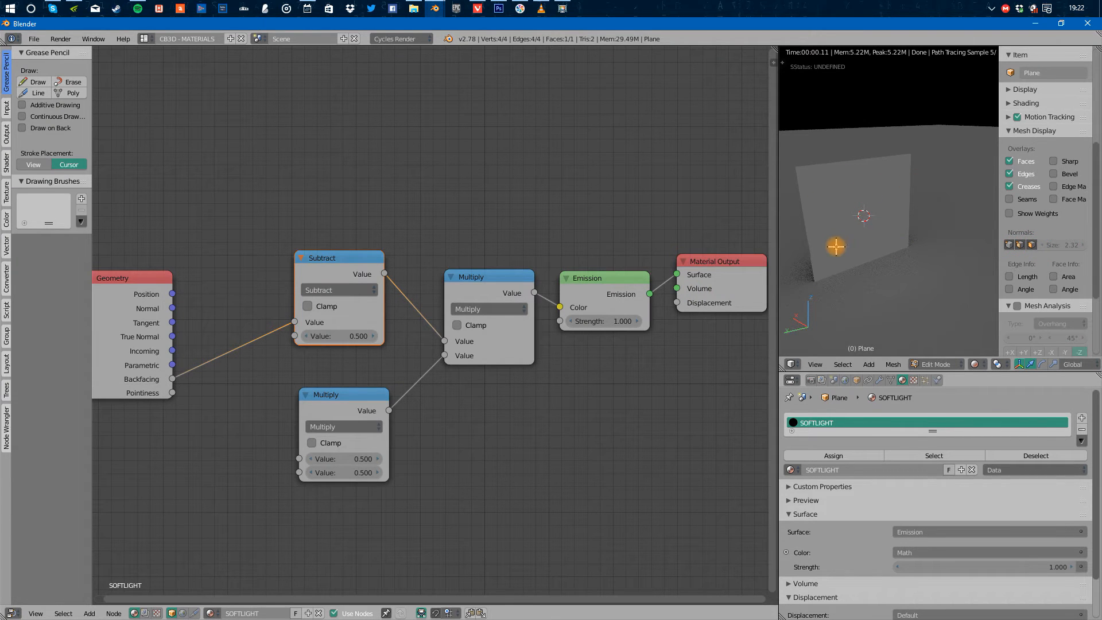
{"action": "left_click_drag", "start_coordinate": [870, 258], "coordinate": [829, 276], "text": "alt"}
Move the Subtract and Geometry nodes closer to the Multiply node that feeds Emission.
{"action": "left_click_drag", "start_coordinate": [515, 310], "coordinate": [556, 308], "text": "alt"}
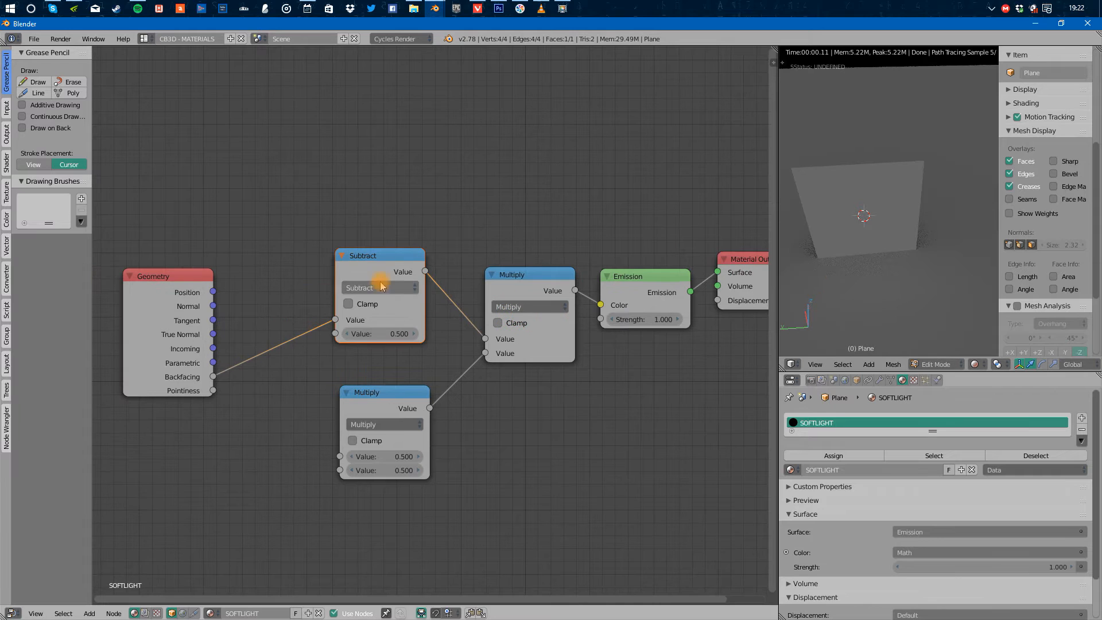
{"action": "left_click_drag", "start_coordinate": [381, 285], "coordinate": [402, 281]}
{"action": "left_click_drag", "start_coordinate": [156, 308], "coordinate": [238, 289]}
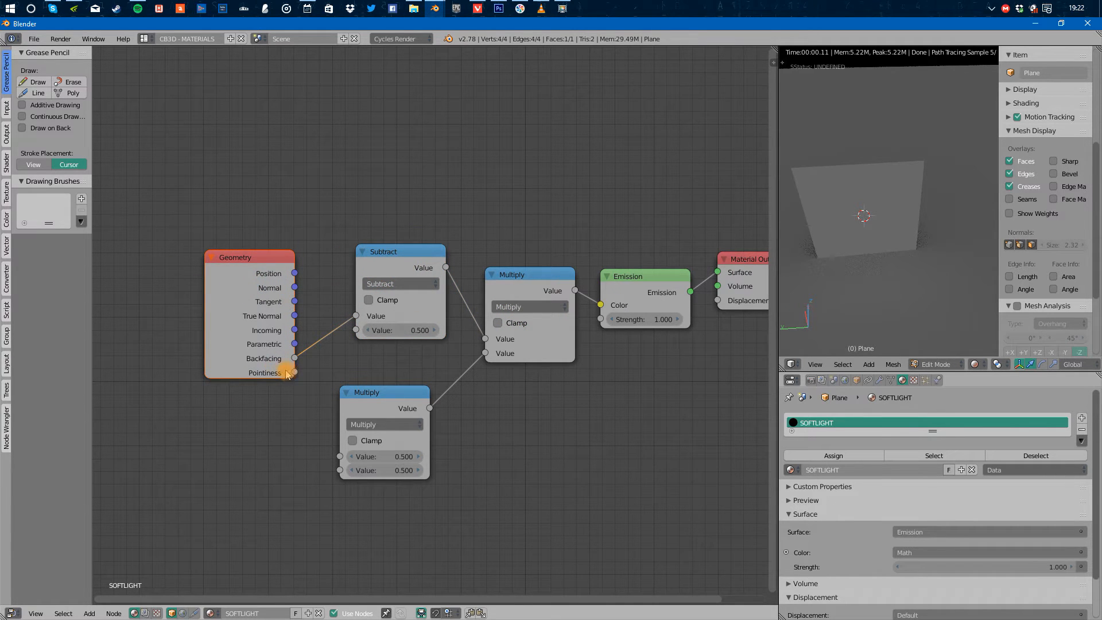
{"action": "left_click_drag", "start_coordinate": [673, 448], "coordinate": [672, 446], "text": "alt"}
{"action": "middle_click_drag", "start_coordinate": [671, 446], "coordinate": [501, 394]}
{"action": "scroll", "coordinate": [600, 405], "scroll_direction": "down", "scroll_amount": 1}
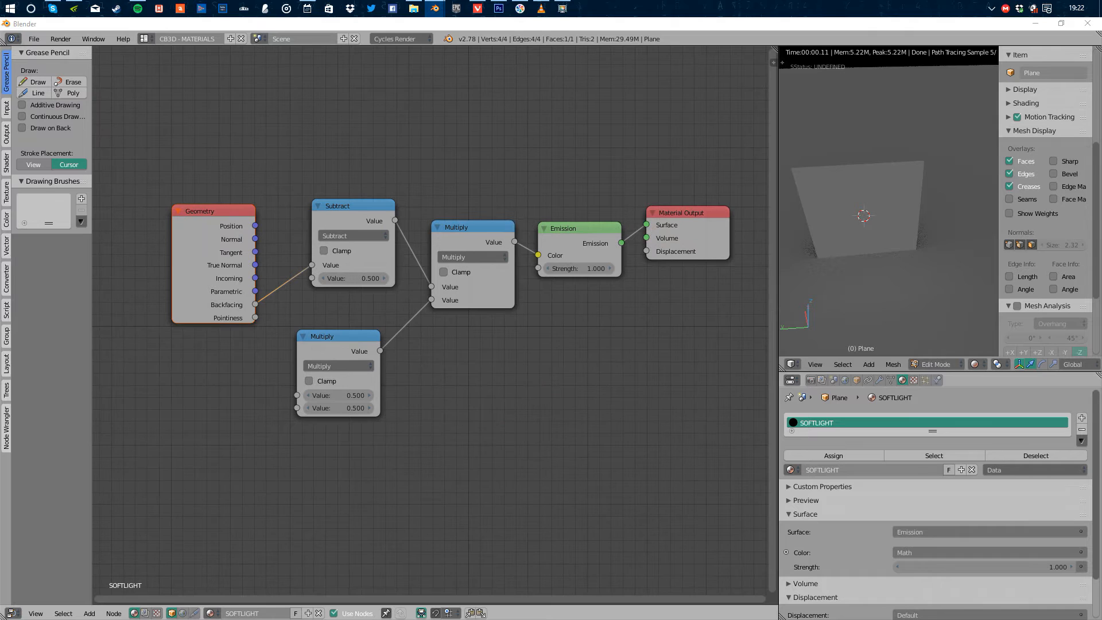
Cut the Multiply node's link to Emission, view the plane's light from another angle, and reconnect it to Color.
{"action": "left_click_drag", "start_coordinate": [597, 264], "coordinate": [596, 268]}
{"action": "left_click_drag", "start_coordinate": [522, 221], "coordinate": [528, 266], "text": "ctrl"}
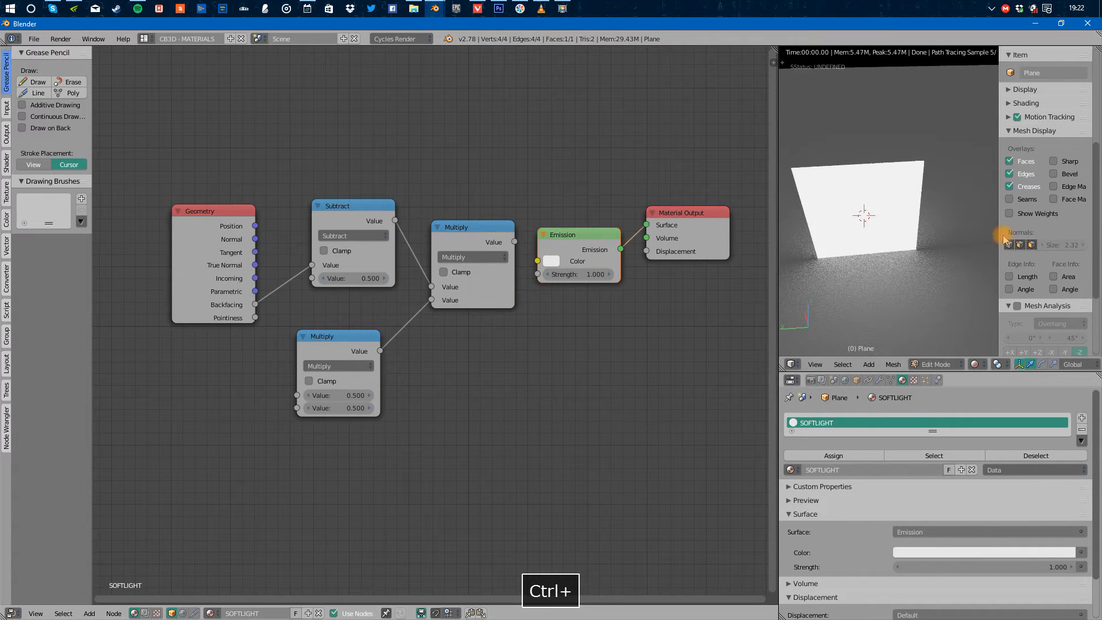
{"action": "left_click_drag", "start_coordinate": [824, 250], "coordinate": [956, 244], "text": "alt"}
{"action": "left_click_drag", "start_coordinate": [537, 261], "coordinate": [511, 241]}
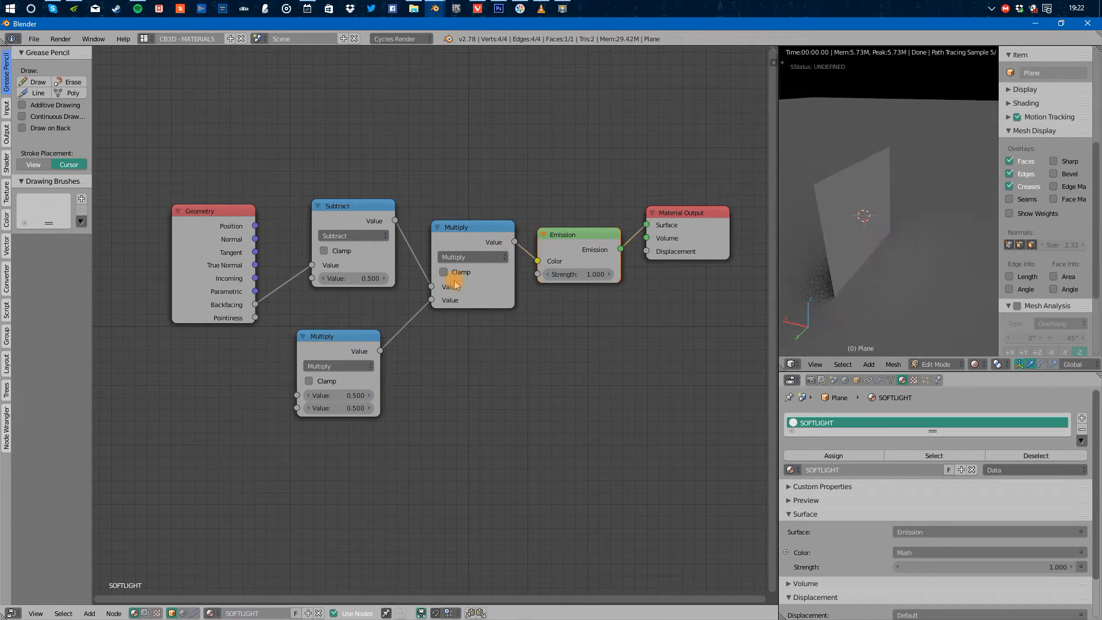
Tidy the math nodes by raising both Multiply nodes and shifting the Subtract node slightly toward Geometry.
{"action": "middle_click_drag", "start_coordinate": [390, 326], "coordinate": [472, 287]}
{"action": "left_click_drag", "start_coordinate": [556, 265], "coordinate": [553, 249]}
{"action": "middle_click_drag", "start_coordinate": [475, 297], "coordinate": [537, 282]}
{"action": "left_click_drag", "start_coordinate": [493, 178], "coordinate": [473, 181]}
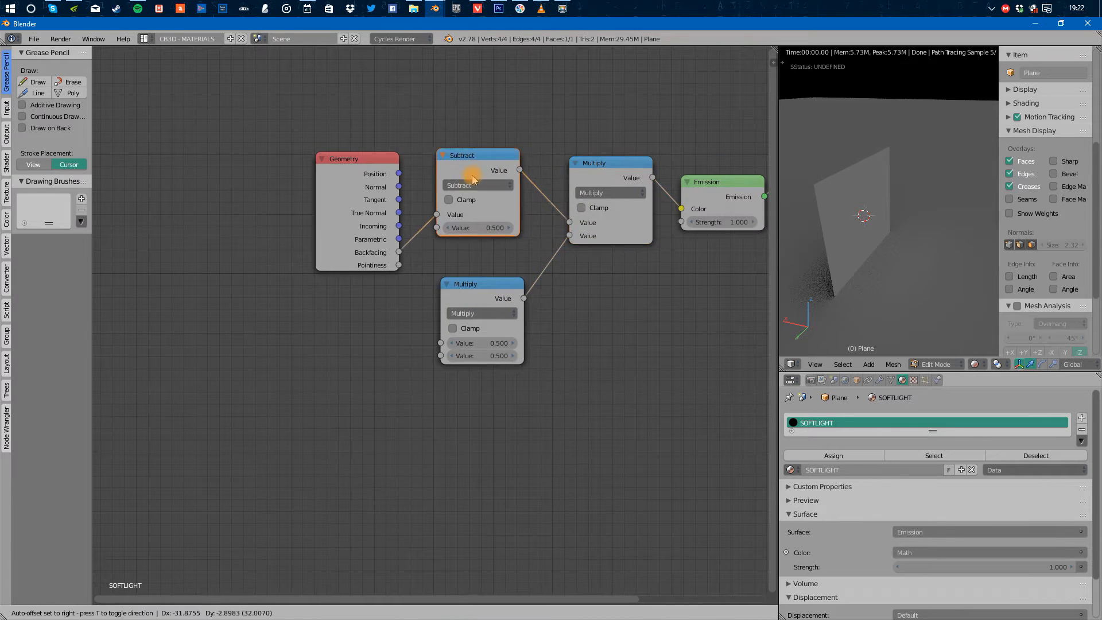
{"action": "mouse_move", "coordinate": [872, 308]}
{"action": "left_mouse_down", "text": "alt"}
{"action": "mouse_move", "coordinate": [953, 300]}
{"action": "mouse_move", "coordinate": [865, 300]}
{"action": "left_mouse_up", "text": "alt"}
{"action": "left_click_drag", "start_coordinate": [495, 295], "coordinate": [515, 283]}
{"action": "left_click_drag", "start_coordinate": [920, 257], "coordinate": [900, 246], "text": "alt"}
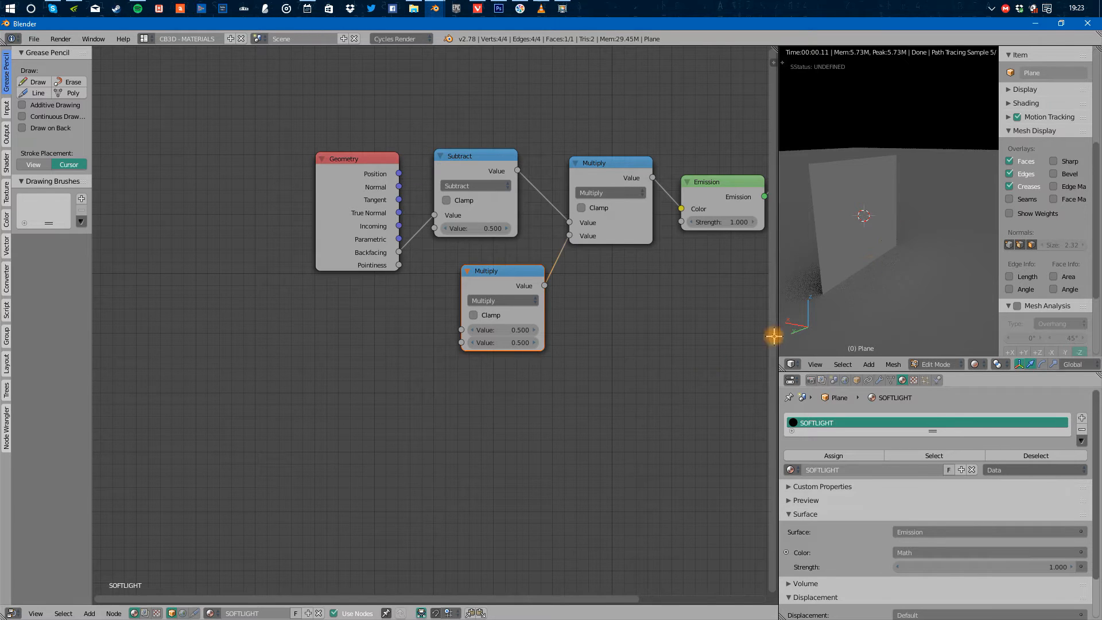
Add a ColorRamp node below the Geometry node, ahead of the lower Multiply node.
{"action": "middle_click_drag", "start_coordinate": [561, 362], "coordinate": [617, 356]}
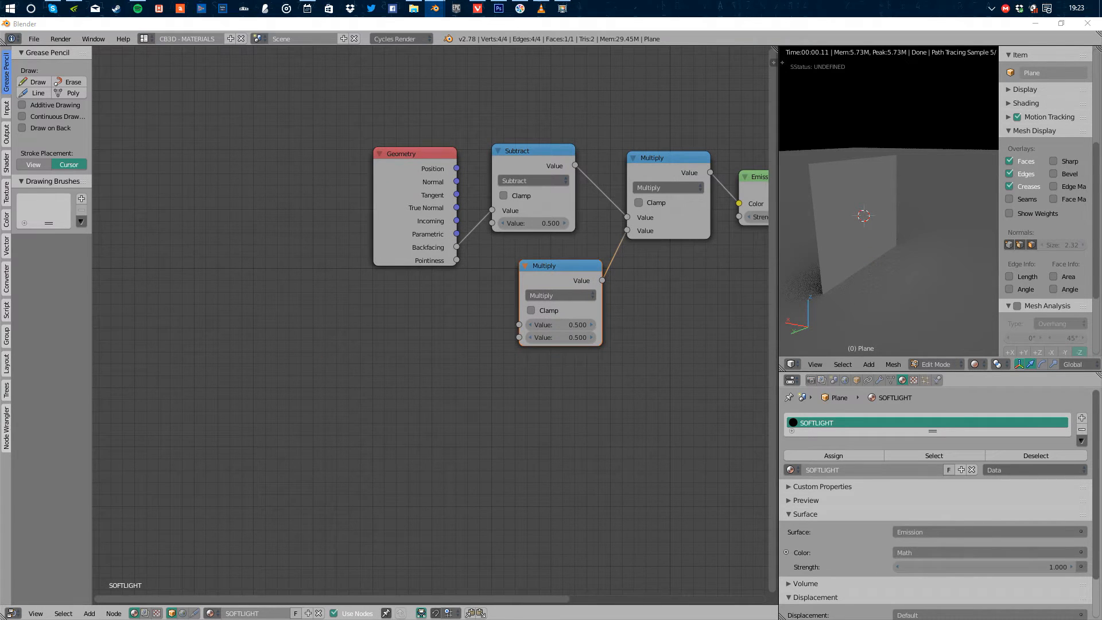
{"action": "middle_click_drag", "start_coordinate": [409, 340], "coordinate": [405, 362]}
{"action": "key", "text": "shift+a"}
{"action": "left_click", "coordinate": [404, 362]}
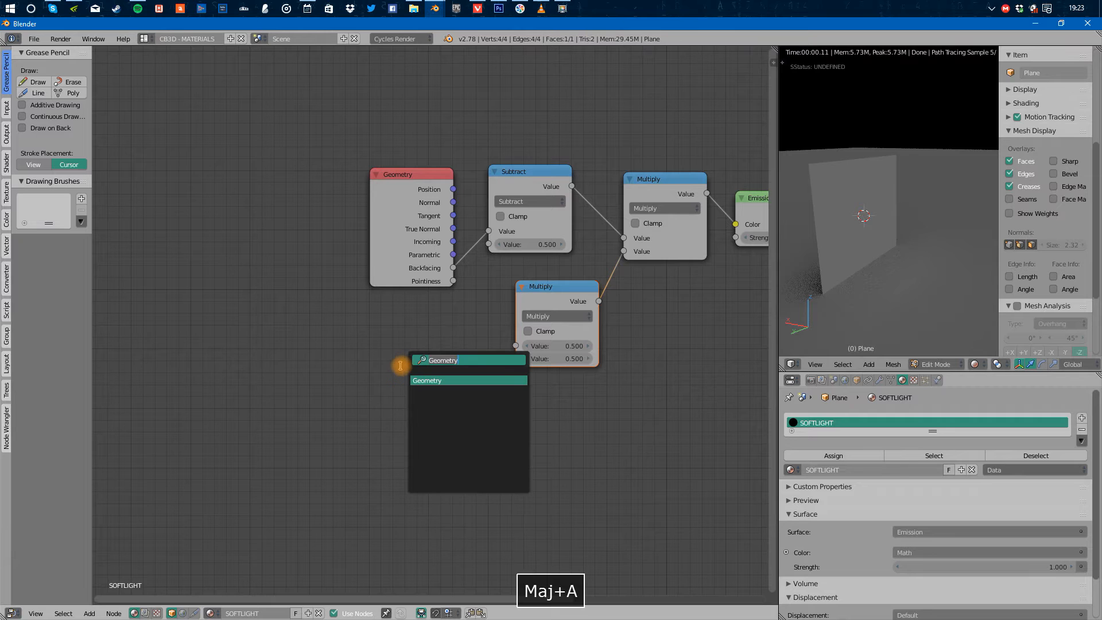
{"action": "type", "text": "r"}
{"action": "key", "text": "Return"}
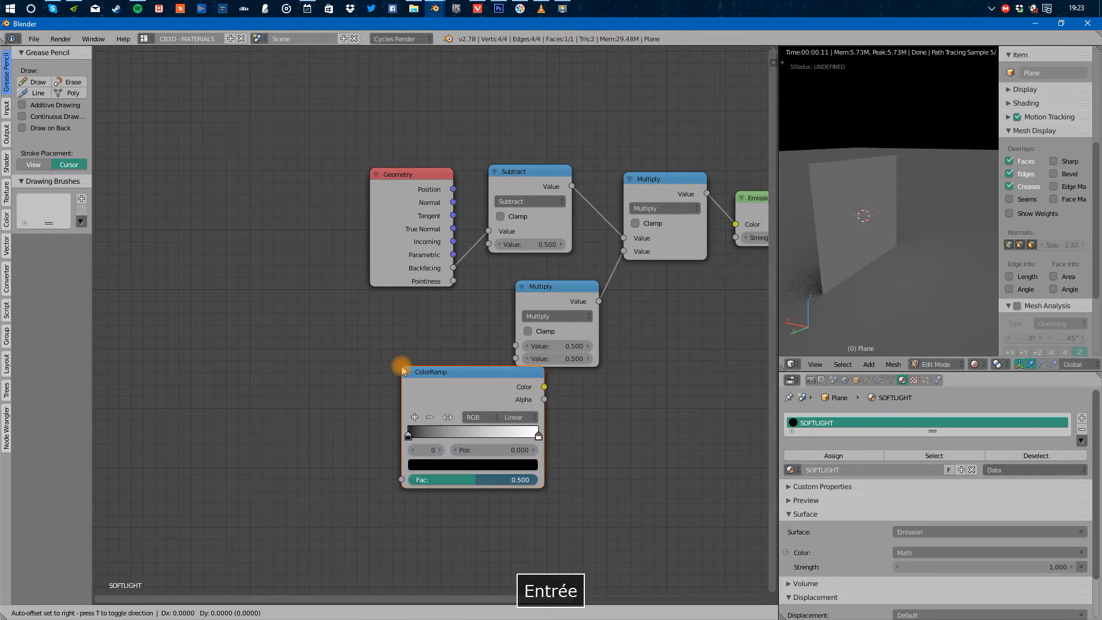
{"action": "left_click", "coordinate": [318, 360]}
{"action": "left_click_drag", "start_coordinate": [441, 383], "coordinate": [442, 357]}
Duplicate the ColorRamp directly below and connect both Color outputs to the lower Multiply node's two Value inputs.
{"action": "key", "text": "shift+d"}
{"action": "left_click", "coordinate": [426, 526]}
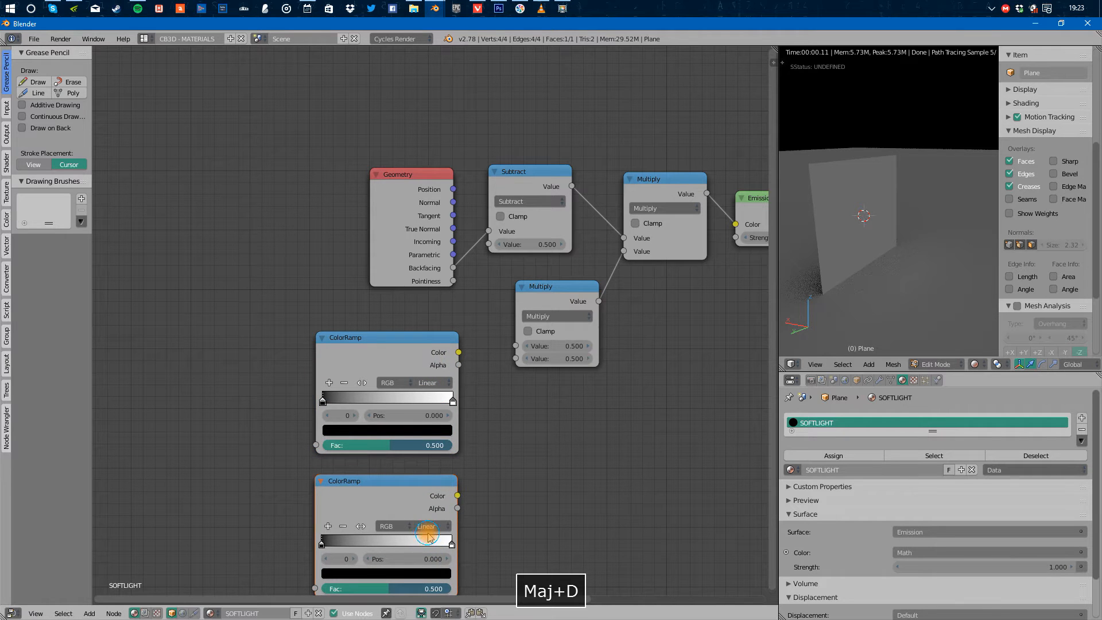
{"action": "left_click_drag", "start_coordinate": [458, 352], "coordinate": [515, 345]}
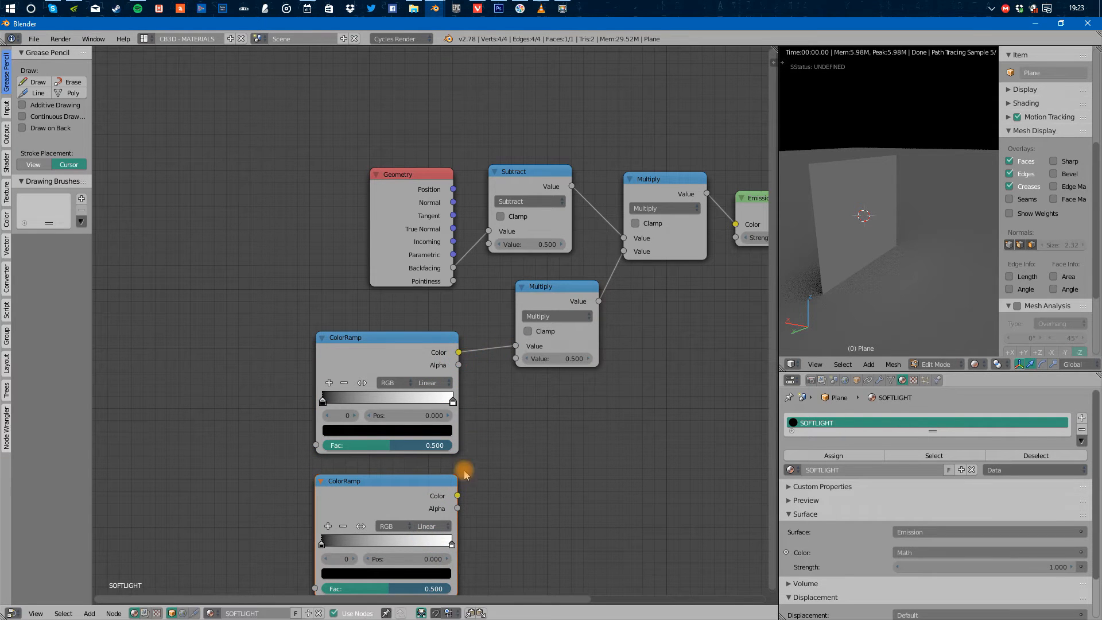
{"action": "left_click_drag", "start_coordinate": [457, 496], "coordinate": [515, 358]}
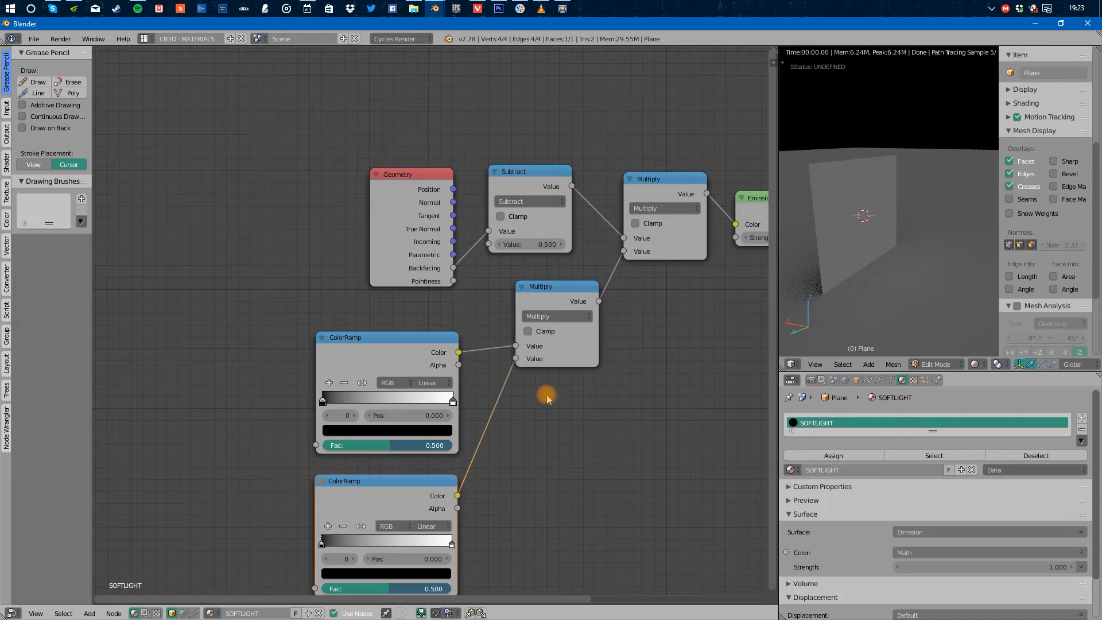
Add a Separate XYZ node ahead of the ColorRamps and connect its X output to the upper ColorRamp's Fac input.
{"action": "middle_click_drag", "start_coordinate": [435, 380], "coordinate": [486, 353]}
{"action": "middle_click_drag", "start_coordinate": [405, 403], "coordinate": [535, 382]}
{"action": "key", "text": "shift+a"}
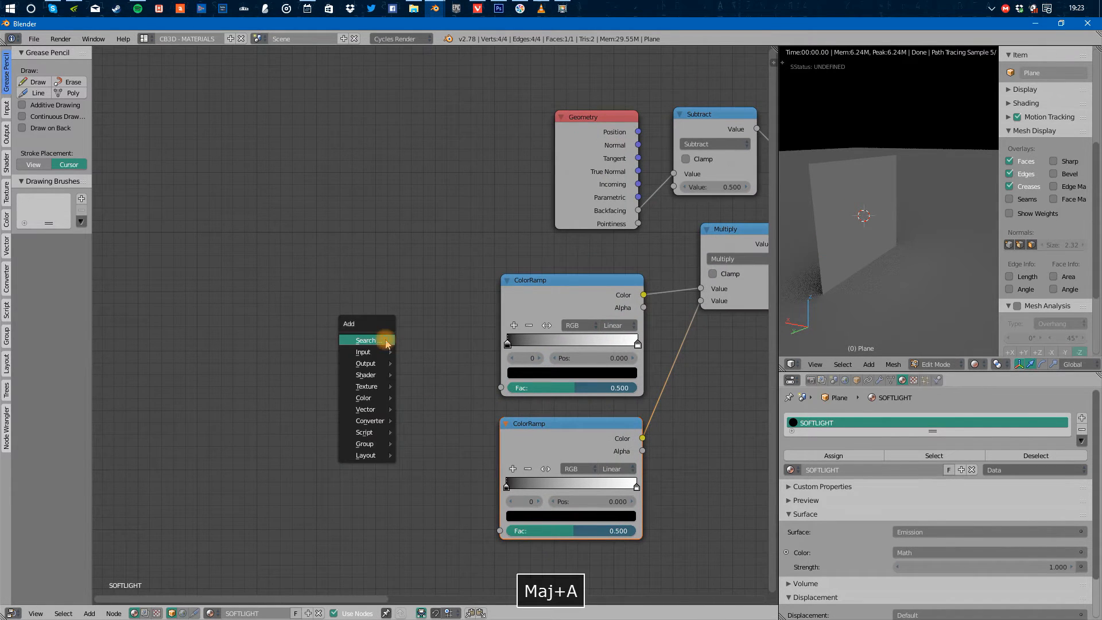
{"action": "left_click", "coordinate": [385, 341]}
{"action": "type", "text": "se"}
{"action": "key", "text": "BackSpace"}
{"action": "type", "text": "epa"}
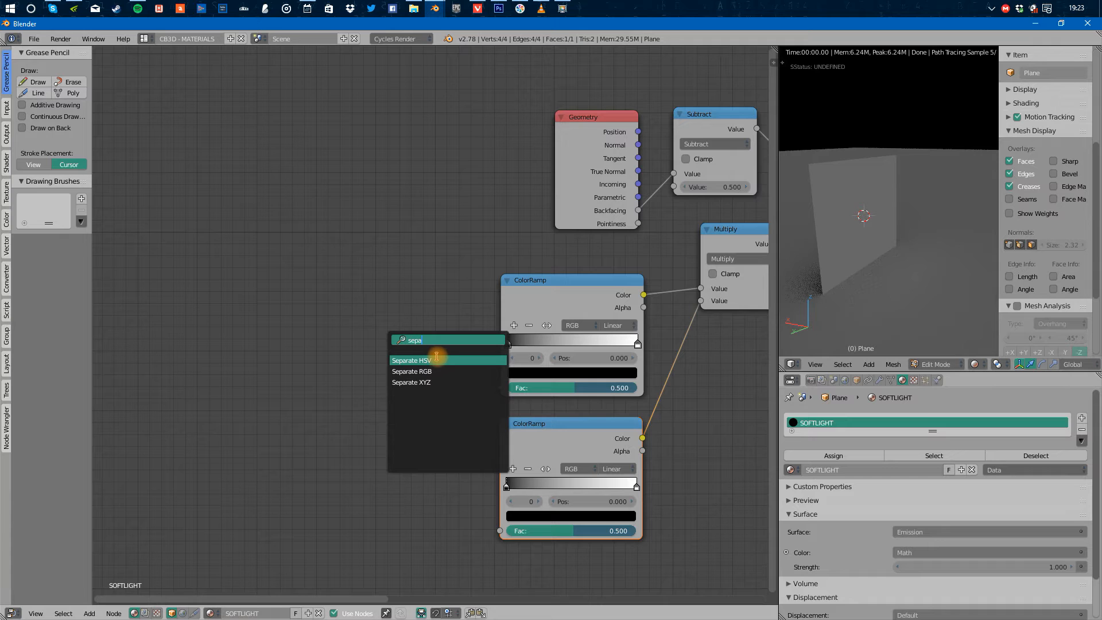
{"action": "left_click", "coordinate": [453, 385]}
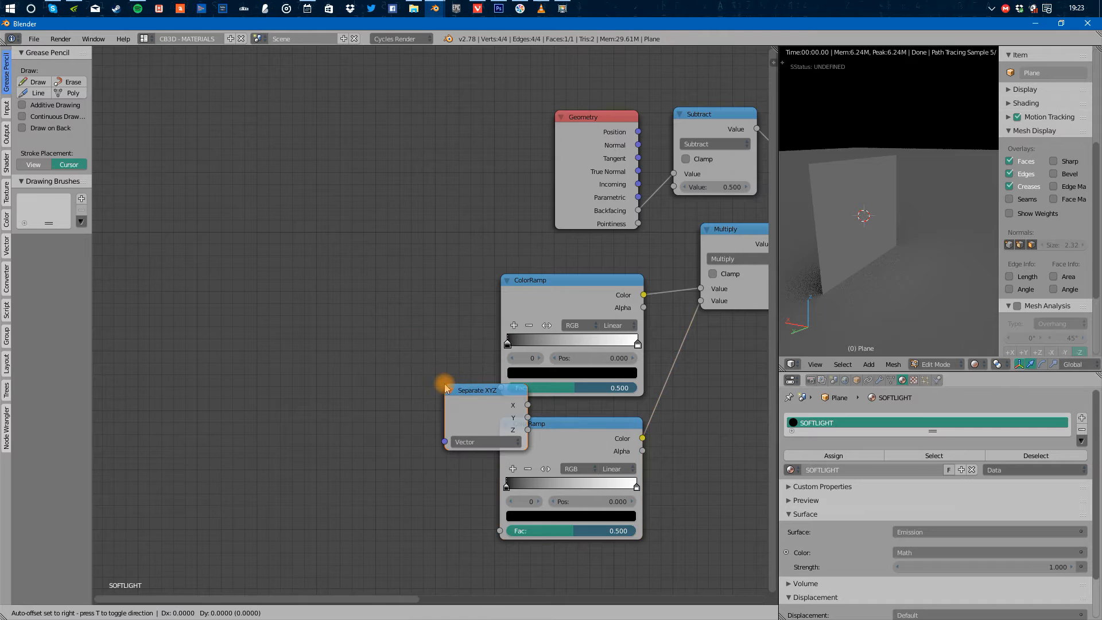
{"action": "left_click", "coordinate": [375, 308]}
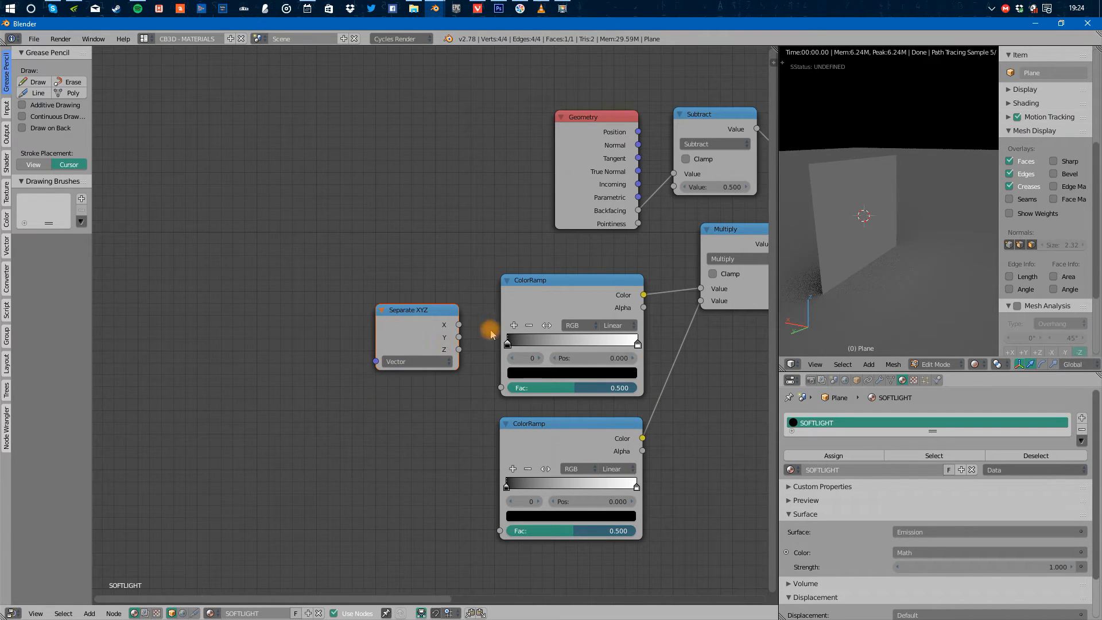
{"action": "left_click_drag", "start_coordinate": [881, 289], "coordinate": [849, 279], "text": "alt"}
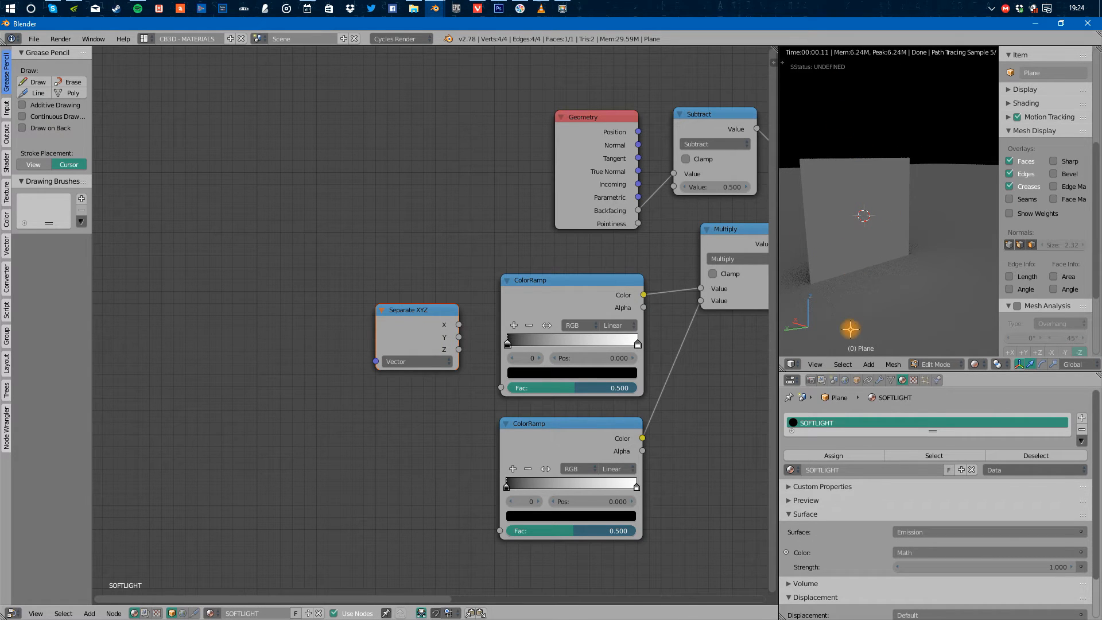
{"action": "left_click_drag", "start_coordinate": [459, 325], "coordinate": [501, 387]}
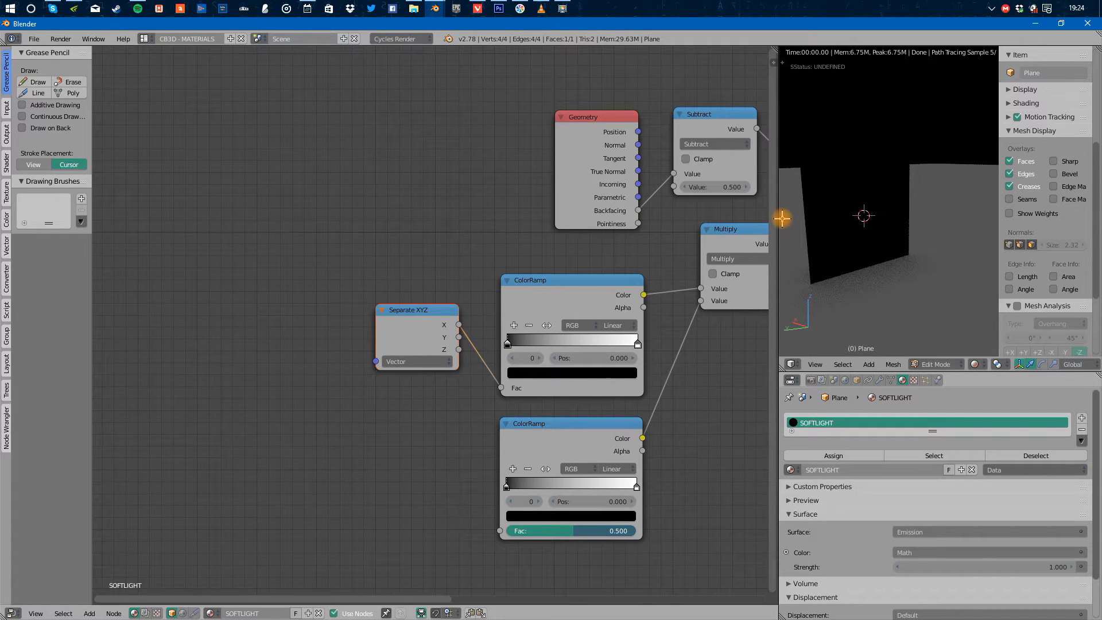
Duplicate the Separate XYZ node below and connect the copy's Y output to the lower ColorRamp's Fac input.
{"action": "middle_click_drag", "start_coordinate": [457, 480], "coordinate": [524, 411]}
{"action": "key", "text": "shift+d"}
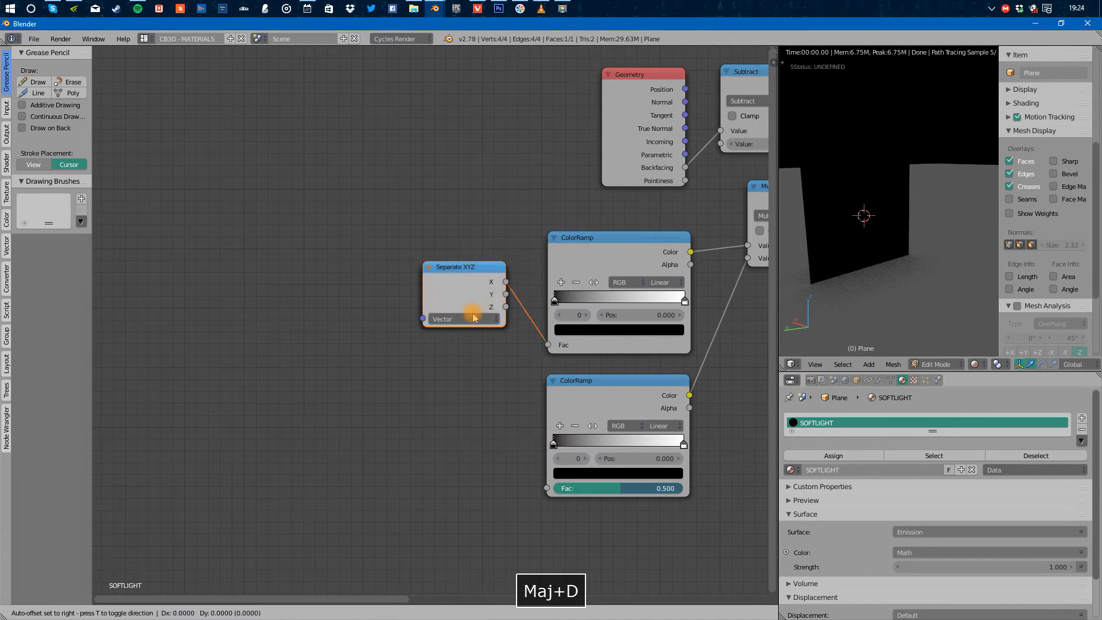
{"action": "left_click", "coordinate": [453, 445]}
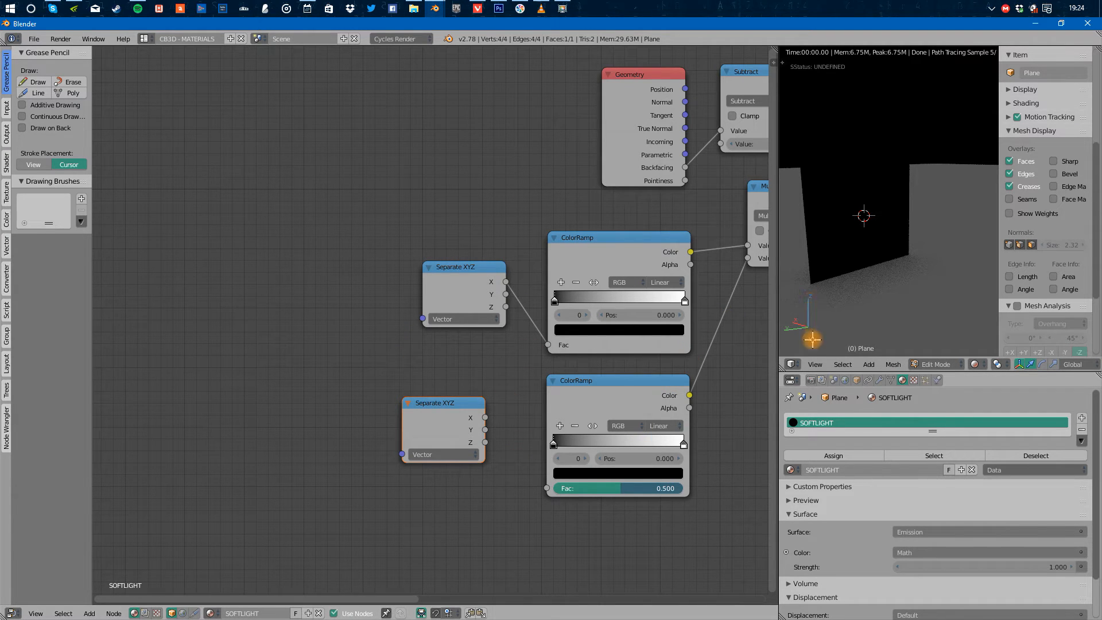
{"action": "left_click_drag", "start_coordinate": [460, 414], "coordinate": [547, 489]}
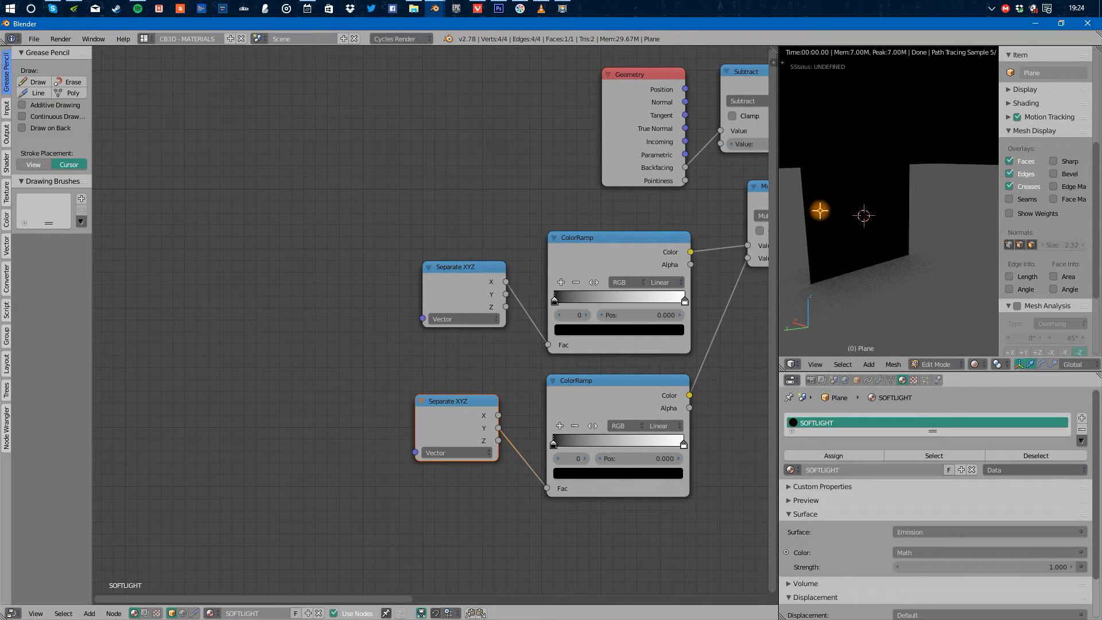
Add a Texture Coordinate node ahead of the two Separate XYZ nodes.
{"action": "scroll", "coordinate": [435, 347], "scroll_direction": "up", "scroll_amount": 1, "text": "ctrl"}
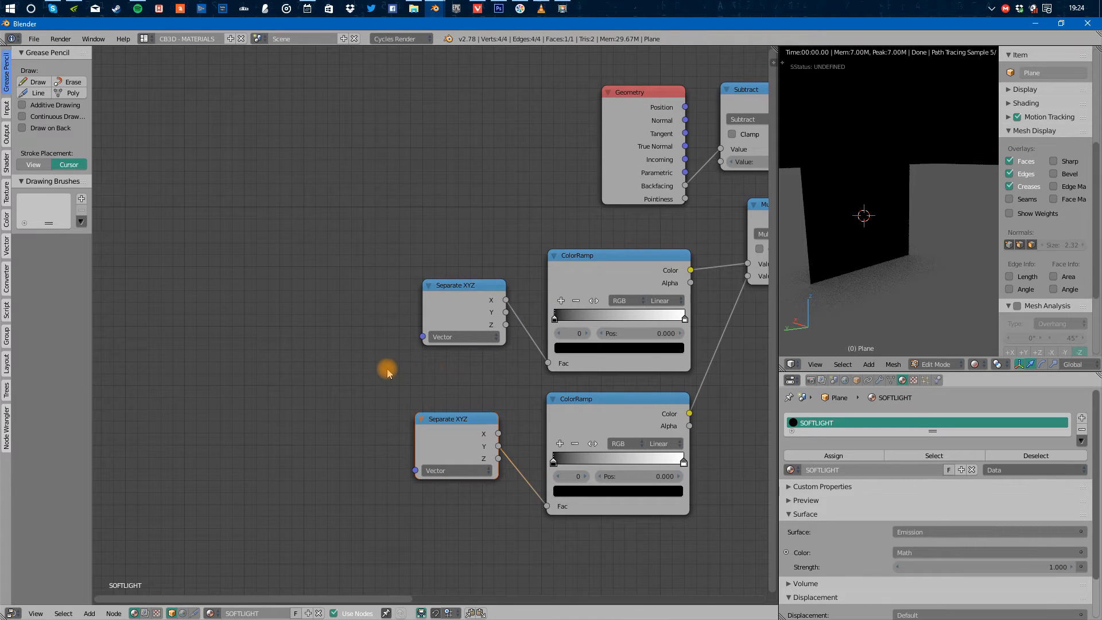
{"action": "key", "text": "shift+a"}
{"action": "left_click", "coordinate": [386, 368]}
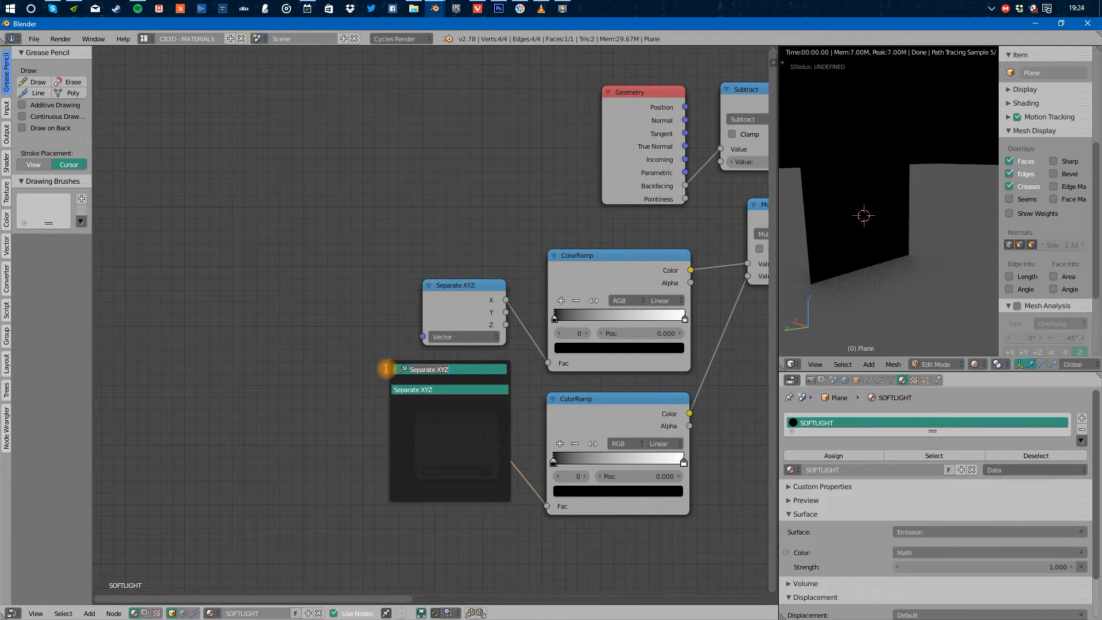
{"action": "type", "text": "textu"}
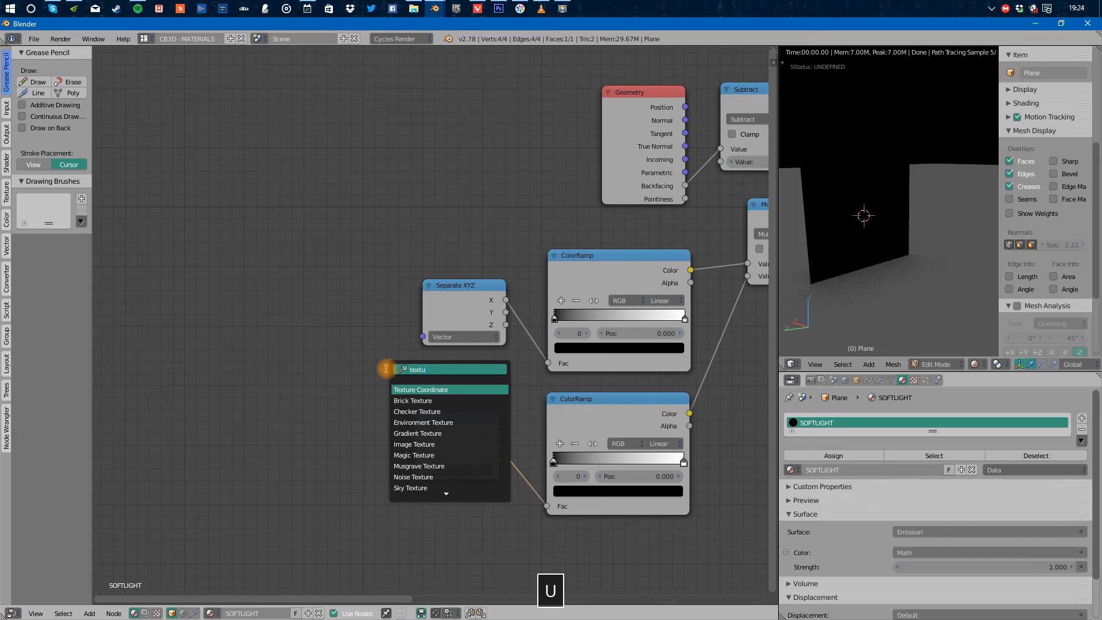
{"action": "key", "text": "Return"}
{"action": "left_click", "coordinate": [283, 310]}
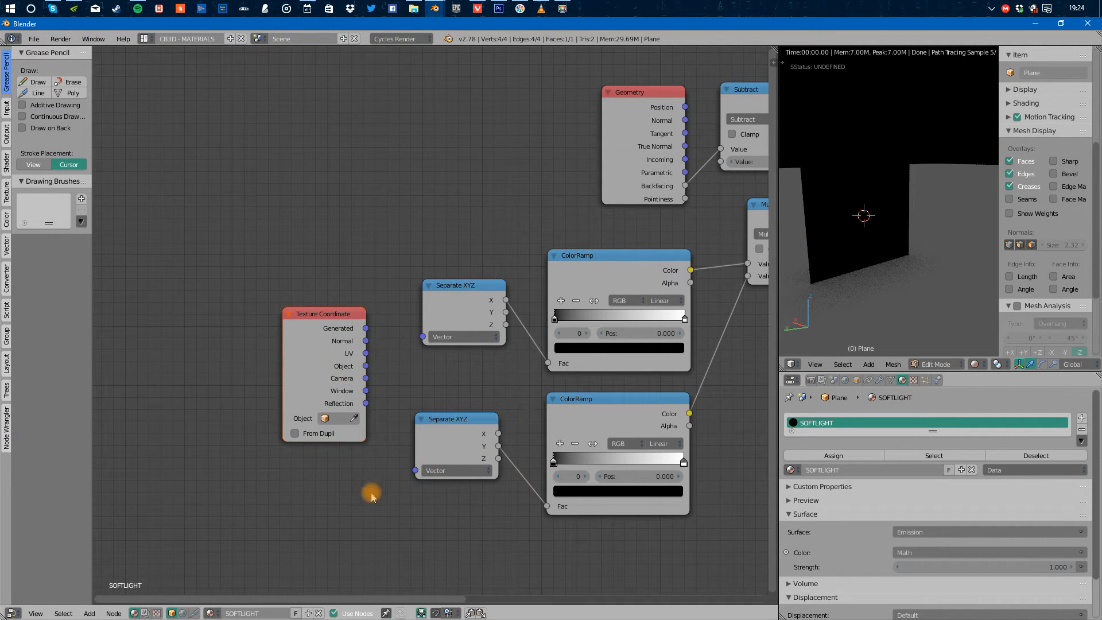
Connect the Generated output to both Separate XYZ Vector inputs and move the Separate XYZ nodes farther from the ColorRamps.
{"action": "left_click_drag", "start_coordinate": [367, 328], "coordinate": [423, 337]}
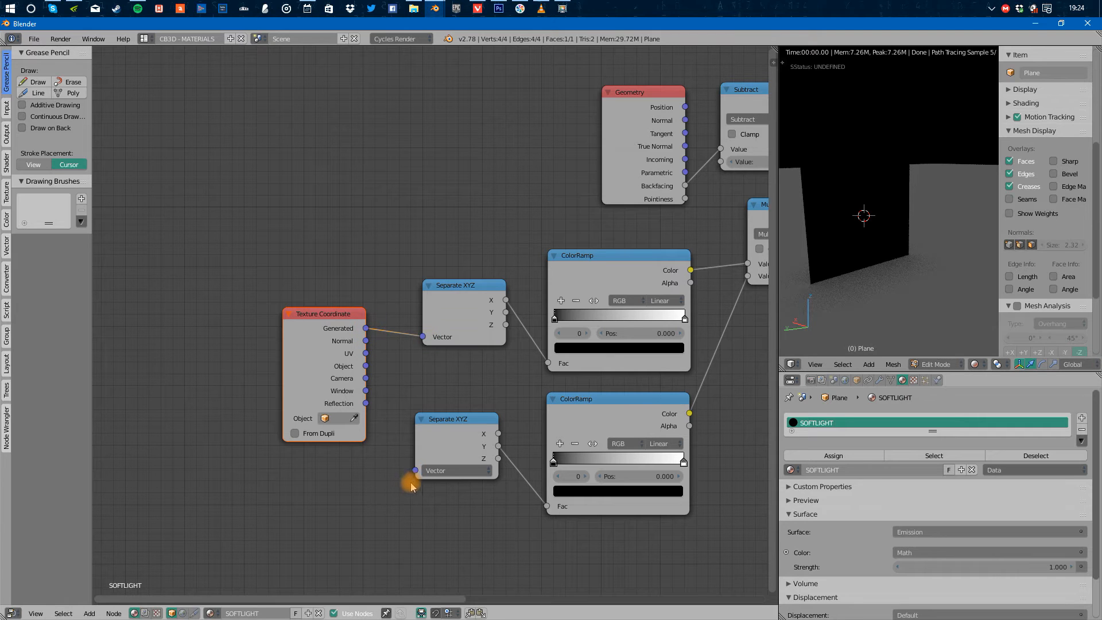
{"action": "left_click_drag", "start_coordinate": [415, 470], "coordinate": [253, 363]}
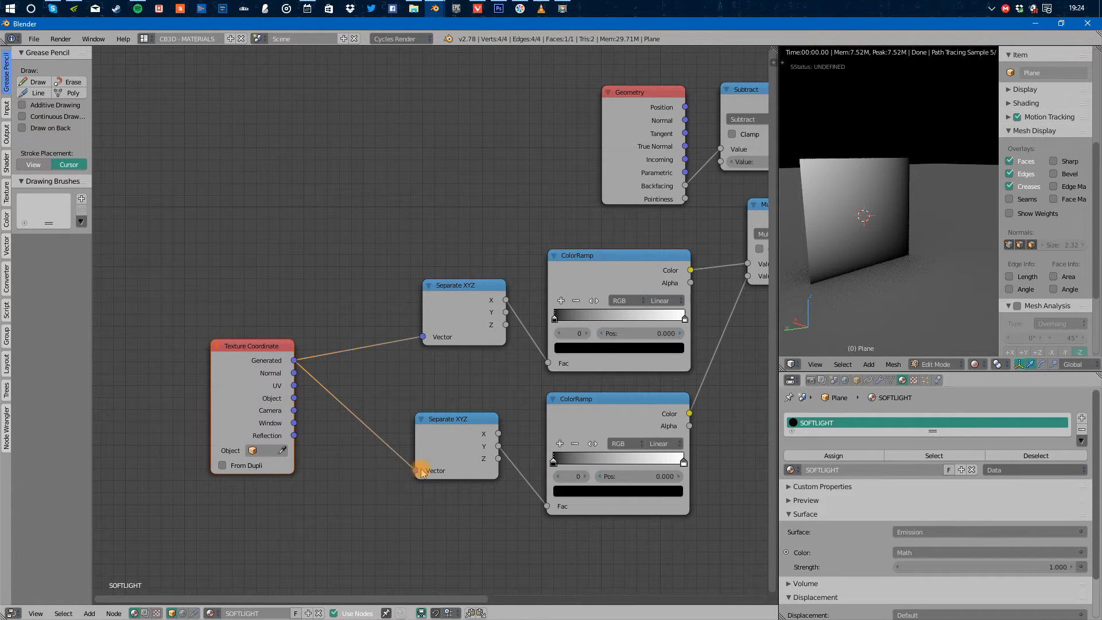
{"action": "left_click_drag", "start_coordinate": [432, 441], "coordinate": [380, 442]}
{"action": "left_click_drag", "start_coordinate": [462, 316], "coordinate": [391, 325]}
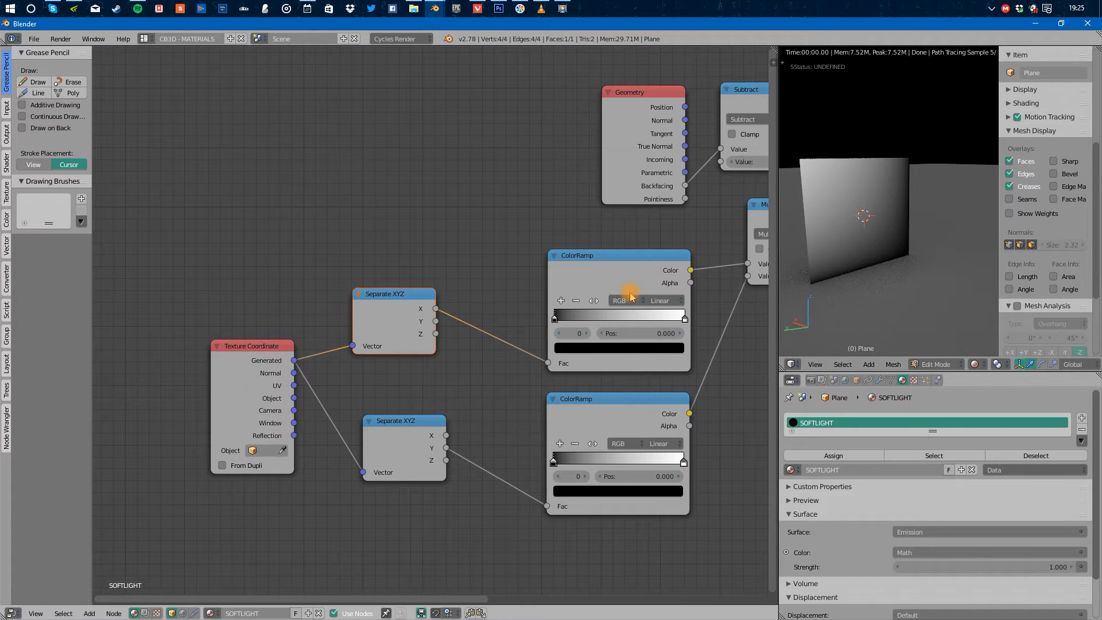
{"action": "left_click_drag", "start_coordinate": [400, 323], "coordinate": [419, 327]}
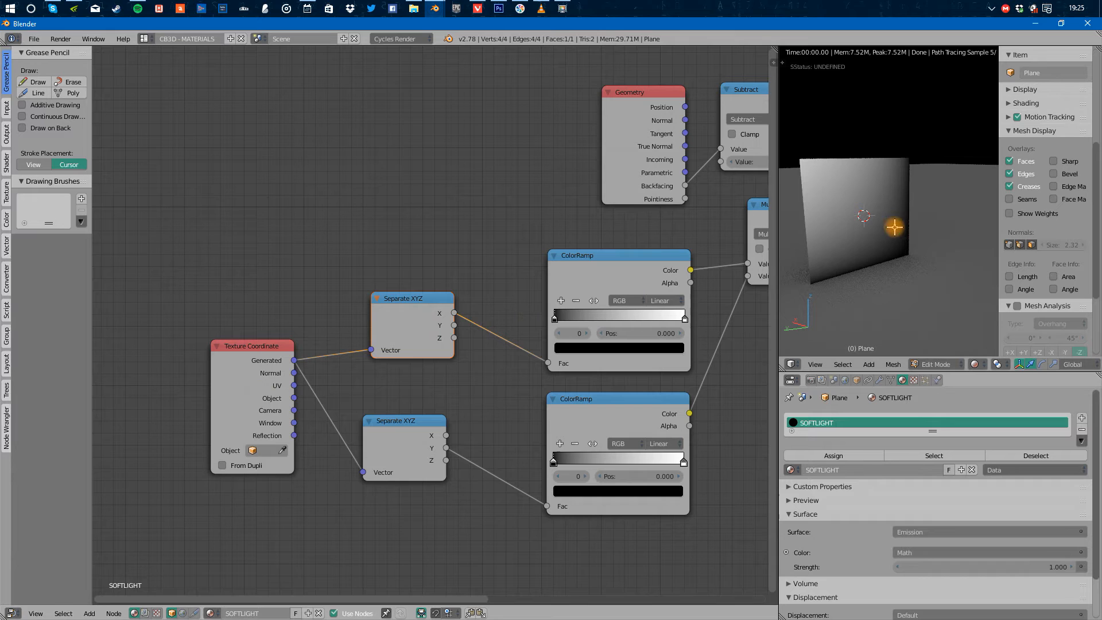
Switch both Separate XYZ links to the Texture Coordinate's UV output and unwrap the plane's UVs.
{"action": "left_click_drag", "start_coordinate": [296, 361], "coordinate": [294, 386], "text": "ctrl"}
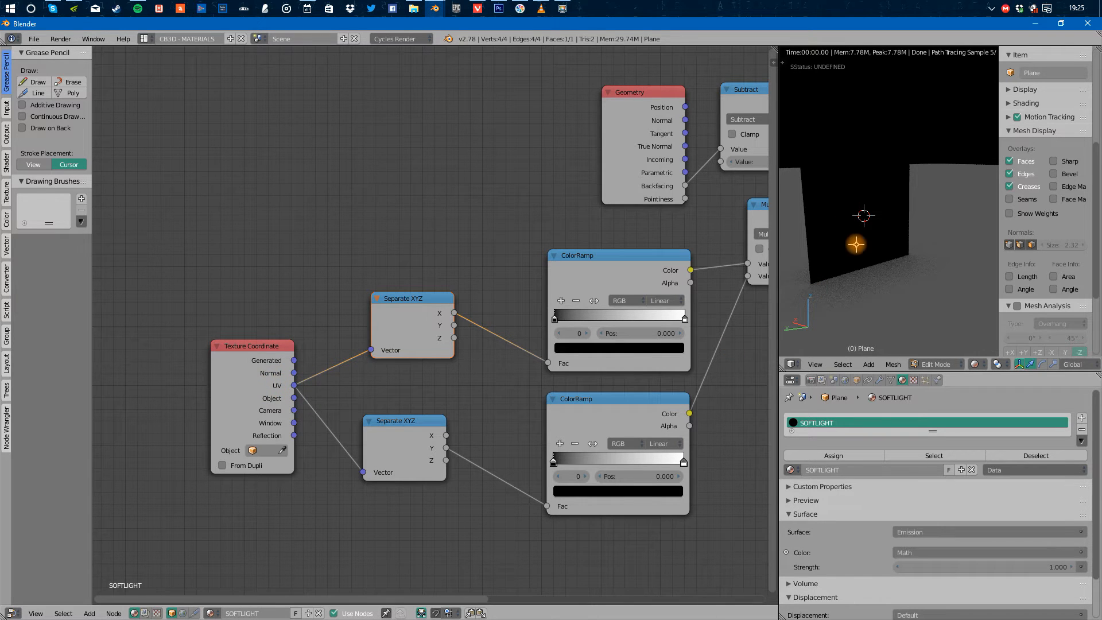
{"action": "key", "text": "Tab"}
{"action": "key", "text": "shift+z"}
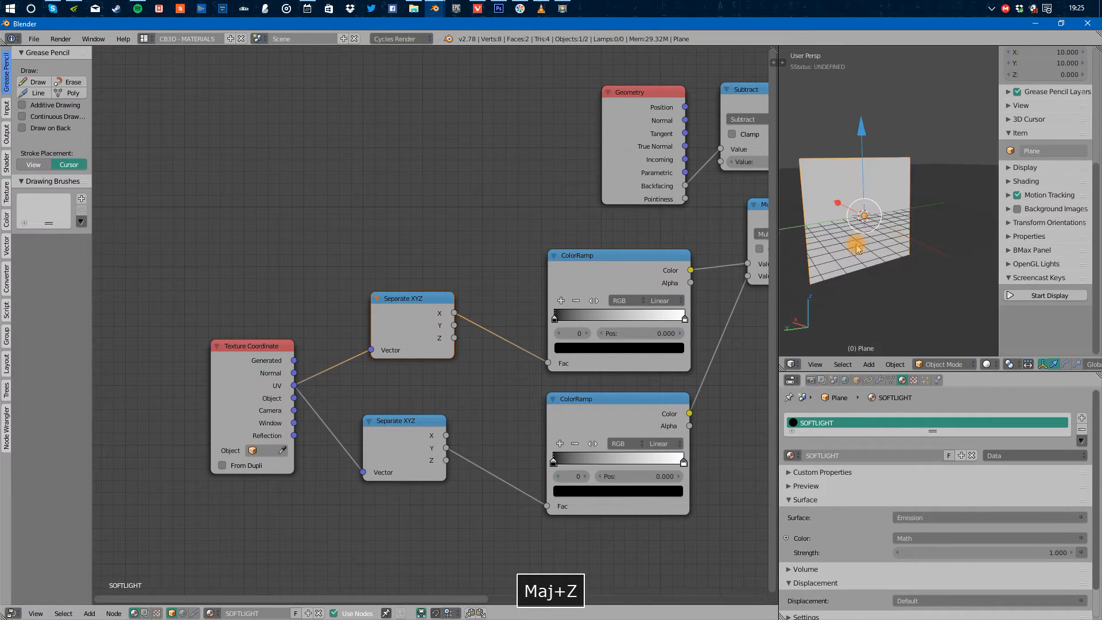
{"action": "key", "text": "Tab"}
{"action": "key", "text": "u"}
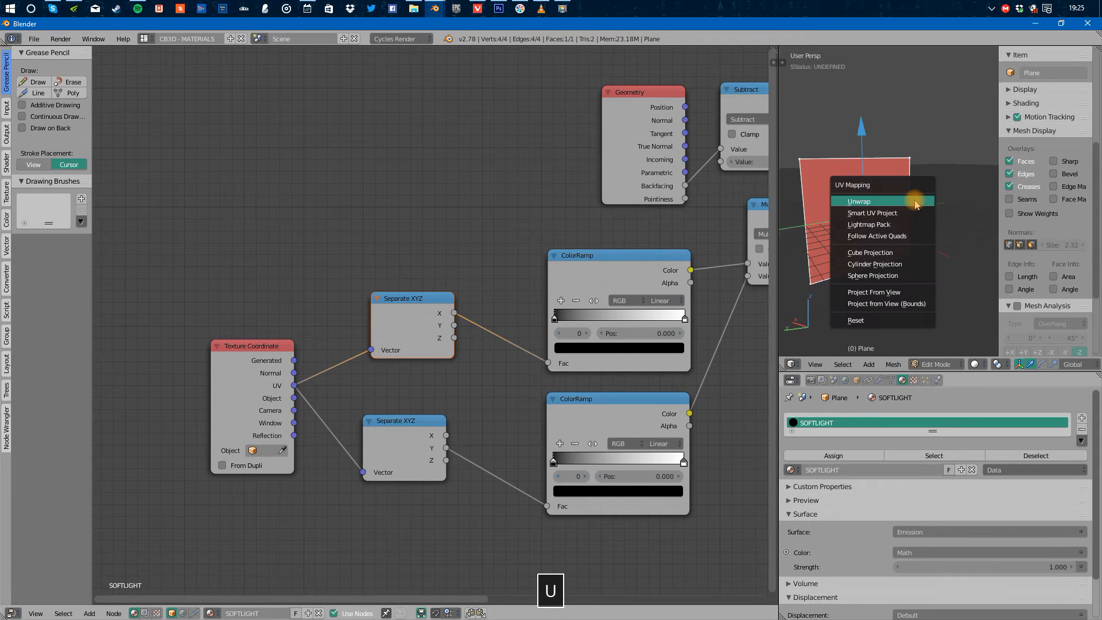
{"action": "left_click", "coordinate": [915, 202]}
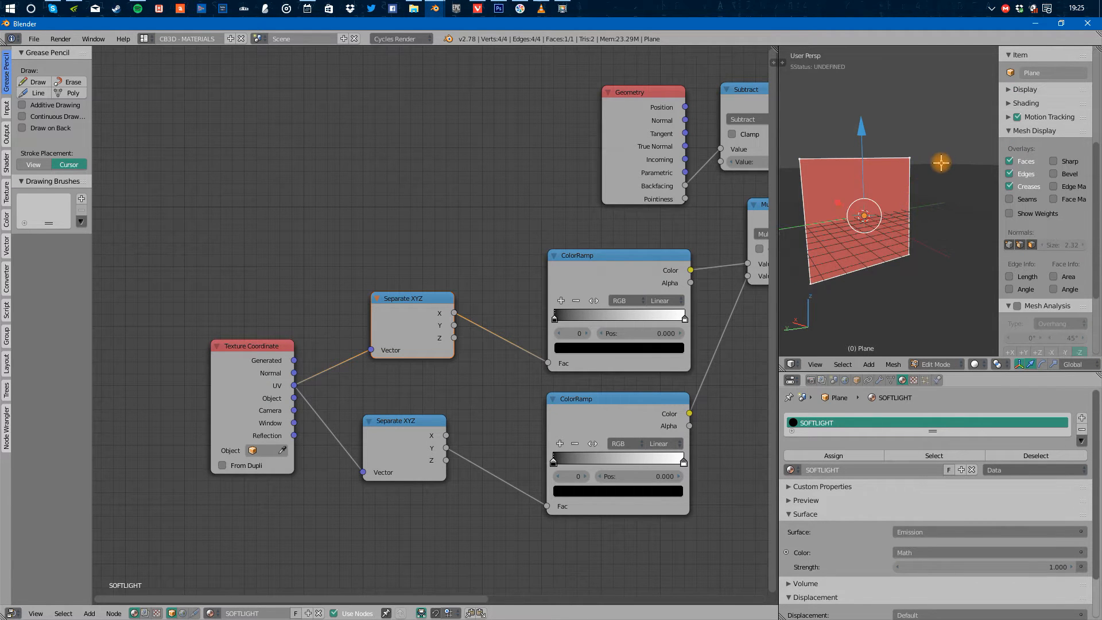
{"action": "key", "text": "Tab"}
{"action": "key", "text": "shift+z"}
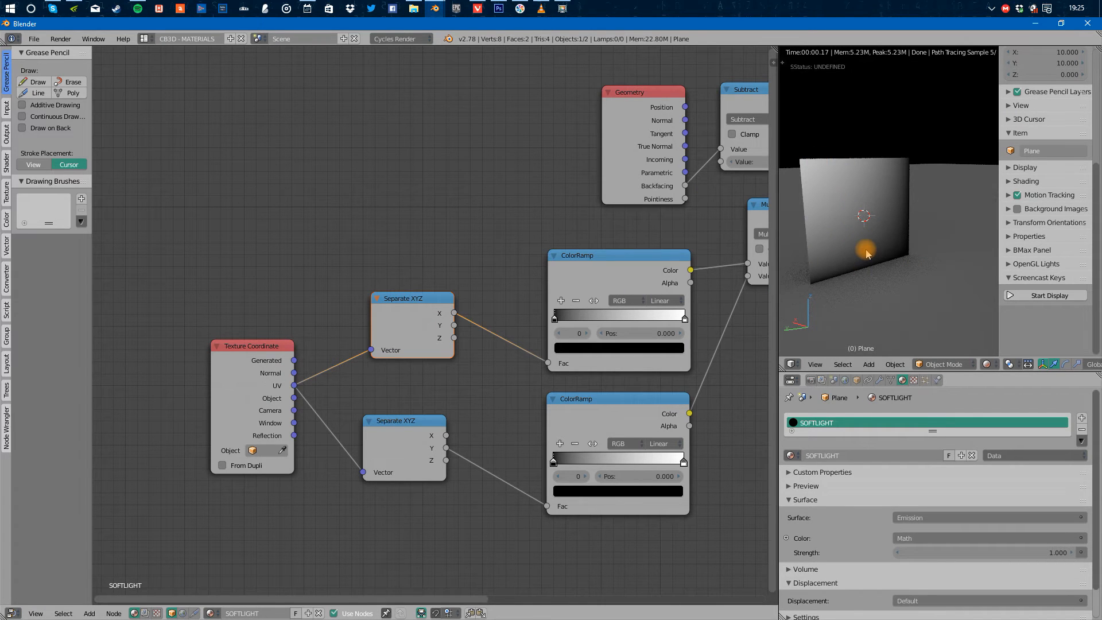
Shift the two Separate XYZ nodes together slightly closer to the ColorRamps.
{"action": "left_click_drag", "start_coordinate": [345, 277], "coordinate": [457, 537]}
{"action": "key", "text": "g"}
{"action": "middle_click_drag", "start_coordinate": [597, 422], "coordinate": [433, 417]}
{"action": "middle_click_drag", "start_coordinate": [488, 349], "coordinate": [535, 362]}
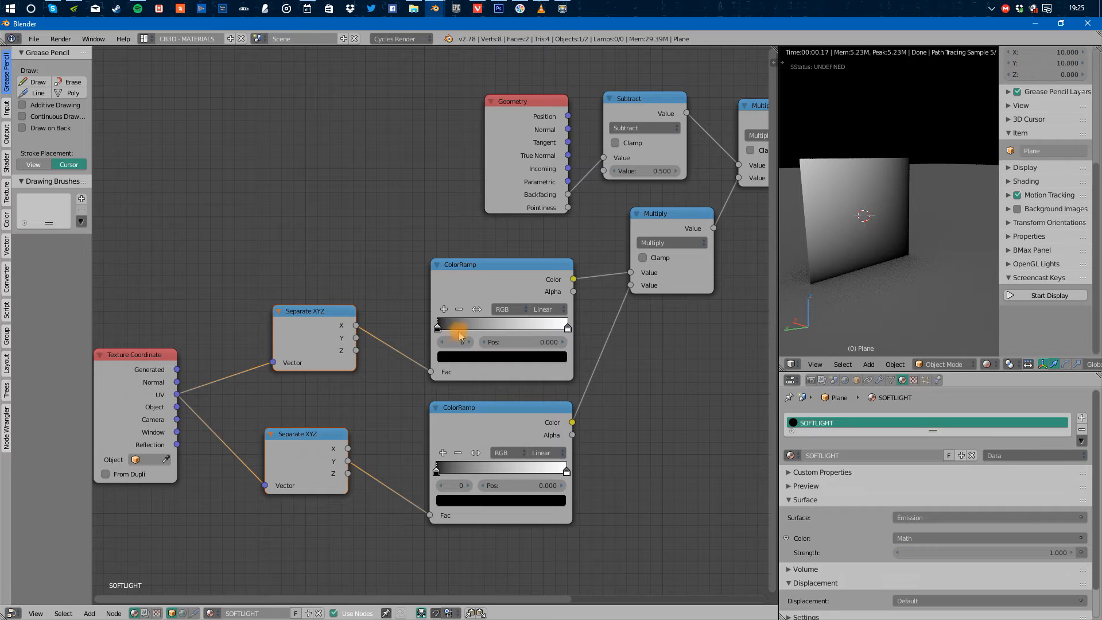
Set the white end stop of both the upper and the lower ColorRamp to black.
{"action": "left_click", "coordinate": [568, 334]}
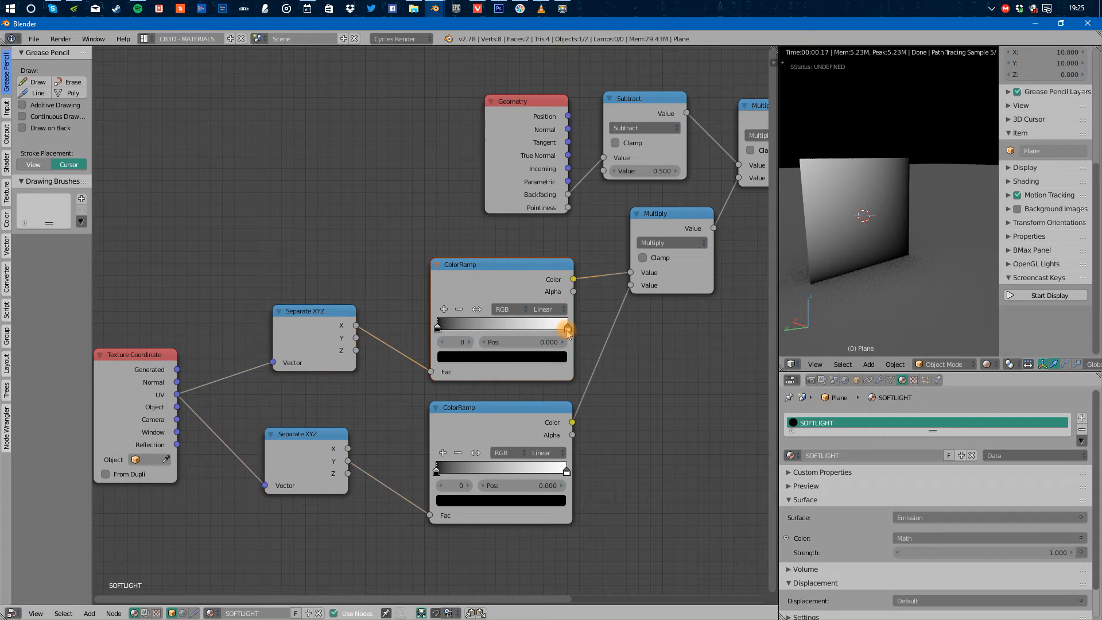
{"action": "left_click", "coordinate": [566, 328]}
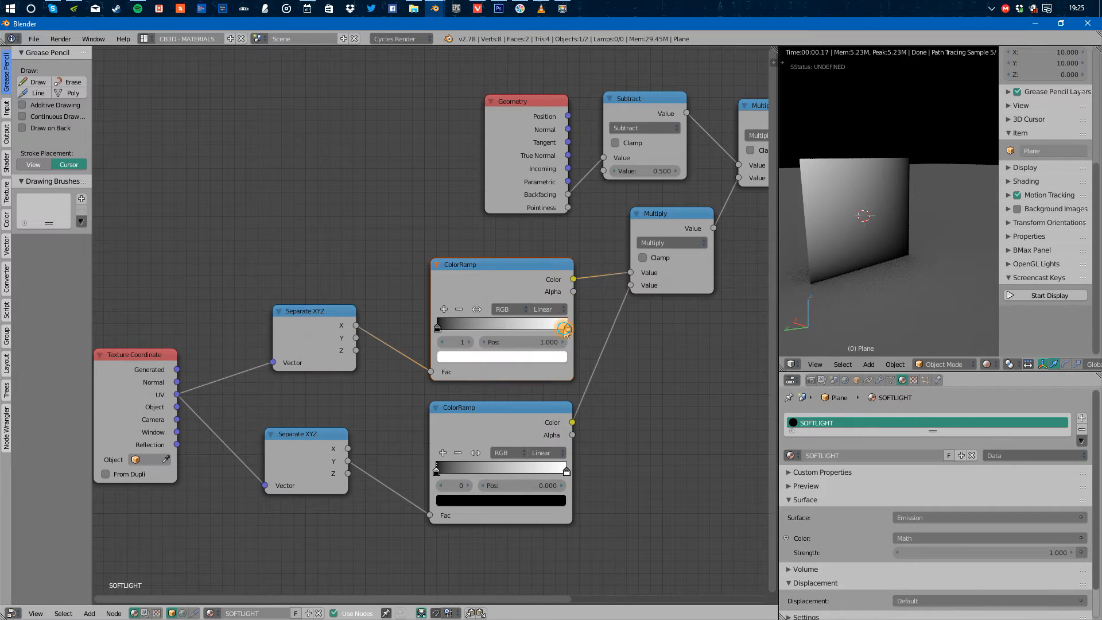
{"action": "left_click", "coordinate": [538, 357]}
{"action": "left_click_drag", "start_coordinate": [539, 200], "coordinate": [539, 270]}
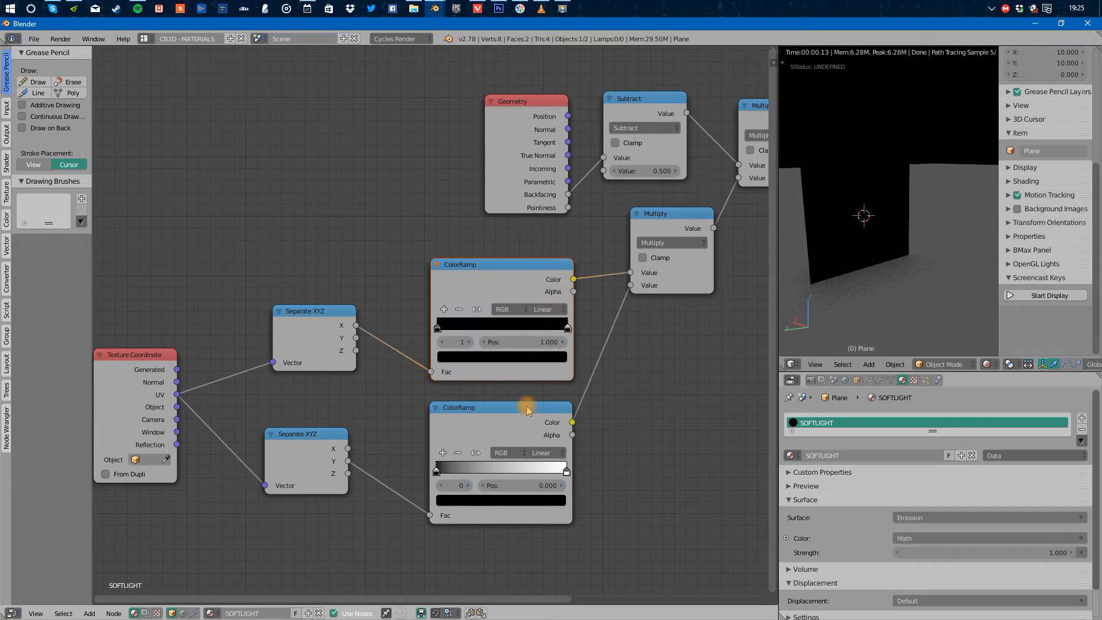
{"action": "left_click", "coordinate": [567, 472]}
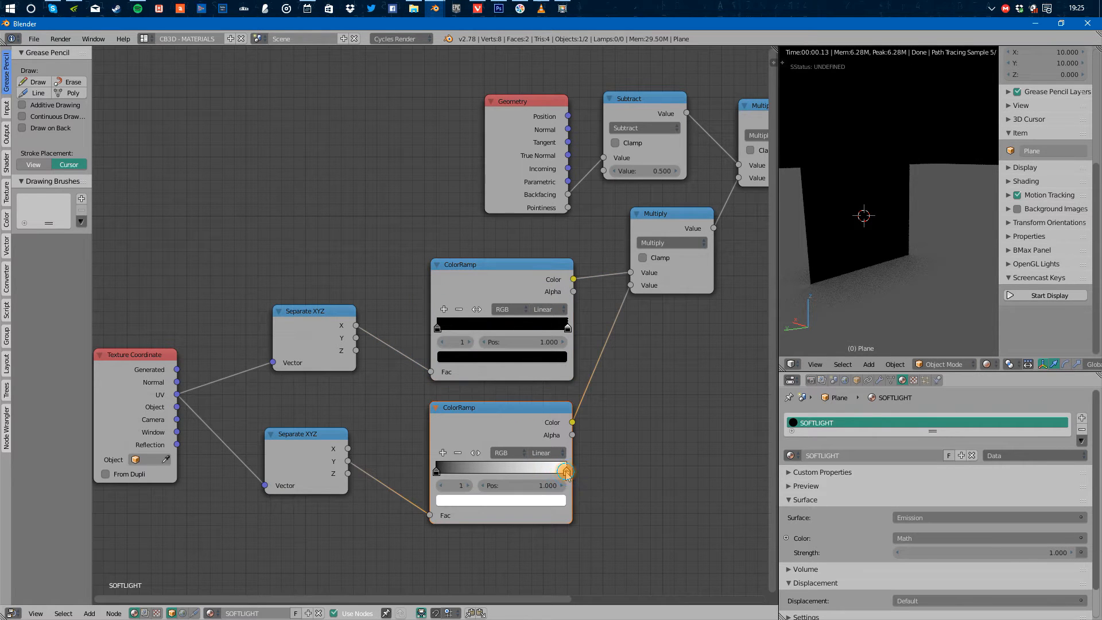
{"action": "left_click", "coordinate": [489, 500]}
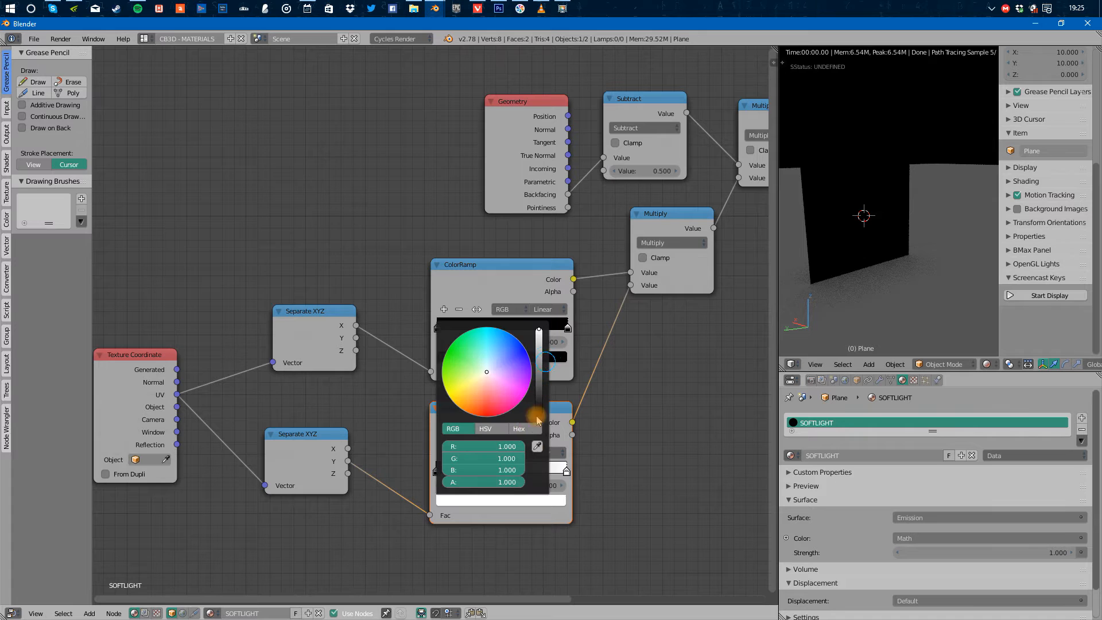
{"action": "left_click_drag", "start_coordinate": [538, 410], "coordinate": [539, 441]}
{"action": "left_click", "coordinate": [517, 512]}
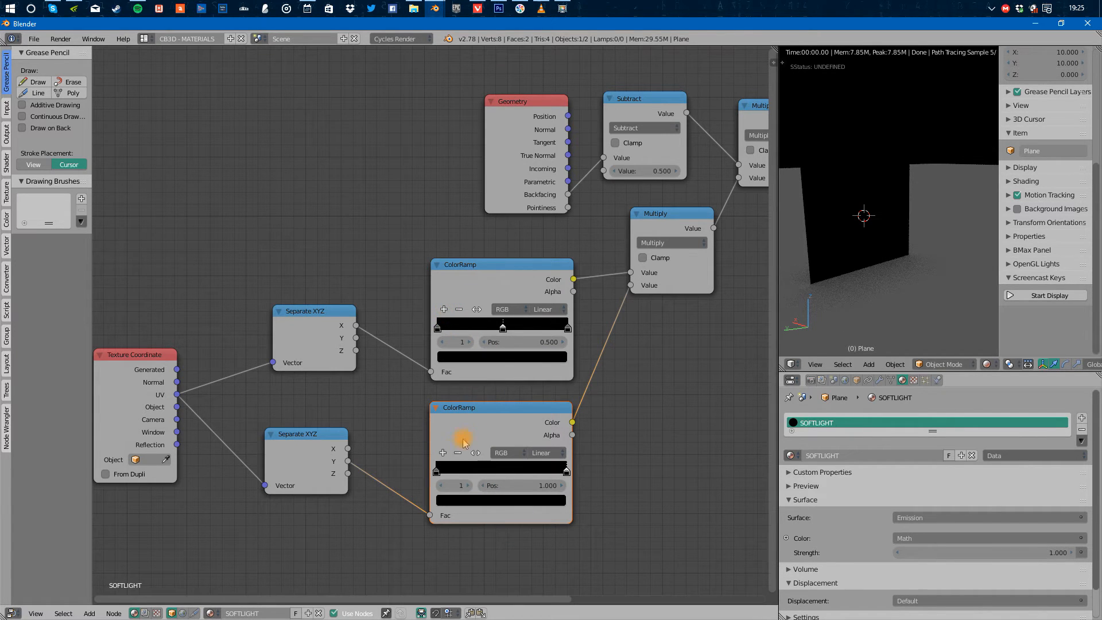
Give both ColorRamps a middle stop at position 0.500 and set its color to white.
{"action": "left_click", "coordinate": [444, 453]}
{"action": "left_click", "coordinate": [501, 500]}
{"action": "left_click", "coordinate": [539, 362]}
{"action": "left_click_drag", "start_coordinate": [538, 354], "coordinate": [545, 298]}
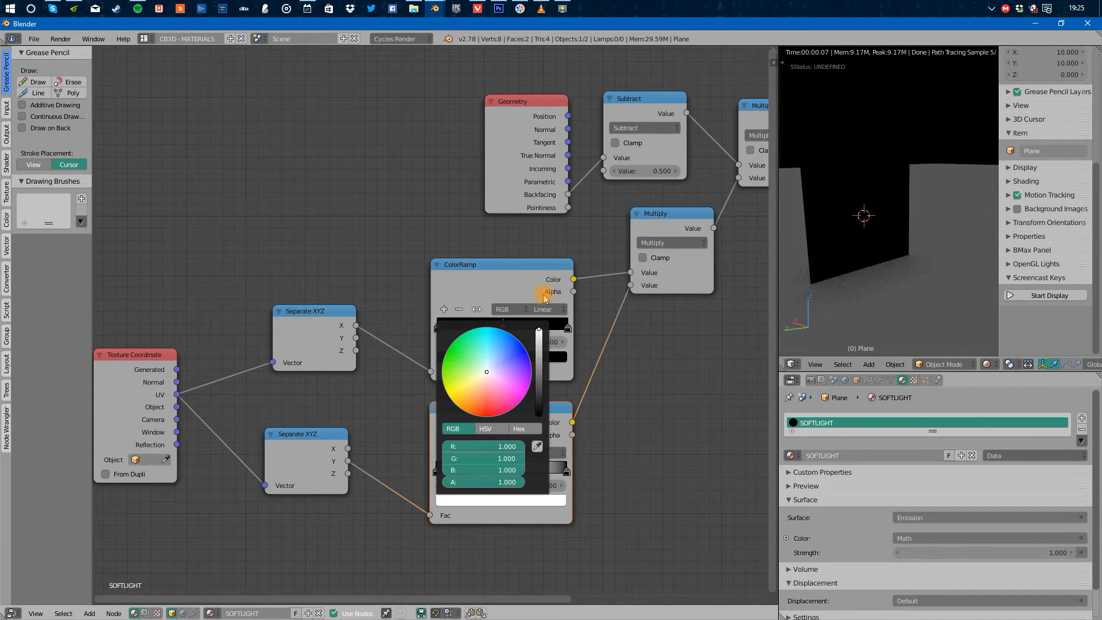
{"action": "left_click", "coordinate": [480, 532]}
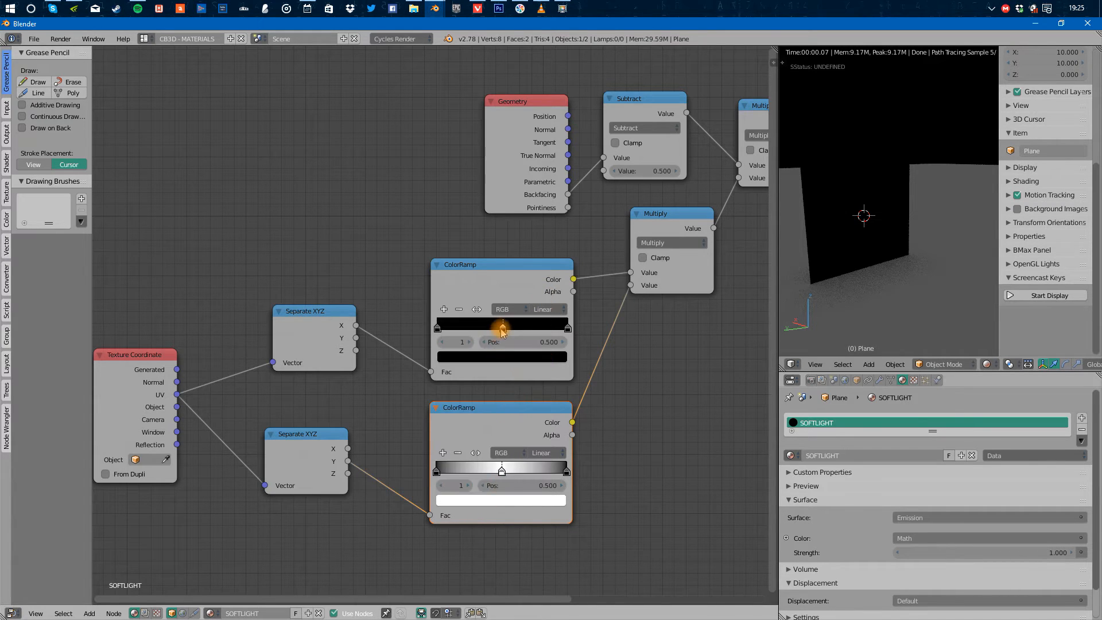
{"action": "left_click", "coordinate": [501, 356]}
{"action": "left_click_drag", "start_coordinate": [535, 243], "coordinate": [539, 186]}
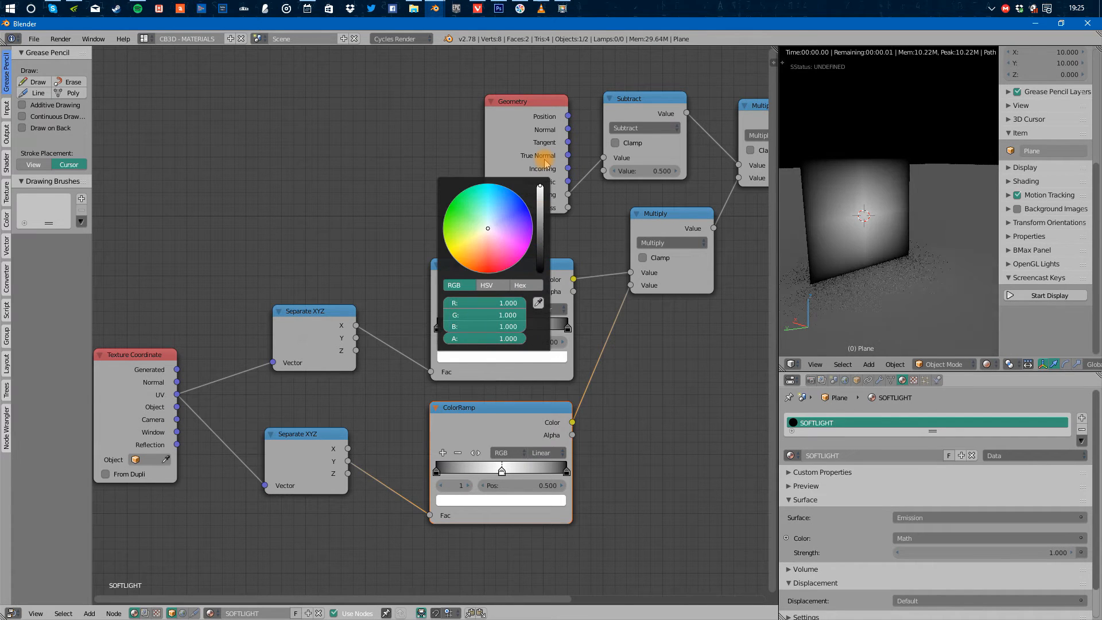
{"action": "left_click", "coordinate": [633, 476]}
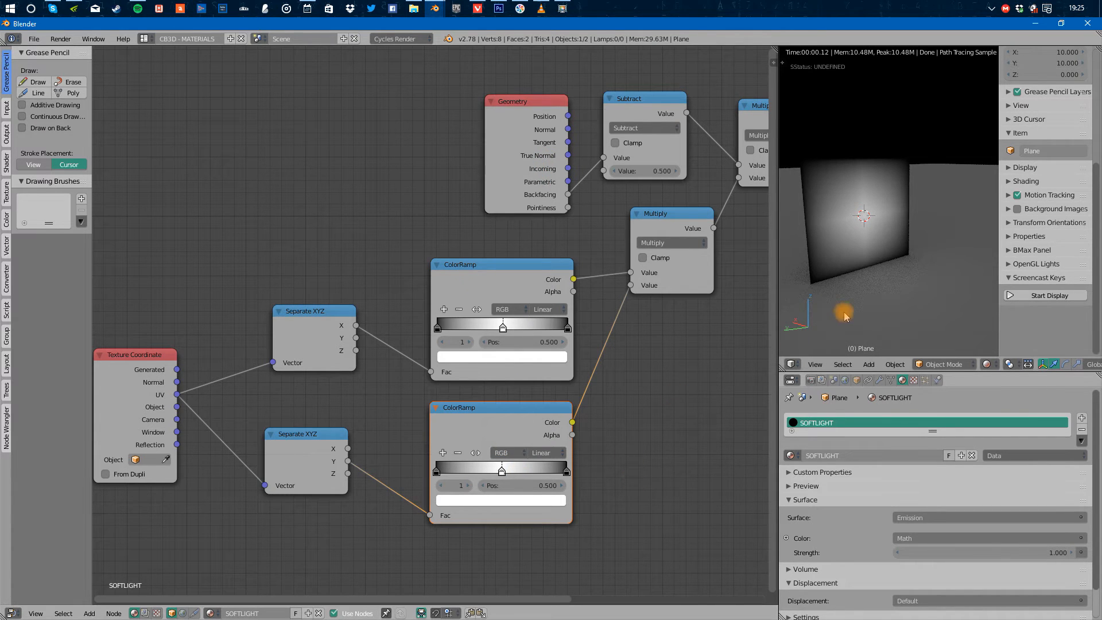
Move the upper ColorRamp's white middle stop to about position 0.950.
{"action": "left_click_drag", "start_coordinate": [843, 313], "coordinate": [886, 286], "text": "alt"}
{"action": "key", "text": "shift+c"}
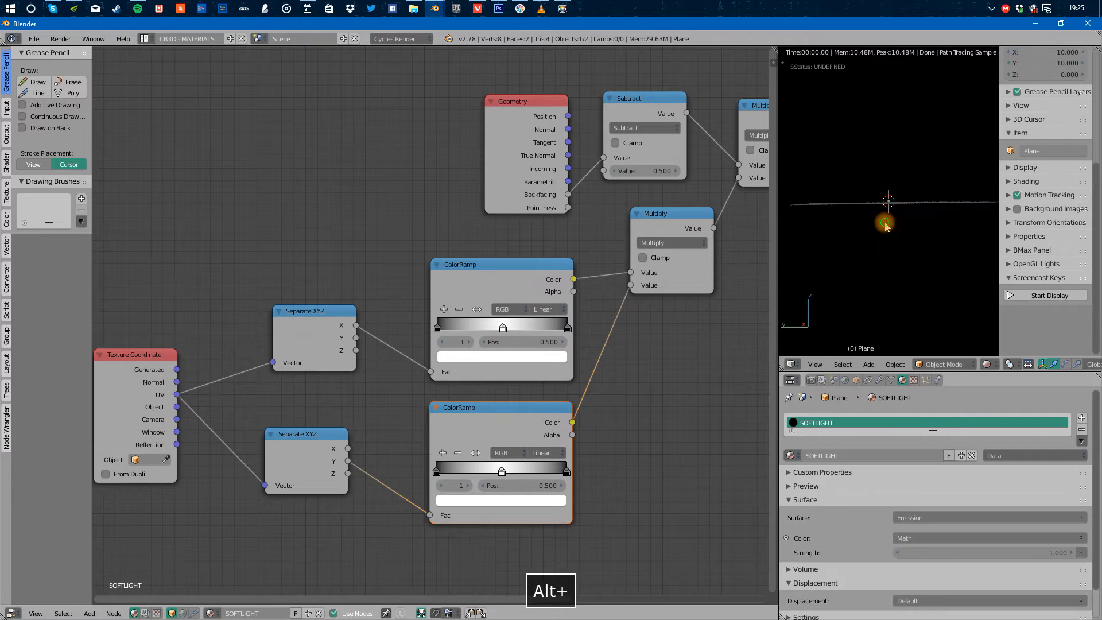
{"action": "left_click_drag", "start_coordinate": [887, 223], "coordinate": [902, 283], "text": "alt"}
{"action": "left_click_drag", "start_coordinate": [871, 226], "coordinate": [838, 234], "text": "alt"}
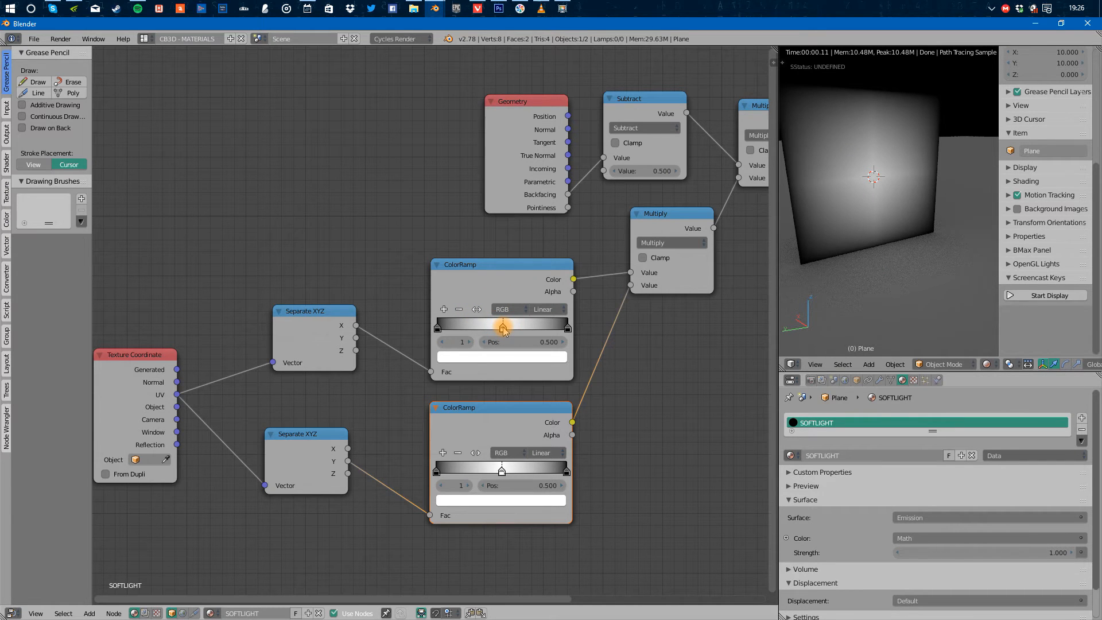
{"action": "left_click_drag", "start_coordinate": [504, 330], "coordinate": [563, 335]}
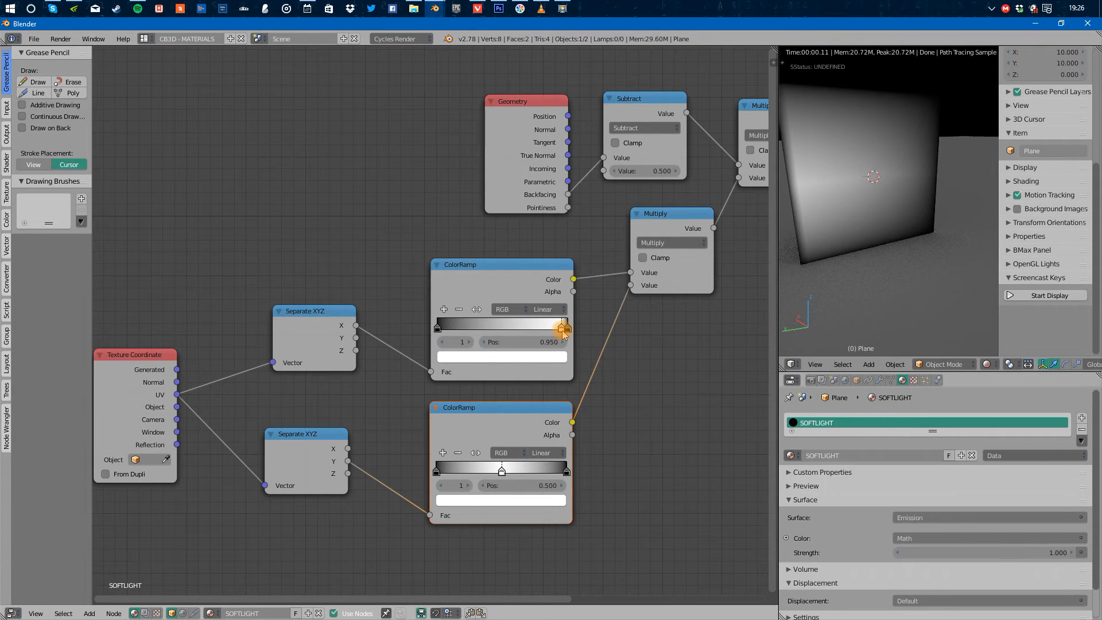
{"action": "middle_click_drag", "start_coordinate": [969, 290], "coordinate": [876, 198]}
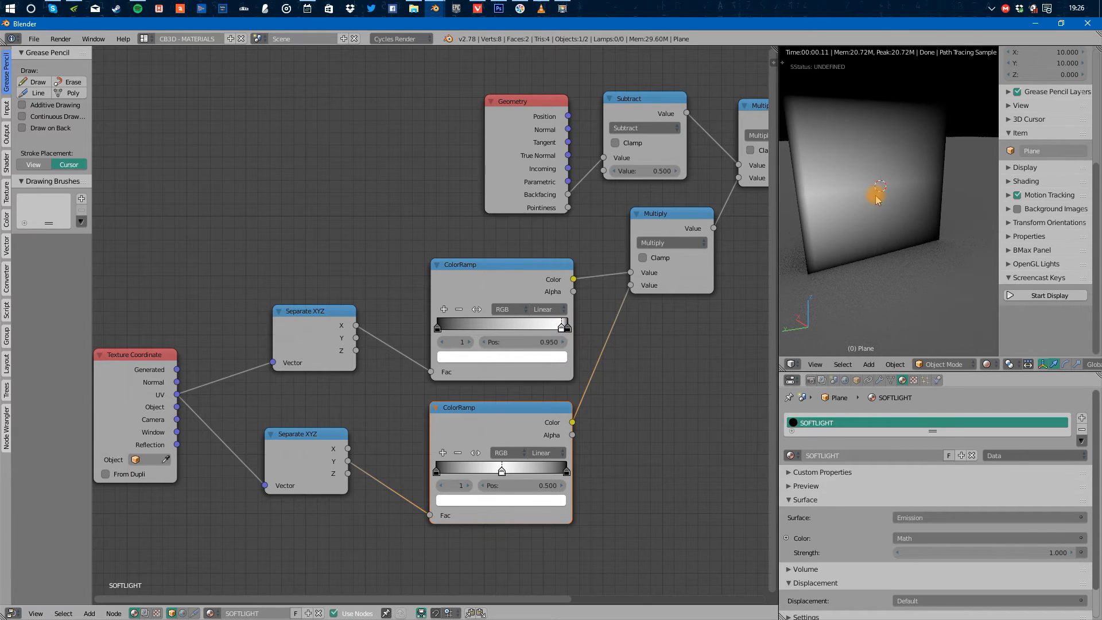
Add another white stop at about 0.089 to the upper ColorRamp and move its other white stop to about 0.909.
{"action": "left_click", "coordinate": [446, 309]}
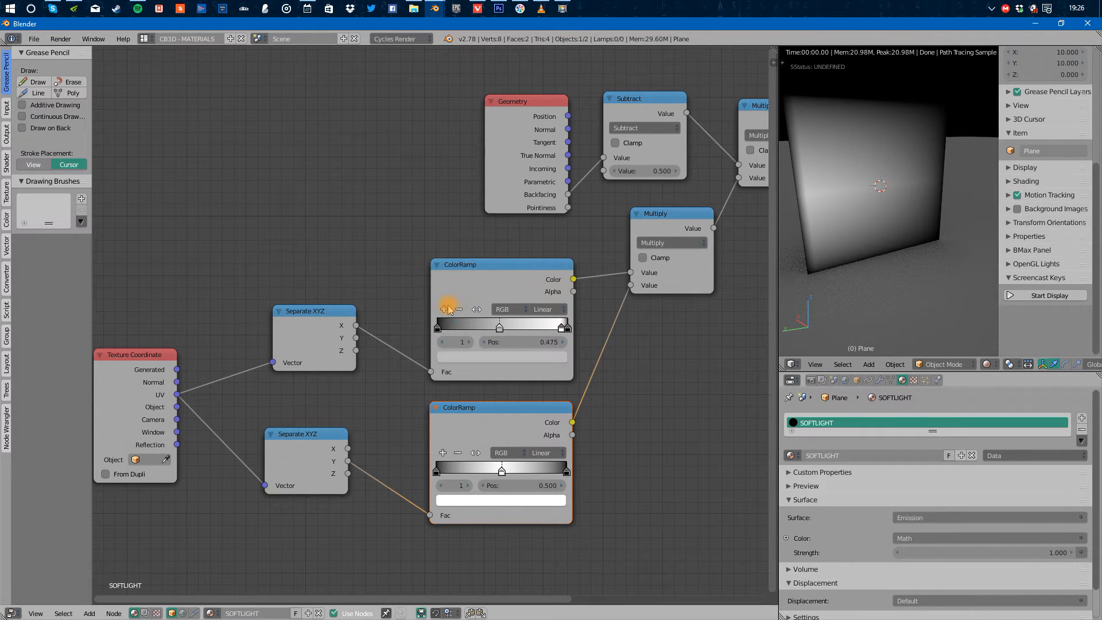
{"action": "left_click", "coordinate": [517, 355]}
{"action": "left_click_drag", "start_coordinate": [540, 256], "coordinate": [551, 159]}
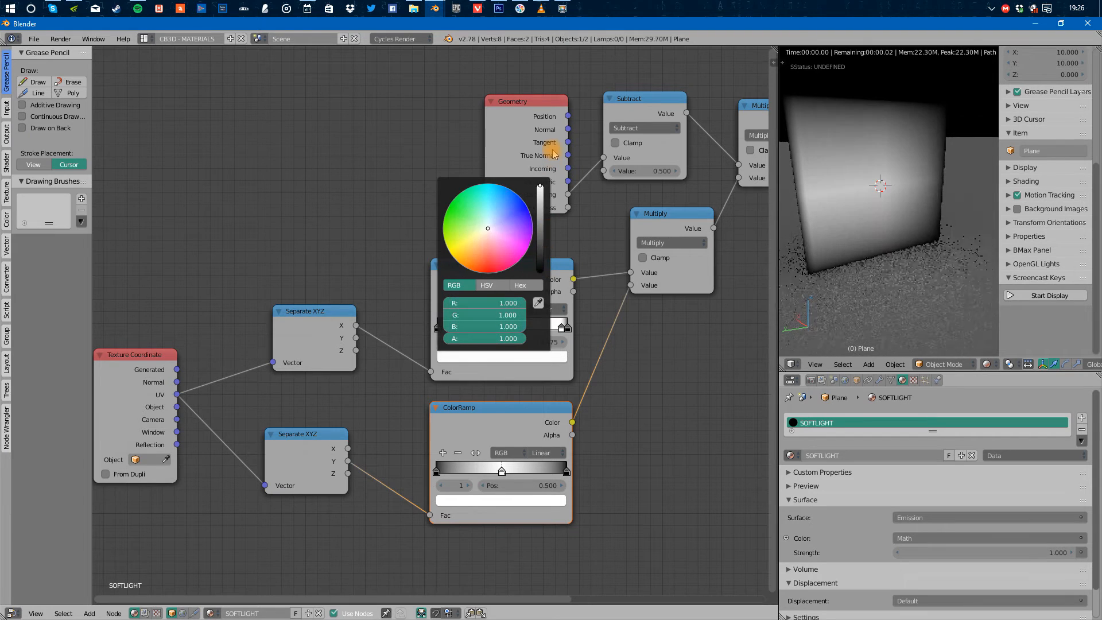
{"action": "left_click", "coordinate": [498, 377]}
{"action": "left_click_drag", "start_coordinate": [501, 332], "coordinate": [452, 337]}
{"action": "left_click_drag", "start_coordinate": [846, 307], "coordinate": [843, 234], "text": "alt"}
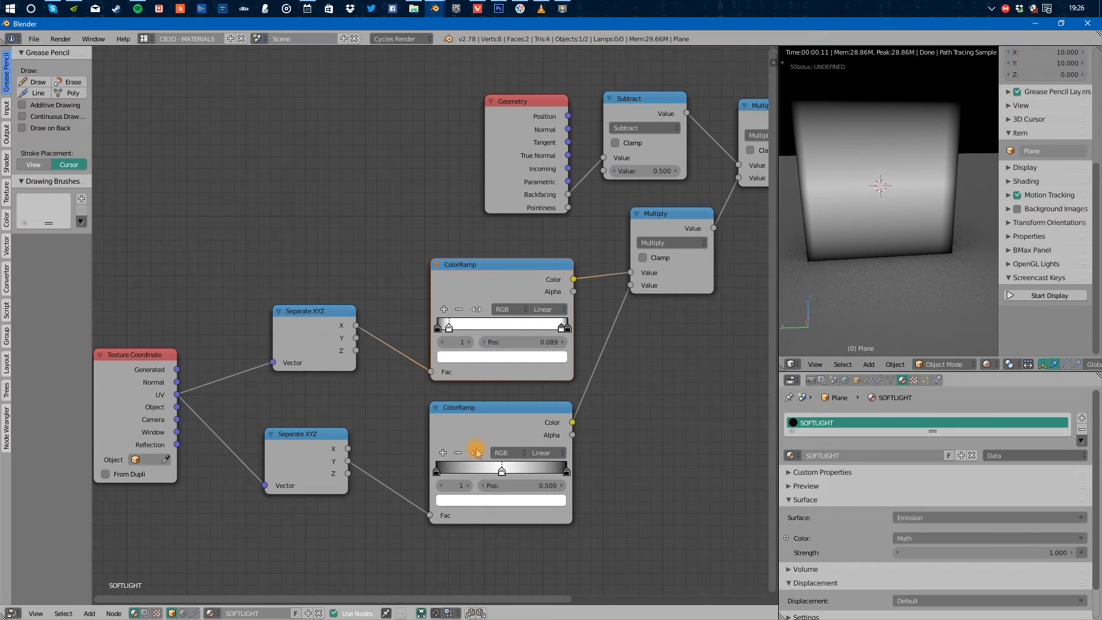
{"action": "left_click", "coordinate": [562, 327]}
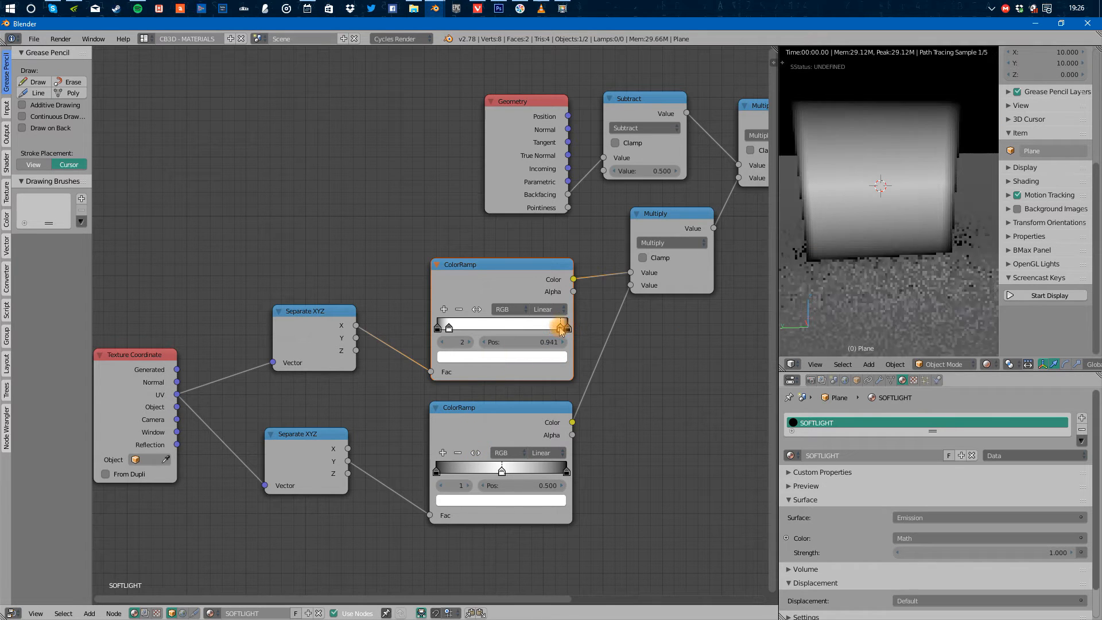
{"action": "left_click_drag", "start_coordinate": [561, 329], "coordinate": [557, 330]}
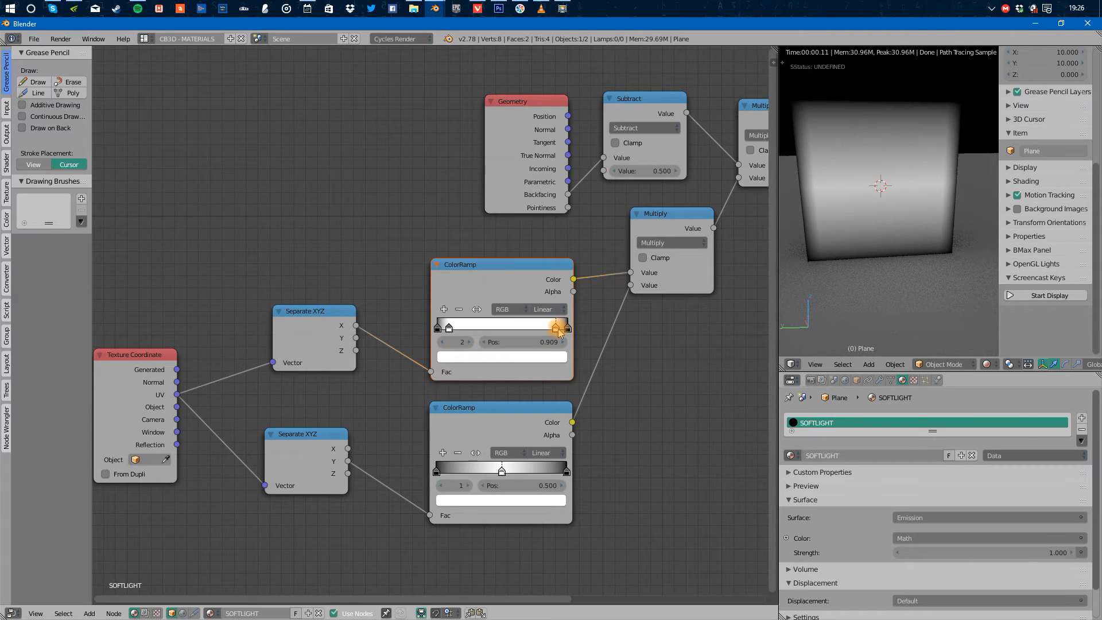
Move the lower ColorRamp's white stop to about 0.891 and add a second white stop at about 0.116.
{"action": "left_click_drag", "start_coordinate": [501, 474], "coordinate": [582, 476]}
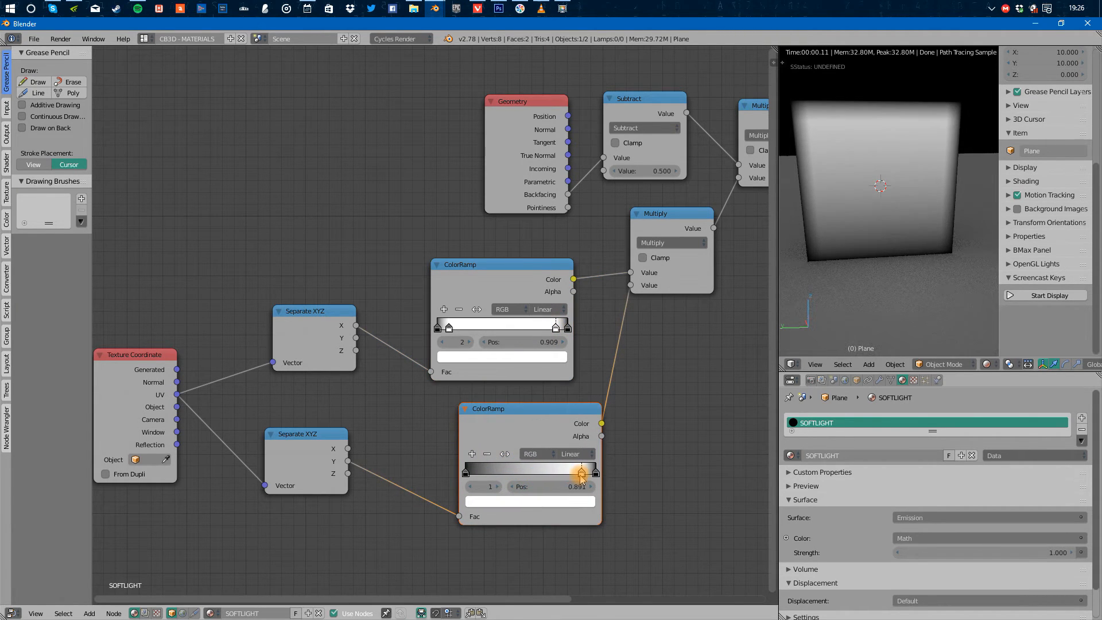
{"action": "left_click", "coordinate": [471, 455]}
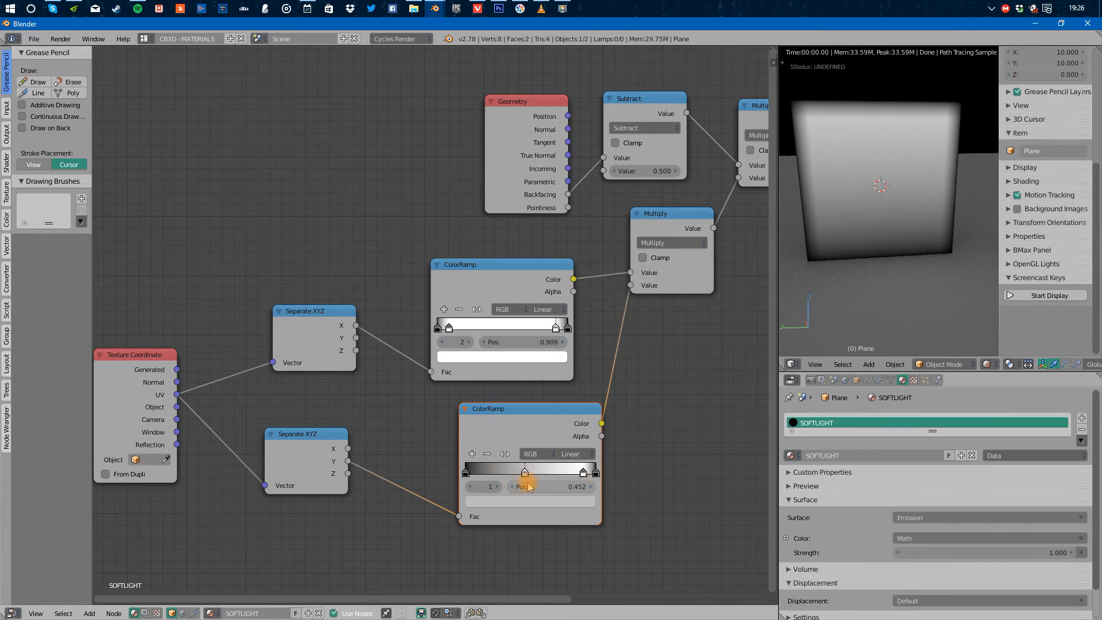
{"action": "left_click", "coordinate": [522, 500]}
{"action": "left_click_drag", "start_coordinate": [568, 376], "coordinate": [583, 298]}
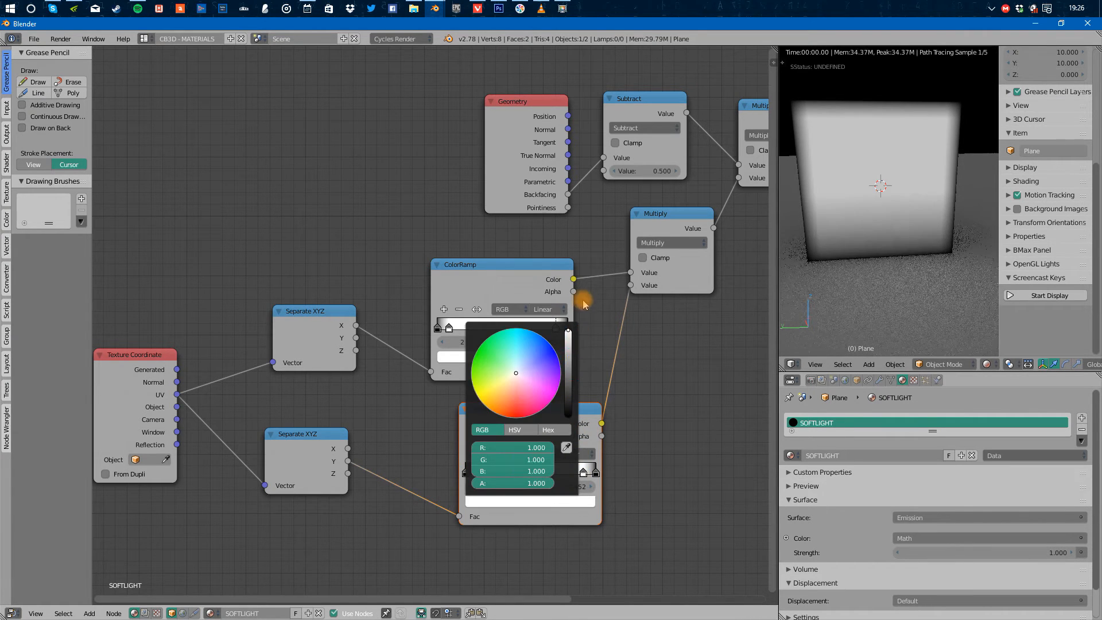
{"action": "left_click", "coordinate": [515, 543]}
{"action": "left_click_drag", "start_coordinate": [525, 476], "coordinate": [481, 479]}
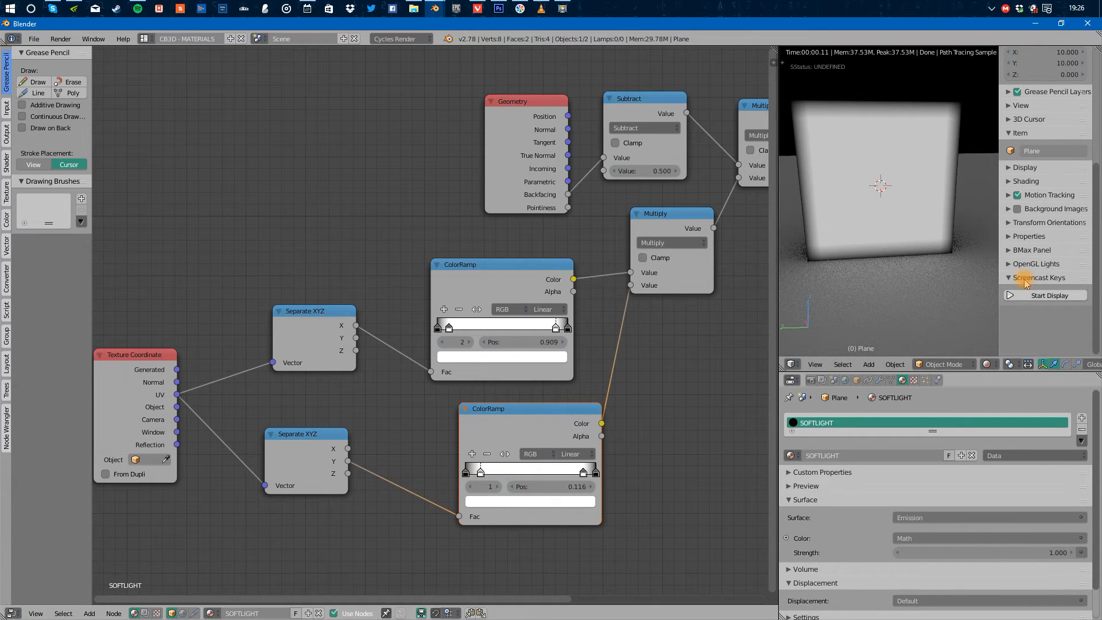
Set the Emission node's strength to 5 and view the lit plane from several angles.
{"action": "middle_click_drag", "start_coordinate": [745, 312], "coordinate": [429, 425]}
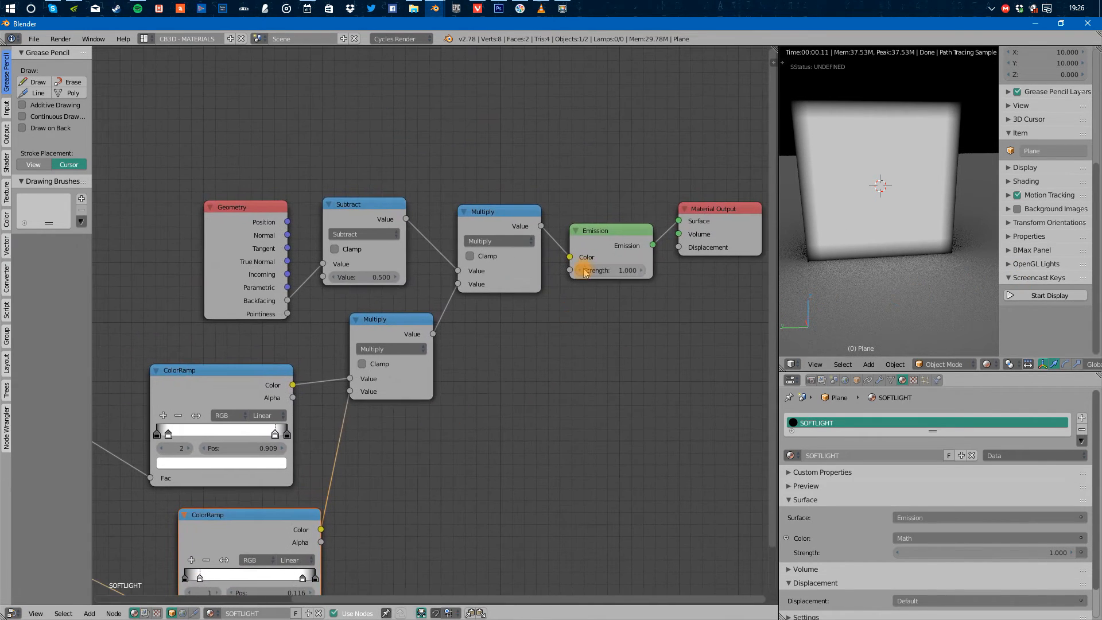
{"action": "left_click", "coordinate": [597, 269]}
{"action": "type", "text": "5"}
{"action": "key", "text": "Return"}
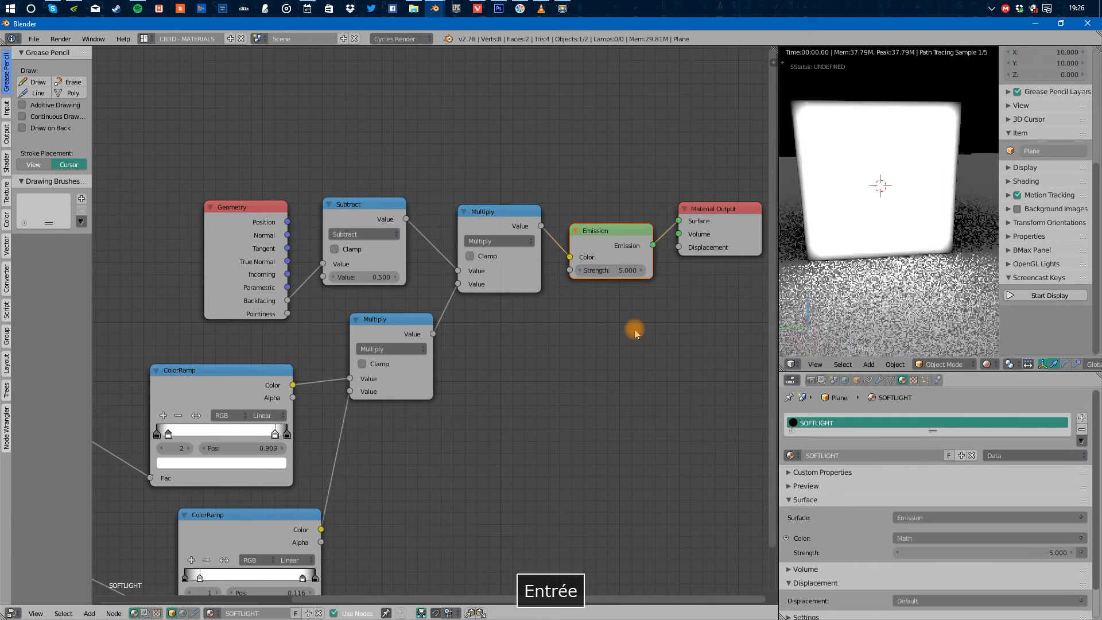
{"action": "scroll", "coordinate": [846, 274], "scroll_direction": "down", "scroll_amount": 1}
{"action": "mouse_move", "coordinate": [849, 274]}
{"action": "left_mouse_down", "text": "alt"}
{"action": "mouse_move", "coordinate": [985, 261]}
{"action": "mouse_move", "coordinate": [851, 264]}
{"action": "left_mouse_up", "text": "alt"}
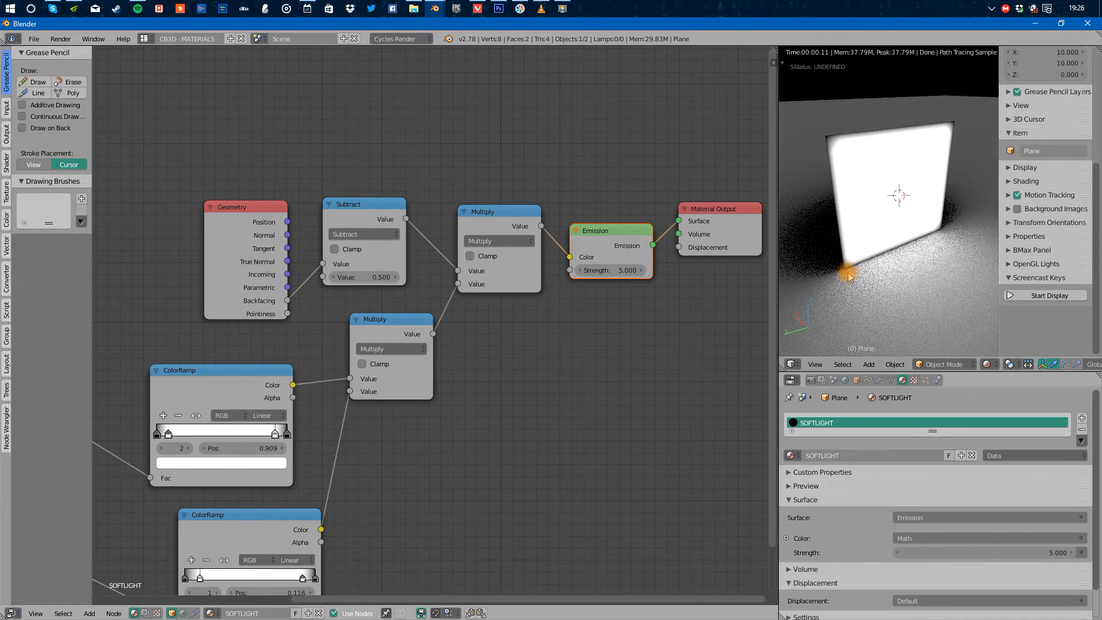
{"action": "mouse_move", "coordinate": [892, 249]}
{"action": "left_mouse_down", "text": "alt+shift"}
{"action": "mouse_move", "coordinate": [891, 268]}
{"action": "mouse_move", "coordinate": [873, 252]}
{"action": "left_mouse_up", "text": "alt+shift"}
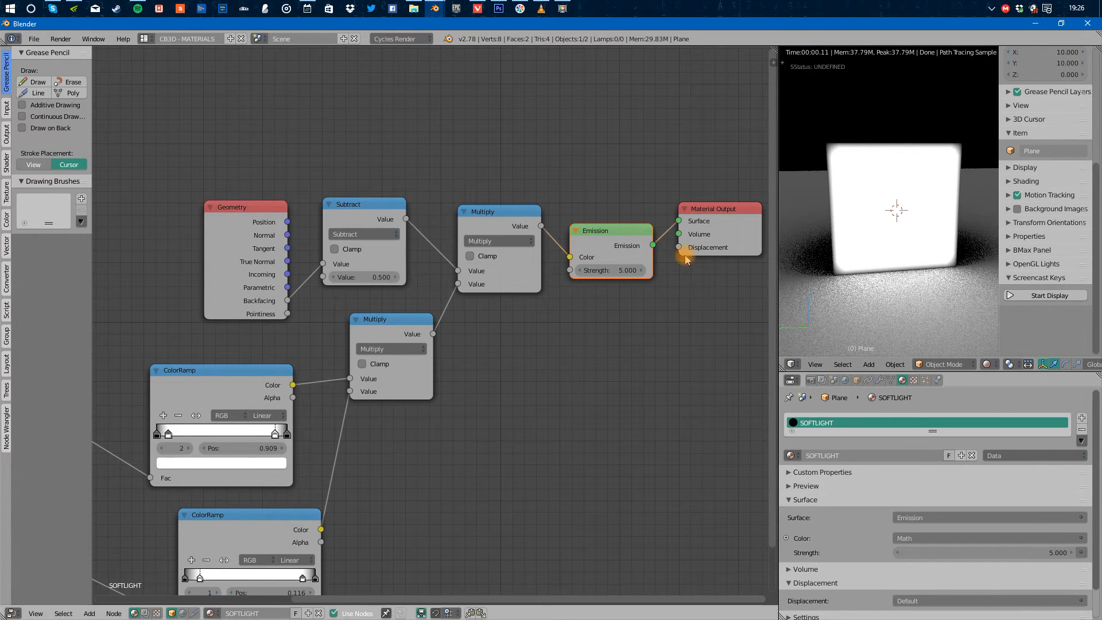
Try a red stop at about 0.517 in the middle of the upper ColorRamp and delete it.
{"action": "middle_click_drag", "start_coordinate": [447, 399], "coordinate": [544, 308]}
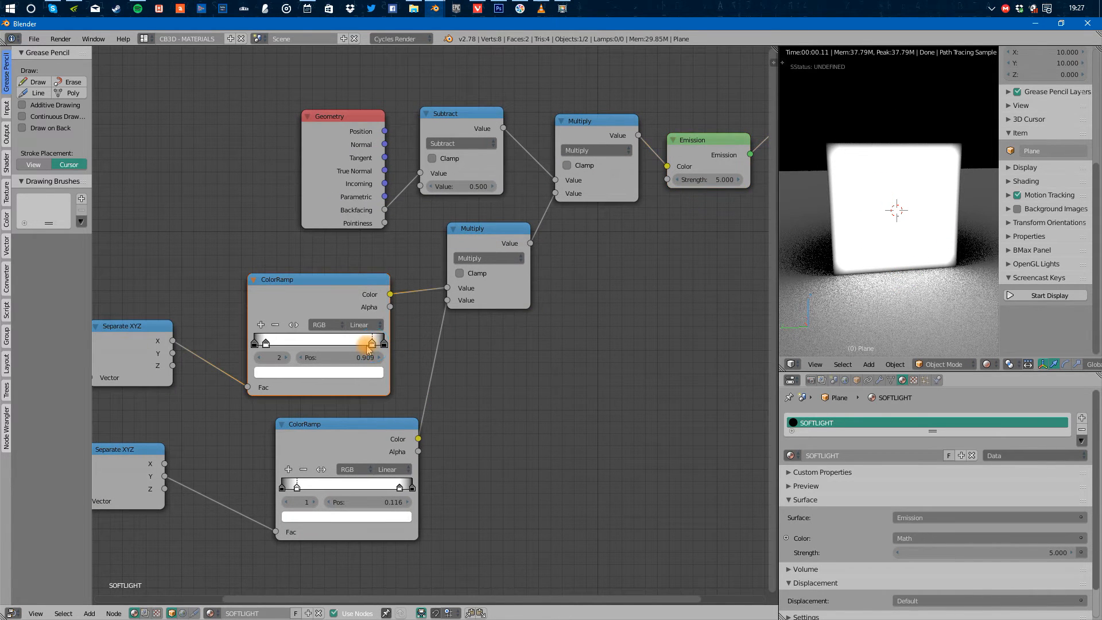
{"action": "left_click_drag", "start_coordinate": [370, 346], "coordinate": [367, 375]}
{"action": "left_click", "coordinate": [262, 325]}
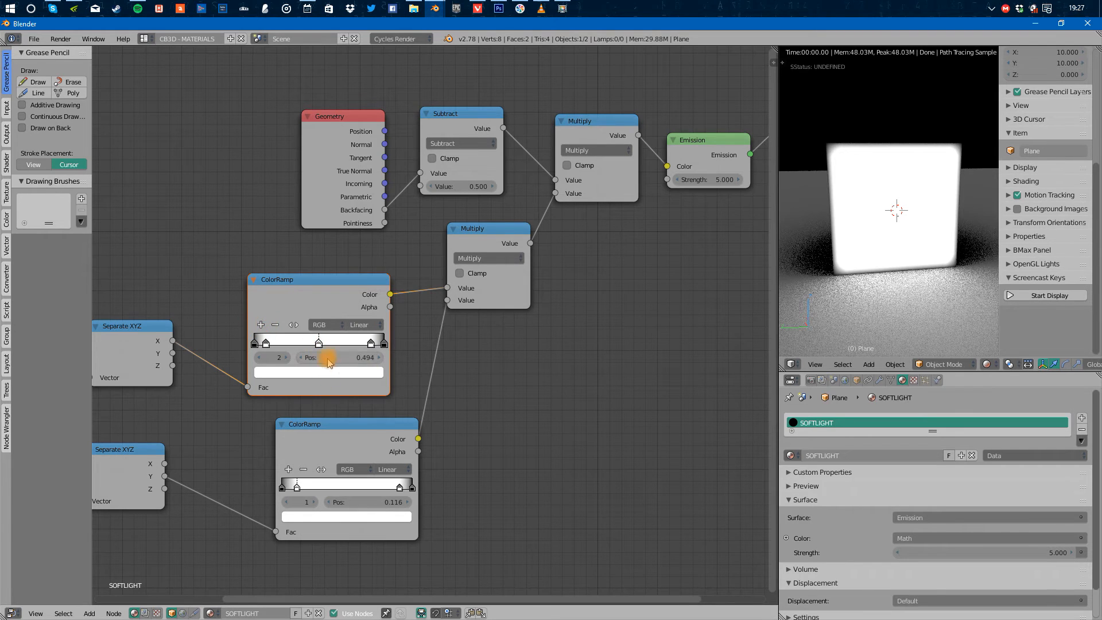
{"action": "left_click", "coordinate": [319, 372]}
{"action": "left_click", "coordinate": [321, 270]}
{"action": "left_click_drag", "start_coordinate": [322, 274], "coordinate": [315, 304]}
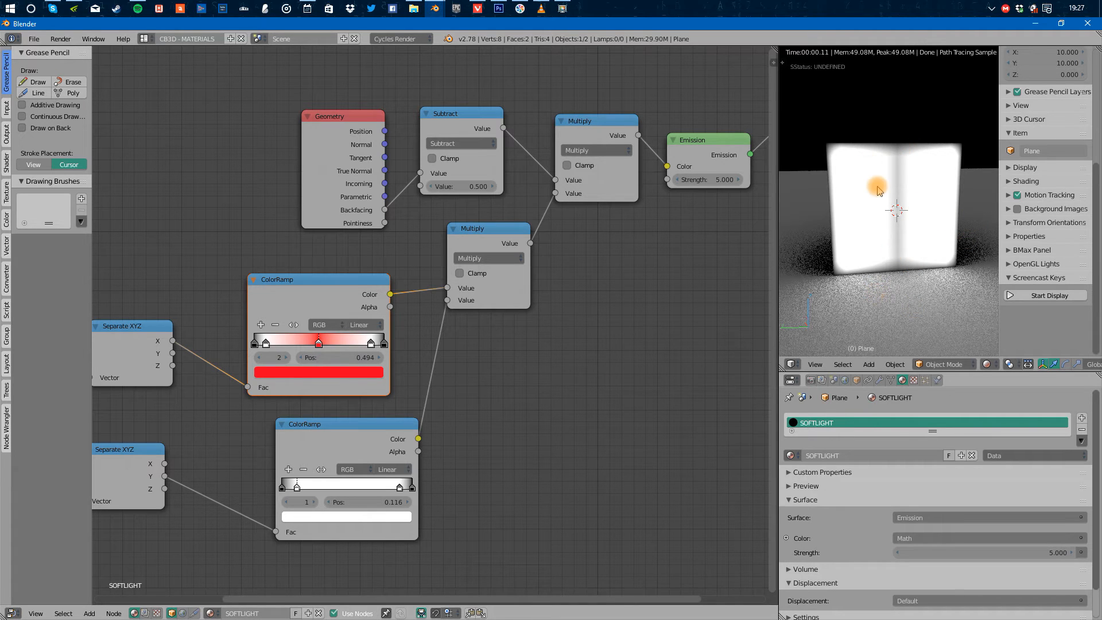
{"action": "mouse_move", "coordinate": [336, 349]}
{"action": "left_mouse_down"}
{"action": "mouse_move", "coordinate": [304, 349]}
{"action": "mouse_move", "coordinate": [323, 347]}
{"action": "left_mouse_up"}
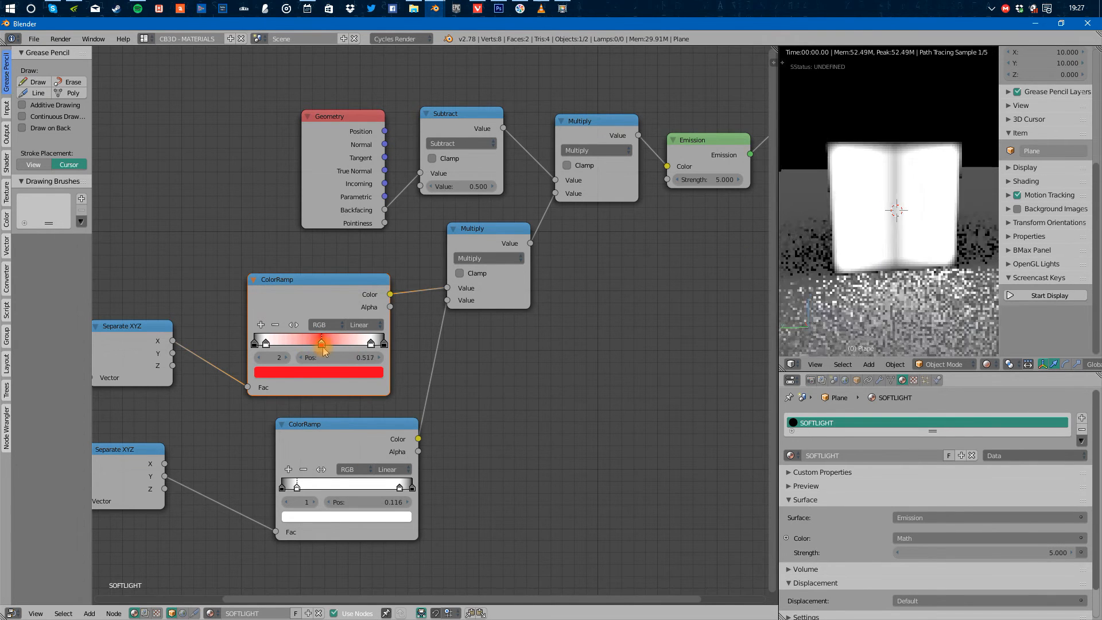
{"action": "left_click", "coordinate": [276, 325]}
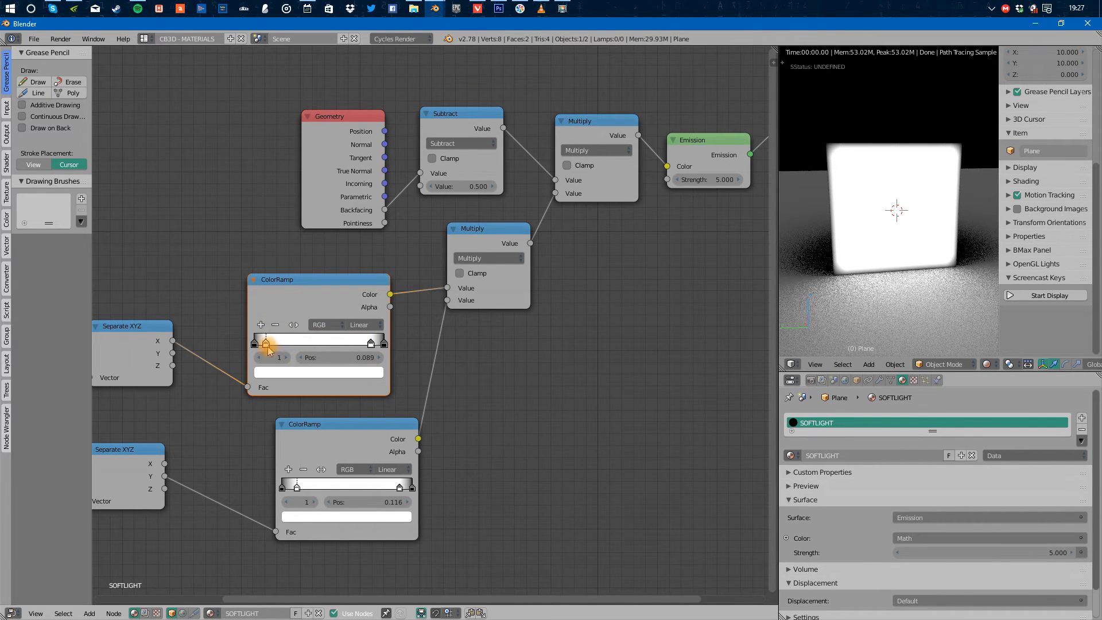
Move the white stops of both ColorRamps inward, placing the upper one's second at about 0.850 and the lower ones at about 0.161 and 0.845.
{"action": "left_click_drag", "start_coordinate": [267, 344], "coordinate": [273, 345]}
{"action": "left_click_drag", "start_coordinate": [373, 347], "coordinate": [363, 347]}
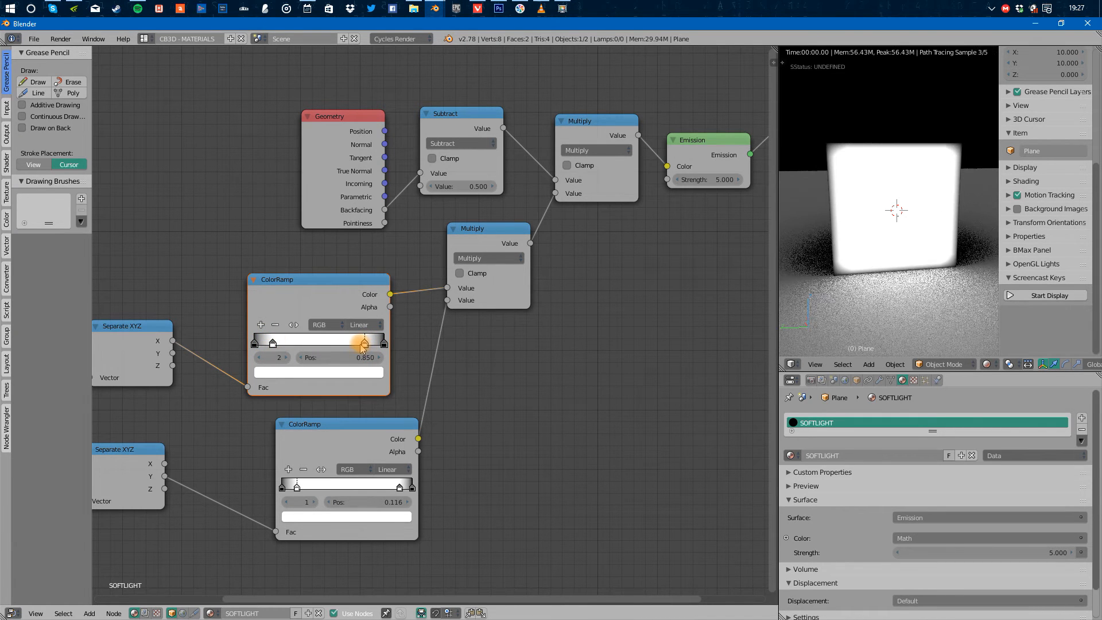
{"action": "left_click_drag", "start_coordinate": [296, 488], "coordinate": [303, 489]}
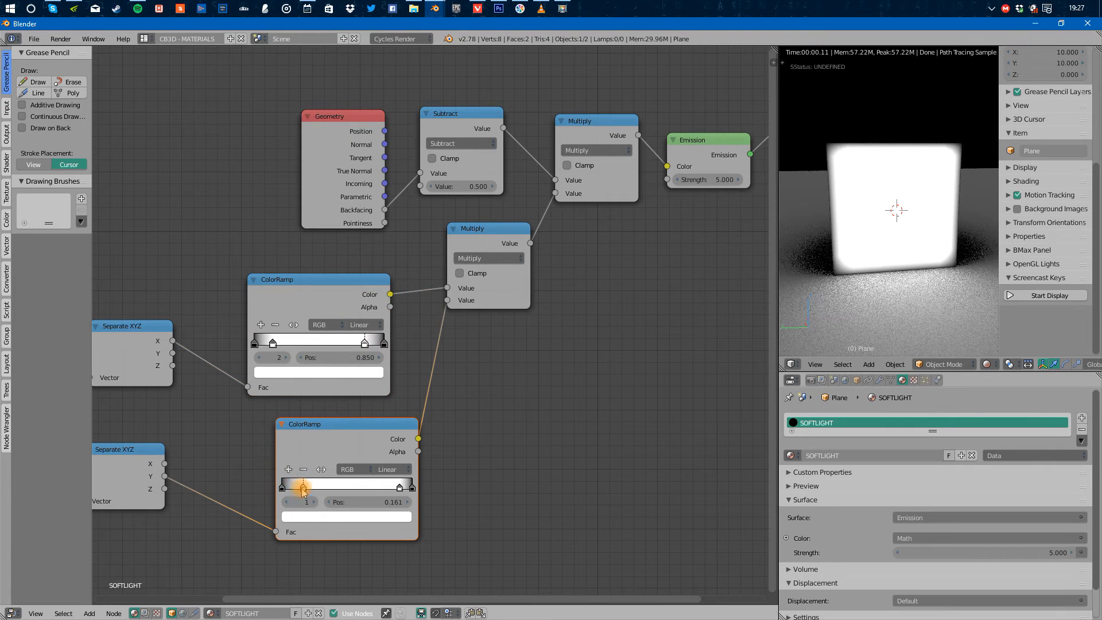
{"action": "left_click_drag", "start_coordinate": [400, 489], "coordinate": [390, 488]}
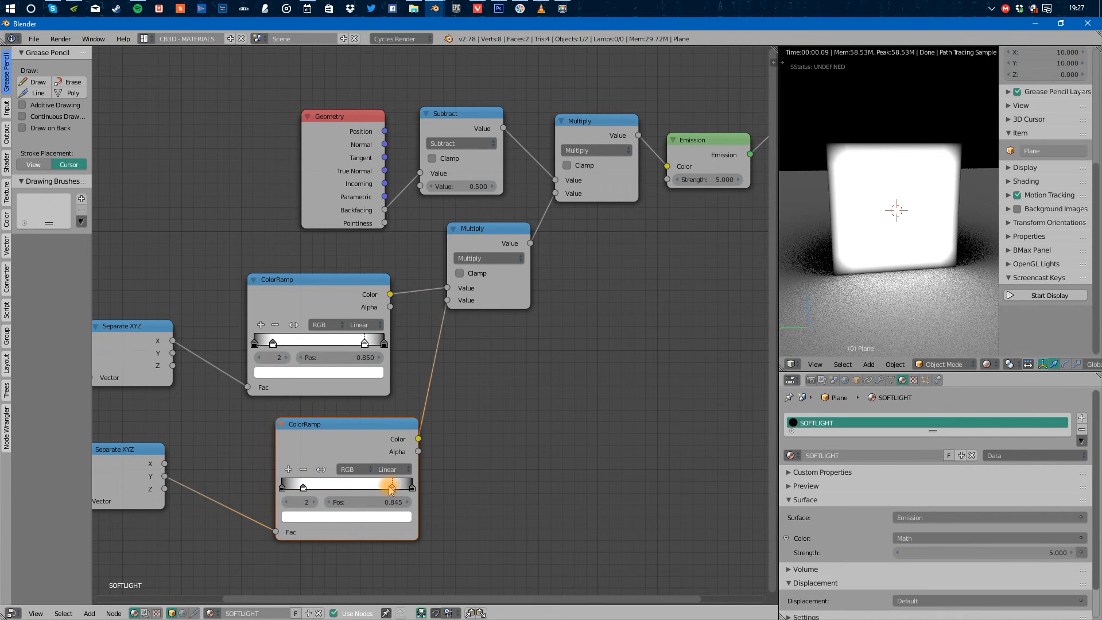
Move the Material Output node farther from the Emission node and hide the 3D view's properties sidebar.
{"action": "middle_click_drag", "start_coordinate": [546, 437], "coordinate": [503, 474]}
{"action": "middle_click_drag", "start_coordinate": [591, 414], "coordinate": [566, 452]}
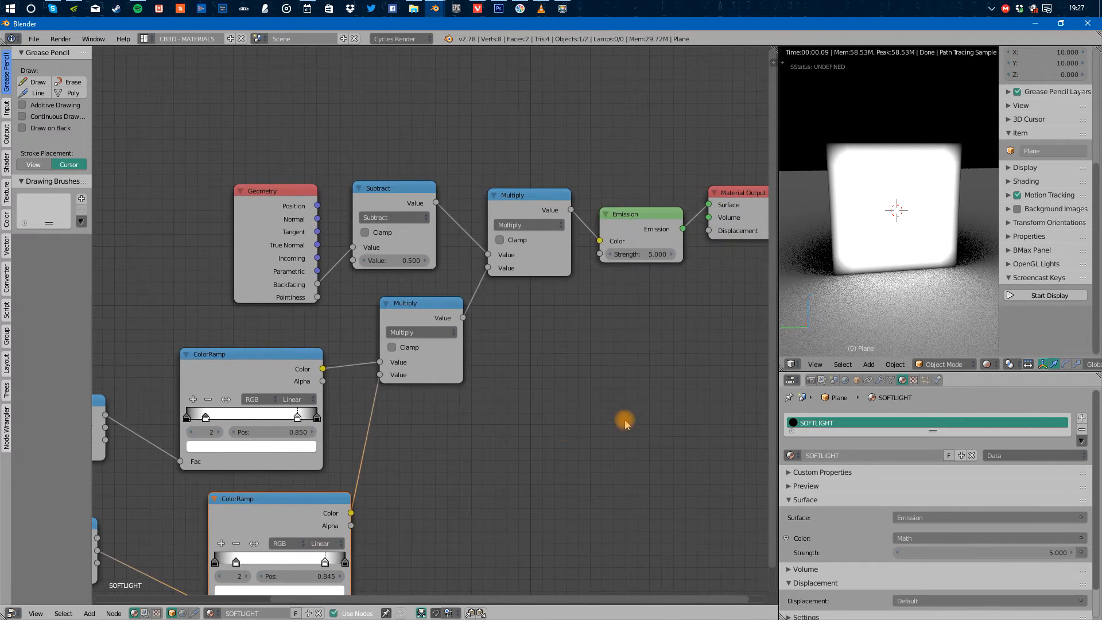
{"action": "left_click_drag", "start_coordinate": [654, 364], "coordinate": [484, 396], "text": "alt"}
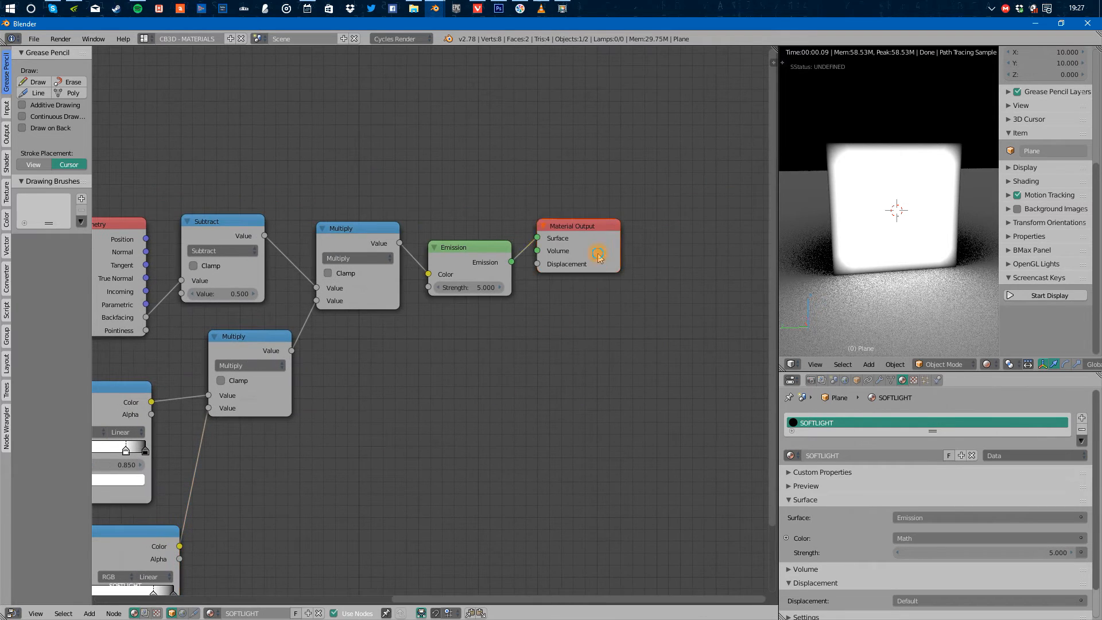
{"action": "left_click_drag", "start_coordinate": [598, 255], "coordinate": [666, 379]}
{"action": "middle_click_drag", "start_coordinate": [610, 377], "coordinate": [336, 426]}
{"action": "middle_click_drag", "start_coordinate": [516, 443], "coordinate": [421, 423]}
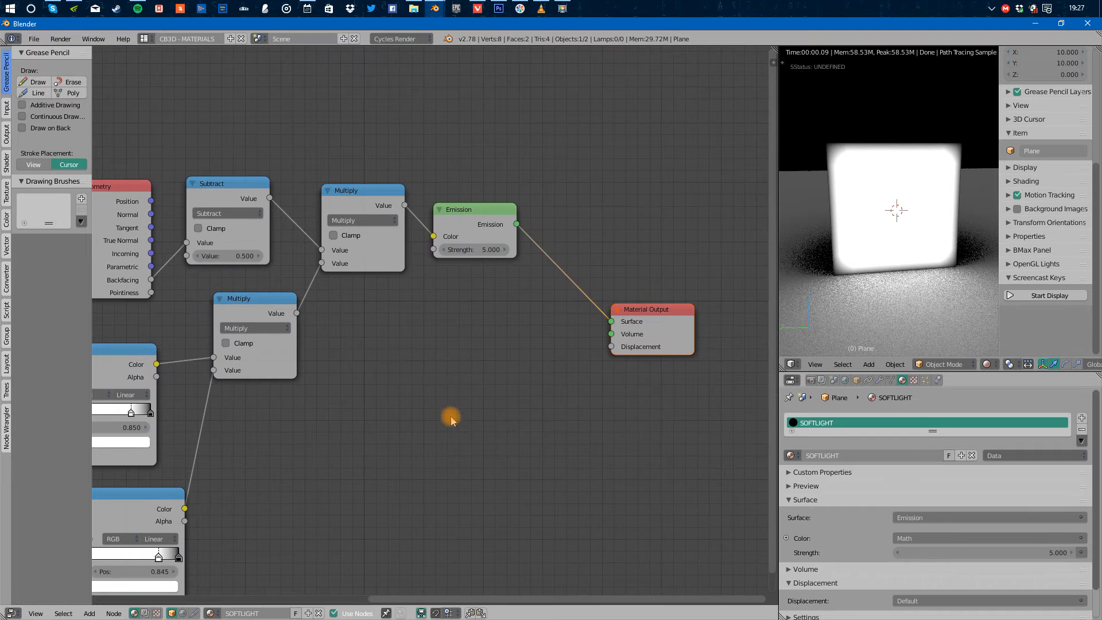
{"action": "left_click_drag", "start_coordinate": [677, 332], "coordinate": [690, 212]}
{"action": "middle_click_drag", "start_coordinate": [582, 306], "coordinate": [597, 352]}
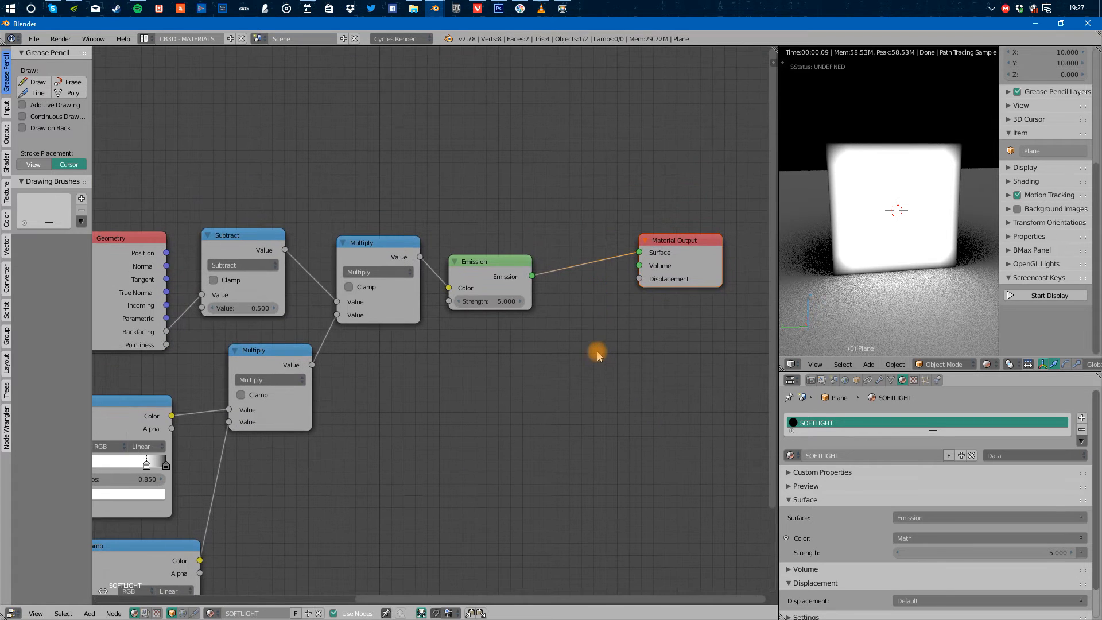
{"action": "key", "text": "n"}
{"action": "left_click_drag", "start_coordinate": [681, 264], "coordinate": [651, 222]}
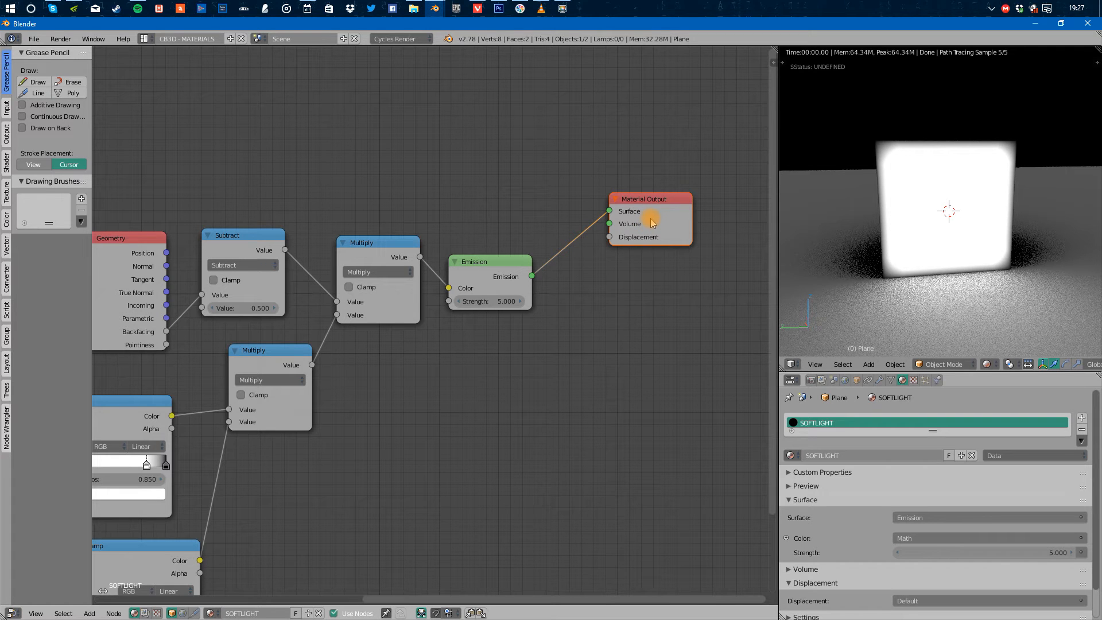
{"action": "left_click_drag", "start_coordinate": [656, 218], "coordinate": [658, 234]}
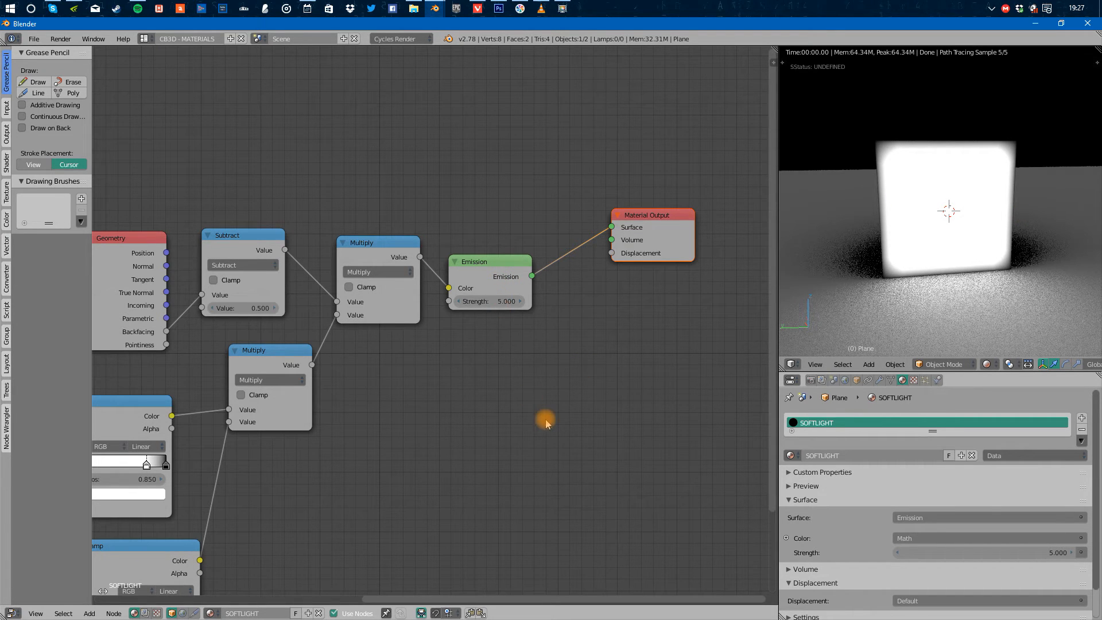
Shift the Emission node closer to the Material Output and set its strength to 3.
{"action": "left_click_drag", "start_coordinate": [499, 276], "coordinate": [540, 255]}
{"action": "left_click", "coordinate": [537, 280]}
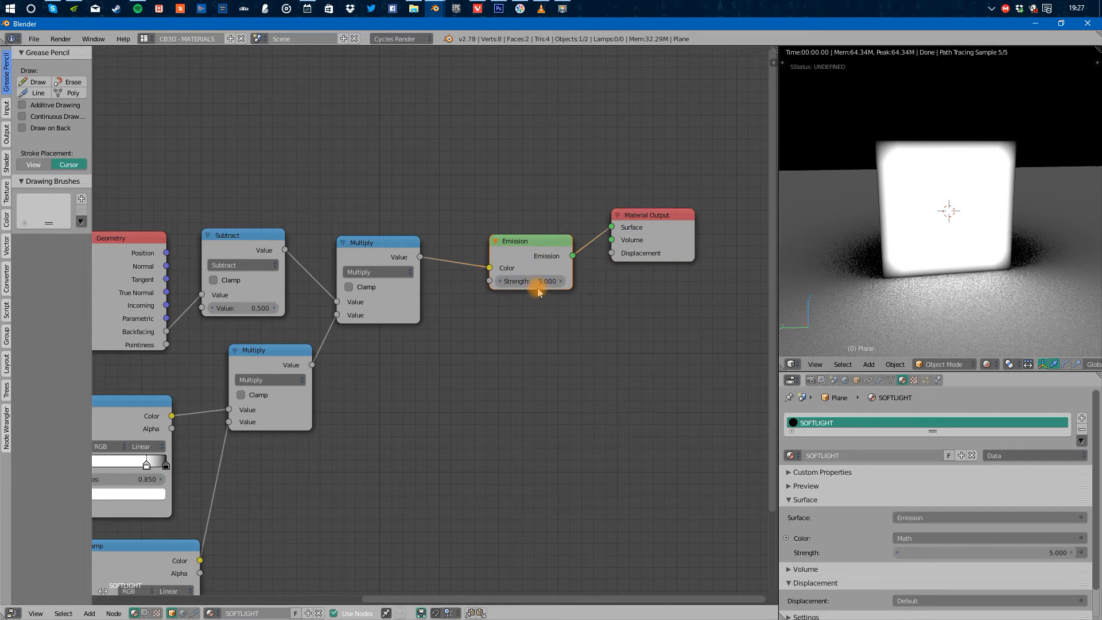
{"action": "type", "text": "3"}
{"action": "key", "text": "Return"}
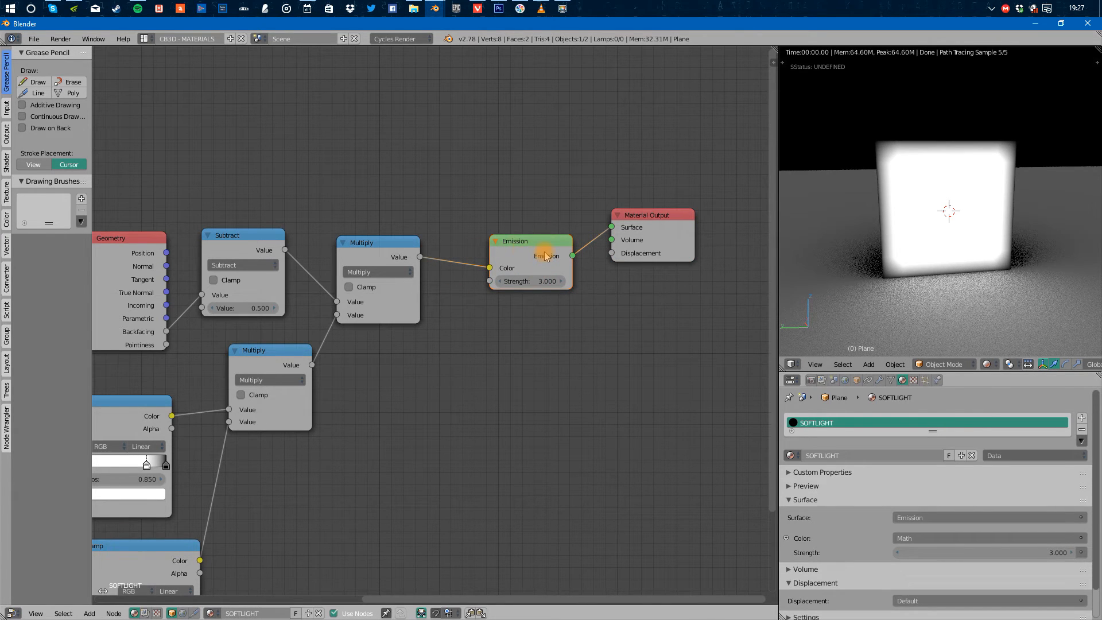
Replace the detached Emission node with a Diffuse BSDF, linking the Multiply value to its color and its output to the material's Surface.
{"action": "left_click_drag", "start_coordinate": [545, 256], "coordinate": [537, 350], "text": "alt"}
{"action": "key", "text": "shift+a"}
{"action": "type", "text": "Texture Coordinatediffuse"}
{"action": "key", "text": "Return"}
{"action": "left_click_drag", "start_coordinate": [560, 257], "coordinate": [611, 228]}
{"action": "left_click_drag", "start_coordinate": [421, 257], "coordinate": [469, 269]}
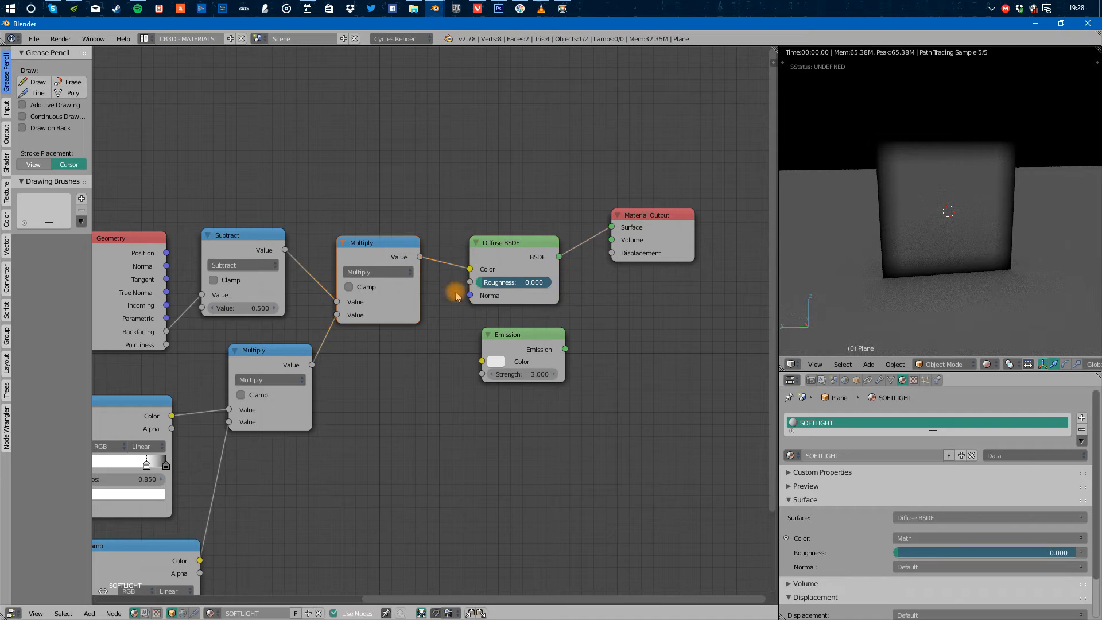
{"action": "left_click_drag", "start_coordinate": [941, 300], "coordinate": [1000, 289], "text": "alt"}
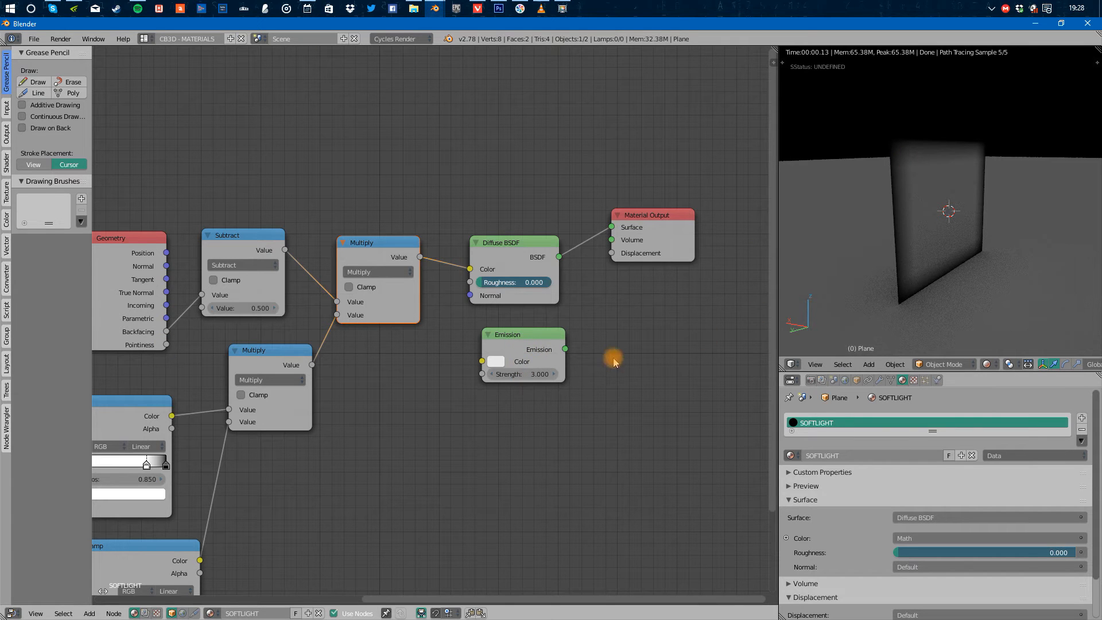
Put the Emission node back between the Multiply node and the Material Output, and delete the Diffuse BSDF.
{"action": "left_click_drag", "start_coordinate": [534, 356], "coordinate": [659, 233], "text": "alt"}
{"action": "left_click_drag", "start_coordinate": [531, 257], "coordinate": [542, 338], "text": "alt"}
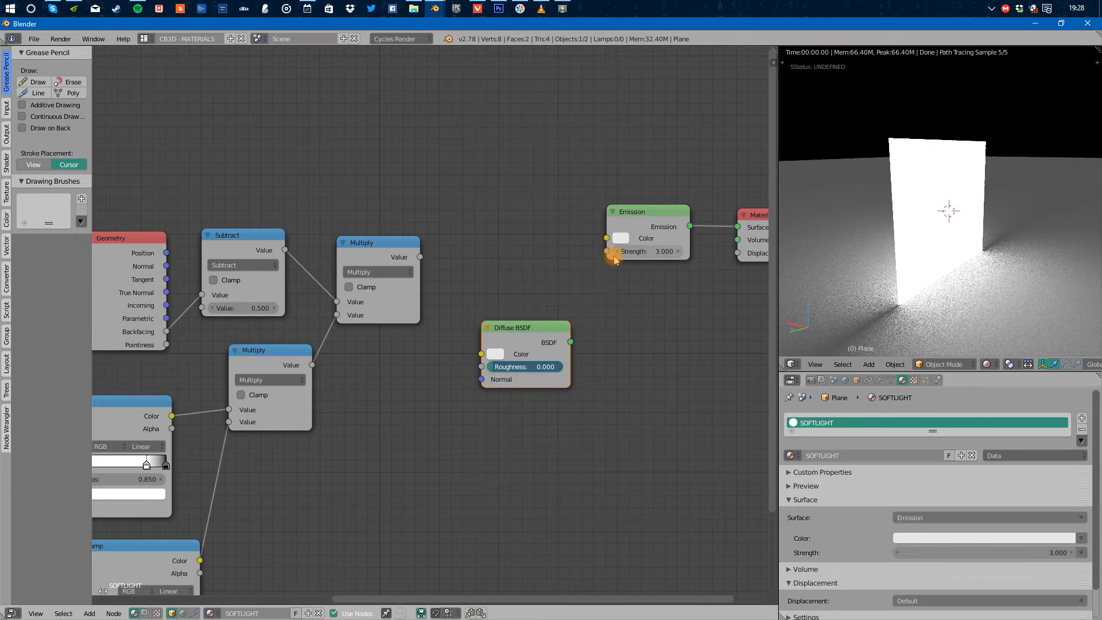
{"action": "left_click_drag", "start_coordinate": [606, 237], "coordinate": [425, 258]}
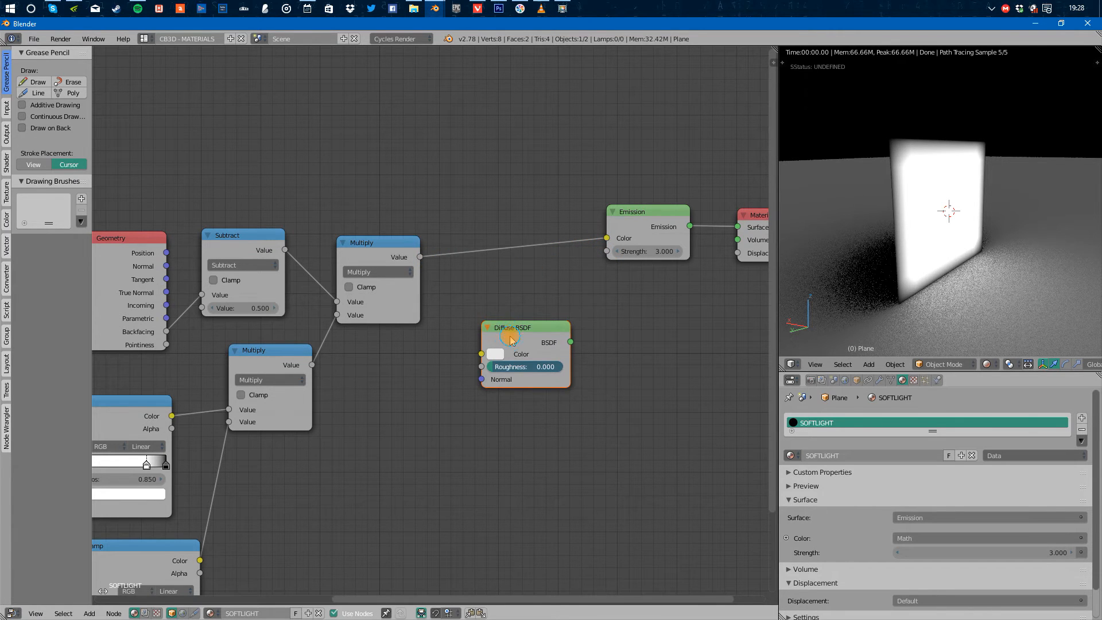
{"action": "key", "text": "Delete"}
{"action": "left_click_drag", "start_coordinate": [924, 295], "coordinate": [935, 264], "text": "alt"}
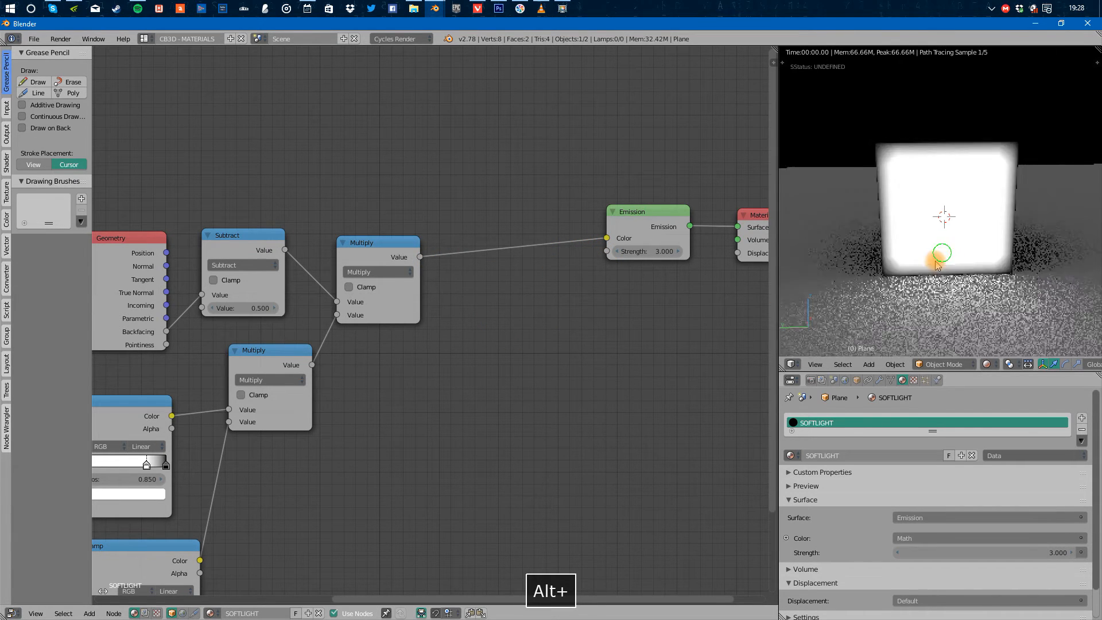
Tidy the node layout by moving the Emission and Material Output nodes inward and the last Multiply node next to Emission.
{"action": "left_click_drag", "start_coordinate": [637, 216], "coordinate": [551, 240]}
{"action": "left_click_drag", "start_coordinate": [738, 225], "coordinate": [548, 249]}
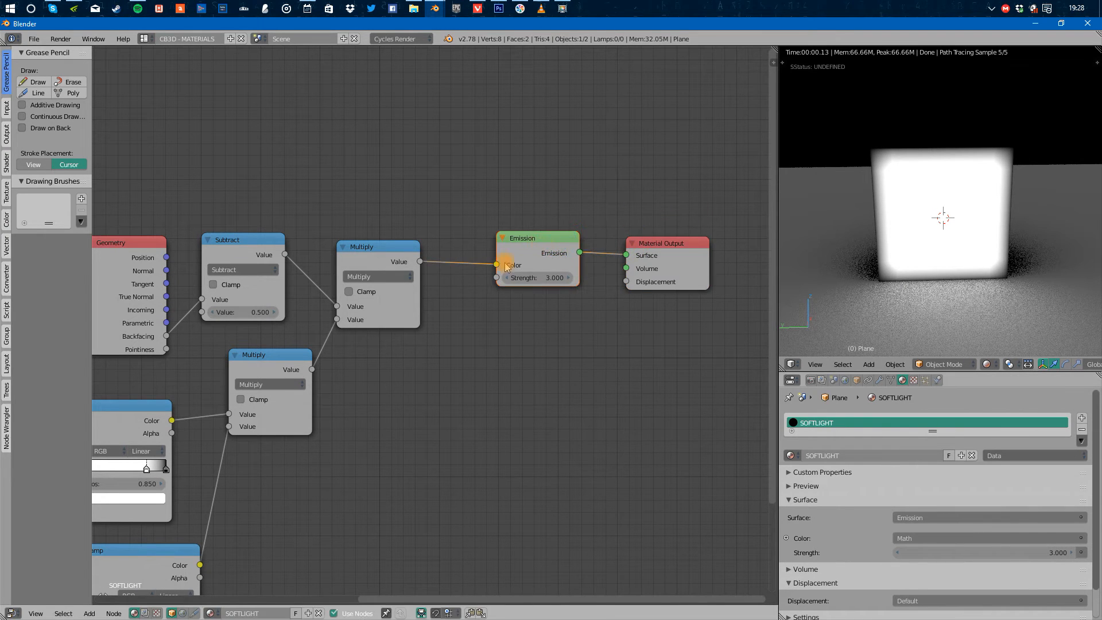
{"action": "middle_click_drag", "start_coordinate": [505, 266], "coordinate": [529, 241]}
{"action": "left_click_drag", "start_coordinate": [499, 244], "coordinate": [542, 241]}
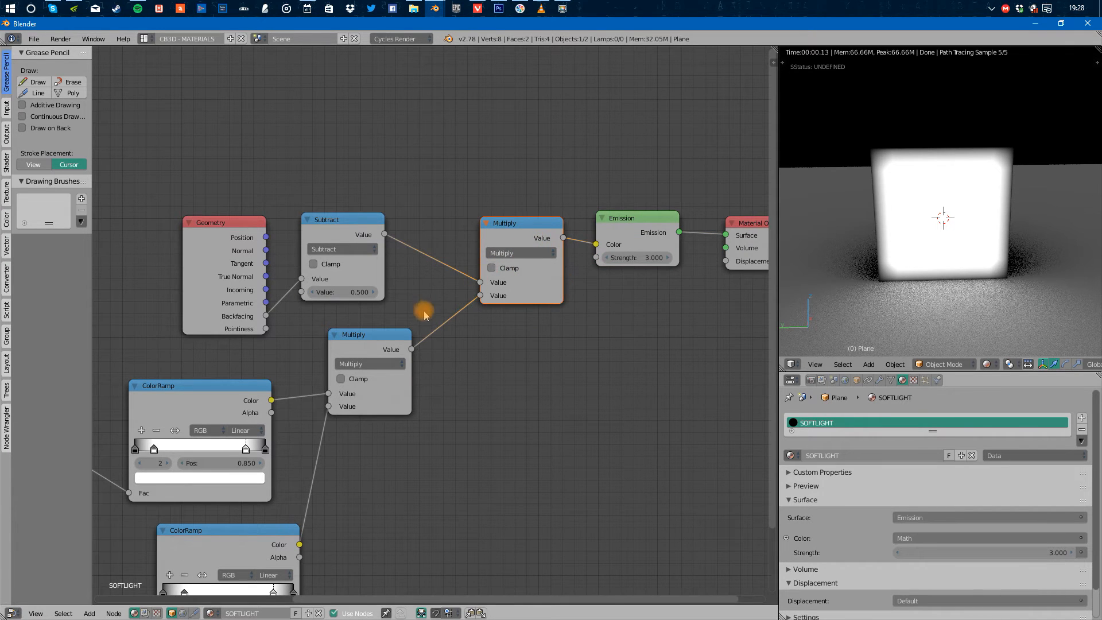
{"action": "middle_click_drag", "start_coordinate": [425, 314], "coordinate": [464, 297]}
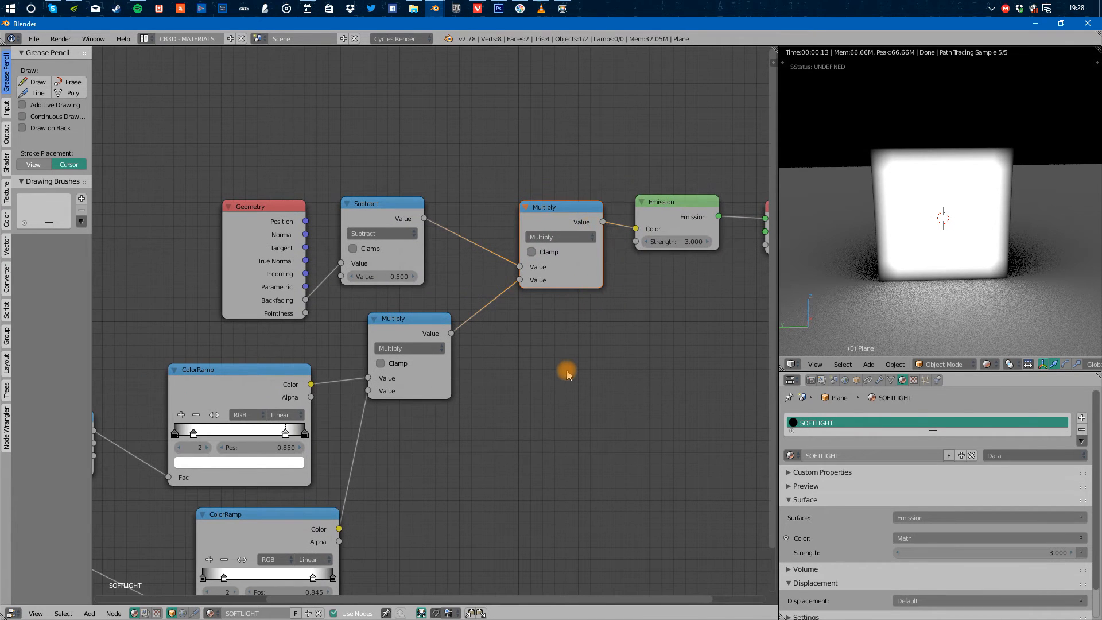
Add a Math node to the SOFTLIGHT material's node tree.
{"action": "key", "text": "shift+a"}
{"action": "mouse_move", "coordinate": [570, 453]}
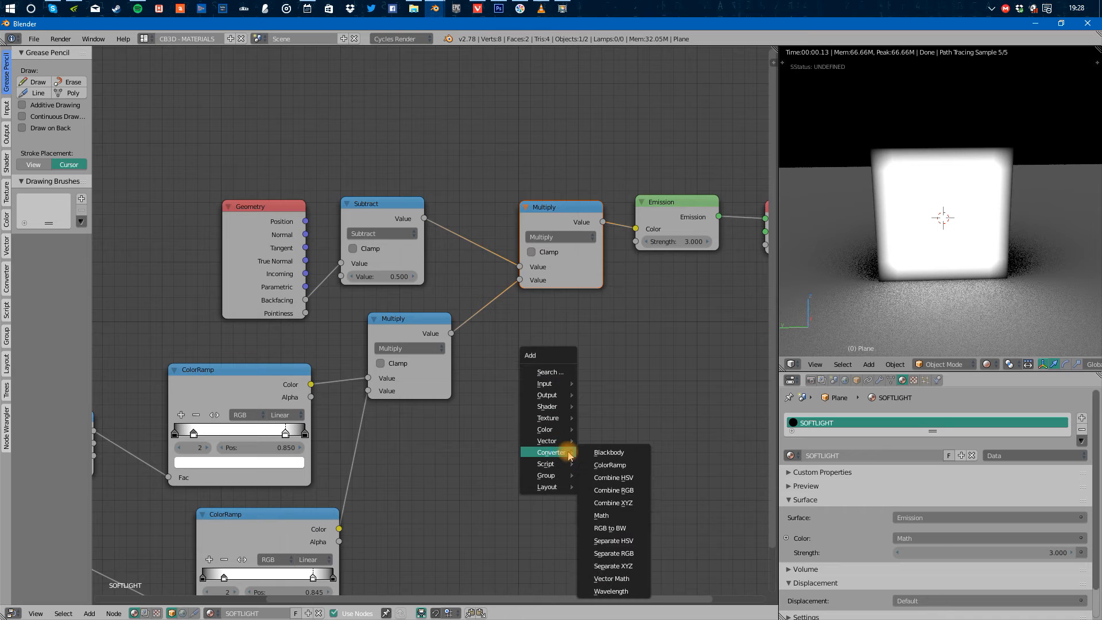
{"action": "left_click", "coordinate": [600, 515]}
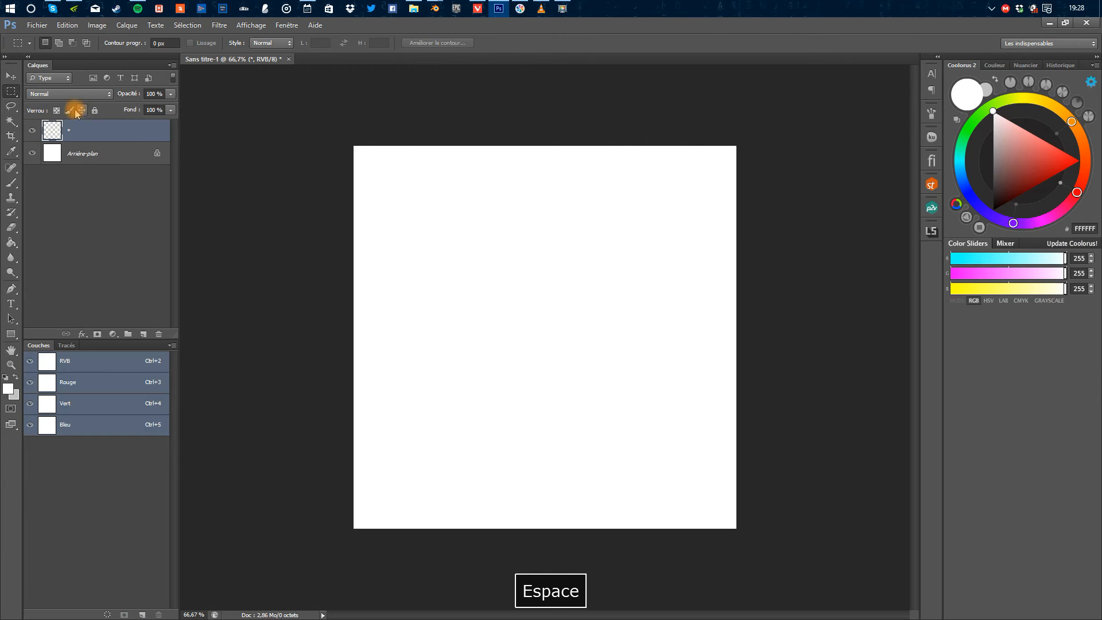
Show the list of layer blending modes in Photoshop and return to Blender.
{"action": "left_click", "coordinate": [75, 94]}
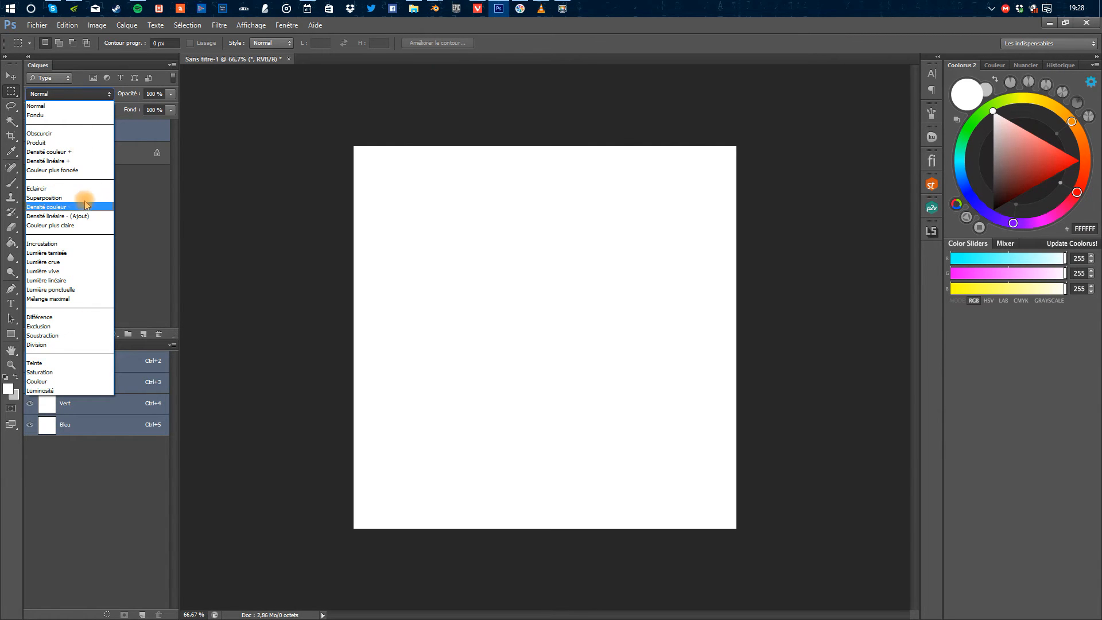
{"action": "left_click", "coordinate": [1048, 28]}
{"action": "left_click", "coordinate": [1048, 26]}
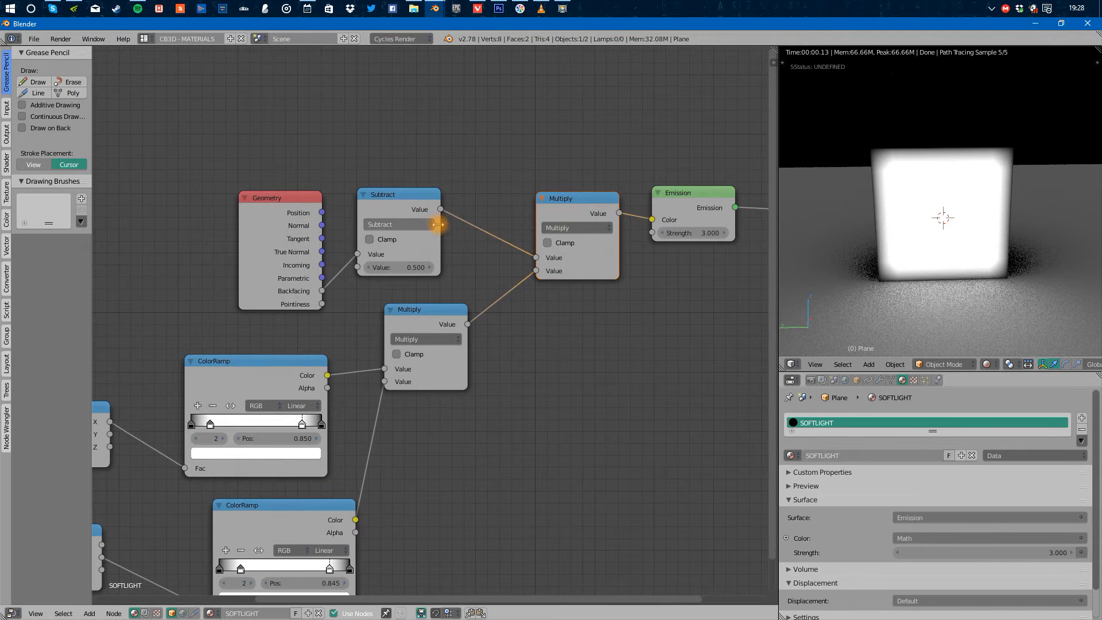
Move the last Multiply node slightly up and the Subtract node up beside it.
{"action": "left_click_drag", "start_coordinate": [562, 209], "coordinate": [559, 203]}
{"action": "left_click_drag", "start_coordinate": [246, 155], "coordinate": [447, 252]}
{"action": "left_click_drag", "start_coordinate": [395, 209], "coordinate": [420, 175]}
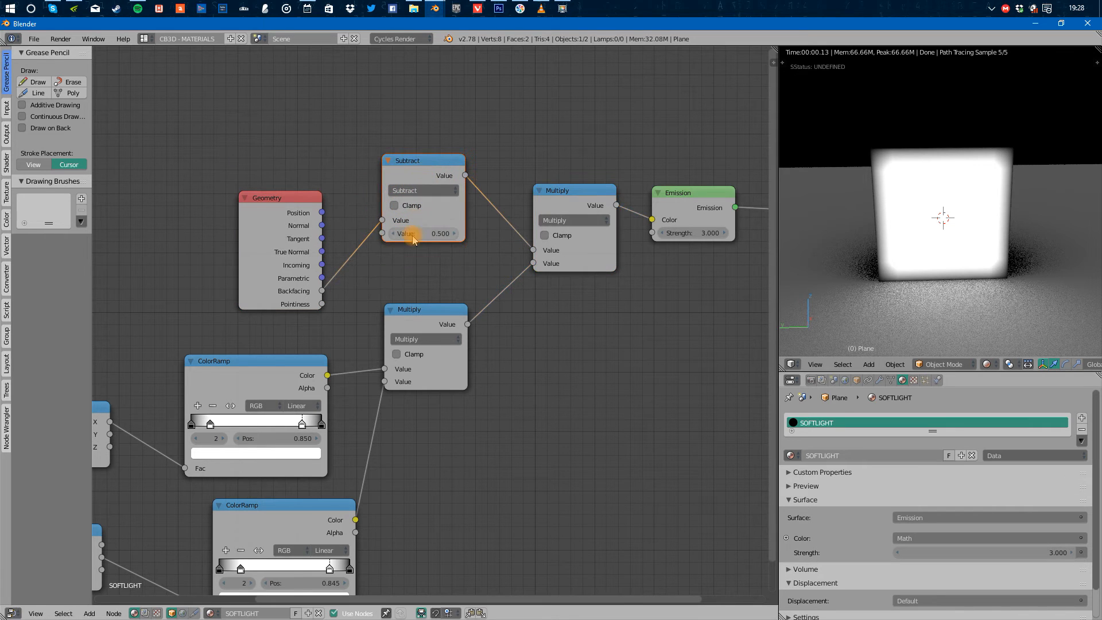
Cut the link between the Subtract and last Multiply nodes, view the plane from another angle, and reconnect the link.
{"action": "right_click_drag", "start_coordinate": [516, 193], "coordinate": [497, 233], "text": "ctrl"}
{"action": "left_click_drag", "start_coordinate": [914, 266], "coordinate": [937, 293], "text": "alt"}
{"action": "left_click_drag", "start_coordinate": [466, 177], "coordinate": [540, 254]}
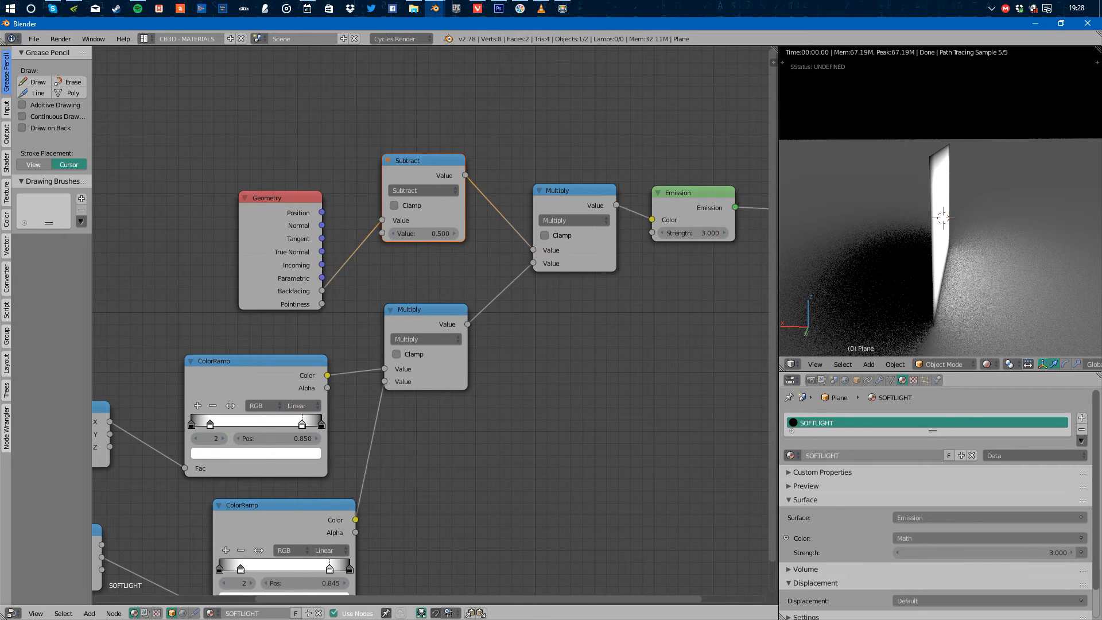
Move the Subtract and Geometry nodes closer to the last Multiply node and check both sides of the light plane.
{"action": "left_click_drag", "start_coordinate": [427, 185], "coordinate": [442, 196]}
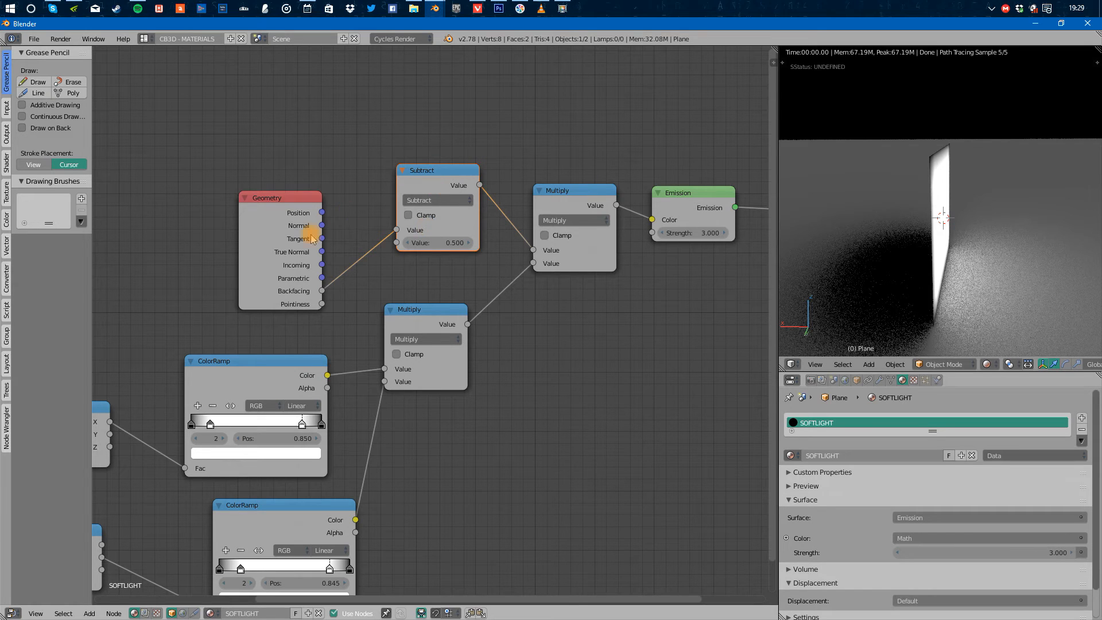
{"action": "left_click_drag", "start_coordinate": [275, 240], "coordinate": [302, 207]}
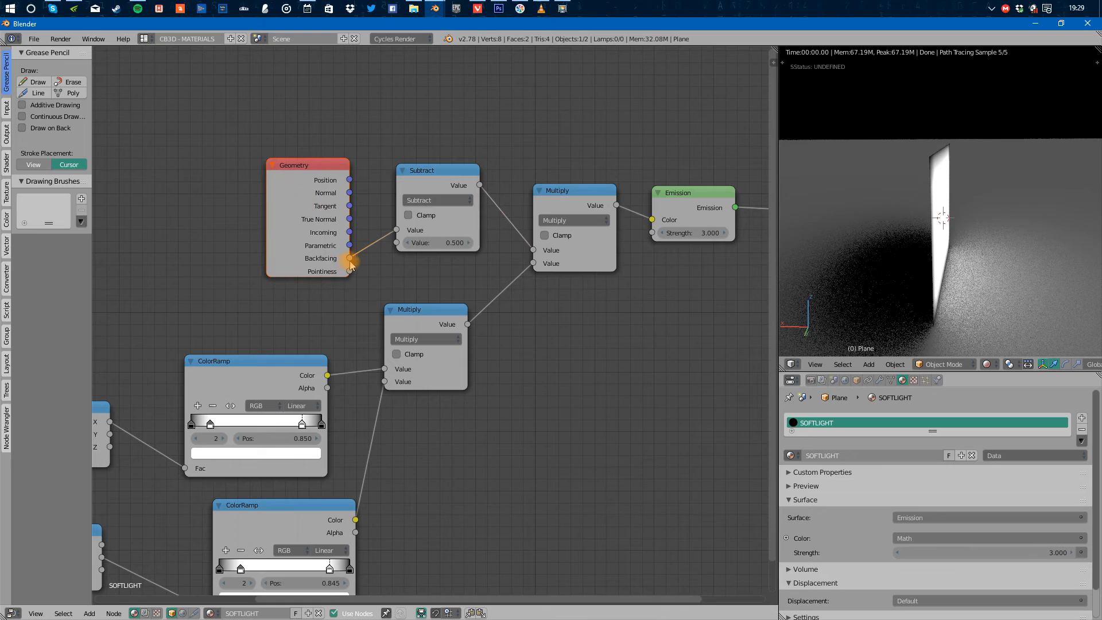
{"action": "left_click_drag", "start_coordinate": [985, 247], "coordinate": [1038, 253], "text": "alt"}
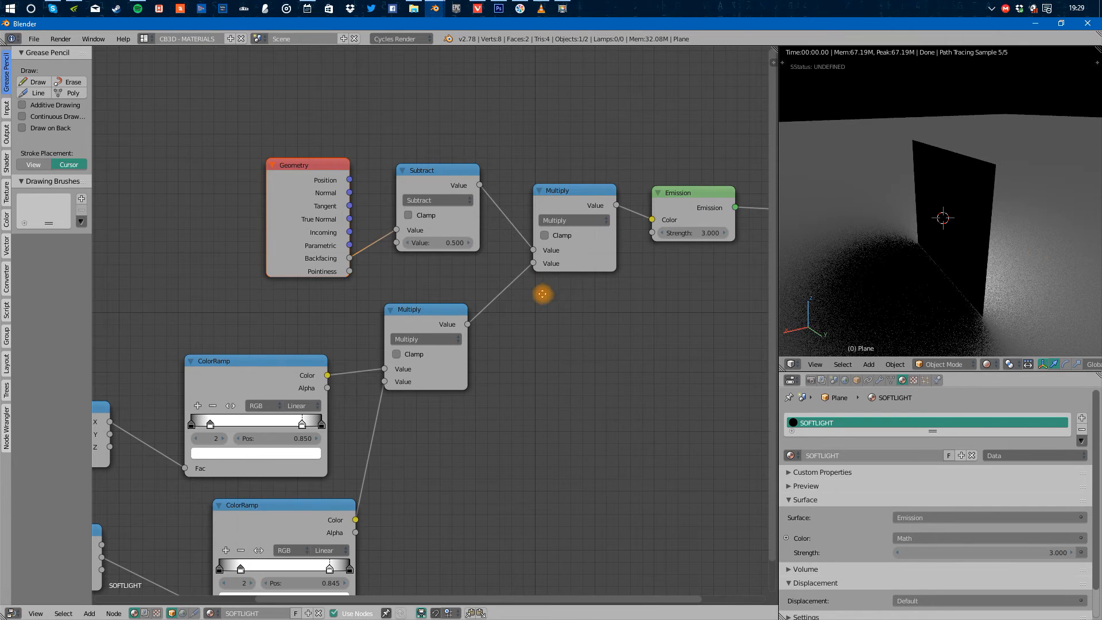
{"action": "left_click_drag", "start_coordinate": [815, 261], "coordinate": [860, 260], "text": "alt"}
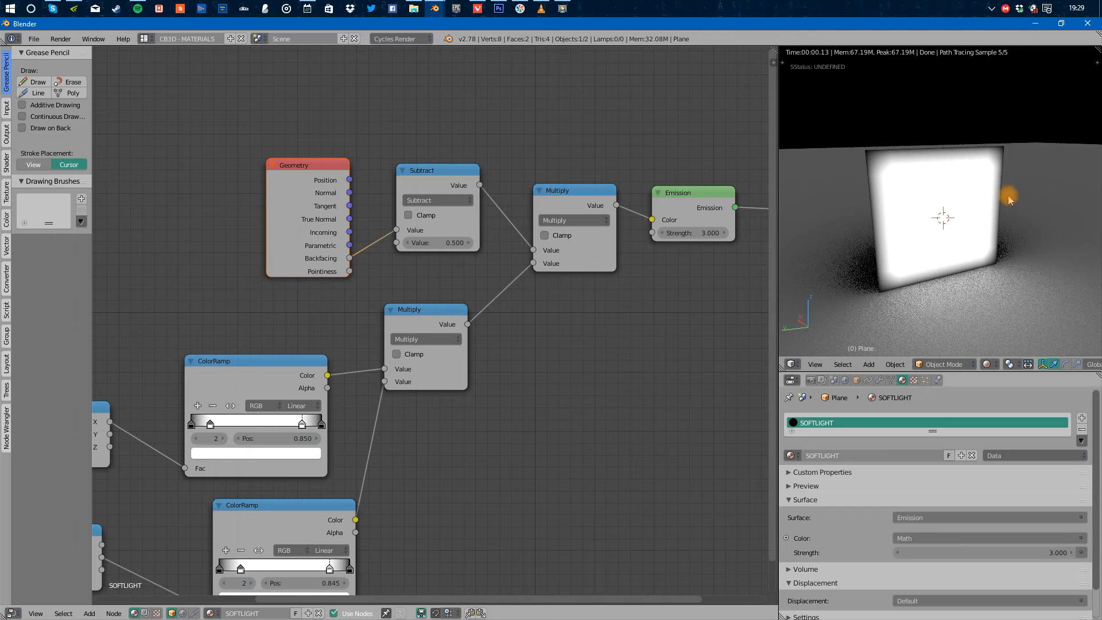
Move the Multiply node that combines the ColorRamps closer to the last Multiply node, and widen the last one.
{"action": "left_click_drag", "start_coordinate": [470, 339], "coordinate": [517, 270], "text": "alt"}
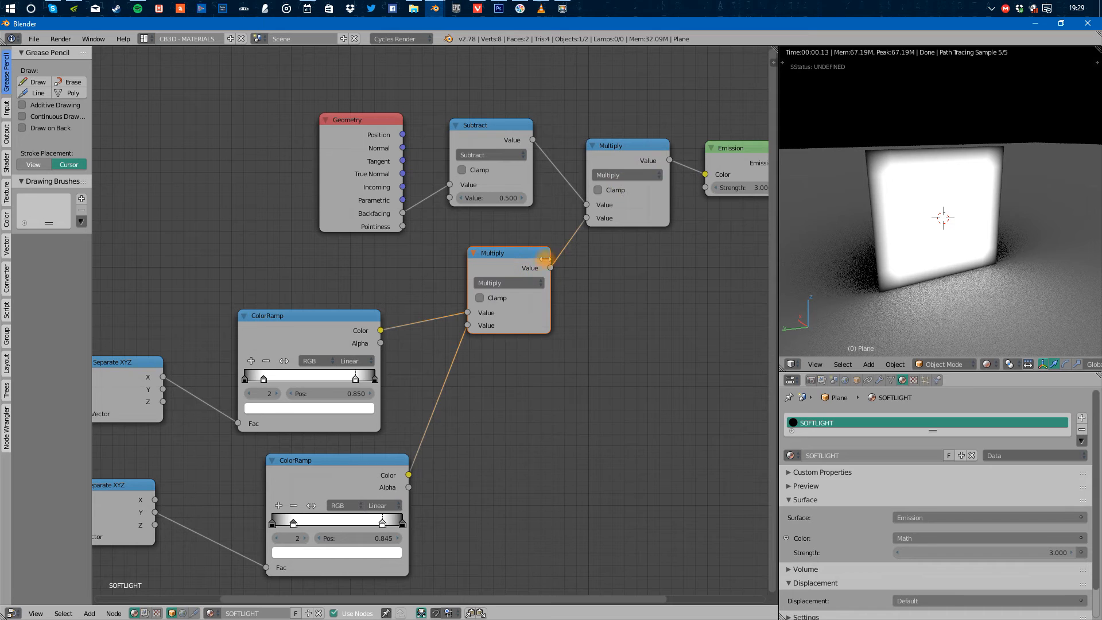
{"action": "left_click_drag", "start_coordinate": [588, 218], "coordinate": [568, 230], "text": "ctrl"}
{"action": "left_click_drag", "start_coordinate": [550, 273], "coordinate": [550, 273]}
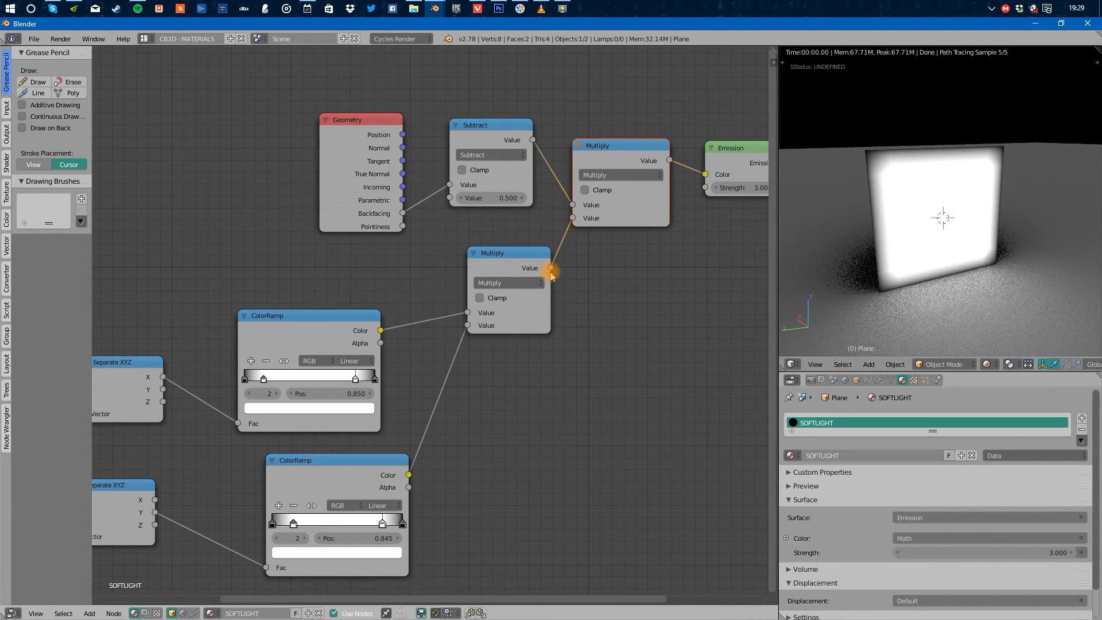
Align the two ColorRamp nodes above each other beside the Multiply node that combines them.
{"action": "middle_click_drag", "start_coordinate": [504, 319], "coordinate": [567, 260]}
{"action": "left_click_drag", "start_coordinate": [419, 247], "coordinate": [452, 232]}
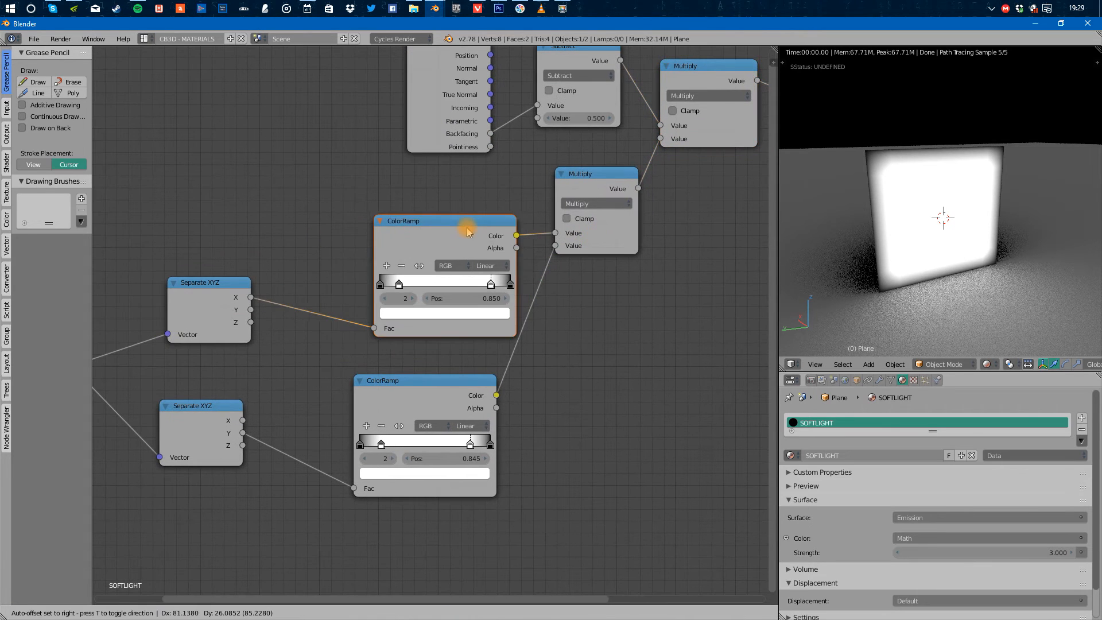
{"action": "left_click_drag", "start_coordinate": [427, 394], "coordinate": [445, 390]}
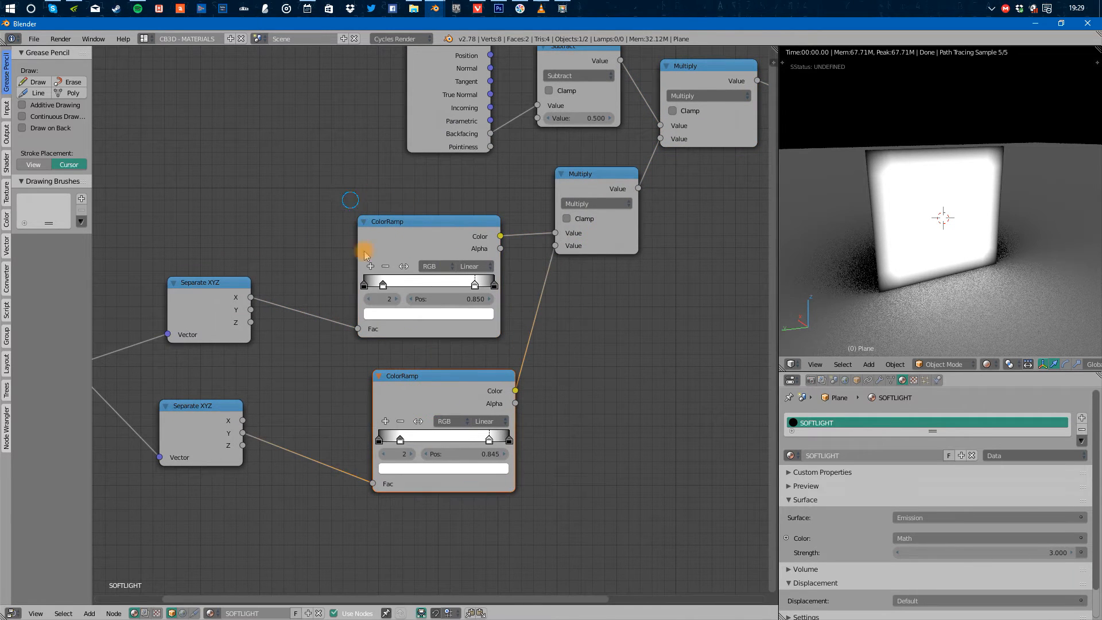
{"action": "left_click_drag", "start_coordinate": [445, 242], "coordinate": [448, 247]}
{"action": "middle_click_drag", "start_coordinate": [517, 400], "coordinate": [516, 368]}
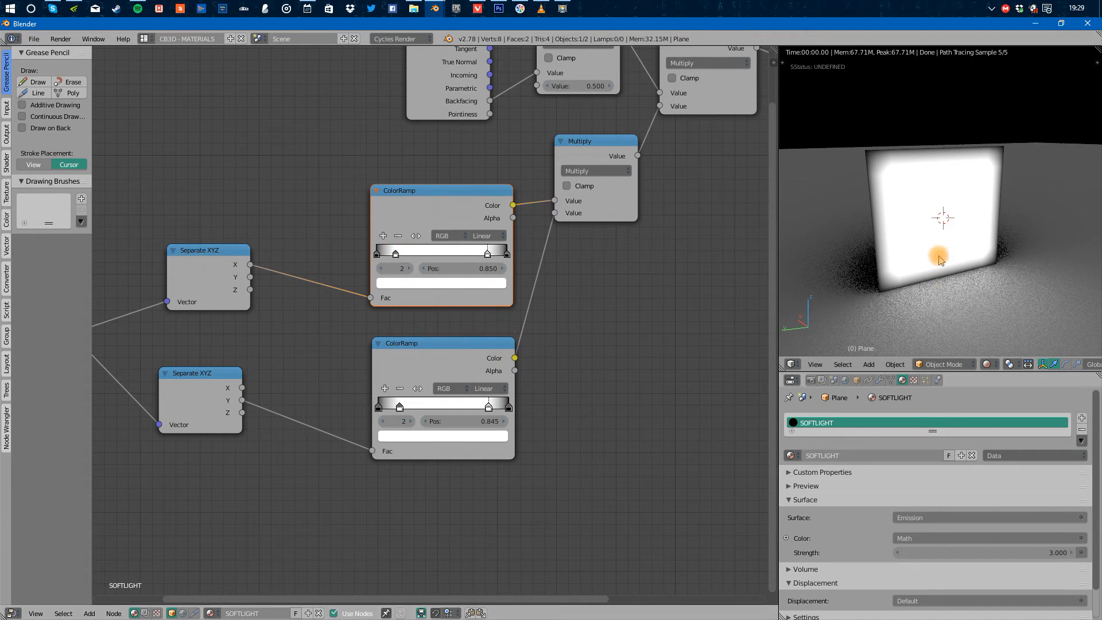
Bring the inner stops of both ColorRamps towards the centre, ending at about 0.541 on the upper and 0.559 on the lower.
{"action": "left_click_drag", "start_coordinate": [395, 253], "coordinate": [415, 251]}
{"action": "left_click_drag", "start_coordinate": [487, 255], "coordinate": [465, 251]}
{"action": "left_click_drag", "start_coordinate": [395, 412], "coordinate": [451, 408]}
{"action": "left_click_drag", "start_coordinate": [413, 254], "coordinate": [447, 255]}
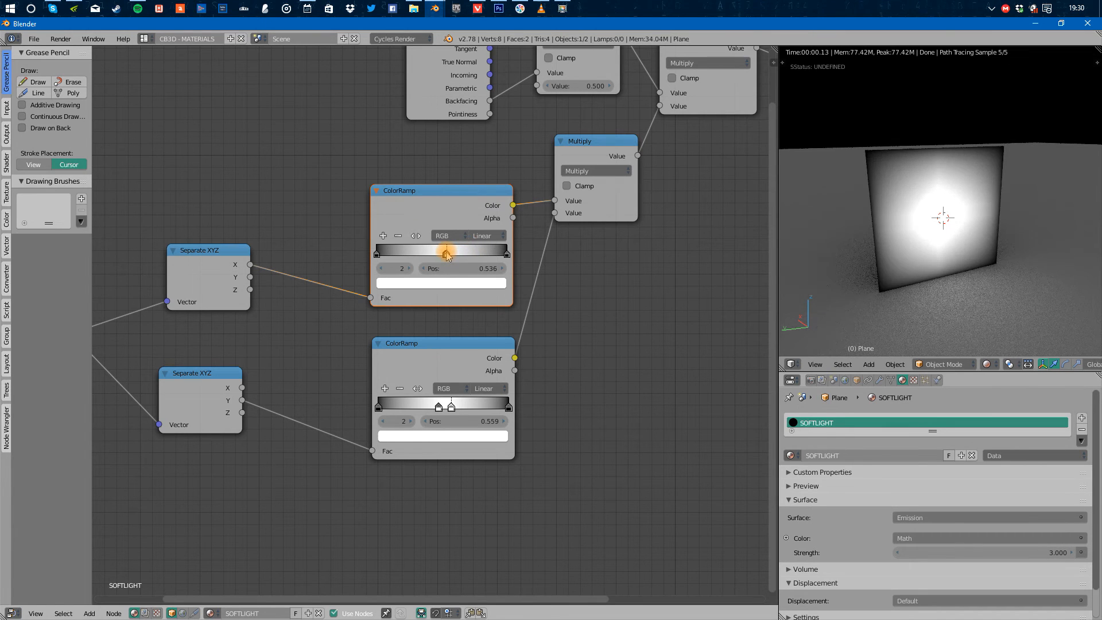
{"action": "left_click_drag", "start_coordinate": [988, 222], "coordinate": [941, 224], "text": "alt"}
Set the Emission node's strength to 5 and view the lit side of the plane.
{"action": "left_click_drag", "start_coordinate": [579, 203], "coordinate": [358, 359], "text": "alt"}
{"action": "left_click", "coordinate": [604, 231]}
{"action": "type", "text": "5"}
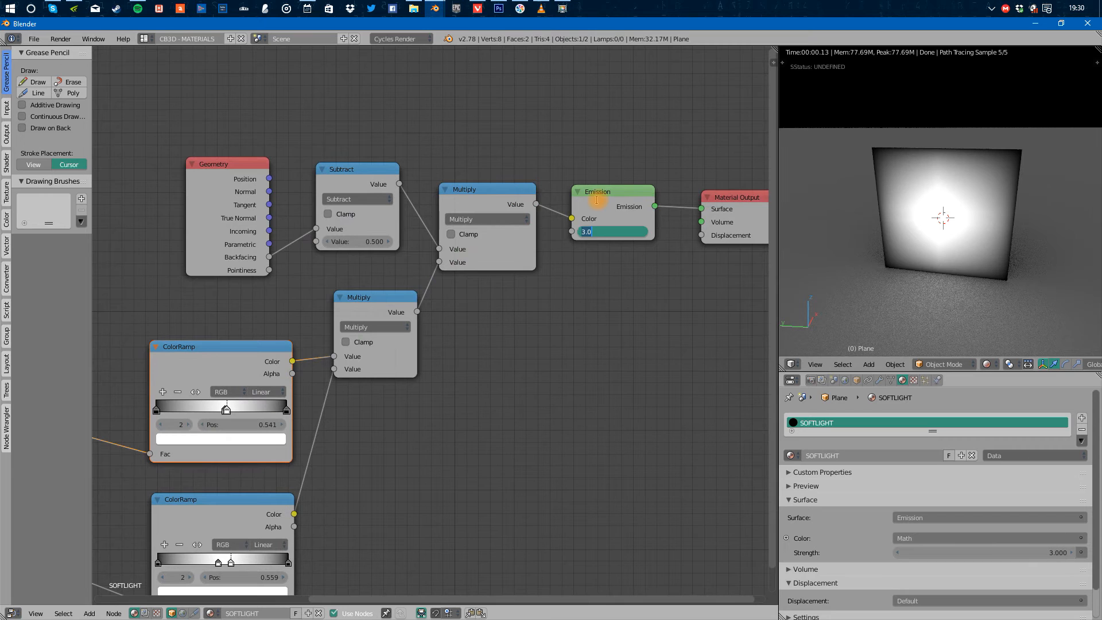
{"action": "key", "text": "Return"}
{"action": "left_click_drag", "start_coordinate": [993, 204], "coordinate": [969, 296], "text": "alt"}
Examine the ColorRamp and Separate XYZ branches of the node tree and the softened falloff on the plane.
{"action": "middle_click_drag", "start_coordinate": [490, 319], "coordinate": [608, 196]}
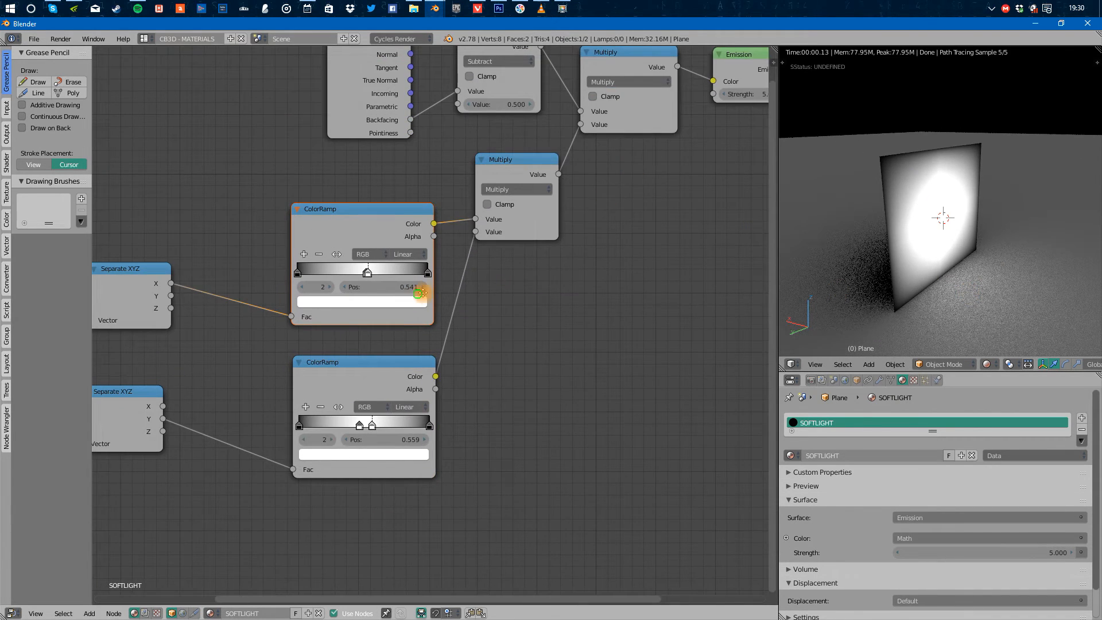
{"action": "middle_click_drag", "start_coordinate": [418, 292], "coordinate": [484, 261]}
{"action": "left_click", "coordinate": [466, 239]}
{"action": "left_click", "coordinate": [419, 207]}
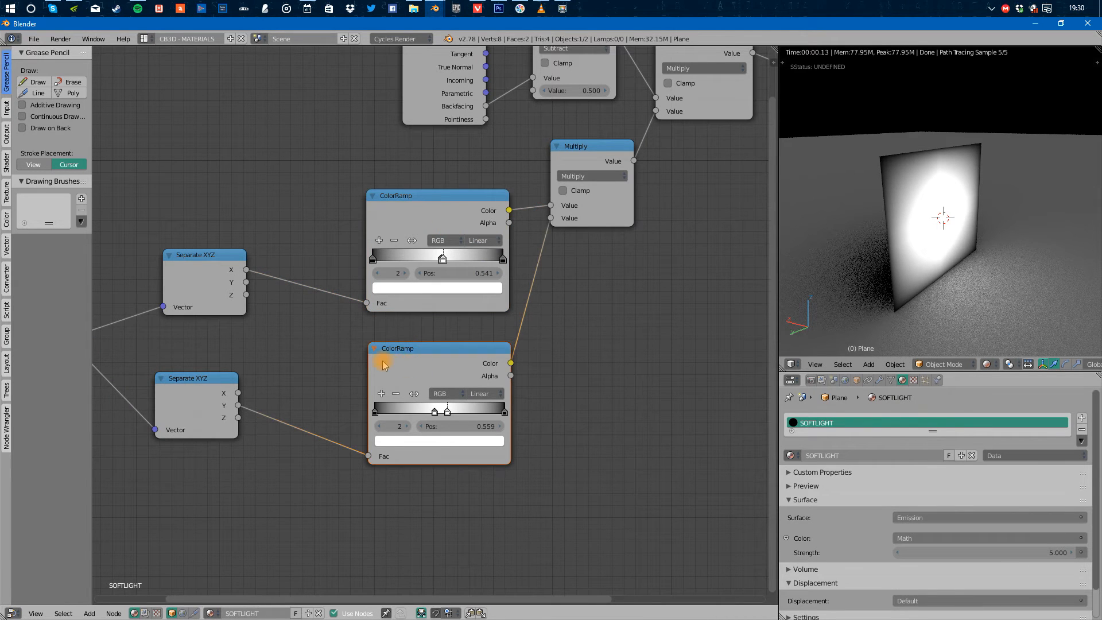
{"action": "middle_click_drag", "start_coordinate": [384, 364], "coordinate": [523, 340]}
{"action": "middle_click_drag", "start_coordinate": [556, 305], "coordinate": [551, 350]}
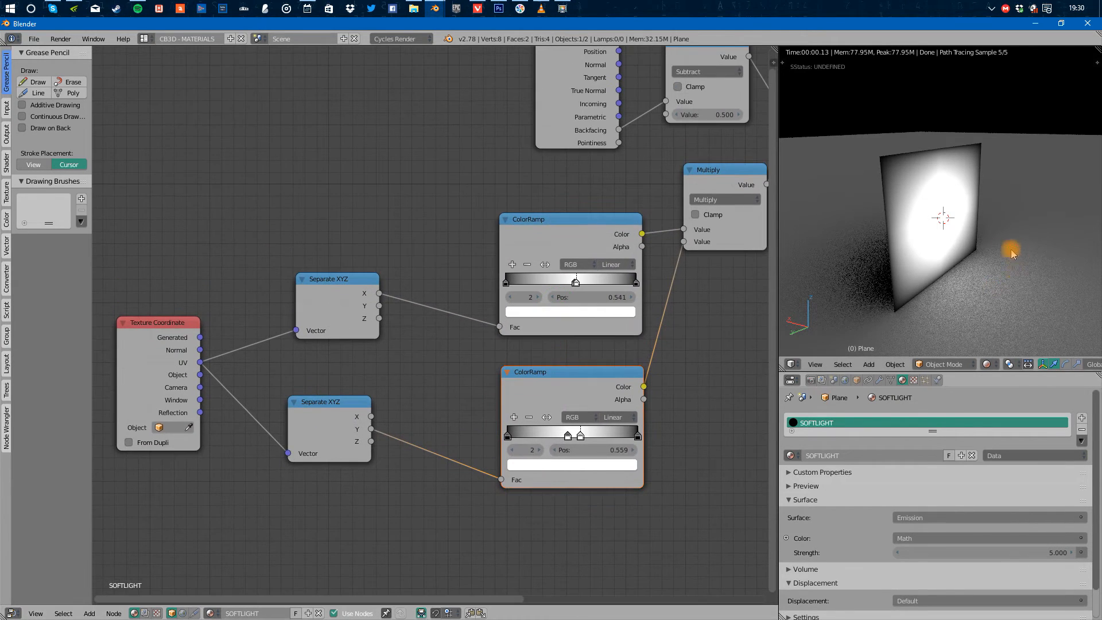
{"action": "middle_click_drag", "start_coordinate": [1008, 249], "coordinate": [984, 155], "text": "alt"}
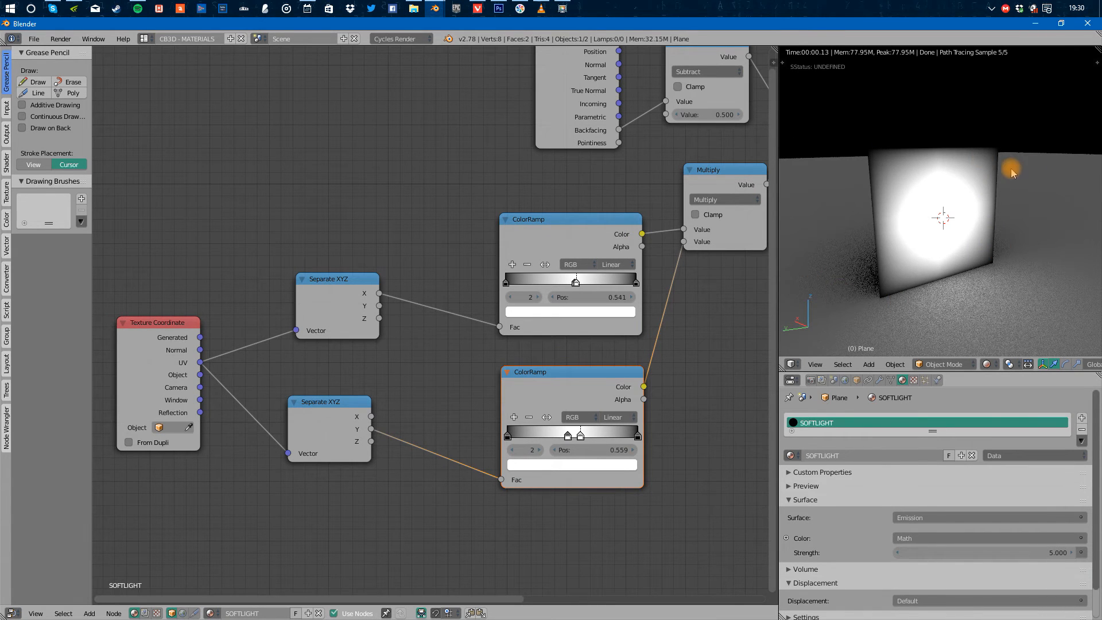
{"action": "middle_click_drag", "start_coordinate": [364, 374], "coordinate": [391, 372]}
{"action": "left_click_drag", "start_coordinate": [304, 233], "coordinate": [399, 490]}
{"action": "key", "text": "g"}
{"action": "right_click", "coordinate": [439, 450]}
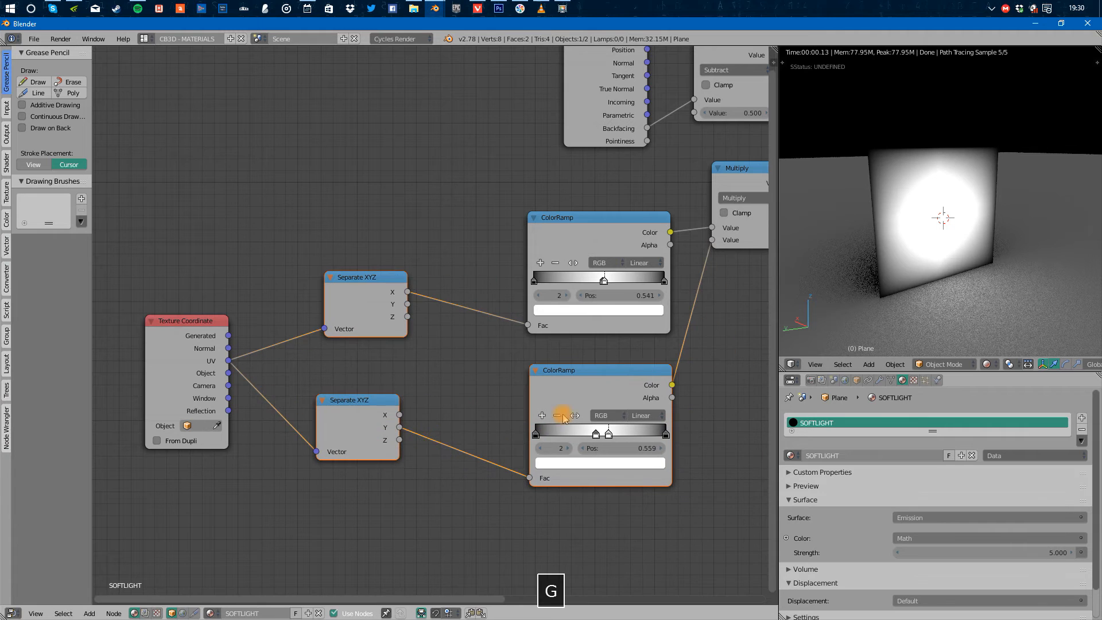
{"action": "left_click", "coordinate": [564, 417]}
Move both Separate XYZ nodes closer to the ColorRamps and bring the Texture Coordinate node nearer to them.
{"action": "left_click_drag", "start_coordinate": [285, 222], "coordinate": [432, 464]}
{"action": "key", "text": "g"}
{"action": "left_click", "coordinate": [509, 452]}
{"action": "left_click", "coordinate": [466, 317]}
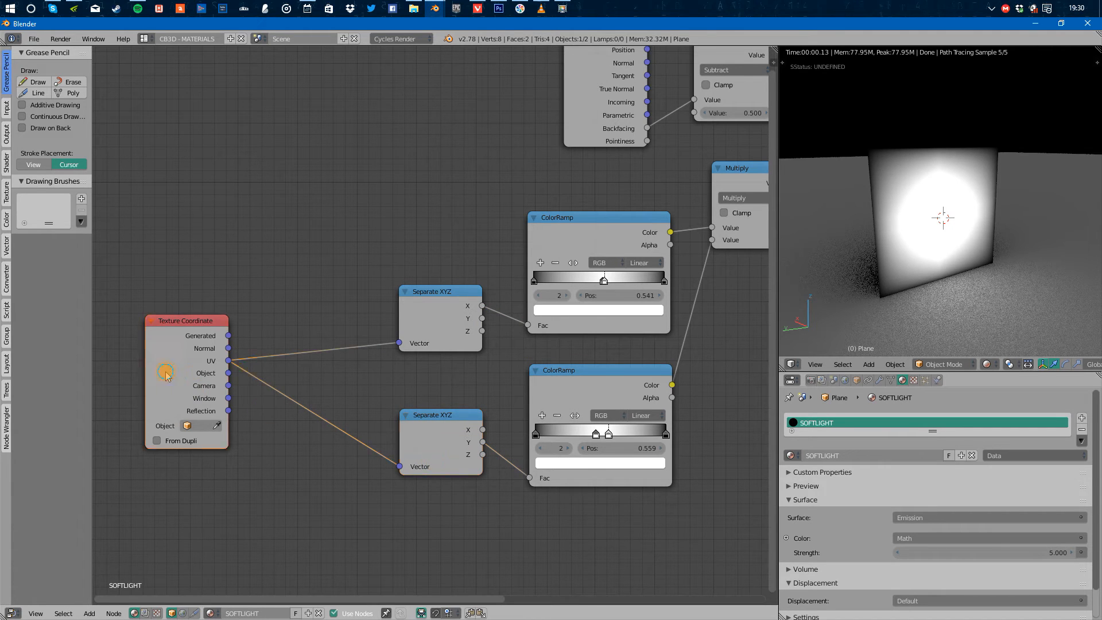
{"action": "left_click_drag", "start_coordinate": [166, 374], "coordinate": [249, 352]}
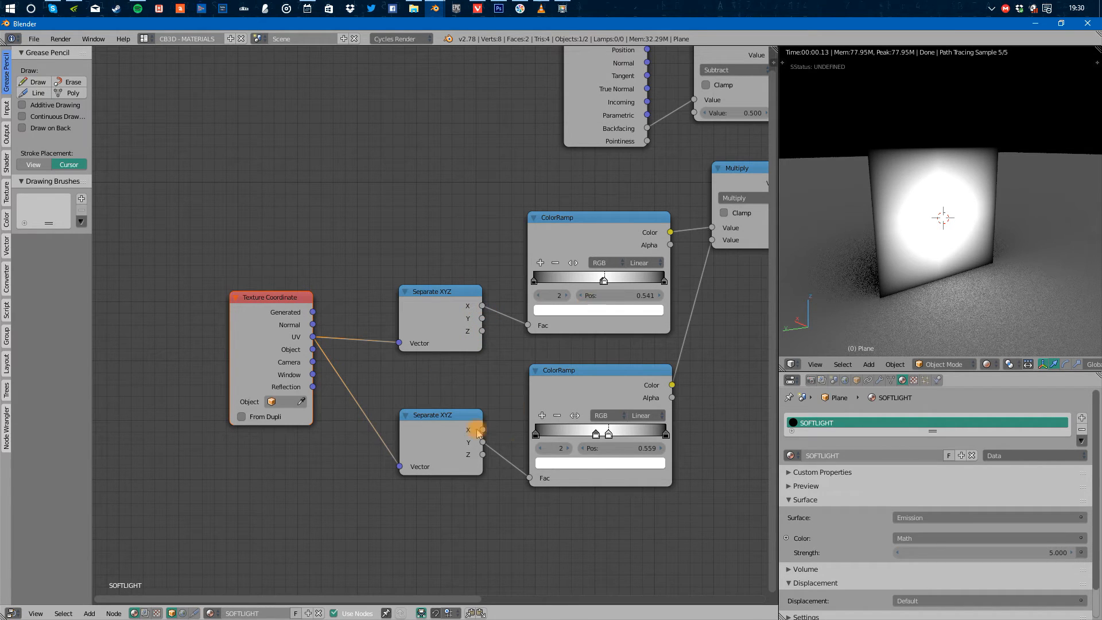
Swap the driving axes so X feeds the lower ColorRamp and Y feeds the upper one.
{"action": "left_click_drag", "start_coordinate": [488, 443], "coordinate": [482, 429], "text": "ctrl"}
{"action": "left_click_drag", "start_coordinate": [482, 306], "coordinate": [482, 317], "text": "ctrl"}
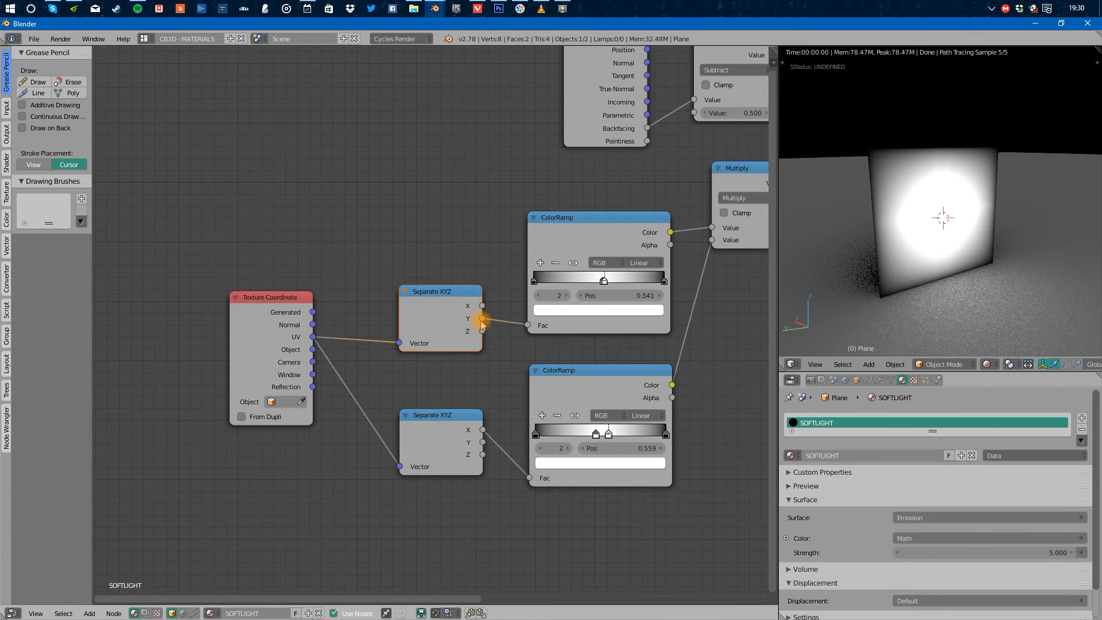
Try the Separate XYZ node's Z output on the upper ColorRamp and switch back to Y.
{"action": "left_click_drag", "start_coordinate": [482, 323], "coordinate": [483, 331], "text": "ctrl"}
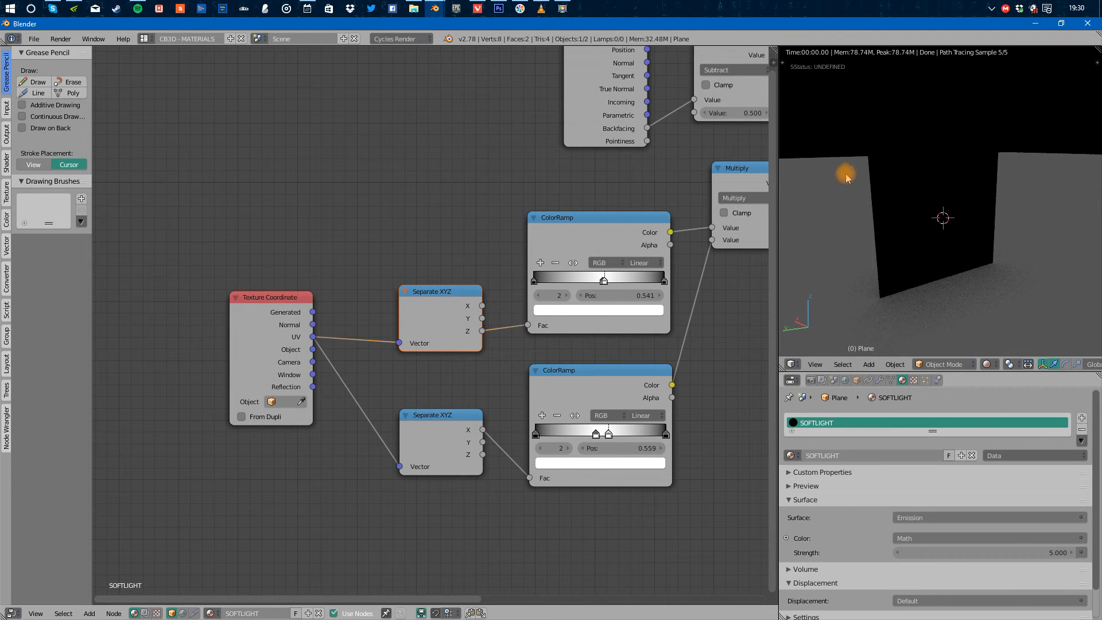
{"action": "left_click_drag", "start_coordinate": [482, 332], "coordinate": [482, 318], "text": "ctrl"}
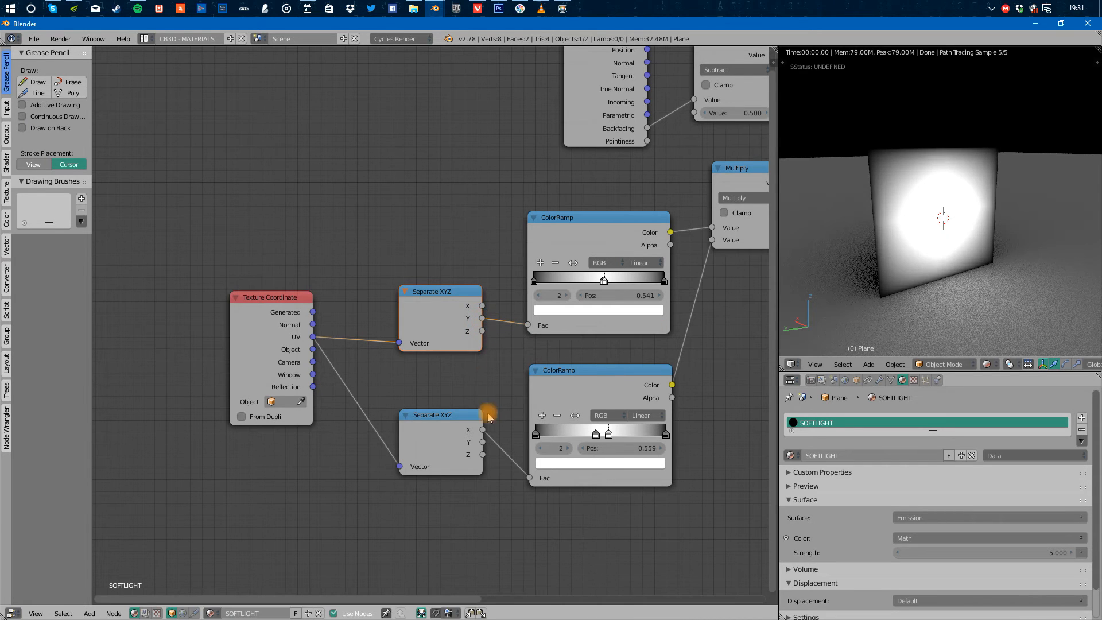
Move the Texture Coordinate node slightly away from the Separate XYZ nodes.
{"action": "middle_click_drag", "start_coordinate": [526, 426], "coordinate": [532, 386]}
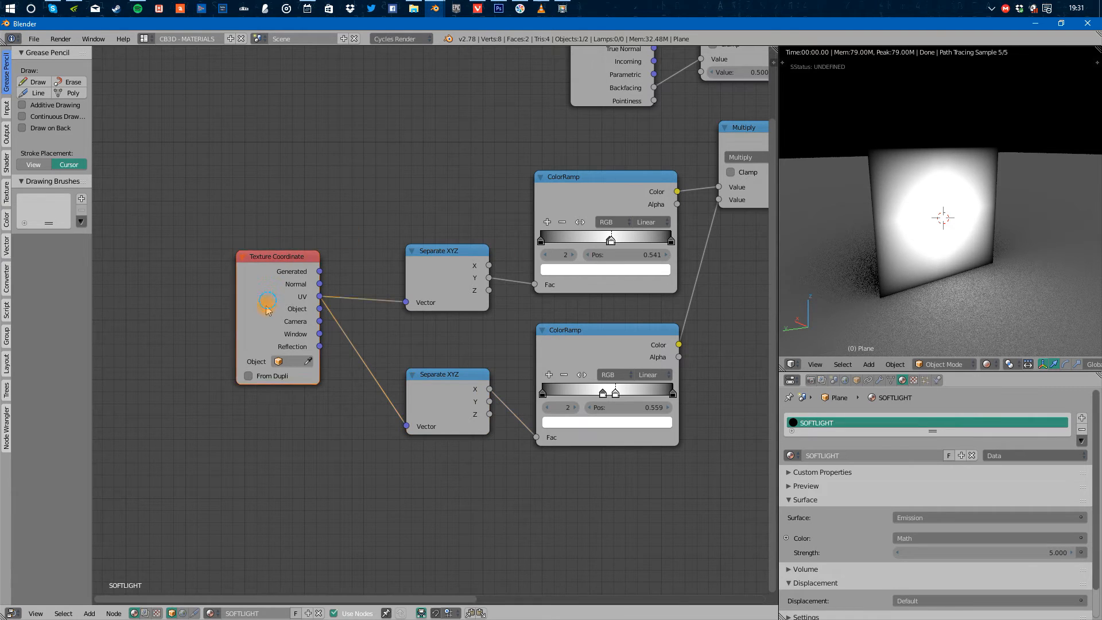
{"action": "left_click_drag", "start_coordinate": [267, 310], "coordinate": [249, 329]}
{"action": "middle_click_drag", "start_coordinate": [344, 364], "coordinate": [392, 346]}
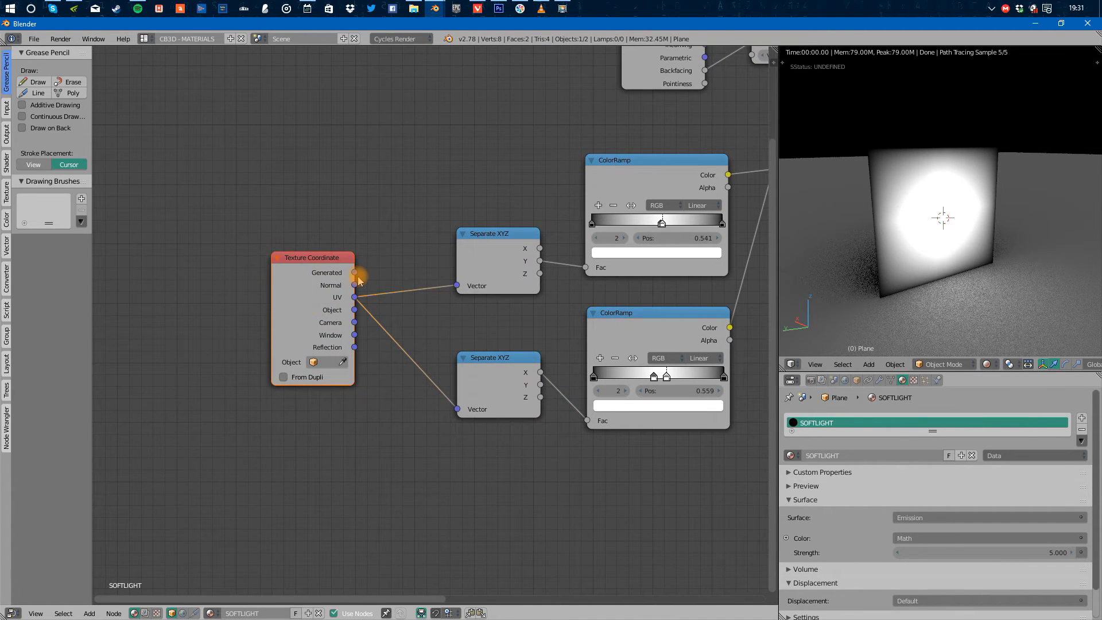
Try the Normal and Camera texture coordinates as input for both Separate XYZ nodes, viewing the plane with each.
{"action": "left_click_drag", "start_coordinate": [356, 297], "coordinate": [357, 286], "text": "ctrl"}
{"action": "left_click_drag", "start_coordinate": [940, 253], "coordinate": [1071, 246], "text": "alt"}
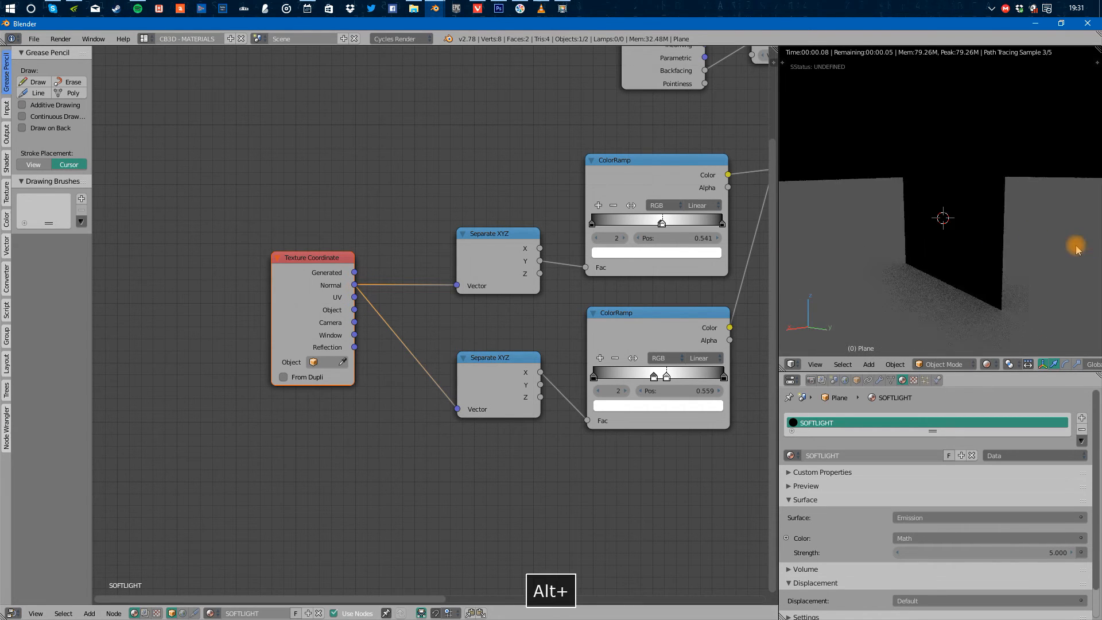
{"action": "left_click_drag", "start_coordinate": [354, 284], "coordinate": [354, 322], "text": "ctrl"}
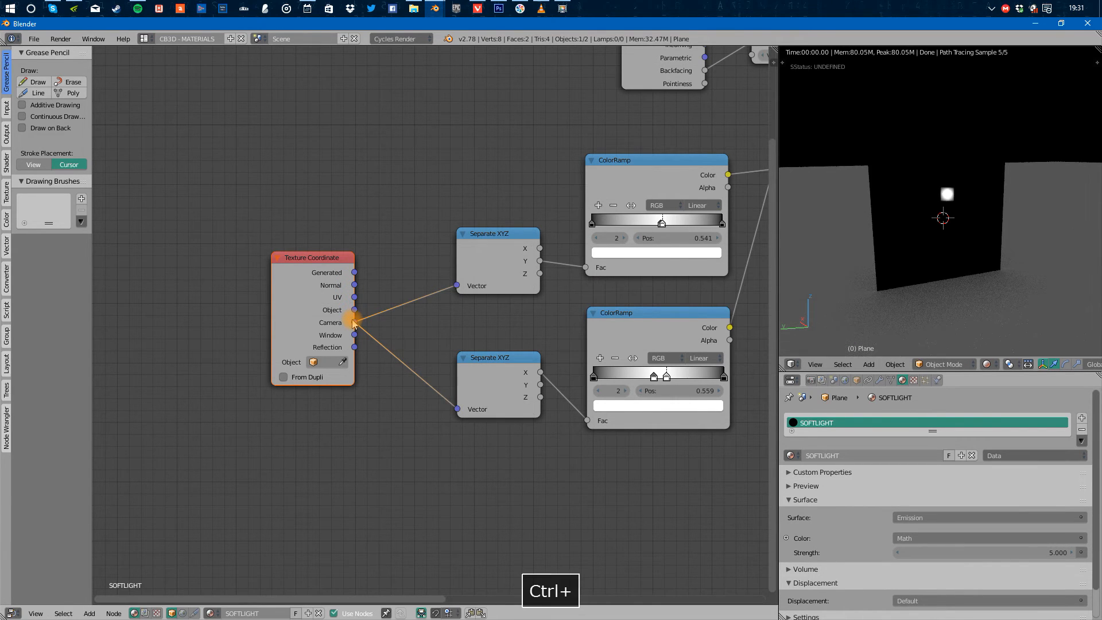
{"action": "left_click_drag", "start_coordinate": [915, 219], "coordinate": [943, 195], "text": "alt"}
Feed both Separate XYZ nodes from the Texture Coordinate node's Window output and orbit around the plane.
{"action": "left_click_drag", "start_coordinate": [354, 322], "coordinate": [355, 335], "text": "ctrl"}
{"action": "left_click_drag", "start_coordinate": [941, 287], "coordinate": [913, 209], "text": "alt"}
Hide the ground plane and center the view on the selected light plane.
{"action": "right_click", "coordinate": [1010, 248]}
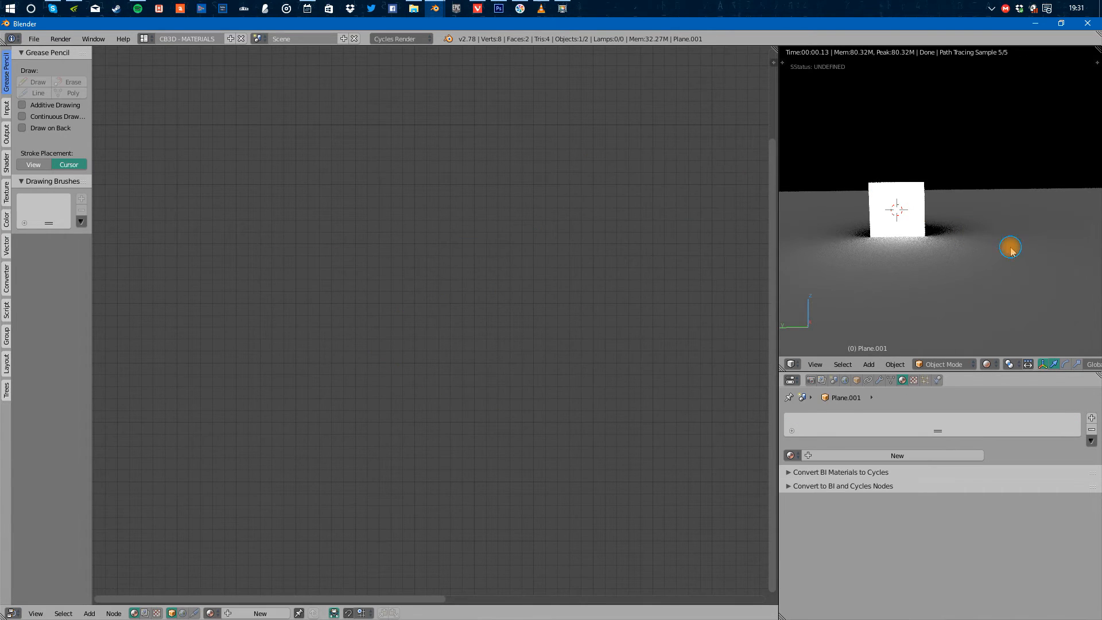
{"action": "key", "text": "h"}
{"action": "right_click", "coordinate": [907, 194]}
{"action": "key", "text": "KP_Decimal"}
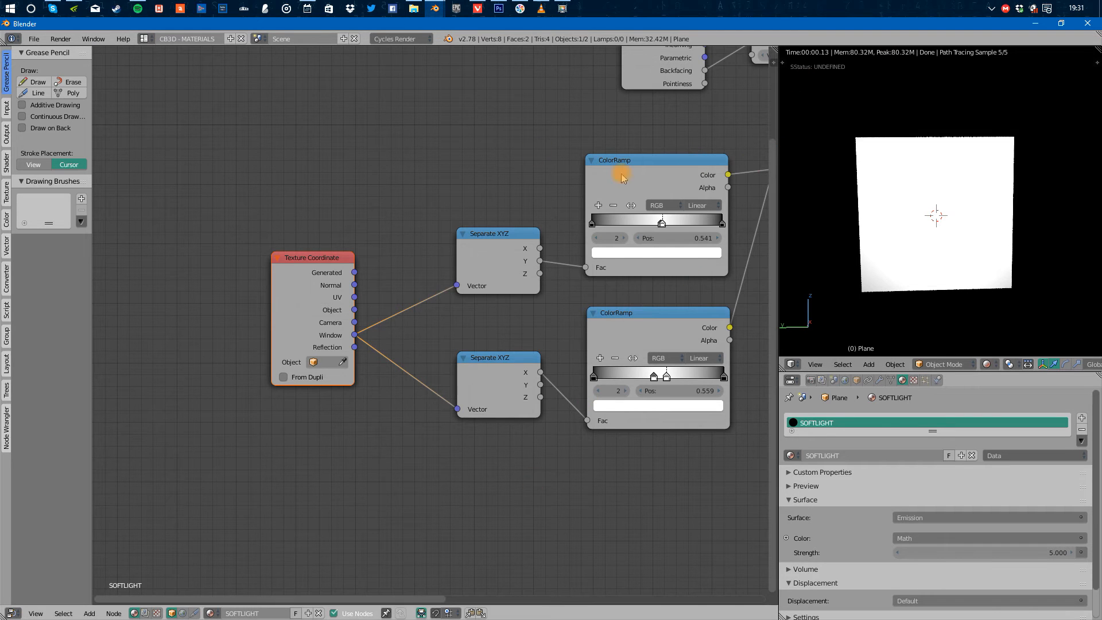
Examine how the Window-based falloff behaves on the plane at closer and farther view distances.
{"action": "middle_click_drag", "start_coordinate": [696, 359], "coordinate": [659, 354]}
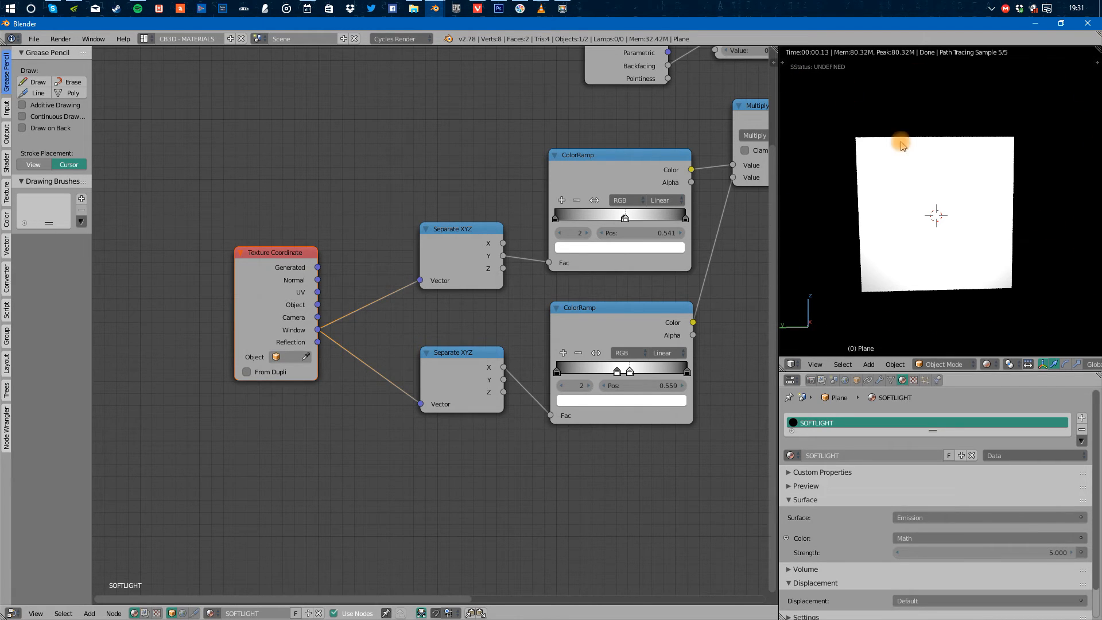
{"action": "scroll", "coordinate": [919, 178], "scroll_direction": "up", "scroll_amount": 1}
{"action": "scroll", "coordinate": [933, 182], "scroll_direction": "up", "scroll_amount": 4}
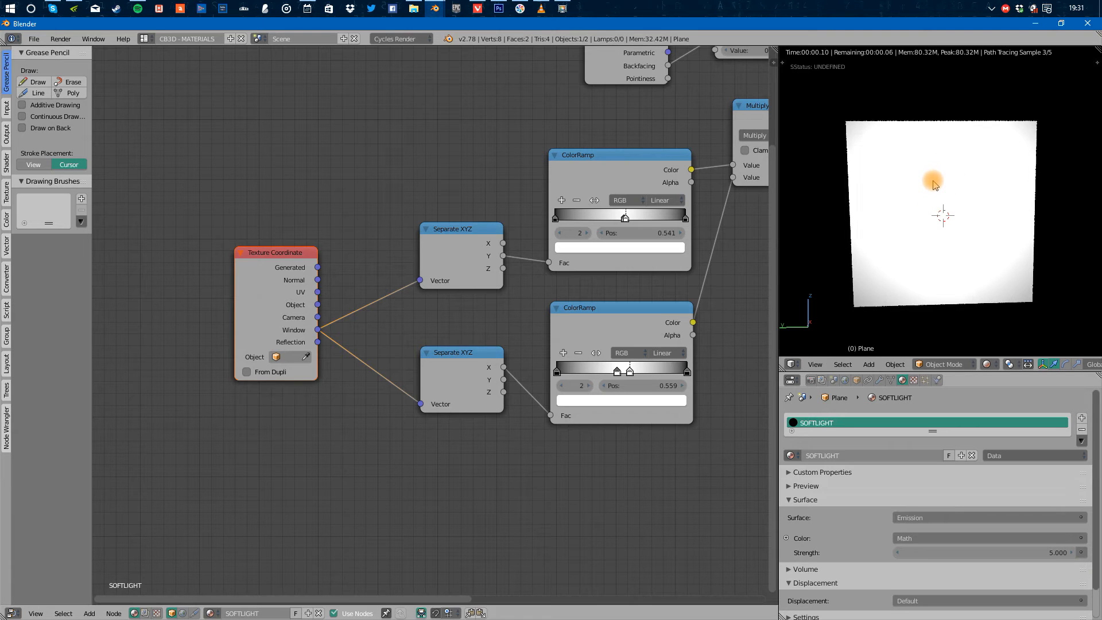
{"action": "middle_click_drag", "start_coordinate": [944, 187], "coordinate": [963, 158]}
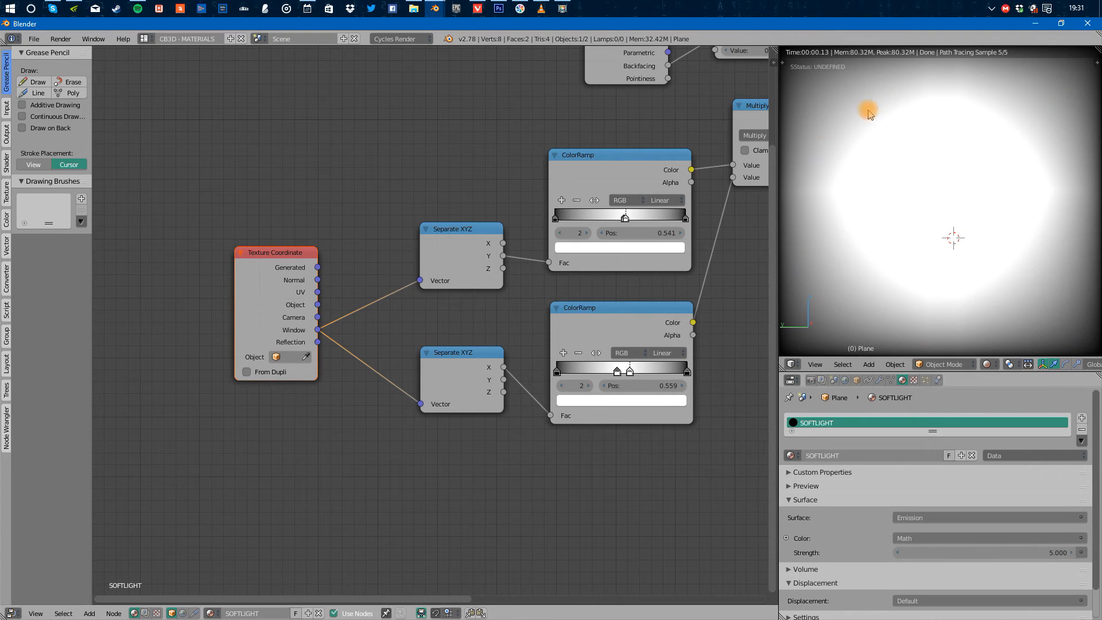
{"action": "scroll", "coordinate": [934, 283], "scroll_direction": "down", "scroll_amount": 4}
{"action": "middle_click_drag", "start_coordinate": [958, 291], "coordinate": [962, 226], "text": "shift"}
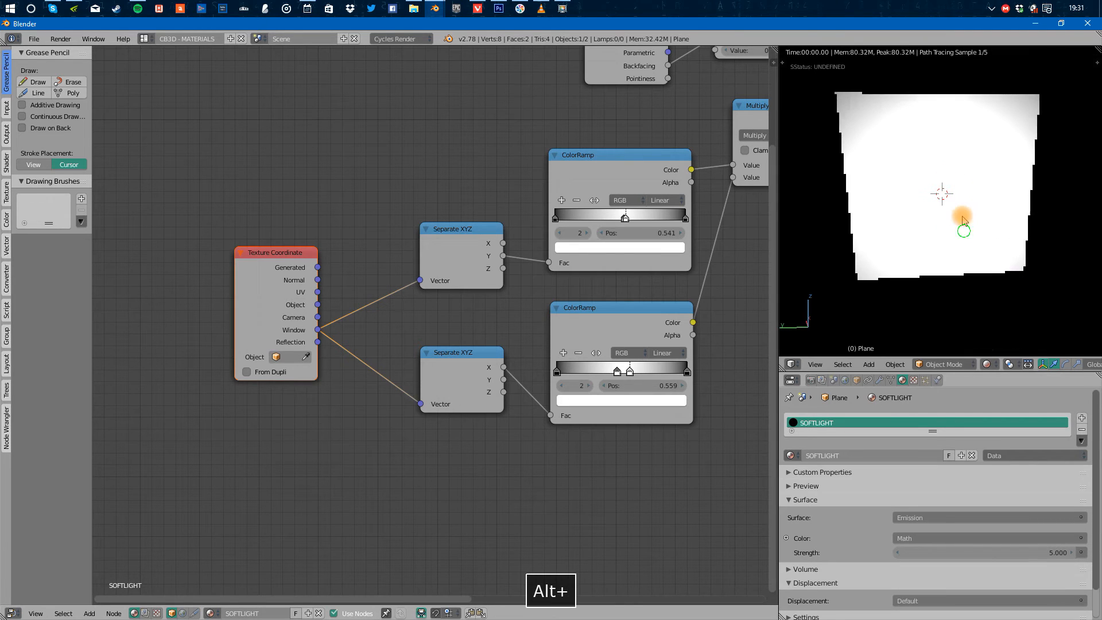
Try the Texture Coordinate node's Reflection output as input for both Separate XYZ nodes.
{"action": "middle_click_drag", "start_coordinate": [610, 358], "coordinate": [576, 359]}
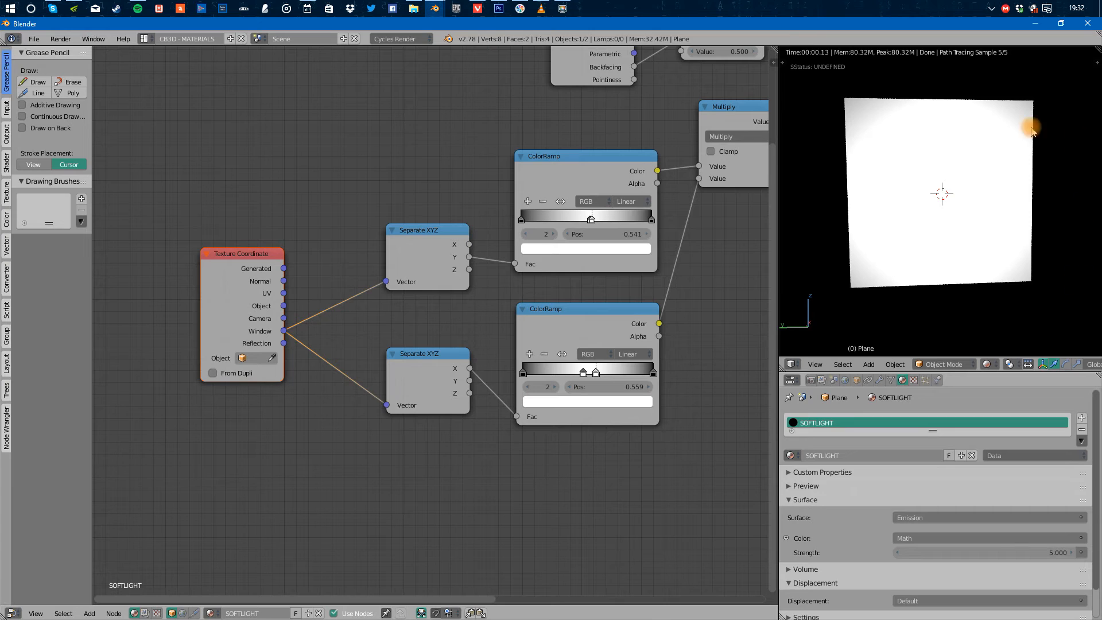
{"action": "scroll", "coordinate": [948, 252], "scroll_direction": "up", "scroll_amount": 4}
{"action": "middle_click_drag", "start_coordinate": [949, 252], "coordinate": [915, 237], "text": "shift"}
{"action": "scroll", "coordinate": [915, 236], "scroll_direction": "down", "scroll_amount": 3}
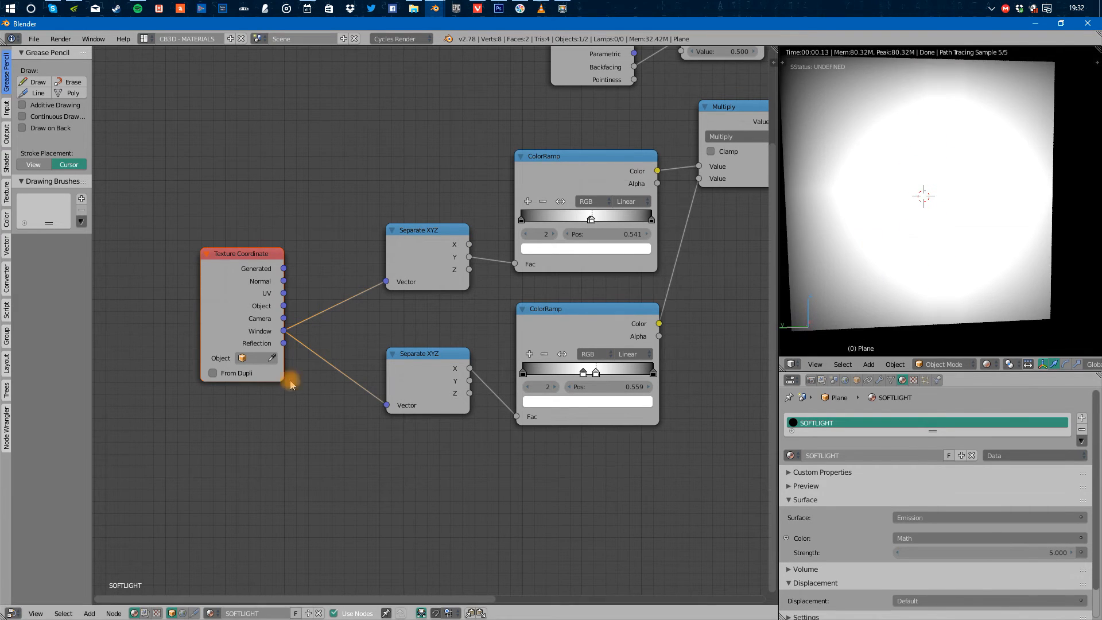
{"action": "left_click_drag", "start_coordinate": [286, 333], "coordinate": [284, 343], "text": "ctrl"}
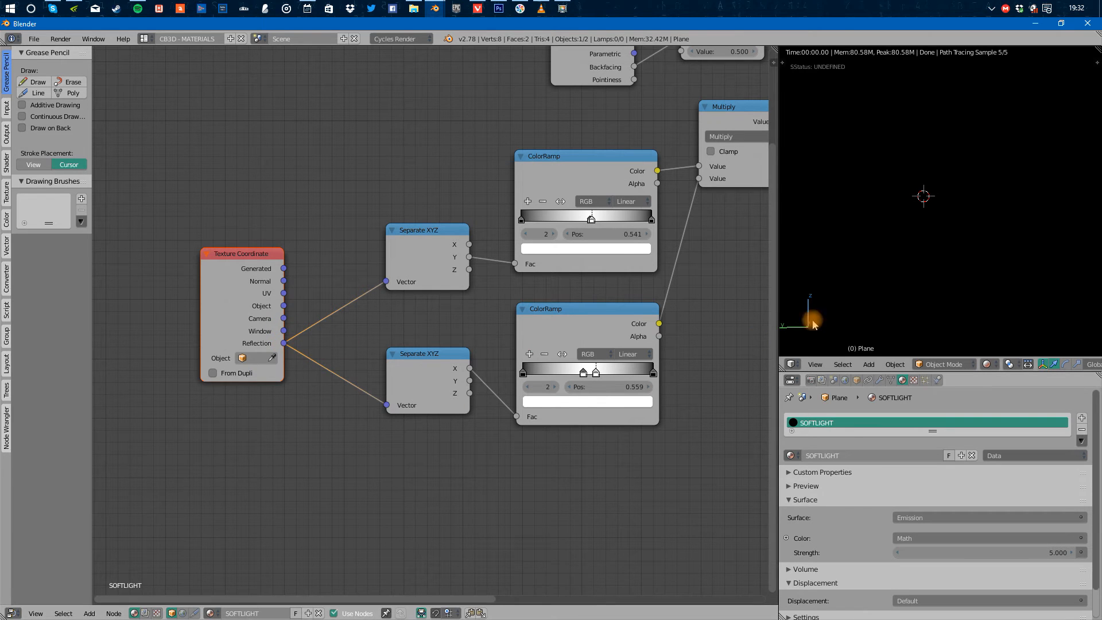
Unhide the ground plane and feed both Separate XYZ nodes from the Texture Coordinate node's UV output.
{"action": "key", "text": "alt+h"}
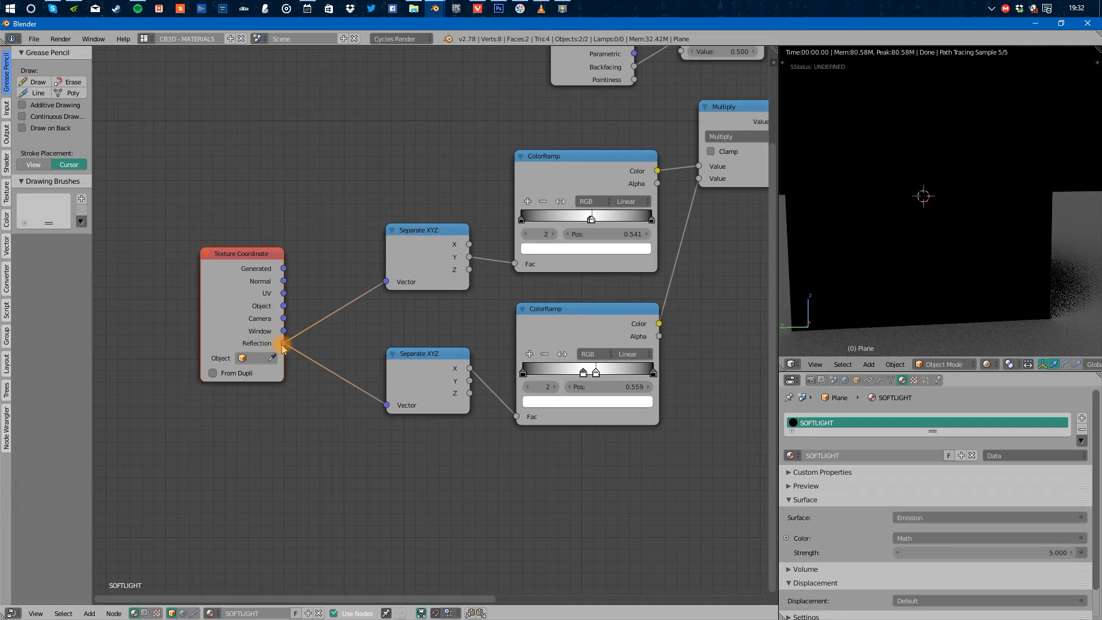
{"action": "left_click_drag", "start_coordinate": [283, 344], "coordinate": [283, 293], "text": "ctrl"}
{"action": "left_click_drag", "start_coordinate": [850, 304], "coordinate": [958, 323], "text": "alt"}
Reposition the Multiply node that feeds the Emission shader so it sits clear of the Subtract and lower Multiply nodes.
{"action": "scroll", "coordinate": [959, 324], "scroll_direction": "down", "scroll_amount": 3}
{"action": "middle_click_drag", "start_coordinate": [556, 279], "coordinate": [345, 309]}
{"action": "scroll", "coordinate": [392, 312], "scroll_direction": "down", "scroll_amount": 1}
{"action": "middle_click_drag", "start_coordinate": [498, 267], "coordinate": [447, 368]}
{"action": "middle_click_drag", "start_coordinate": [577, 317], "coordinate": [399, 334]}
{"action": "mouse_move", "coordinate": [593, 212]}
{"action": "left_mouse_down"}
{"action": "mouse_move", "coordinate": [584, 236]}
{"action": "mouse_move", "coordinate": [586, 222]}
{"action": "left_mouse_up"}
{"action": "middle_click_drag", "start_coordinate": [487, 240], "coordinate": [527, 239]}
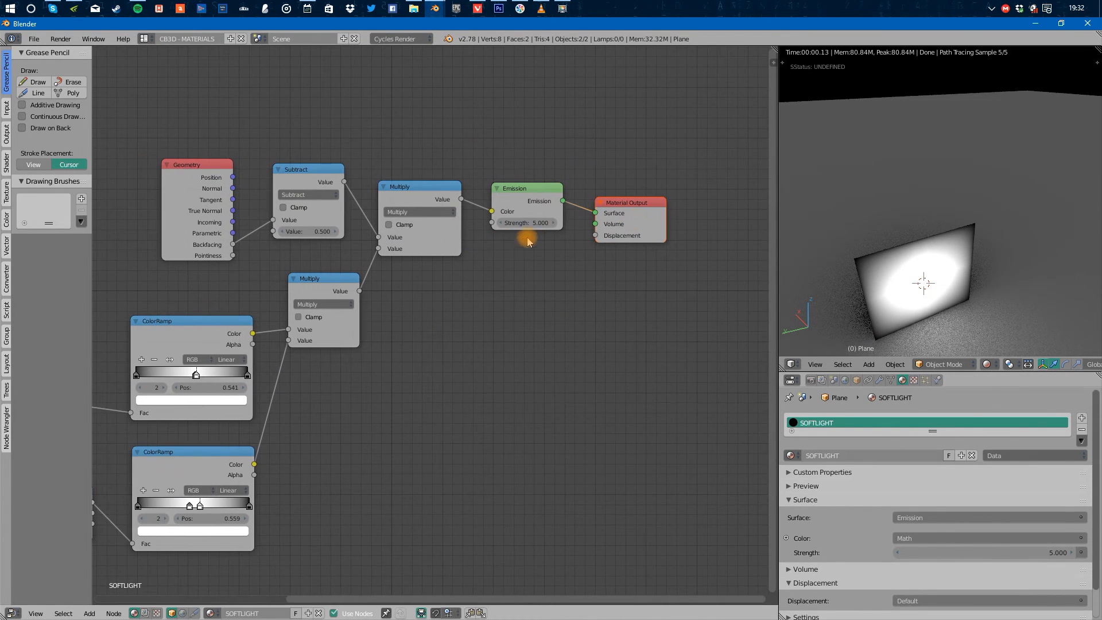
{"action": "middle_click_drag", "start_coordinate": [425, 253], "coordinate": [494, 243]}
{"action": "left_click", "coordinate": [528, 199]}
{"action": "left_click", "coordinate": [497, 179]}
{"action": "left_click_drag", "start_coordinate": [492, 193], "coordinate": [511, 194]}
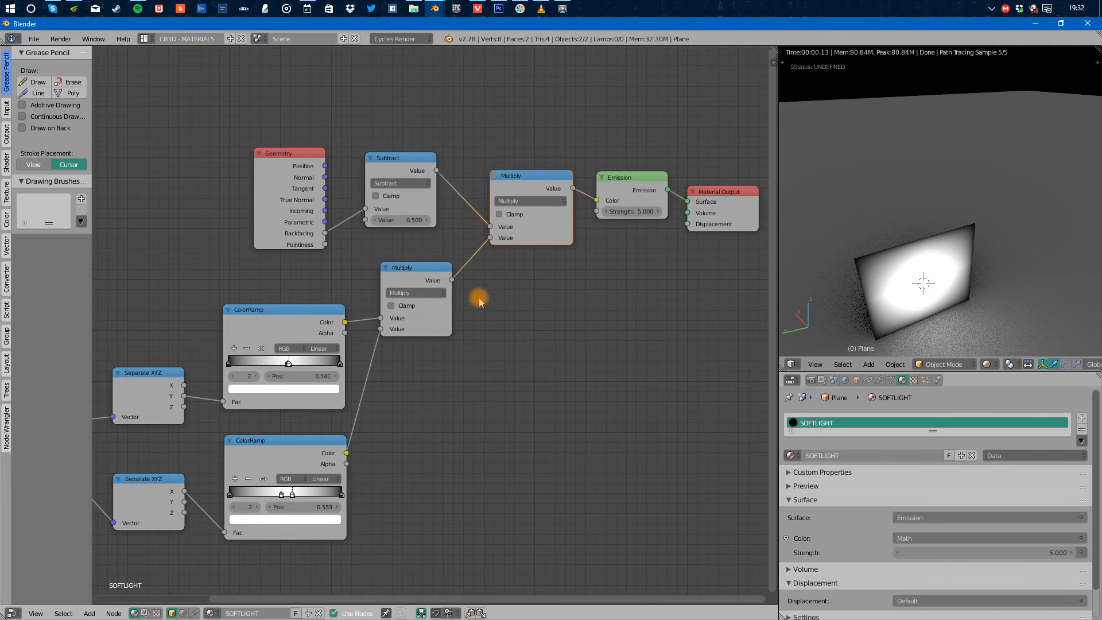
{"action": "middle_click_drag", "start_coordinate": [479, 301], "coordinate": [488, 201]}
{"action": "left_click_drag", "start_coordinate": [788, 273], "coordinate": [849, 246], "text": "alt"}
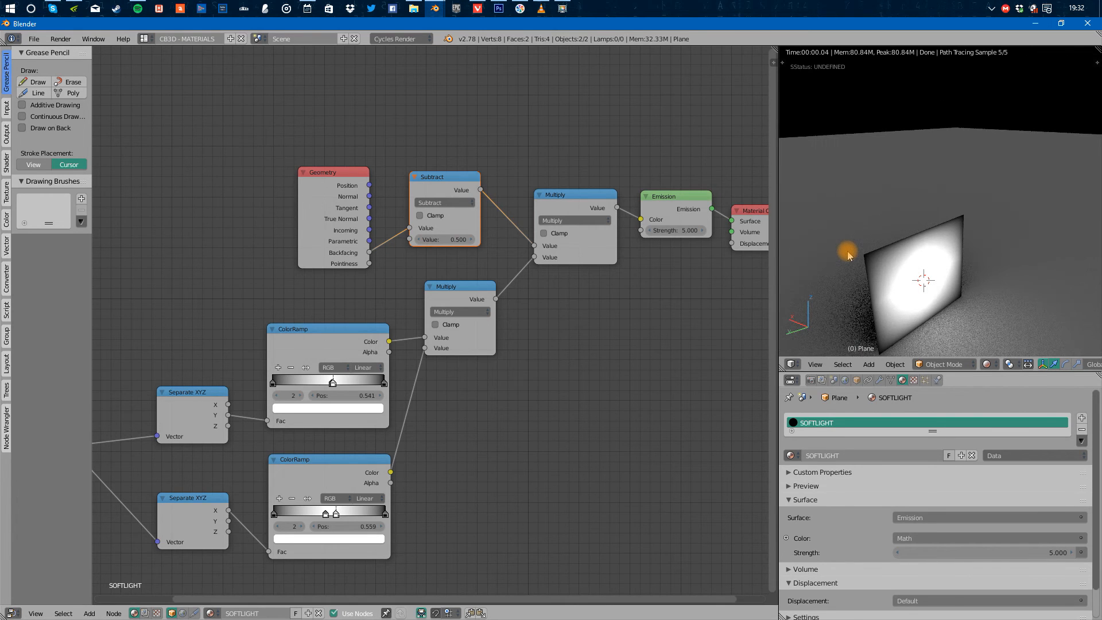
{"action": "middle_click_drag", "start_coordinate": [404, 339], "coordinate": [408, 287]}
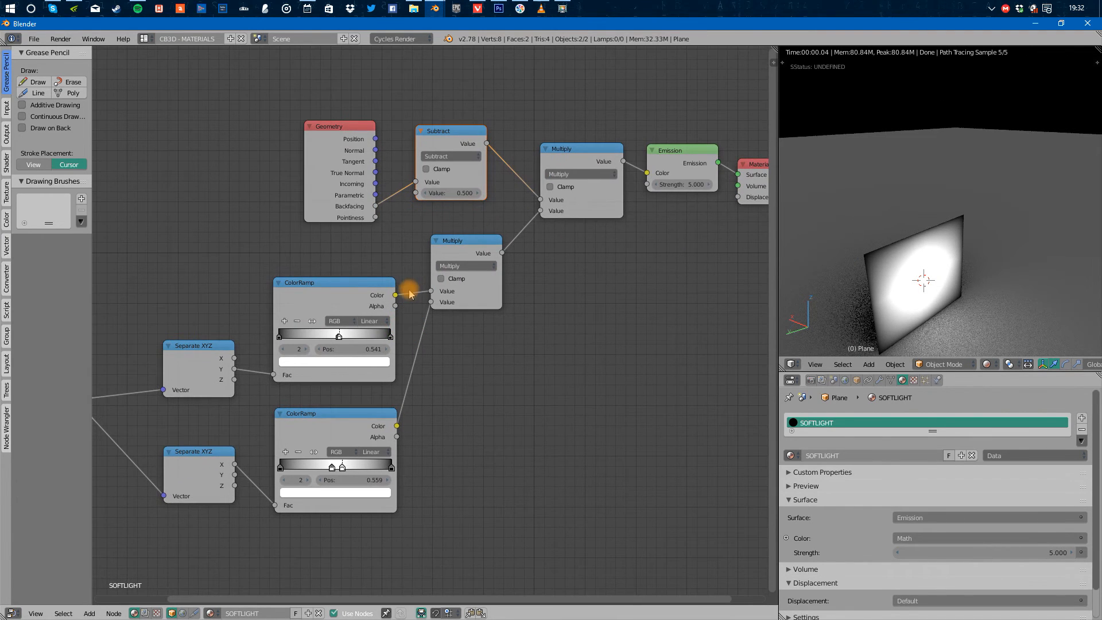
Flip the normal of the light plane's face in Edit Mode and view its other side in rendered shading.
{"action": "mouse_move", "coordinate": [918, 298]}
{"action": "left_mouse_down", "text": "alt"}
{"action": "mouse_move", "coordinate": [952, 310]}
{"action": "mouse_move", "coordinate": [898, 307]}
{"action": "mouse_move", "coordinate": [924, 292]}
{"action": "left_mouse_up", "text": "alt"}
{"action": "key", "text": "Tab"}
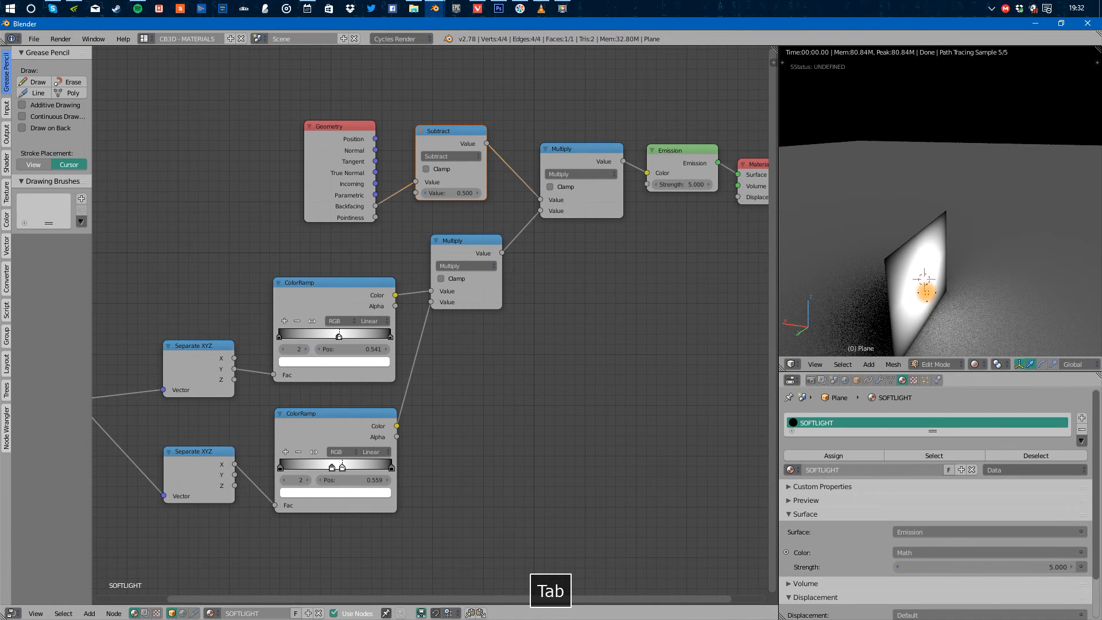
{"action": "key", "text": "shift+z"}
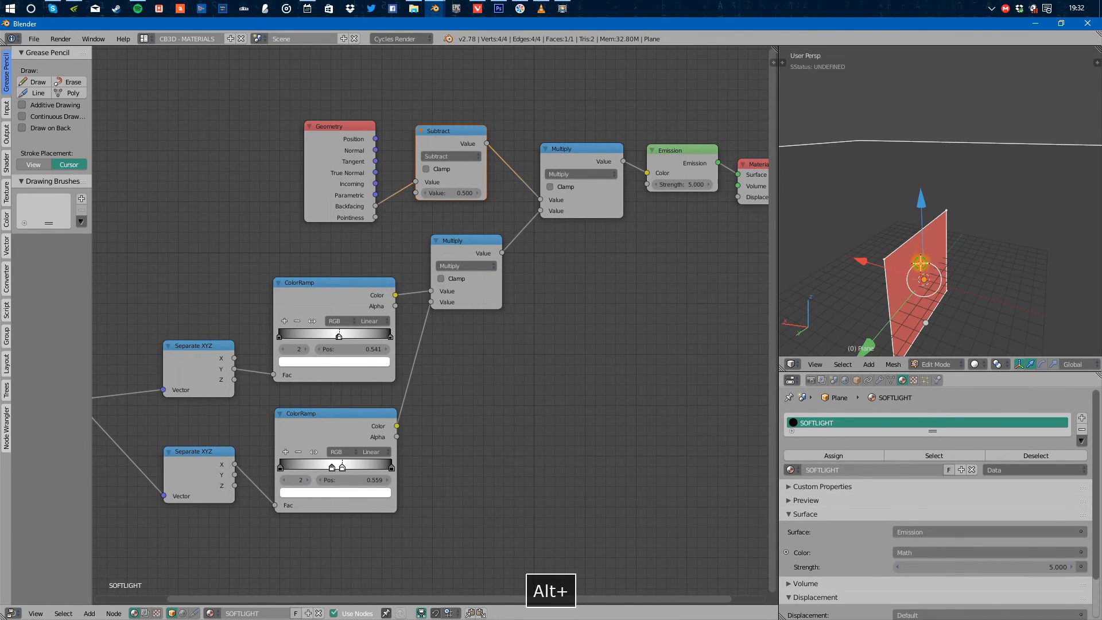
{"action": "left_click_drag", "start_coordinate": [921, 253], "coordinate": [921, 264], "text": "alt"}
{"action": "right_click", "coordinate": [931, 252]}
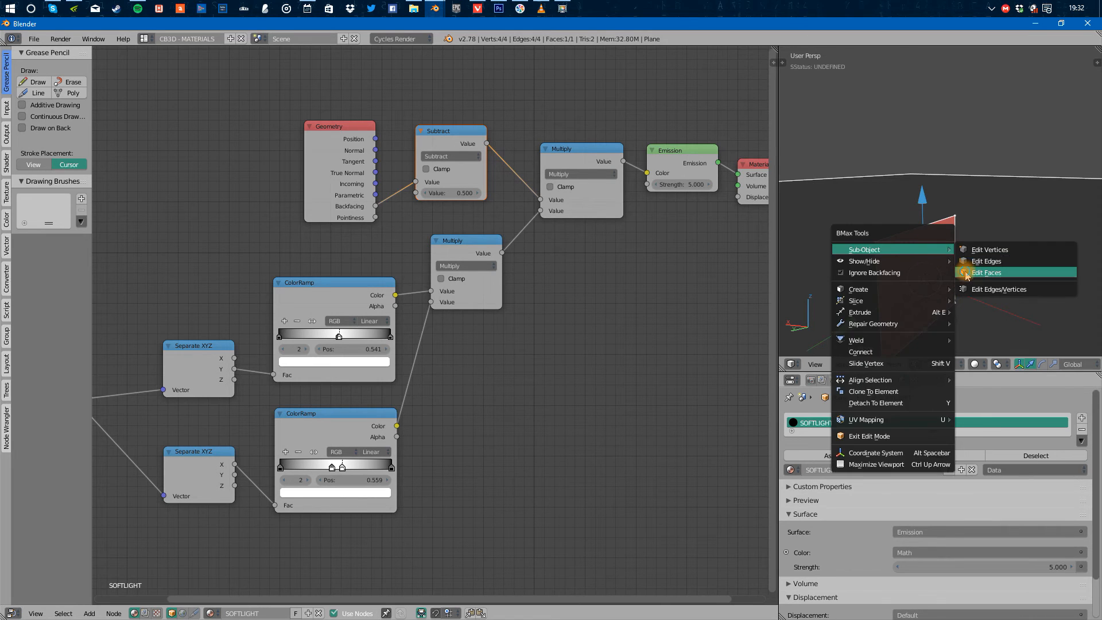
{"action": "left_click", "coordinate": [970, 270]}
{"action": "key", "text": "ctrl+f"}
{"action": "left_click", "coordinate": [921, 259]}
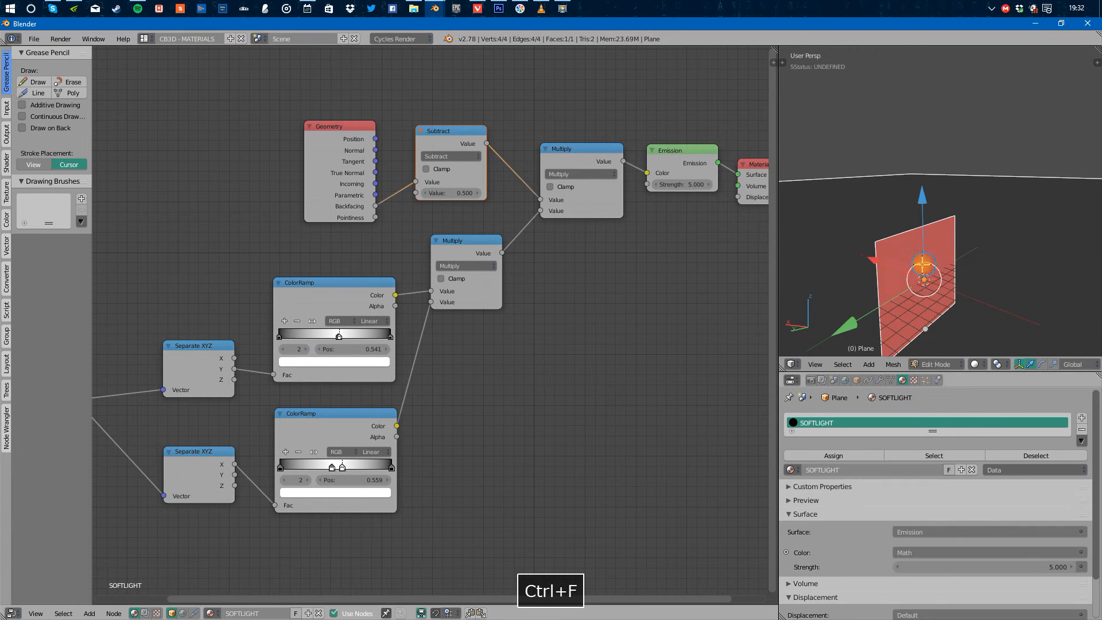
{"action": "key", "text": "Tab"}
{"action": "key", "text": "shift+z"}
{"action": "mouse_move", "coordinate": [921, 277]}
{"action": "left_mouse_down", "text": "alt"}
{"action": "mouse_move", "coordinate": [924, 289]}
{"action": "mouse_move", "coordinate": [983, 285]}
{"action": "mouse_move", "coordinate": [991, 254]}
{"action": "left_mouse_up", "text": "alt"}
Move the Multiply node that combines the two ColorRamps slightly farther away from them.
{"action": "left_click_drag", "start_coordinate": [569, 300], "coordinate": [582, 334], "text": "alt"}
{"action": "left_click", "coordinate": [602, 239]}
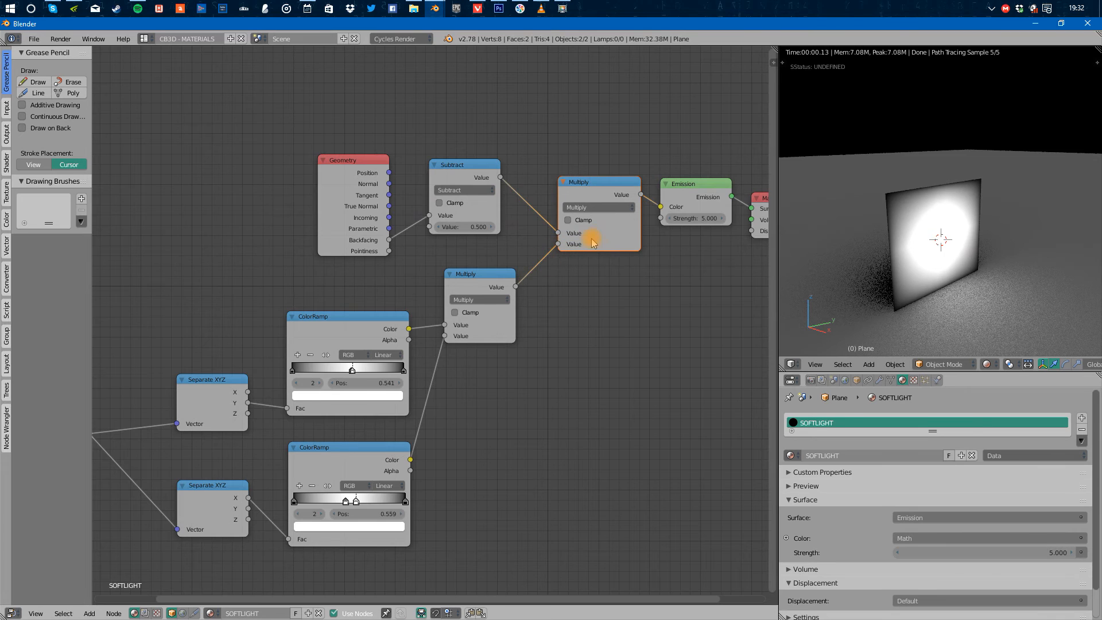
{"action": "left_click_drag", "start_coordinate": [474, 288], "coordinate": [491, 287]}
{"action": "left_click_drag", "start_coordinate": [469, 328], "coordinate": [494, 333], "text": "alt"}
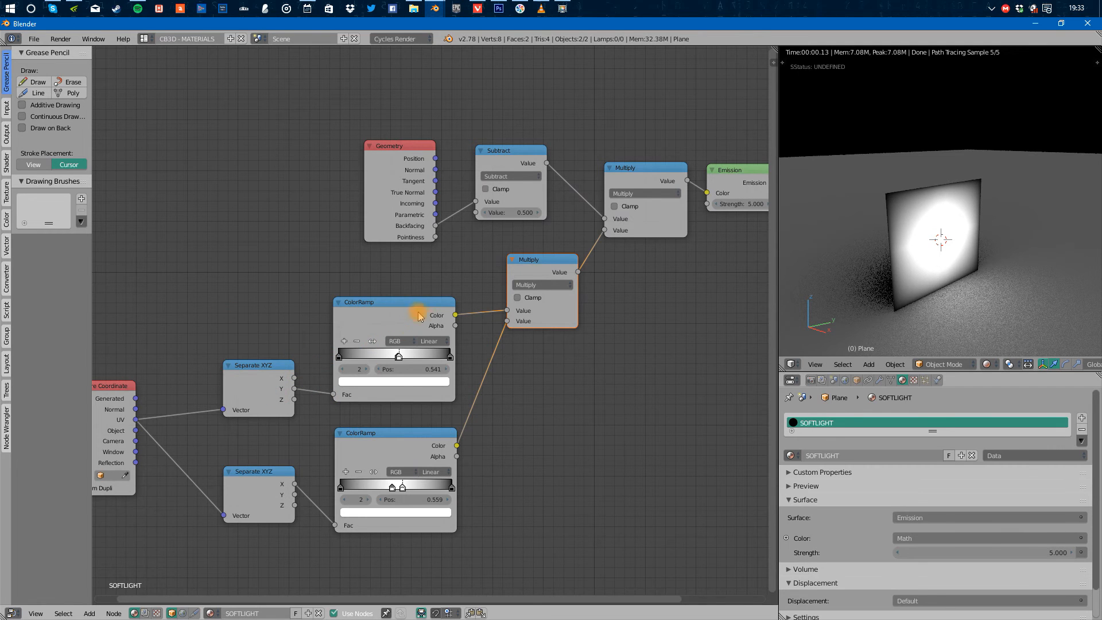
Space out both Separate XYZ nodes and the Texture Coordinate node from the ColorRamps, keeping the UV output connected.
{"action": "middle_click_drag", "start_coordinate": [453, 356], "coordinate": [489, 305]}
{"action": "left_click_drag", "start_coordinate": [305, 334], "coordinate": [292, 332]}
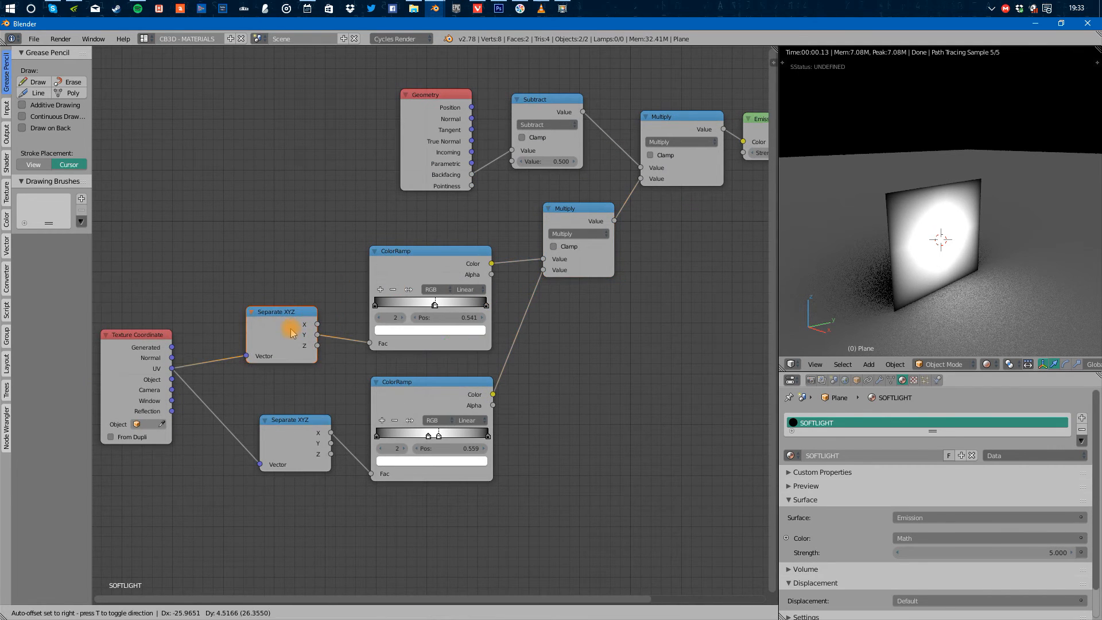
{"action": "left_click_drag", "start_coordinate": [281, 451], "coordinate": [261, 448]}
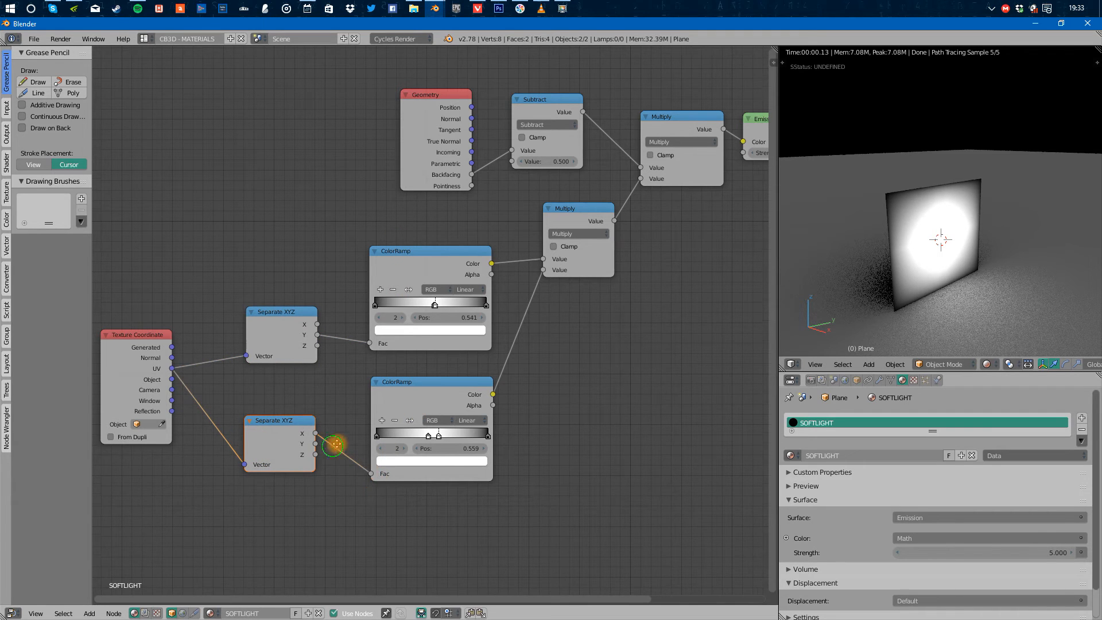
{"action": "middle_click_drag", "start_coordinate": [424, 347], "coordinate": [519, 343]}
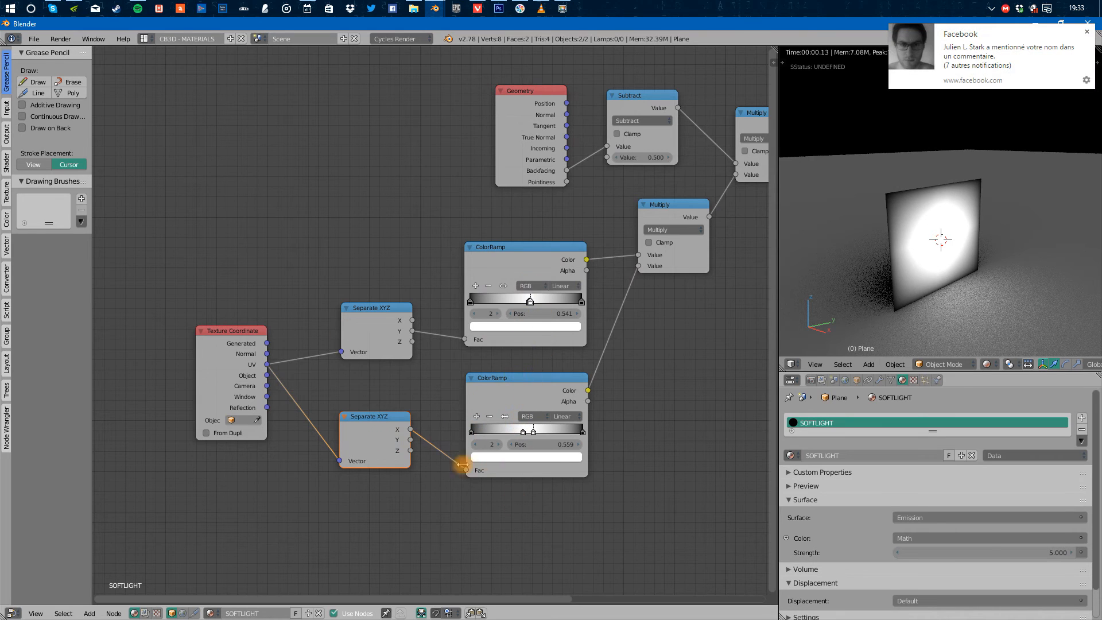
{"action": "left_click", "coordinate": [1086, 33]}
{"action": "left_click_drag", "start_coordinate": [256, 350], "coordinate": [234, 324]}
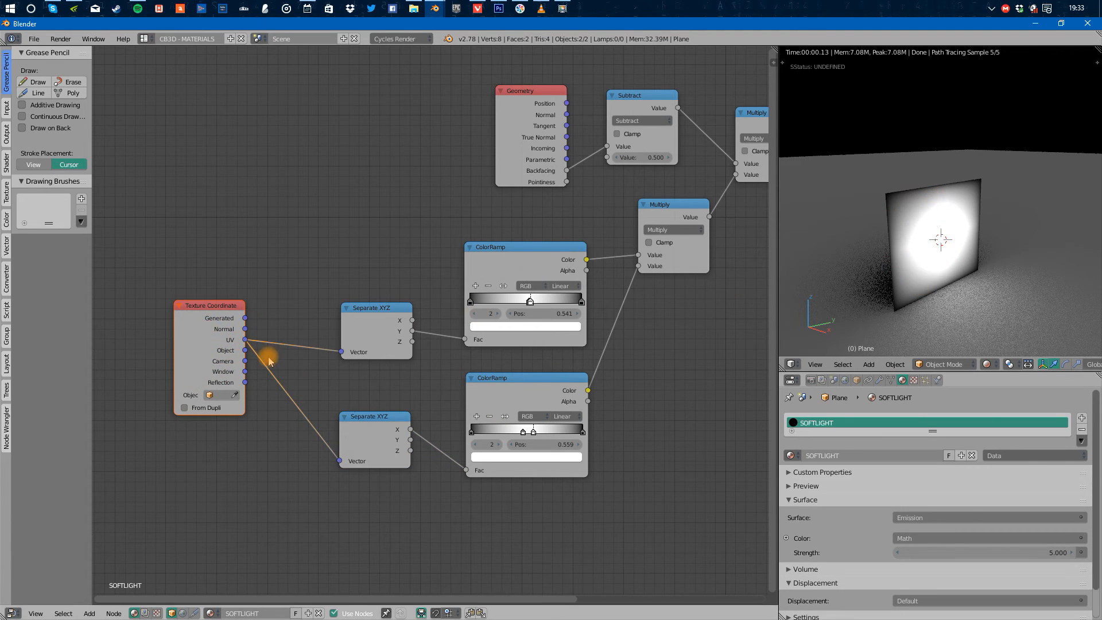
{"action": "left_click_drag", "start_coordinate": [250, 345], "coordinate": [246, 340], "text": "ctrl"}
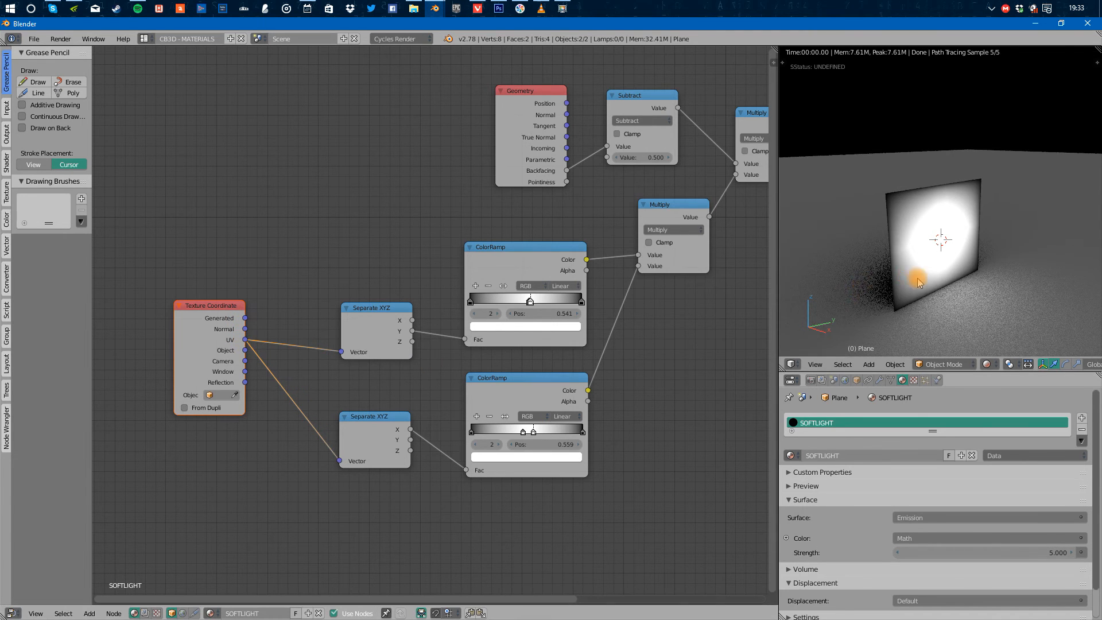
Put the light plane in Edit Mode and show its UV layout in the UV/Image Editor in place of the Properties editor.
{"action": "left_click_drag", "start_coordinate": [918, 278], "coordinate": [900, 265], "text": "alt"}
{"action": "key", "text": "Tab"}
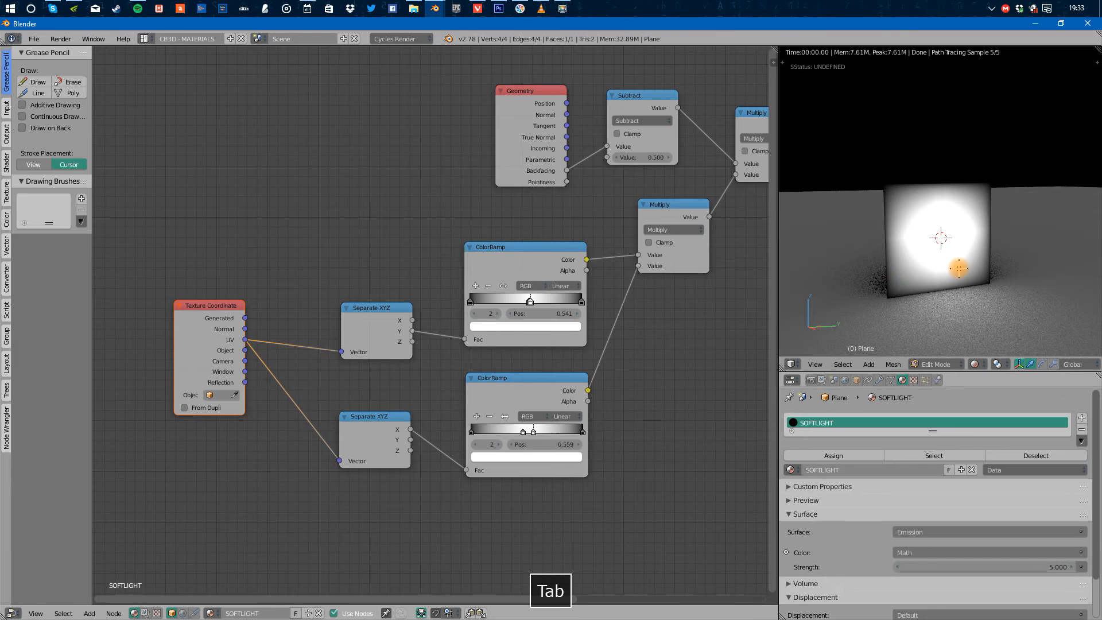
{"action": "left_click", "coordinate": [791, 380]}
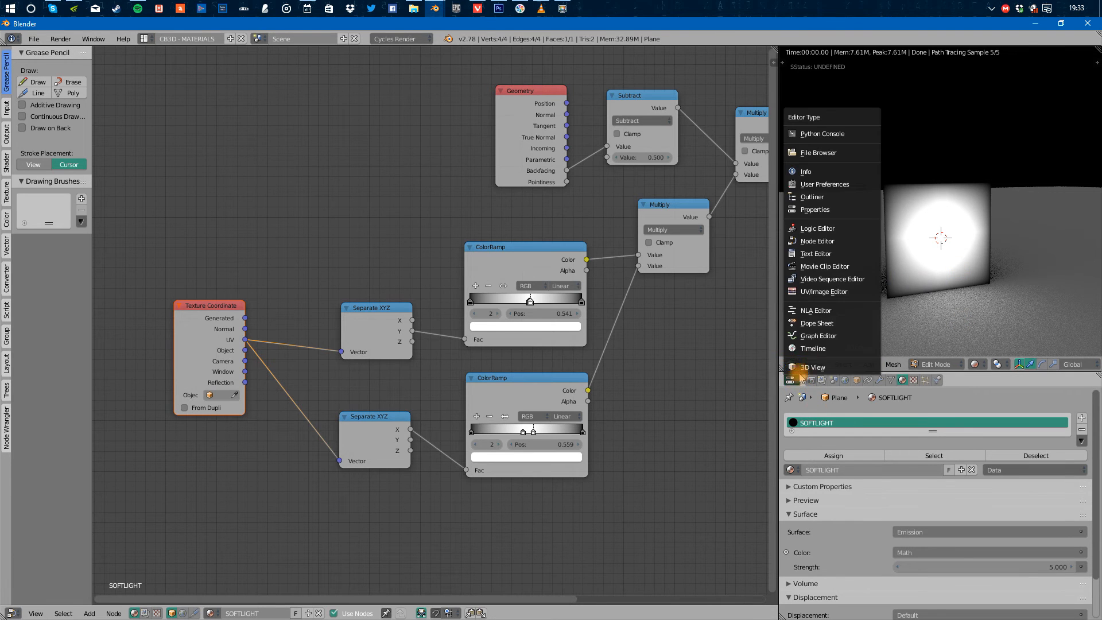
{"action": "left_click", "coordinate": [817, 291]}
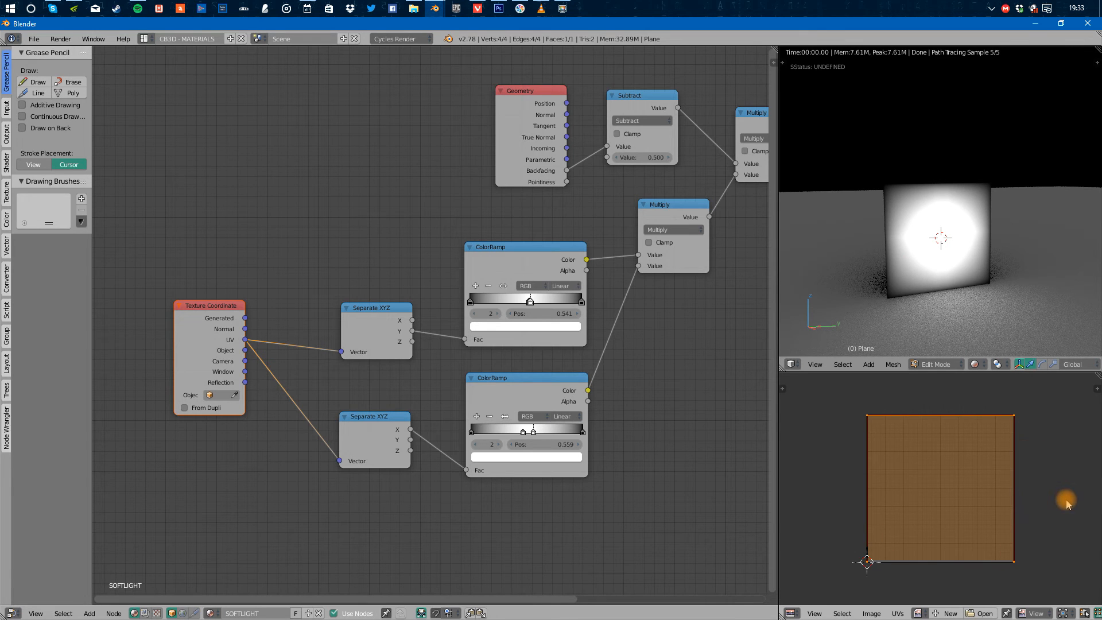
Try shrinking the plane's UV face toward the center of the UV square, then undo the scaling.
{"action": "key", "text": "s"}
{"action": "left_click", "coordinate": [1004, 492]}
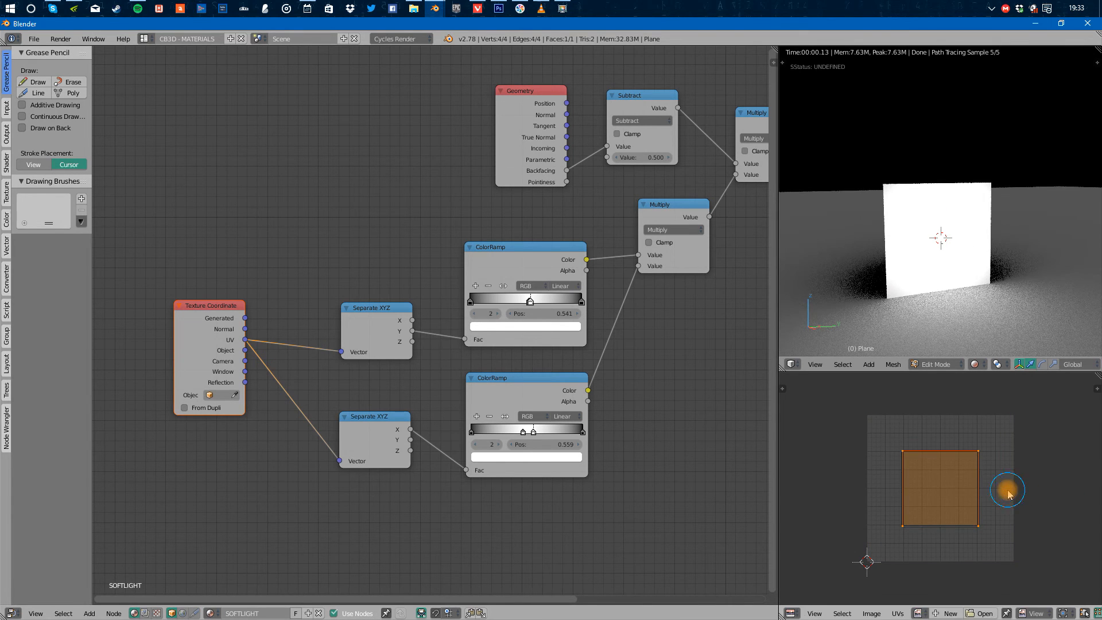
{"action": "key", "text": "g"}
{"action": "right_click", "coordinate": [967, 450]}
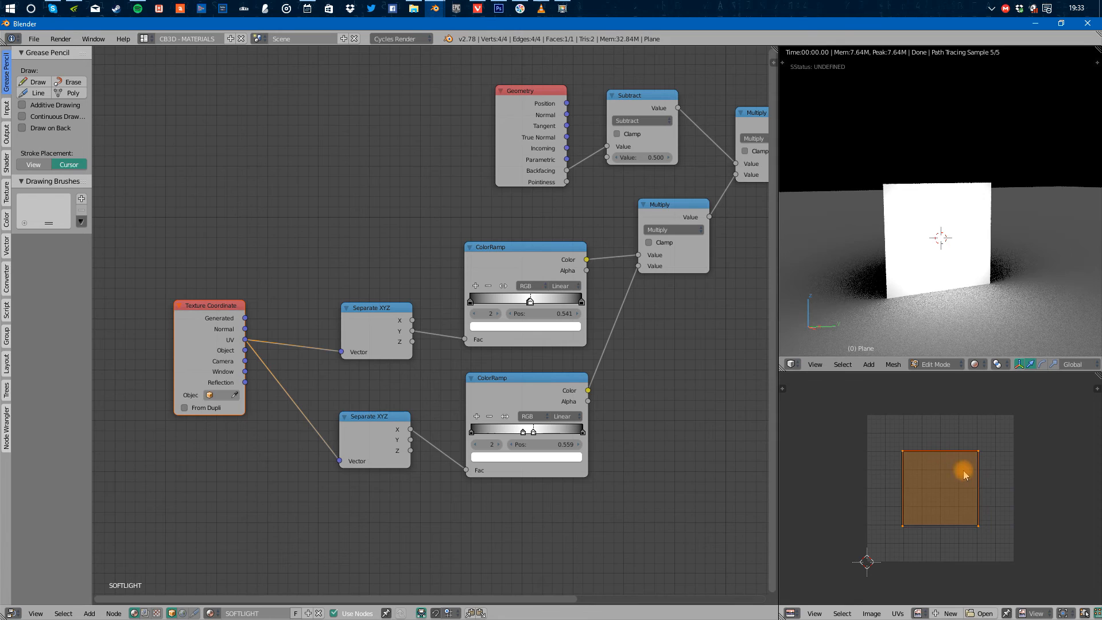
{"action": "key", "text": "ctrl+z"}
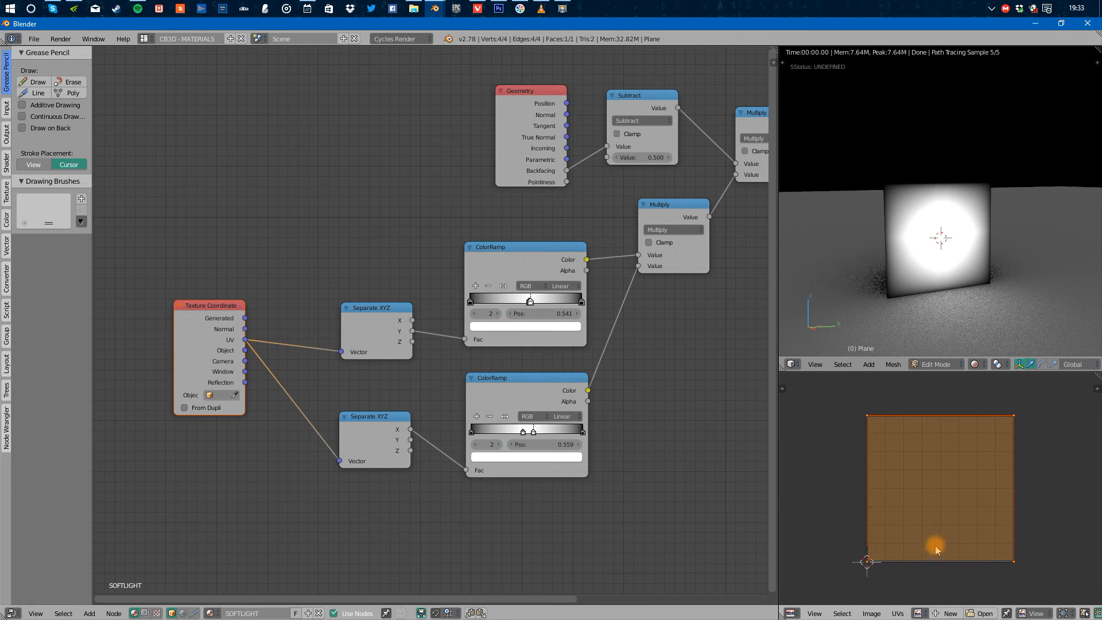
Try moving the whole UV face outside the UV square, then undo the move.
{"action": "key", "text": "g"}
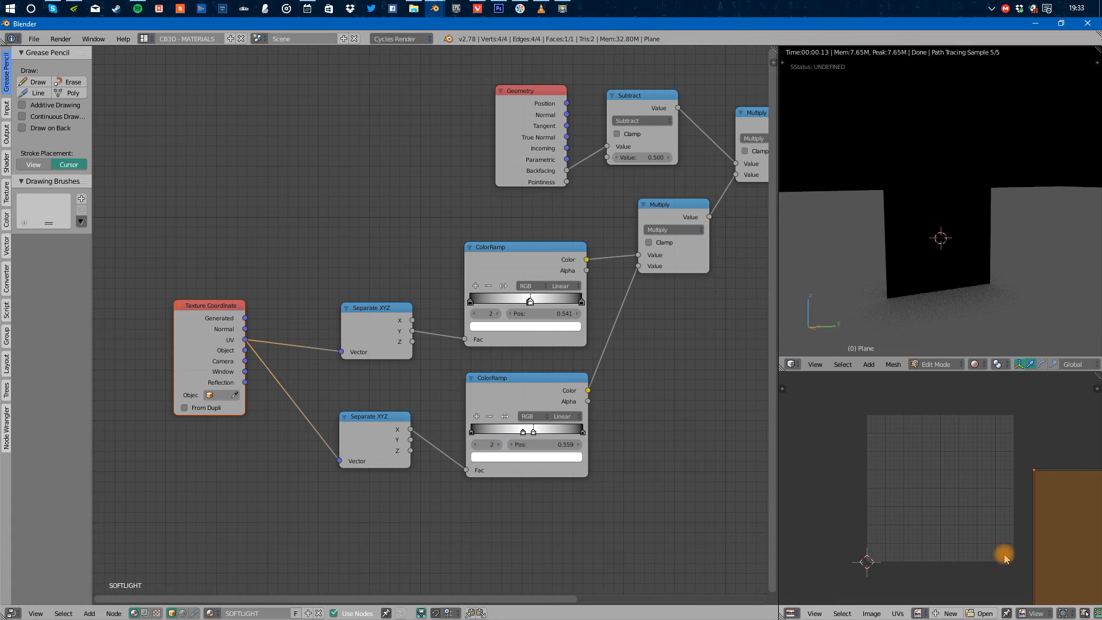
{"action": "key", "text": "ctrl+z"}
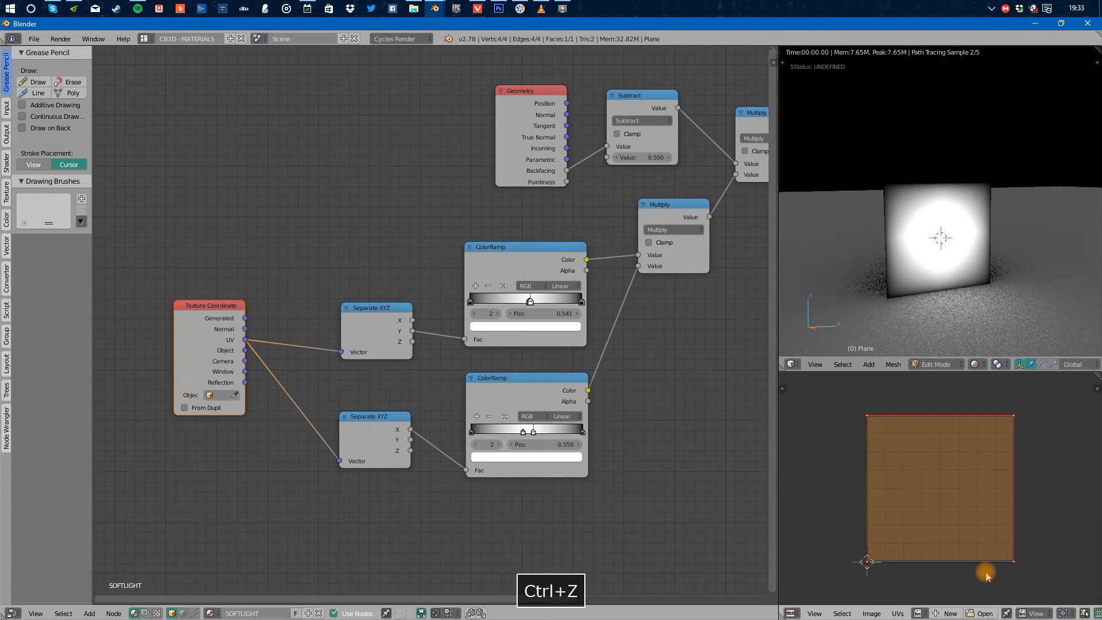
{"action": "key", "text": "ctrl+z"}
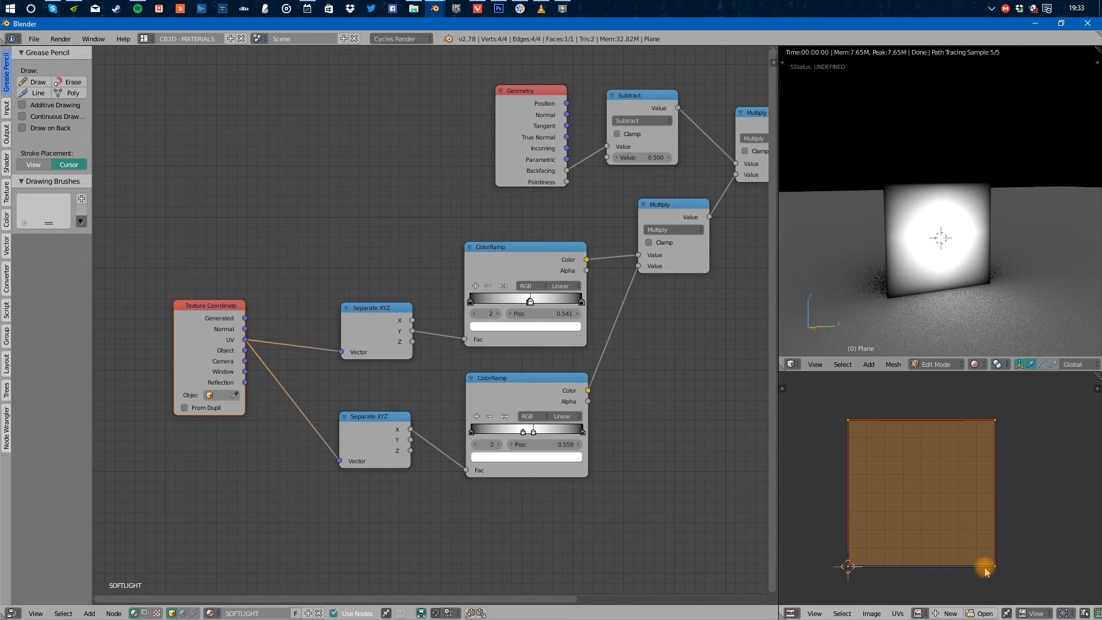
Try pulling two opposite corners of the UV face inward to distort the falloff, then undo both moves.
{"action": "right_click", "coordinate": [995, 568]}
{"action": "key", "text": "g"}
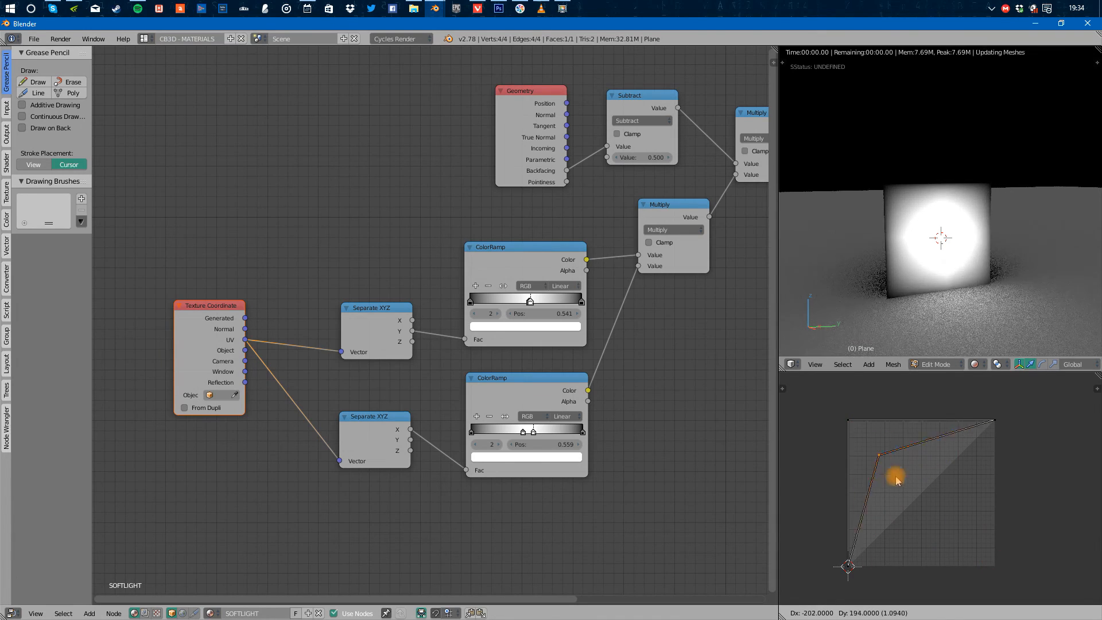
{"action": "left_click", "coordinate": [964, 512]}
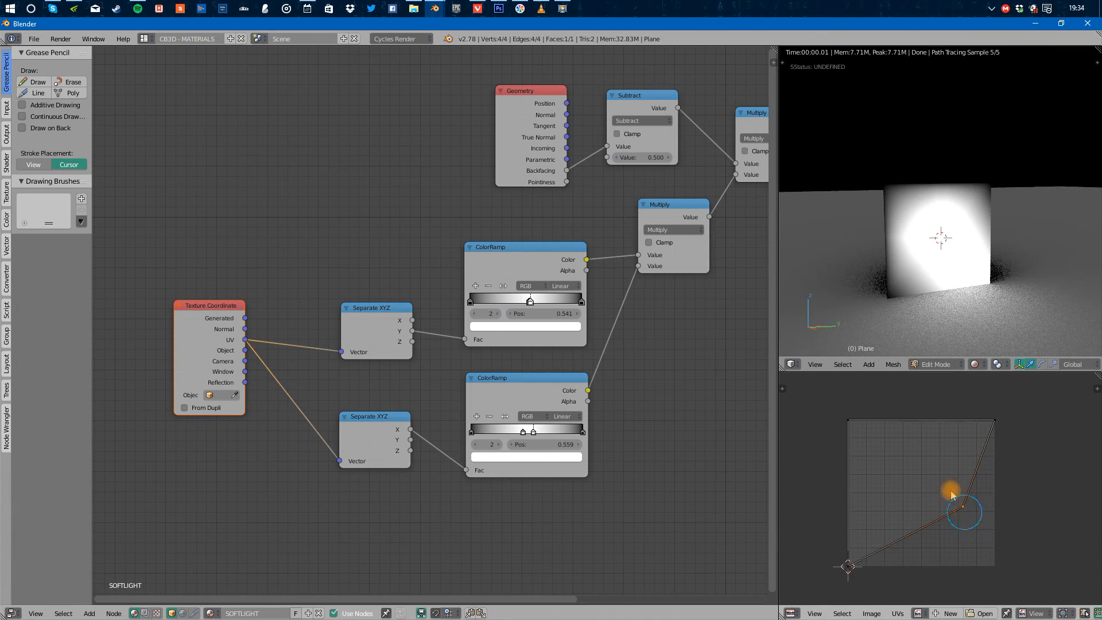
{"action": "right_click", "coordinate": [854, 423]}
{"action": "key", "text": "g"}
{"action": "left_click", "coordinate": [906, 464]}
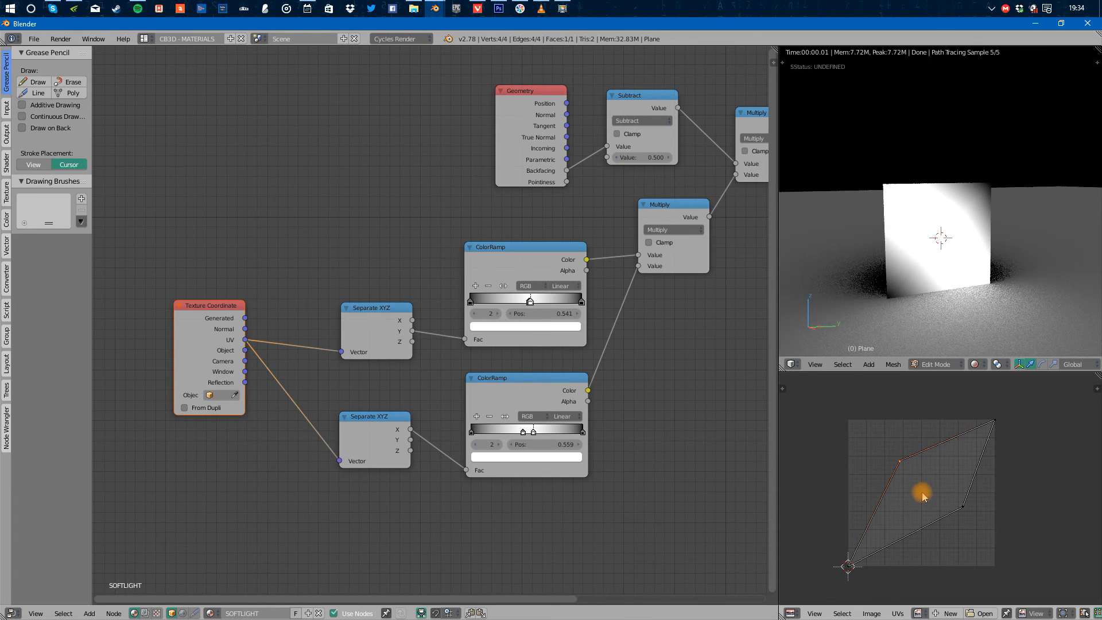
{"action": "key", "text": "ctrl+z"}
{"action": "key", "text": "ctrl+z"}
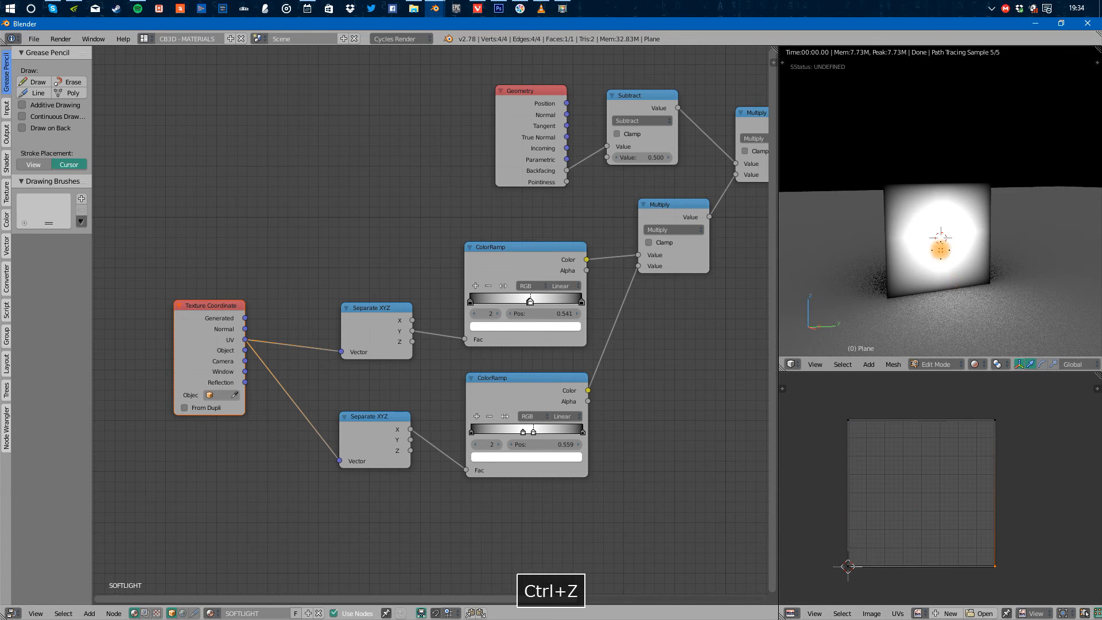
Switch the 3D view out of rendered shading and move the Material Output node farther from the Emission node.
{"action": "key", "text": "shift+z"}
{"action": "middle_click_drag", "start_coordinate": [560, 332], "coordinate": [417, 364]}
{"action": "middle_click_drag", "start_coordinate": [727, 247], "coordinate": [540, 331]}
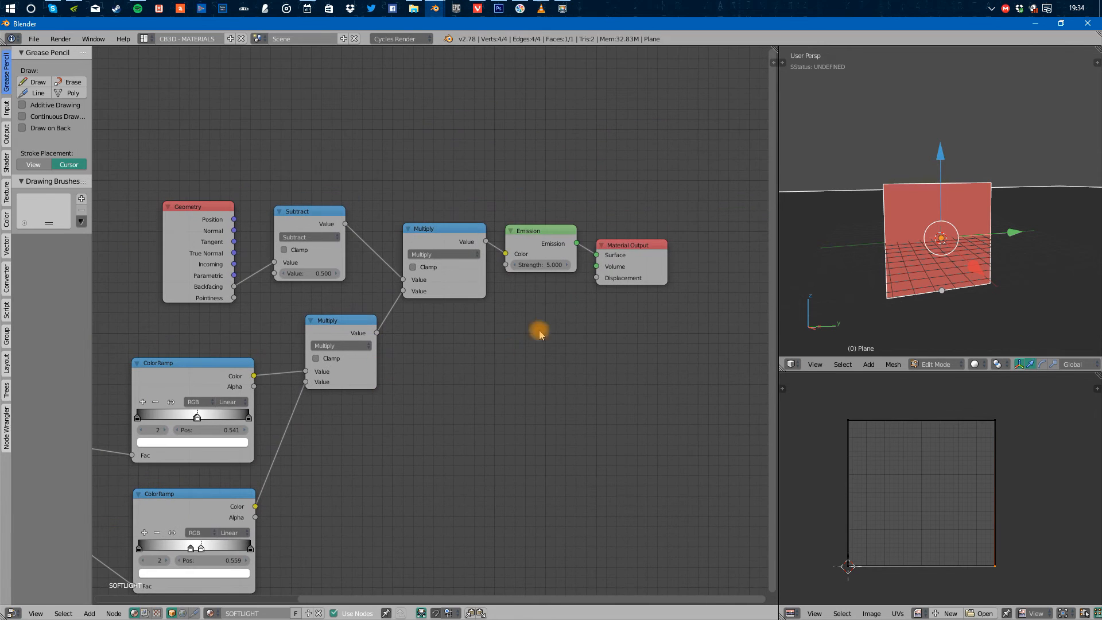
{"action": "left_click_drag", "start_coordinate": [651, 247], "coordinate": [664, 271]}
{"action": "middle_click_drag", "start_coordinate": [546, 339], "coordinate": [609, 327]}
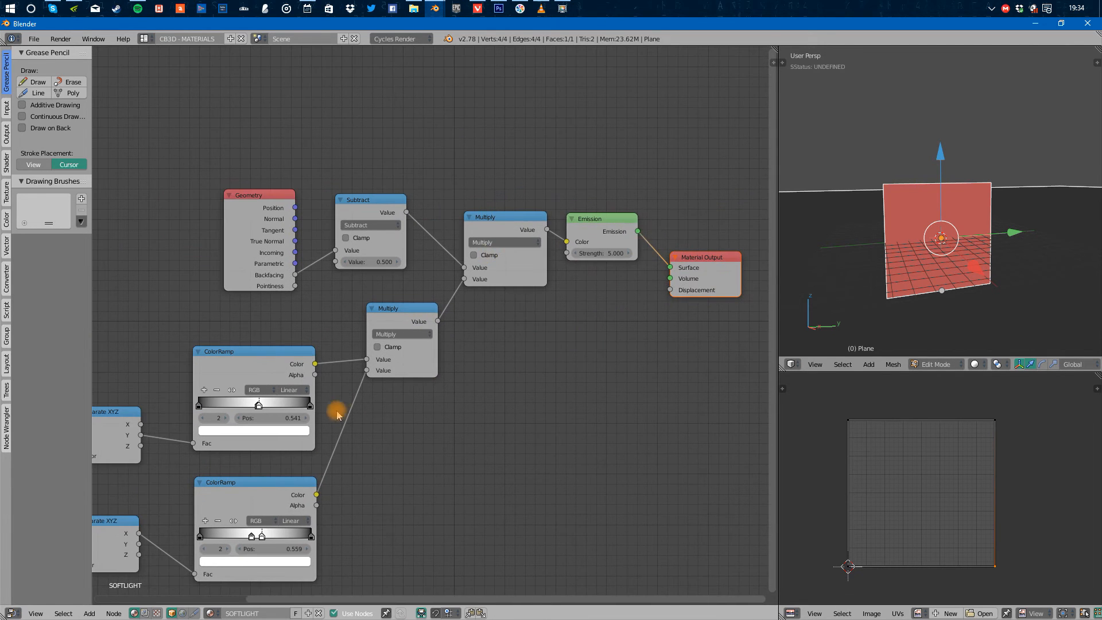
{"action": "middle_click_drag", "start_coordinate": [311, 449], "coordinate": [540, 398]}
{"action": "middle_click_drag", "start_coordinate": [727, 391], "coordinate": [458, 425]}
{"action": "mouse_move", "coordinate": [529, 358]}
{"action": "middle_mouse_down"}
{"action": "mouse_move", "coordinate": [480, 396]}
{"action": "mouse_move", "coordinate": [475, 413]}
{"action": "middle_mouse_up"}
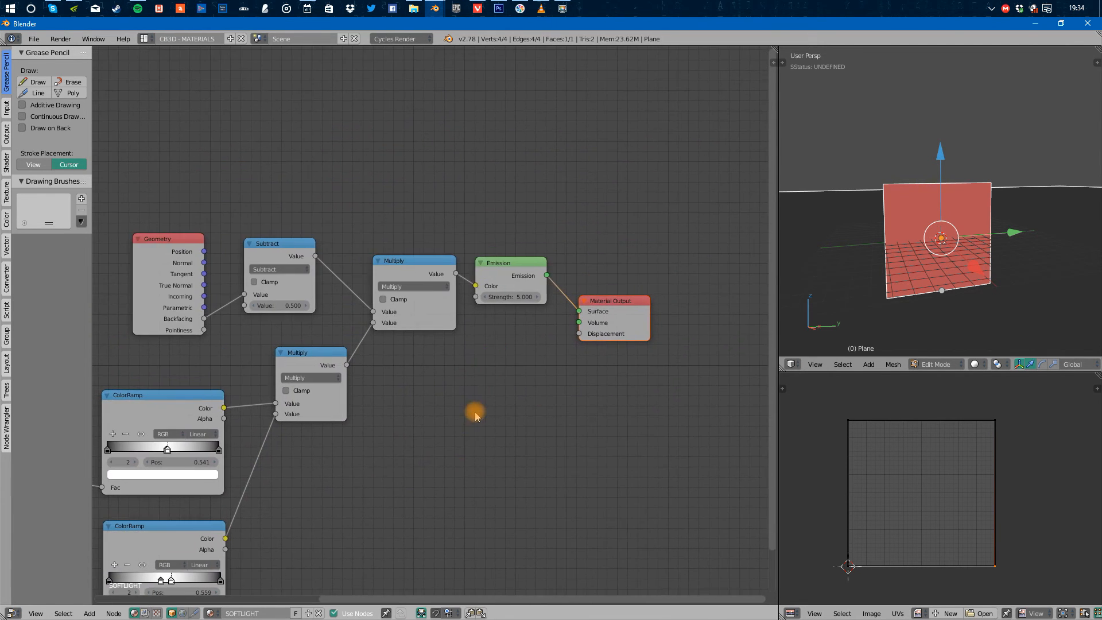
Move the Texture Coordinate node closer to the two Separate XYZ nodes.
{"action": "middle_click_drag", "start_coordinate": [323, 487], "coordinate": [577, 376]}
{"action": "middle_click_drag", "start_coordinate": [459, 398], "coordinate": [496, 427]}
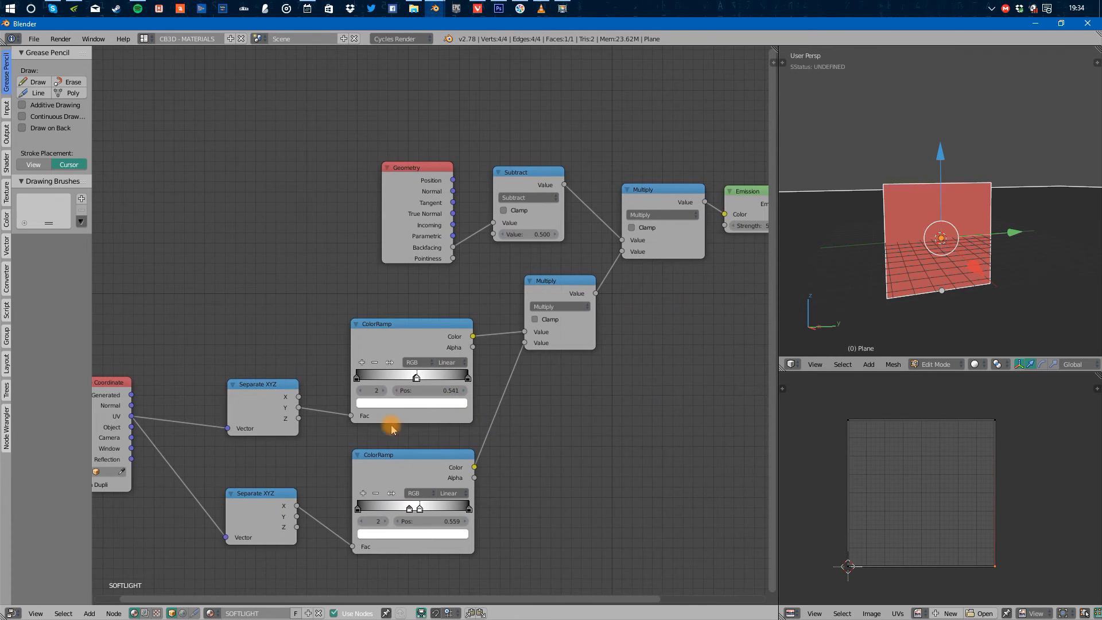
{"action": "middle_click_drag", "start_coordinate": [146, 423], "coordinate": [277, 422]}
{"action": "left_click_drag", "start_coordinate": [225, 411], "coordinate": [279, 404]}
{"action": "middle_click_drag", "start_coordinate": [551, 382], "coordinate": [228, 375]}
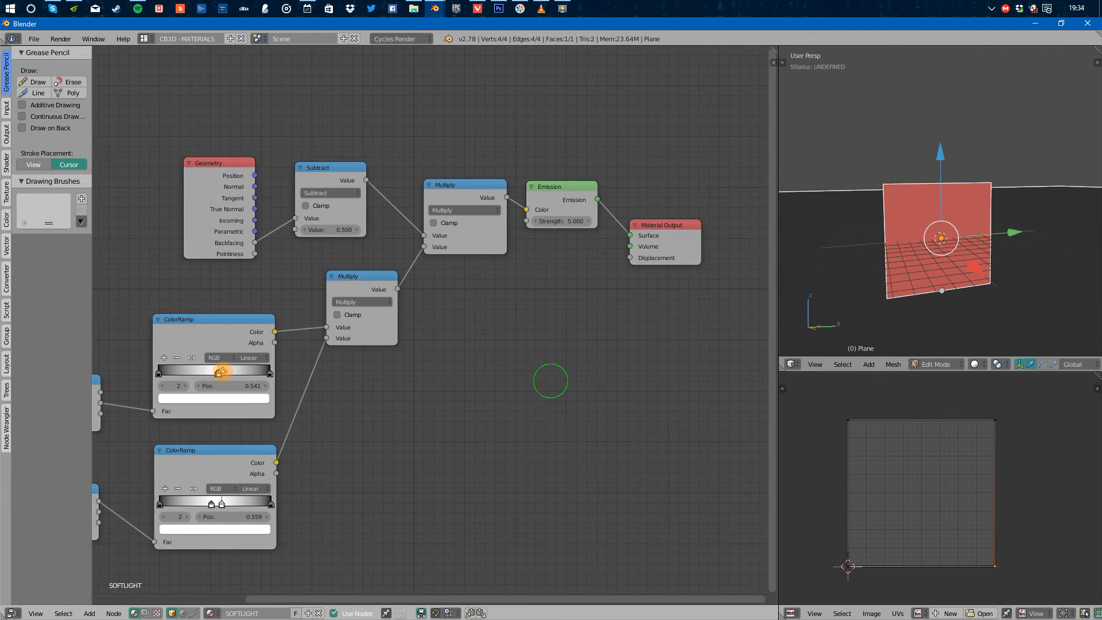
Raise the Emission node's strength sharply, then set it back to 5.
{"action": "mouse_move", "coordinate": [461, 328]}
{"action": "middle_mouse_down"}
{"action": "mouse_move", "coordinate": [339, 358]}
{"action": "mouse_move", "coordinate": [490, 345]}
{"action": "mouse_move", "coordinate": [644, 271]}
{"action": "mouse_move", "coordinate": [645, 330]}
{"action": "mouse_move", "coordinate": [562, 343]}
{"action": "middle_mouse_up"}
{"action": "scroll", "coordinate": [645, 329], "scroll_direction": "down", "scroll_amount": 1}
{"action": "mouse_move", "coordinate": [630, 353]}
{"action": "middle_mouse_down"}
{"action": "mouse_move", "coordinate": [593, 342]}
{"action": "mouse_move", "coordinate": [646, 353]}
{"action": "middle_mouse_up"}
{"action": "left_click_drag", "start_coordinate": [638, 261], "coordinate": [659, 260]}
{"action": "left_click", "coordinate": [579, 233]}
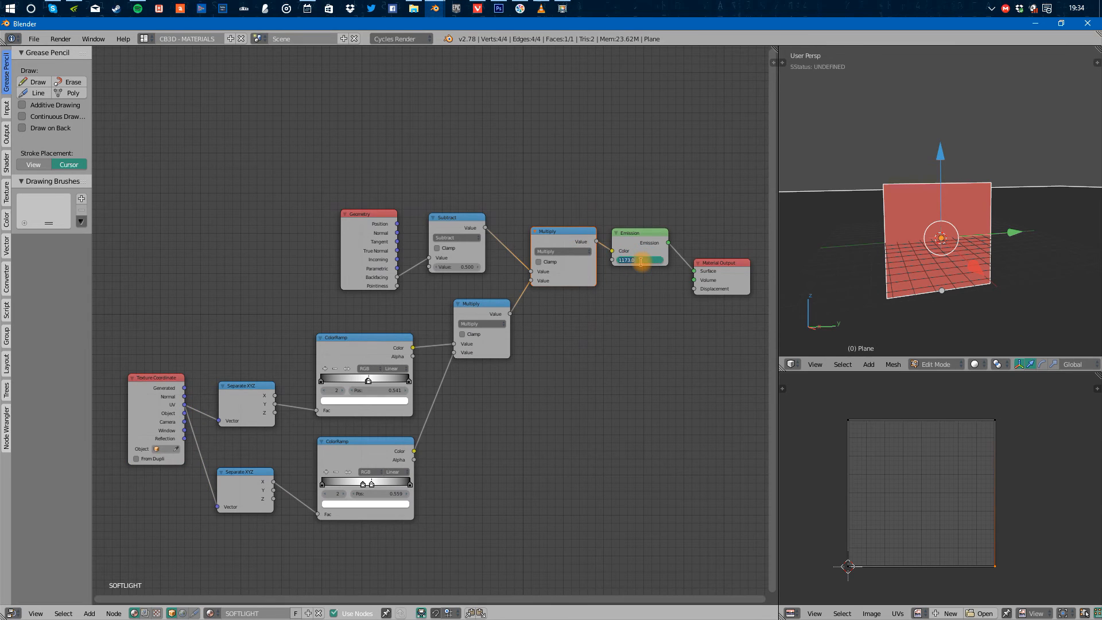
{"action": "type", "text": "5"}
{"action": "key", "text": "Return"}
{"action": "left_click_drag", "start_coordinate": [982, 287], "coordinate": [947, 265], "text": "alt"}
Move the Texture Coordinate node slightly farther from the two Separate XYZ nodes.
{"action": "middle_click_drag", "start_coordinate": [471, 359], "coordinate": [539, 342]}
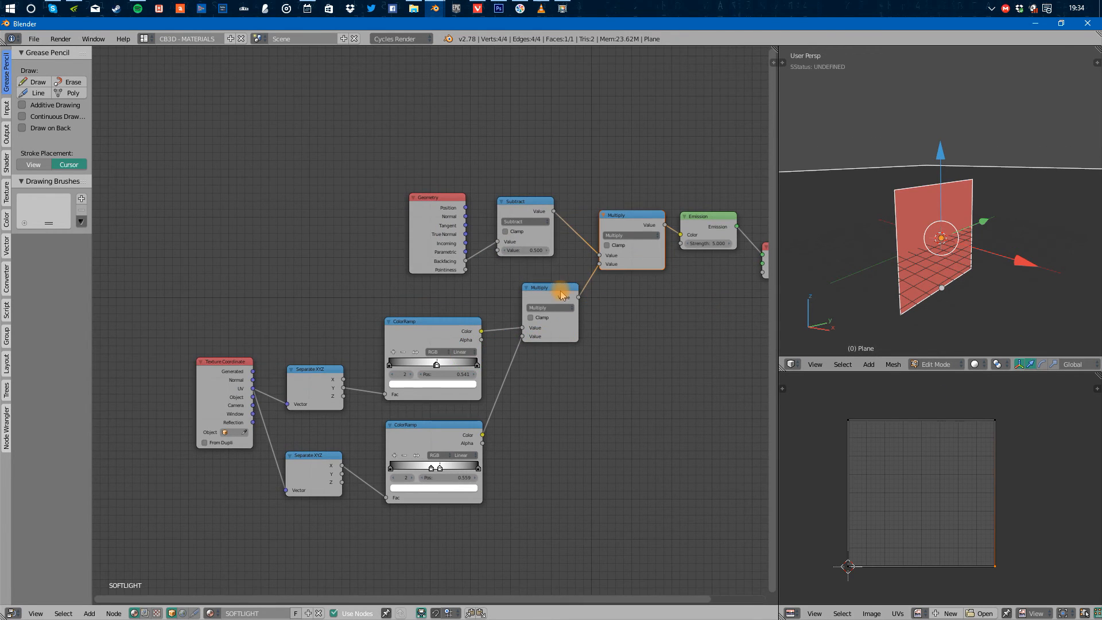
{"action": "middle_click_drag", "start_coordinate": [431, 380], "coordinate": [529, 365]}
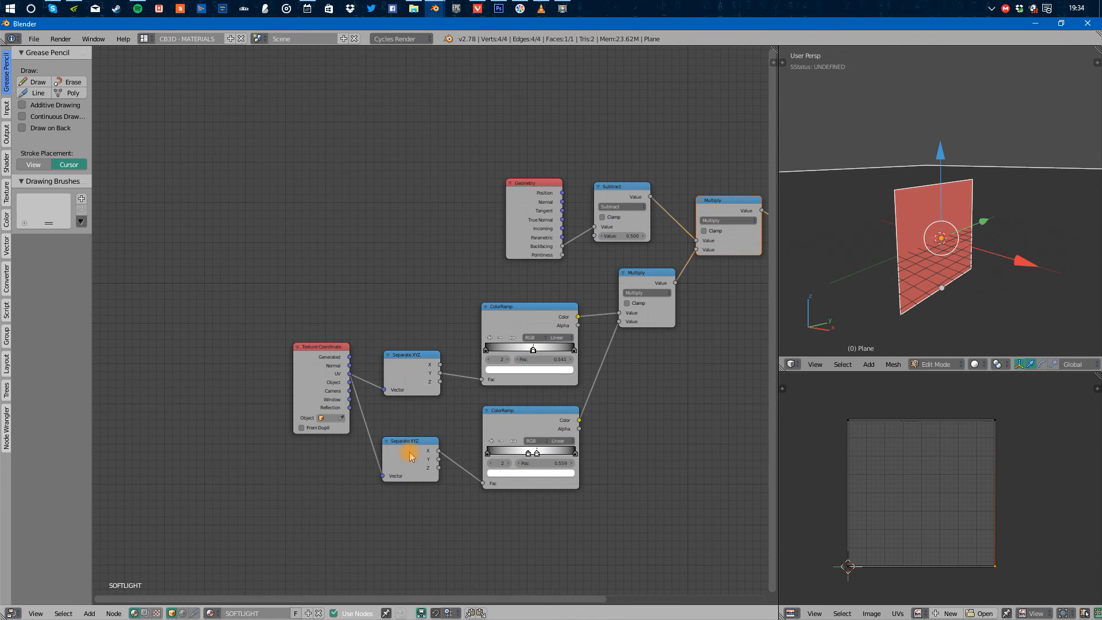
{"action": "left_click_drag", "start_coordinate": [298, 376], "coordinate": [267, 385]}
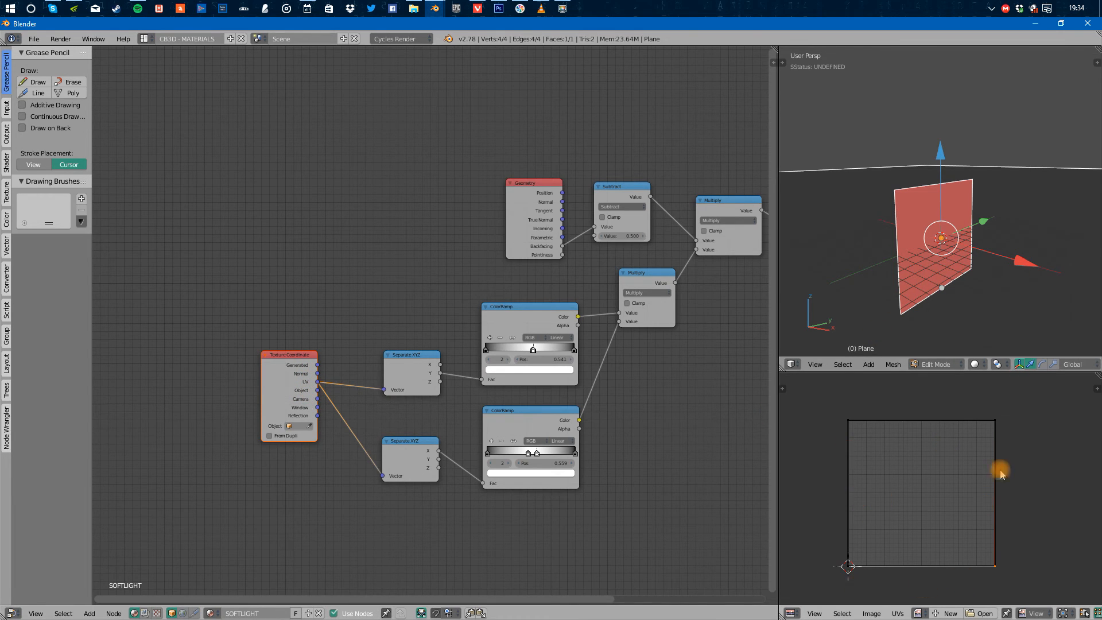
Examine how the Separate XYZ outputs run through the two ColorRamps into the Multiply nodes.
{"action": "middle_click_drag", "start_coordinate": [573, 327], "coordinate": [528, 351]}
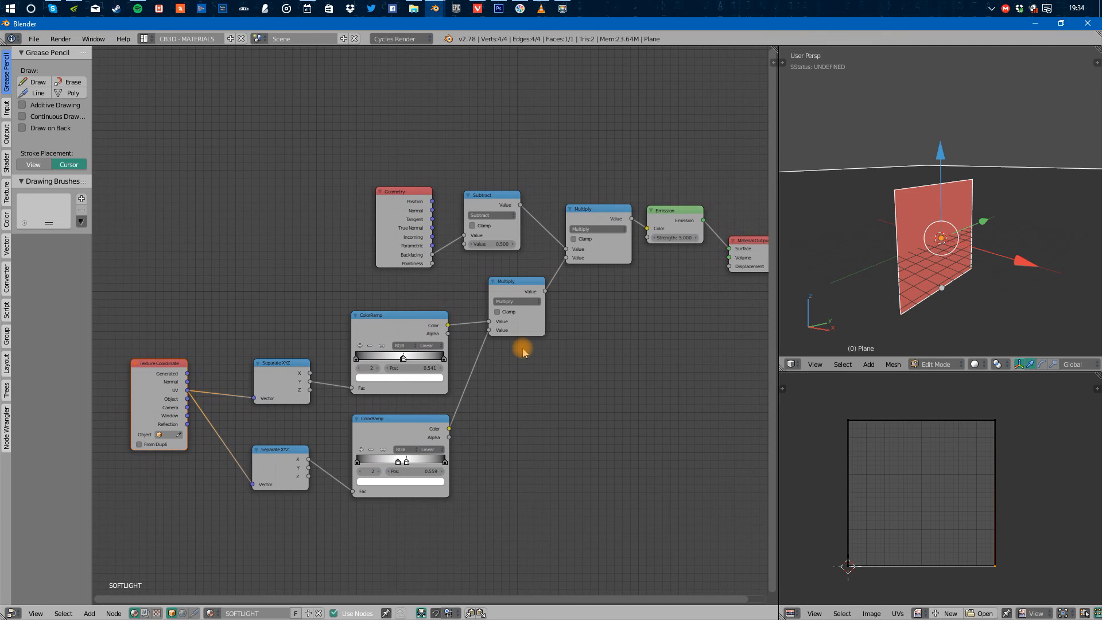
{"action": "scroll", "coordinate": [531, 343], "scroll_direction": "up", "scroll_amount": 5}
{"action": "middle_click_drag", "start_coordinate": [595, 318], "coordinate": [175, 403]}
{"action": "scroll", "coordinate": [378, 348], "scroll_direction": "up", "scroll_amount": 3}
{"action": "middle_click_drag", "start_coordinate": [347, 311], "coordinate": [356, 359]}
{"action": "scroll", "coordinate": [431, 319], "scroll_direction": "down", "scroll_amount": 4}
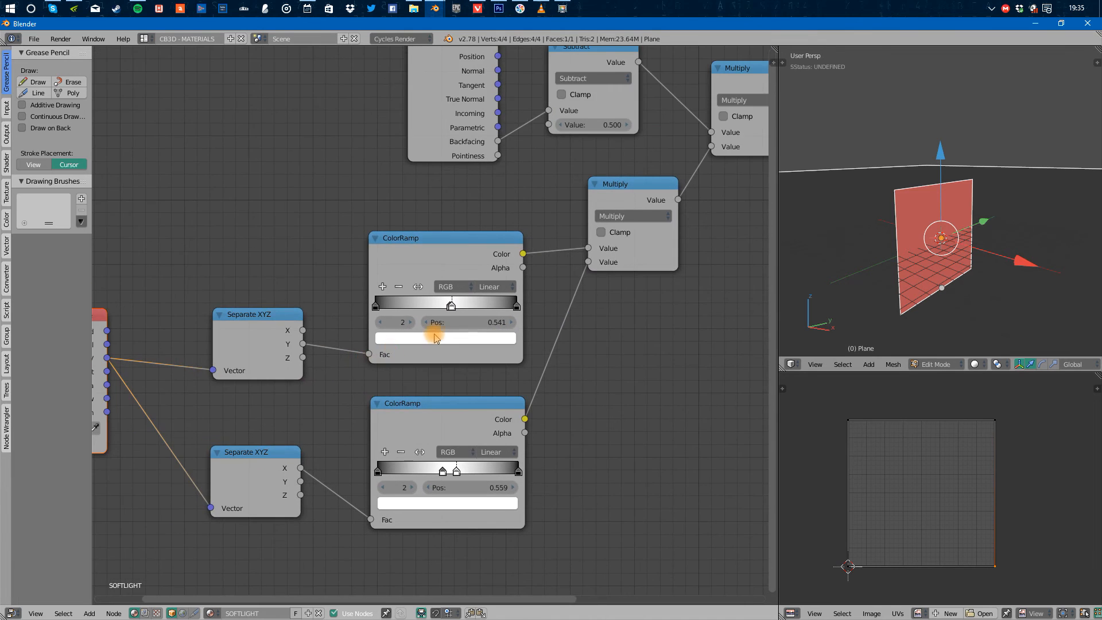
{"action": "middle_click_drag", "start_coordinate": [525, 323], "coordinate": [455, 376]}
{"action": "scroll", "coordinate": [461, 379], "scroll_direction": "down", "scroll_amount": 3}
{"action": "middle_click_drag", "start_coordinate": [593, 354], "coordinate": [523, 372]}
Relink the final Multiply node's value output to the Emission node's Color input.
{"action": "right_click_drag", "start_coordinate": [539, 263], "coordinate": [544, 292], "text": "ctrl"}
{"action": "left_click_drag", "start_coordinate": [540, 262], "coordinate": [555, 271]}
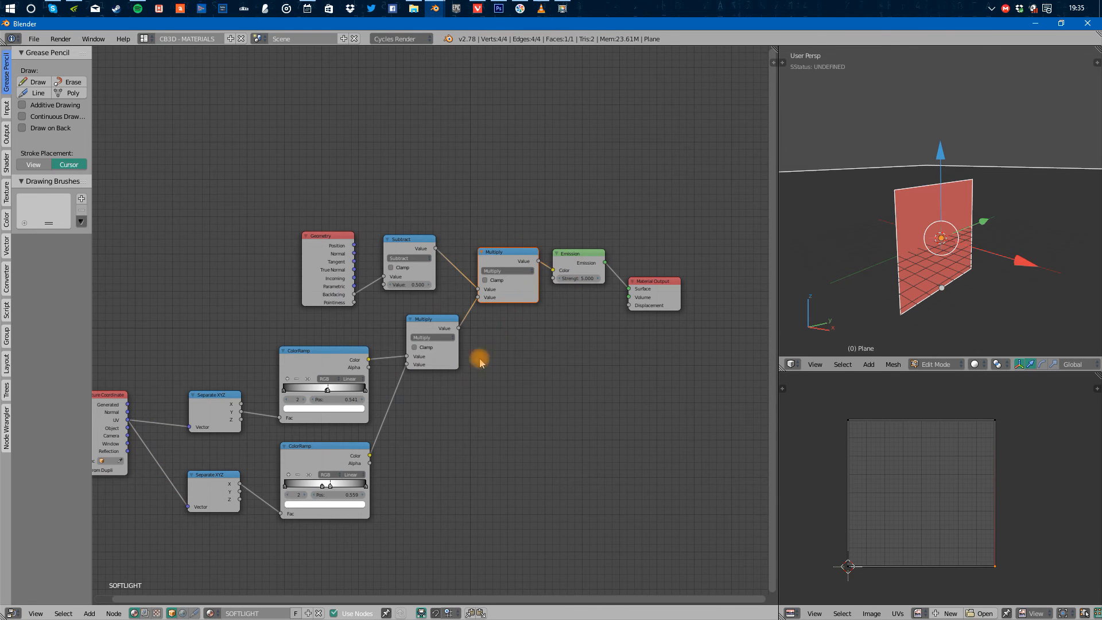
{"action": "middle_click_drag", "start_coordinate": [480, 362], "coordinate": [504, 351]}
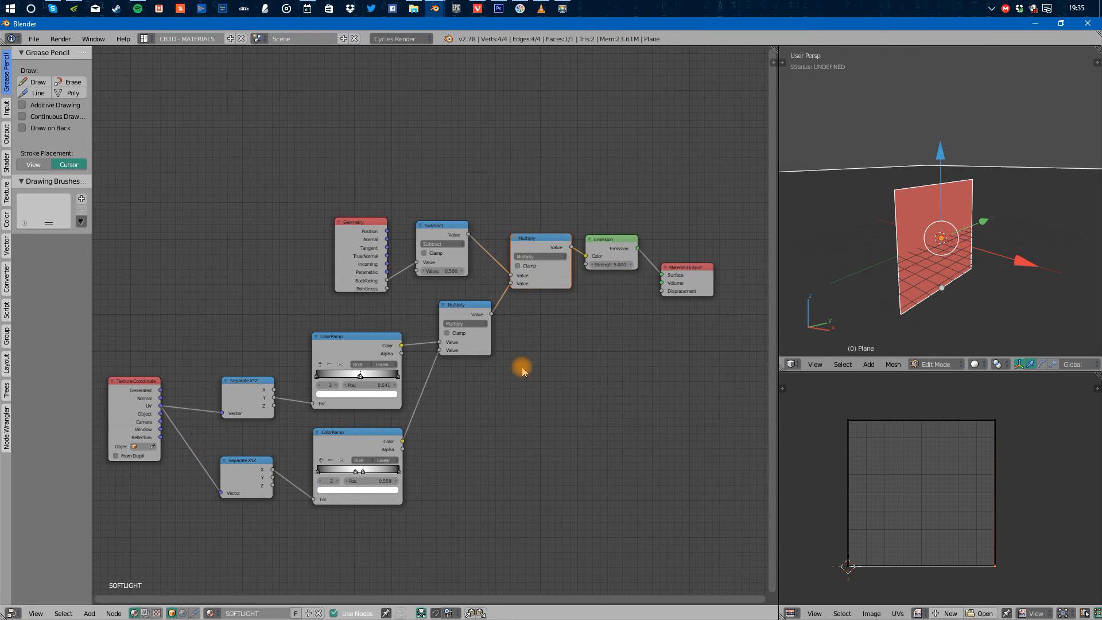
{"action": "middle_click_drag", "start_coordinate": [599, 453], "coordinate": [608, 458]}
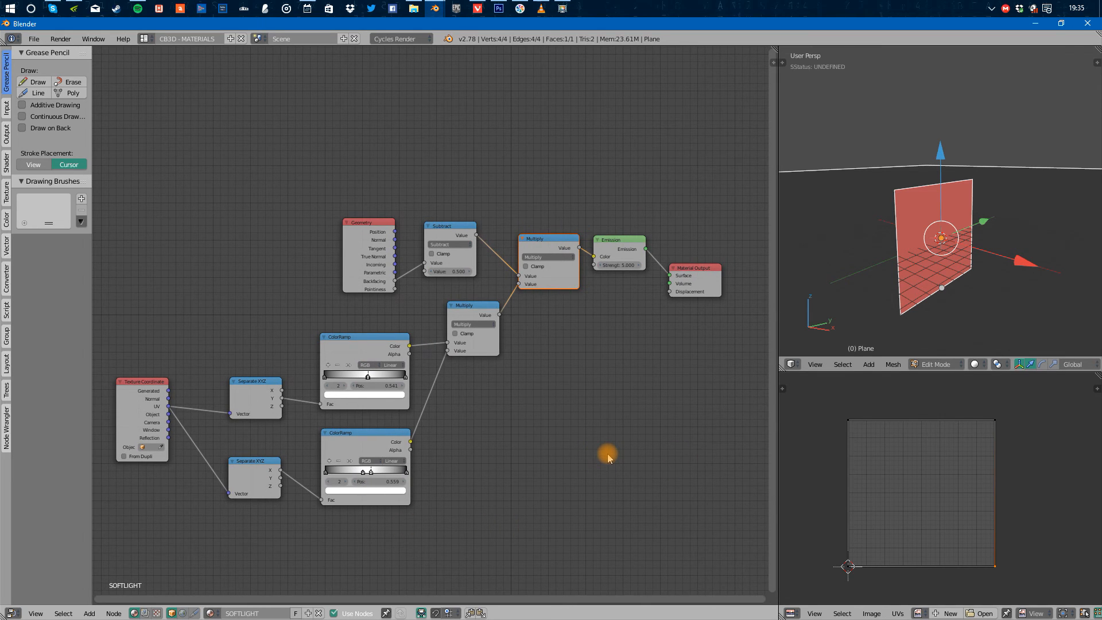
{"action": "middle_click_drag", "start_coordinate": [330, 390], "coordinate": [428, 347]}
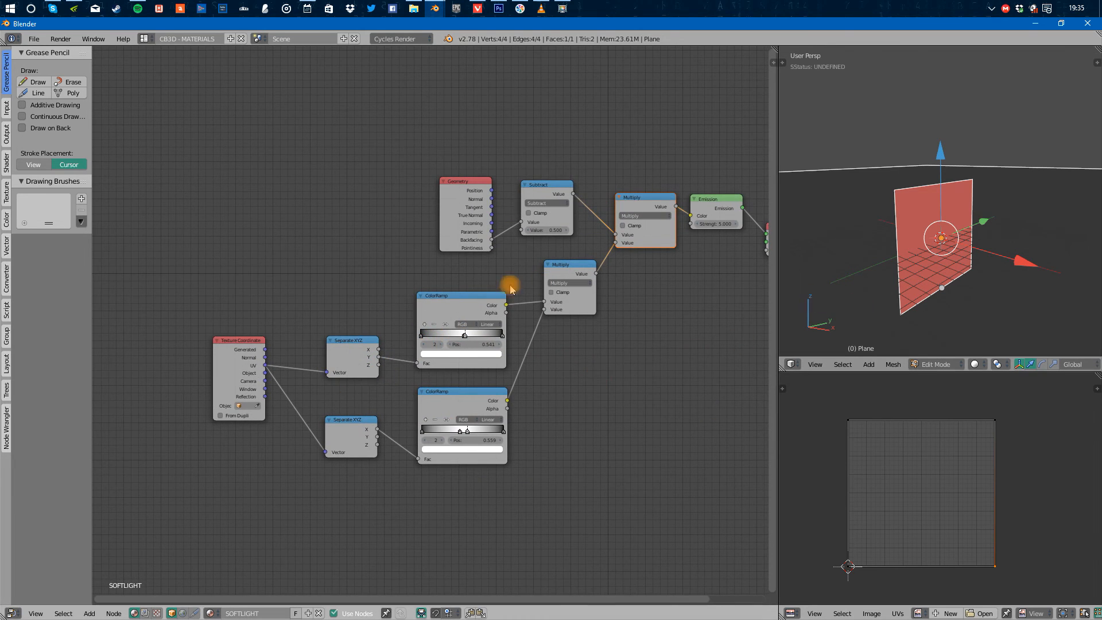
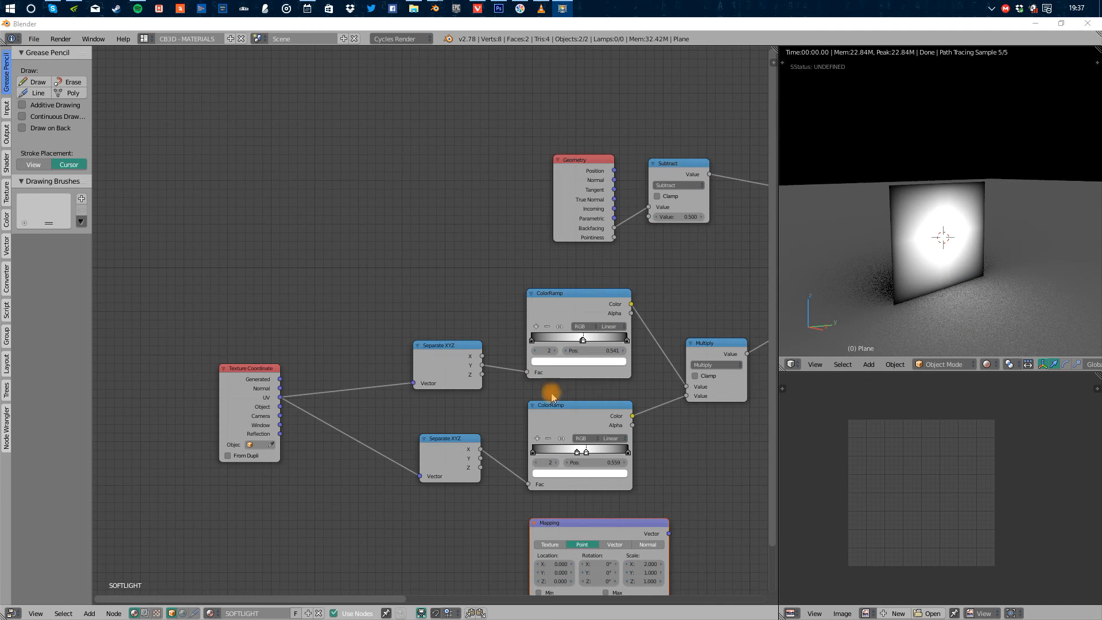
Move the Mapping node toward the end of the chain and widen the gap between the final Multiply and Emission nodes.
{"action": "middle_click_drag", "start_coordinate": [586, 417], "coordinate": [312, 376]}
{"action": "middle_click_drag", "start_coordinate": [450, 378], "coordinate": [328, 427]}
{"action": "left_click_drag", "start_coordinate": [222, 543], "coordinate": [605, 334]}
{"action": "middle_click_drag", "start_coordinate": [585, 247], "coordinate": [413, 340]}
{"action": "left_click_drag", "start_coordinate": [414, 297], "coordinate": [236, 328]}
{"action": "left_click_drag", "start_coordinate": [517, 310], "coordinate": [586, 297]}
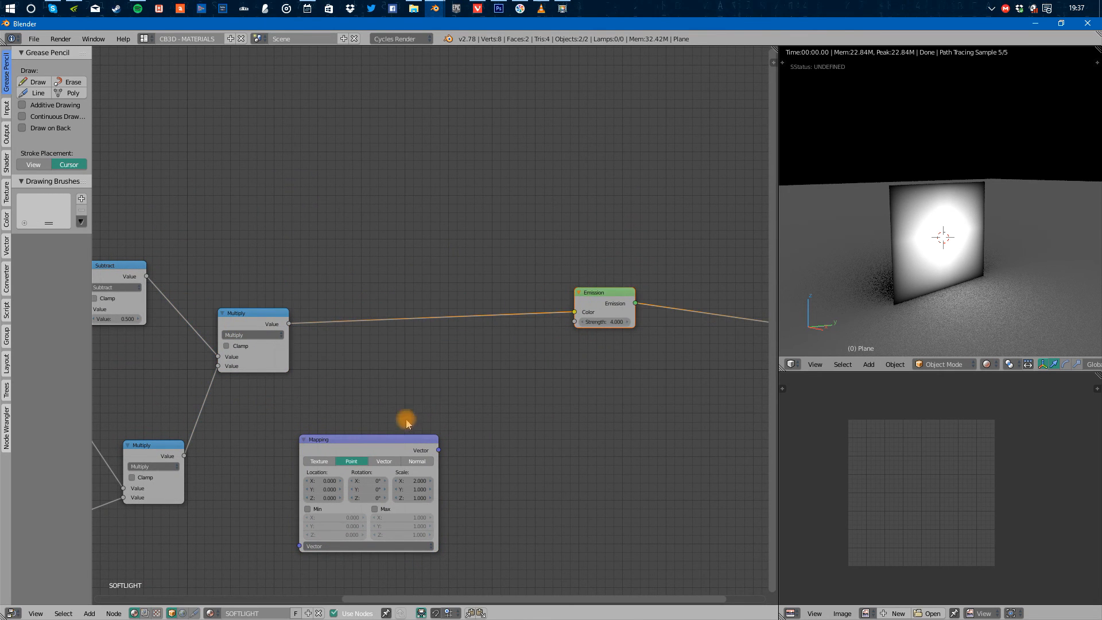
Insert the Mapping node in Vector mode between the final Multiply and Emission nodes, and move Material Output closer to Emission.
{"action": "left_click", "coordinate": [382, 461]}
{"action": "left_click_drag", "start_coordinate": [364, 456], "coordinate": [718, 298]}
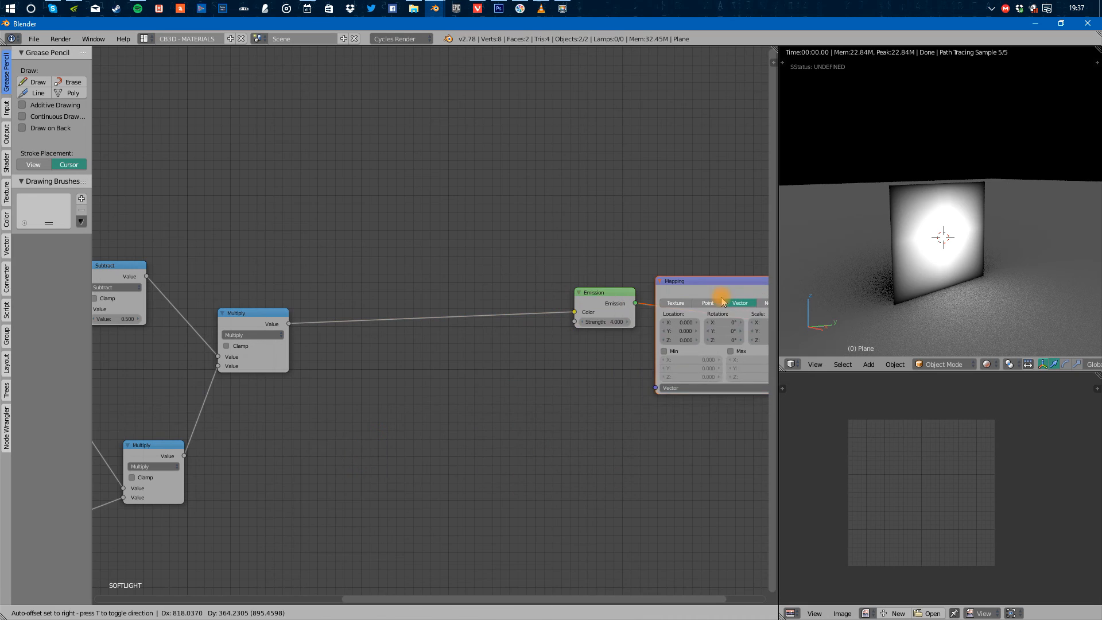
{"action": "middle_click_drag", "start_coordinate": [585, 392], "coordinate": [434, 397]}
{"action": "left_click_drag", "start_coordinate": [580, 292], "coordinate": [199, 312], "text": "alt"}
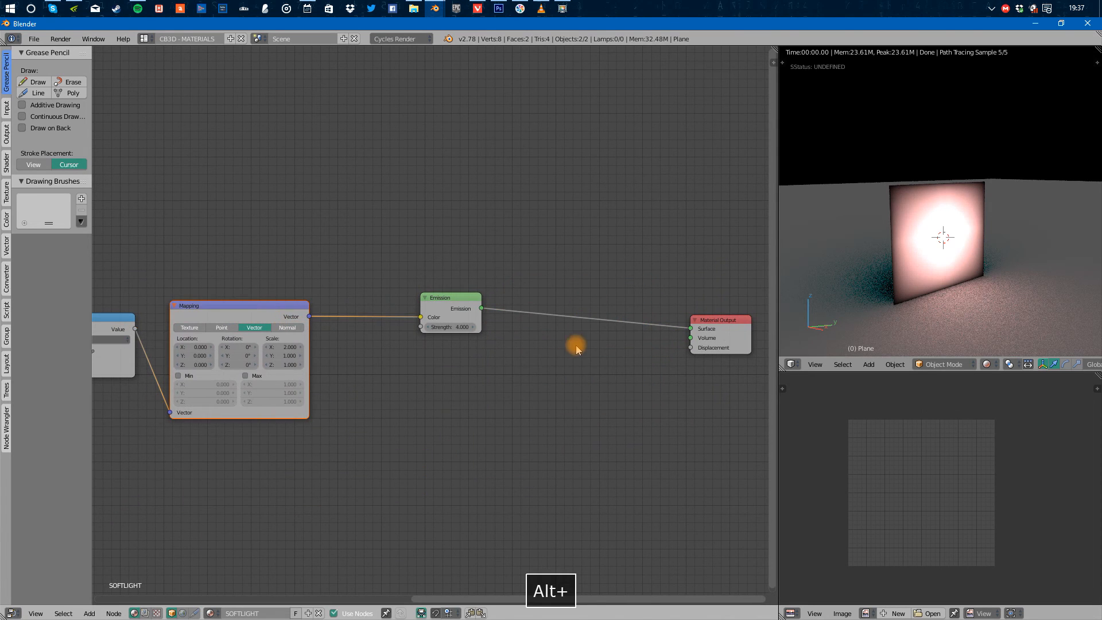
{"action": "left_click_drag", "start_coordinate": [725, 330], "coordinate": [544, 325]}
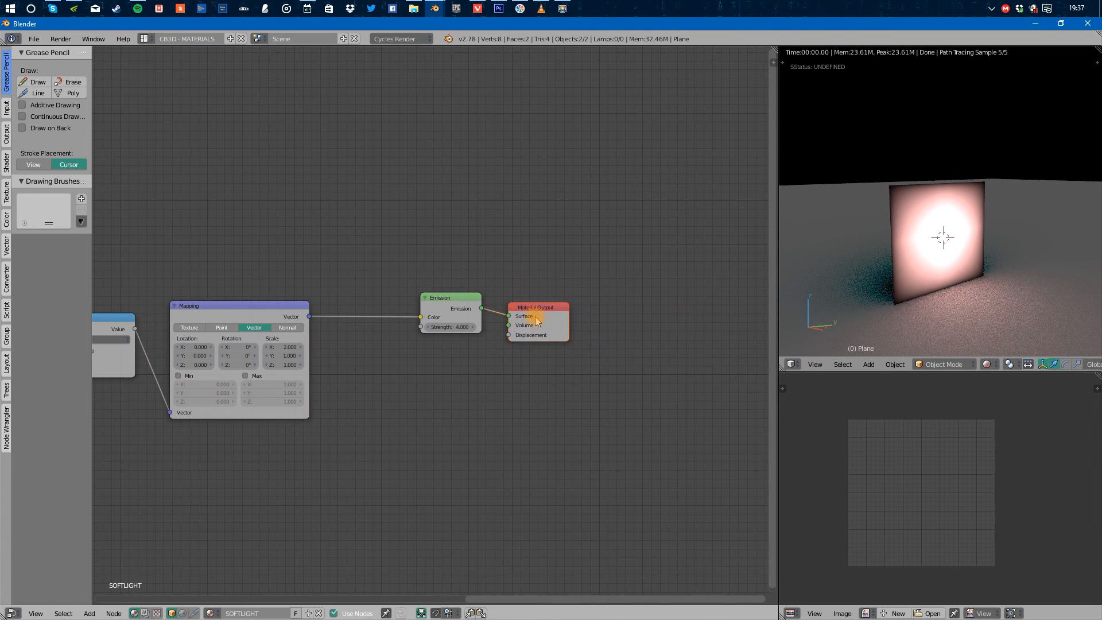
Set the Mapping node's X scale to 0.
{"action": "middle_click_drag", "start_coordinate": [423, 342], "coordinate": [642, 348]}
{"action": "scroll", "coordinate": [531, 428], "scroll_direction": "up", "scroll_amount": 3}
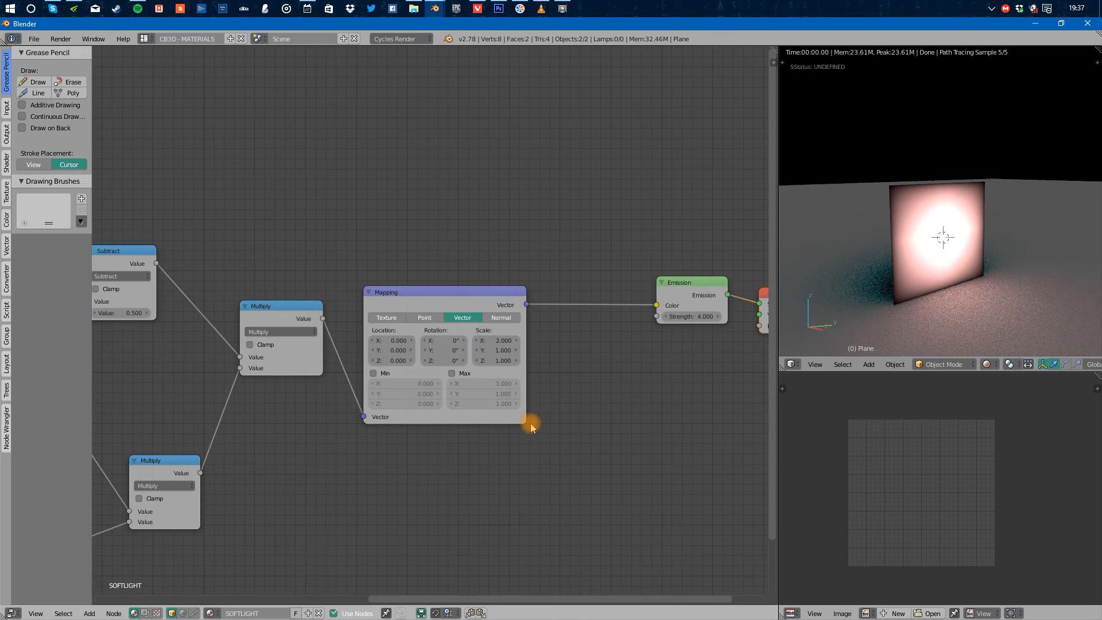
{"action": "left_click", "coordinate": [488, 304]}
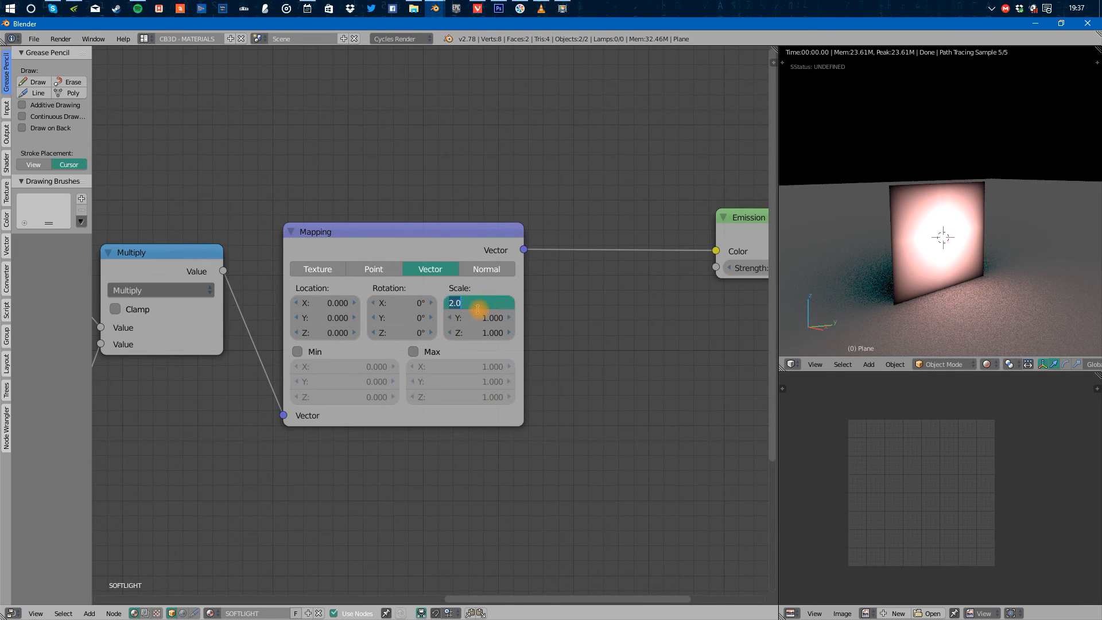
{"action": "type", "text": "0"}
{"action": "key", "text": "Return"}
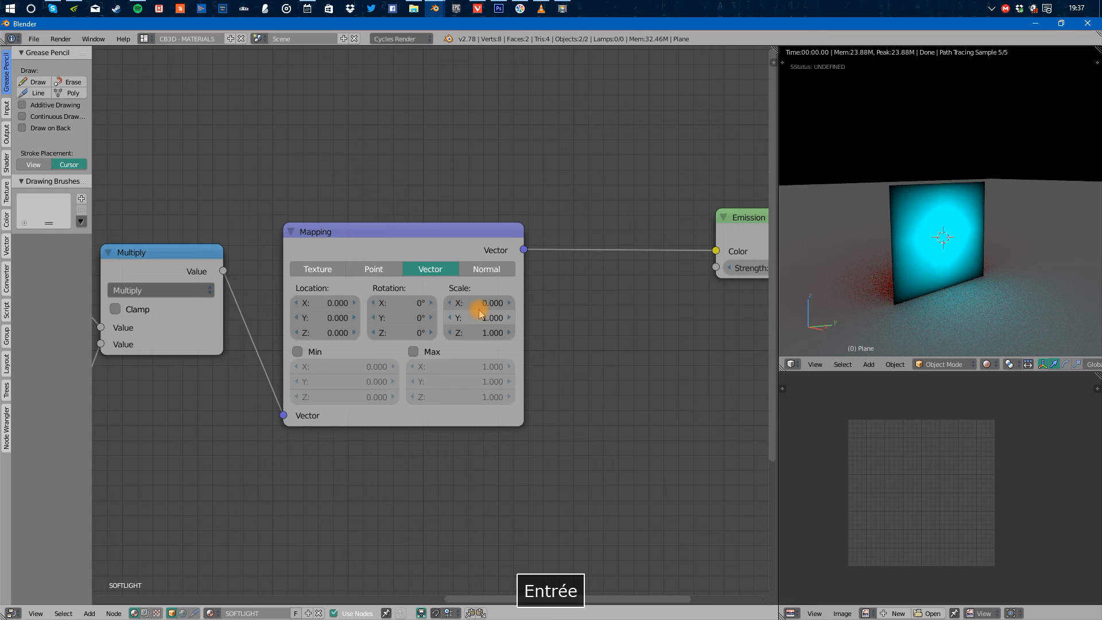
Set the Mapping node's Y and Z scales to 0.
{"action": "left_click", "coordinate": [481, 311]}
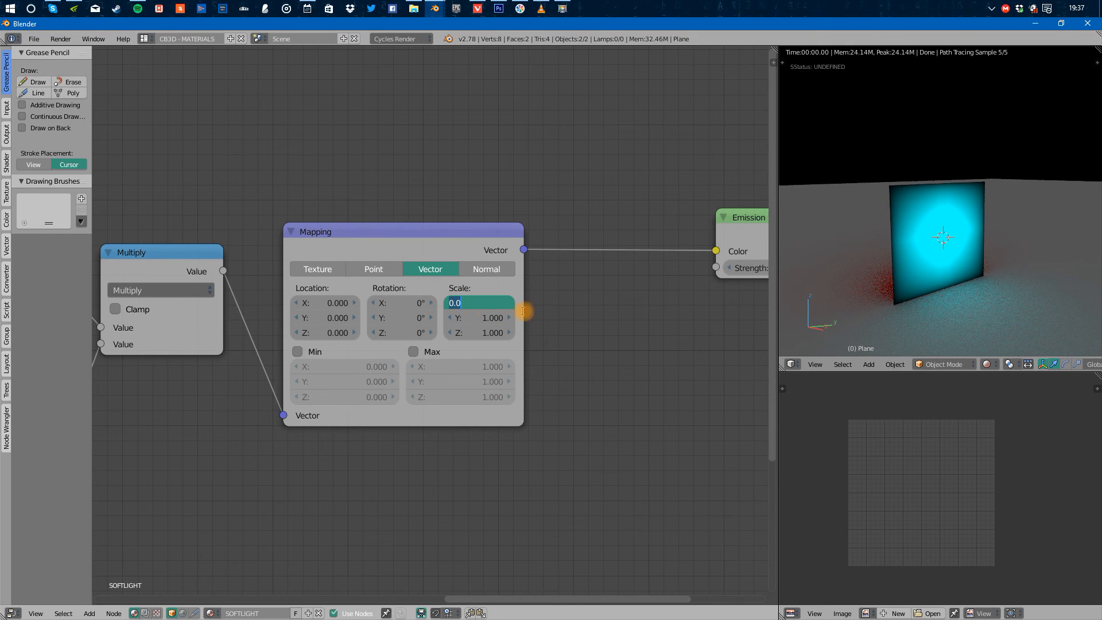
{"action": "left_click", "coordinate": [481, 318]}
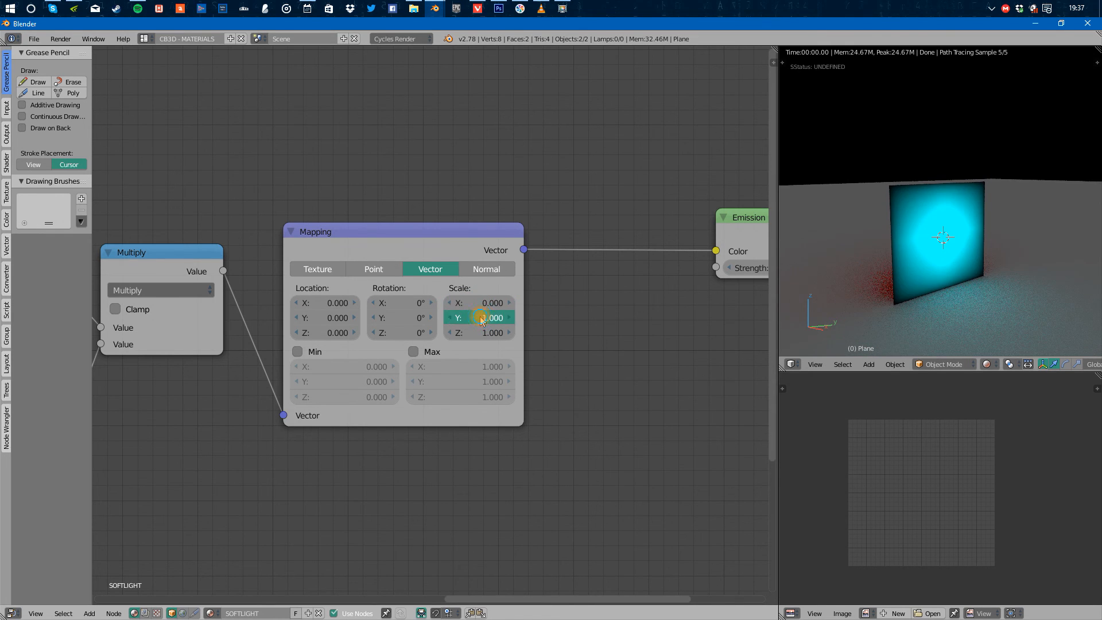
{"action": "type", "text": "0"}
{"action": "key", "text": "Return"}
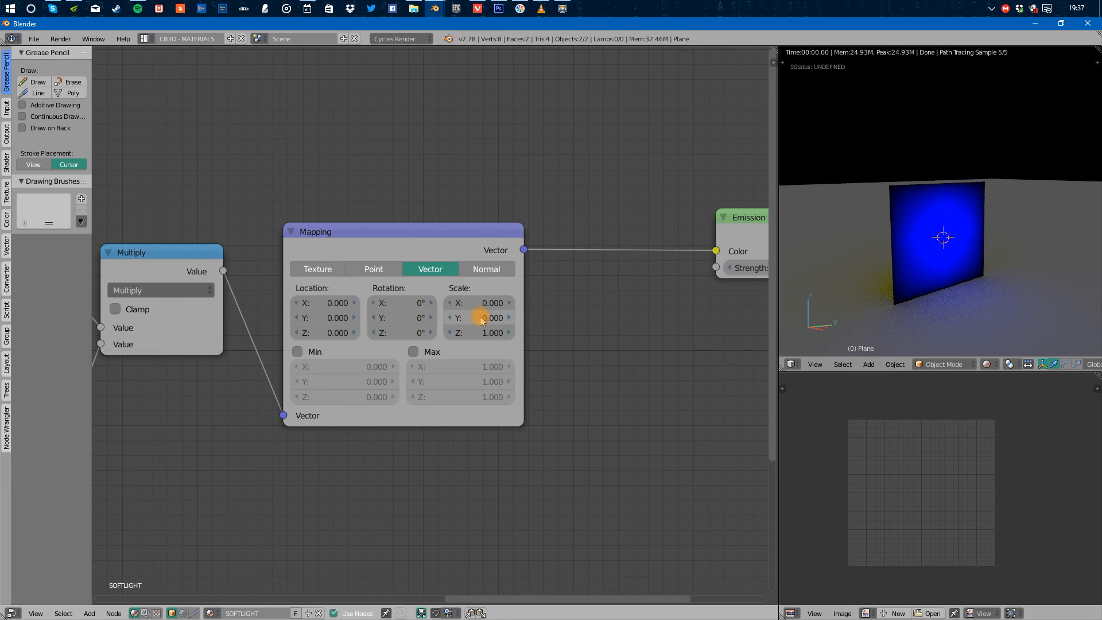
{"action": "left_click", "coordinate": [471, 333]}
{"action": "type", "text": "0"}
{"action": "key", "text": "Return"}
Set the Mapping node's Z and Y scales back to 1, orbiting around the plane in between.
{"action": "left_click", "coordinate": [472, 332]}
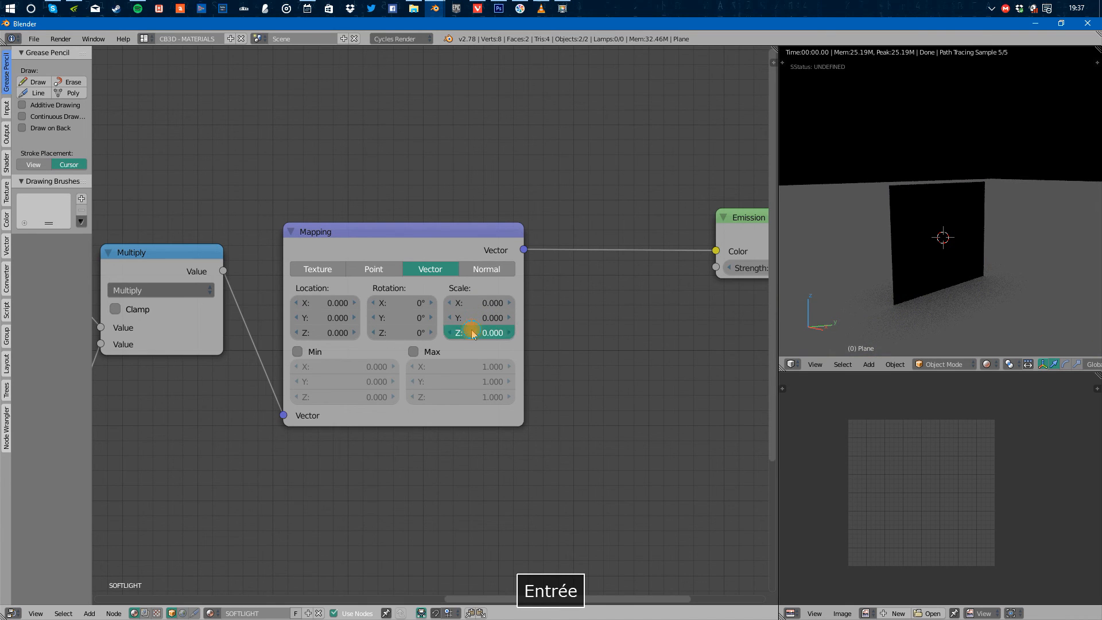
{"action": "type", "text": "1"}
{"action": "key", "text": "Return"}
{"action": "middle_click_drag", "start_coordinate": [918, 258], "coordinate": [1021, 268]}
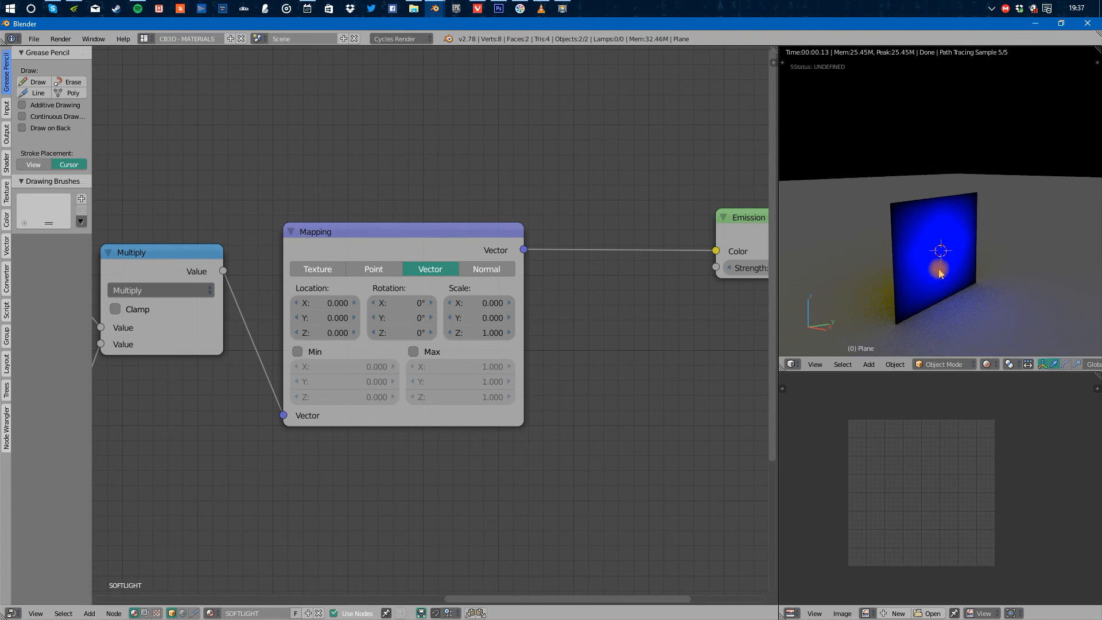
{"action": "left_click", "coordinate": [484, 317]}
{"action": "type", "text": "1"}
{"action": "key", "text": "Return"}
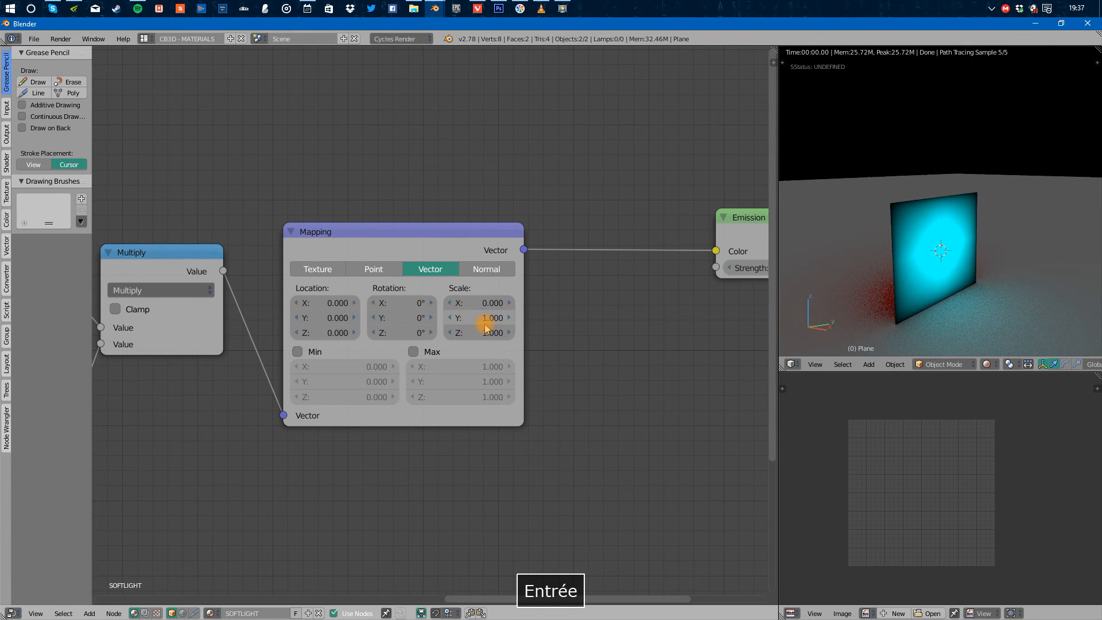
Try Y scales of 2 and 5 on the Mapping node, then set the Y scale back to 1.
{"action": "left_click", "coordinate": [482, 318]}
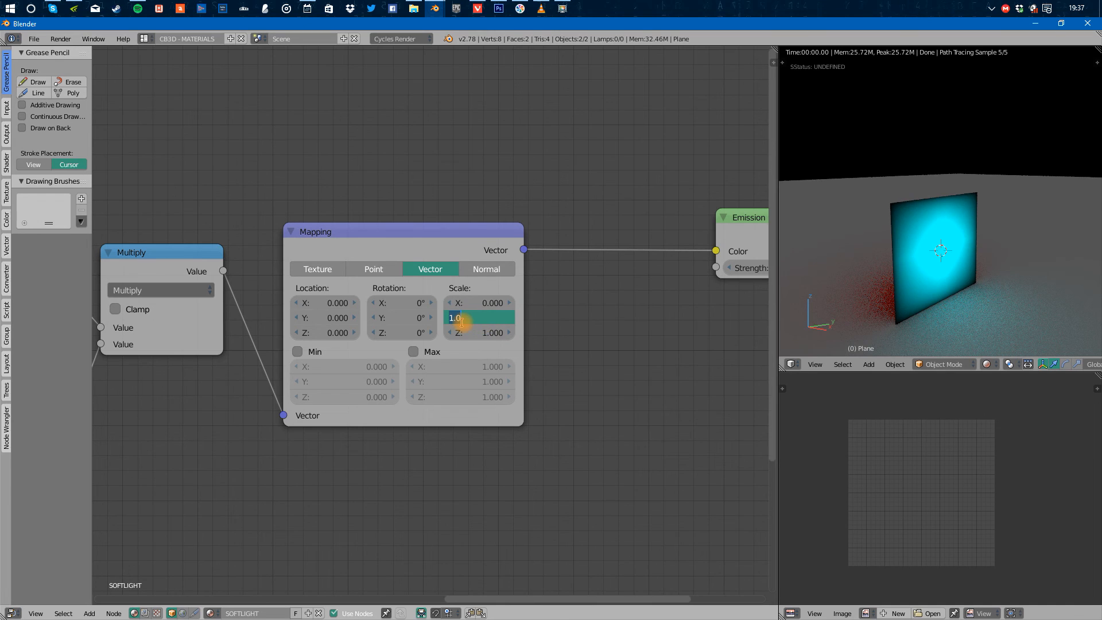
{"action": "type", "text": "2"}
{"action": "key", "text": "Return"}
{"action": "left_click", "coordinate": [461, 322]}
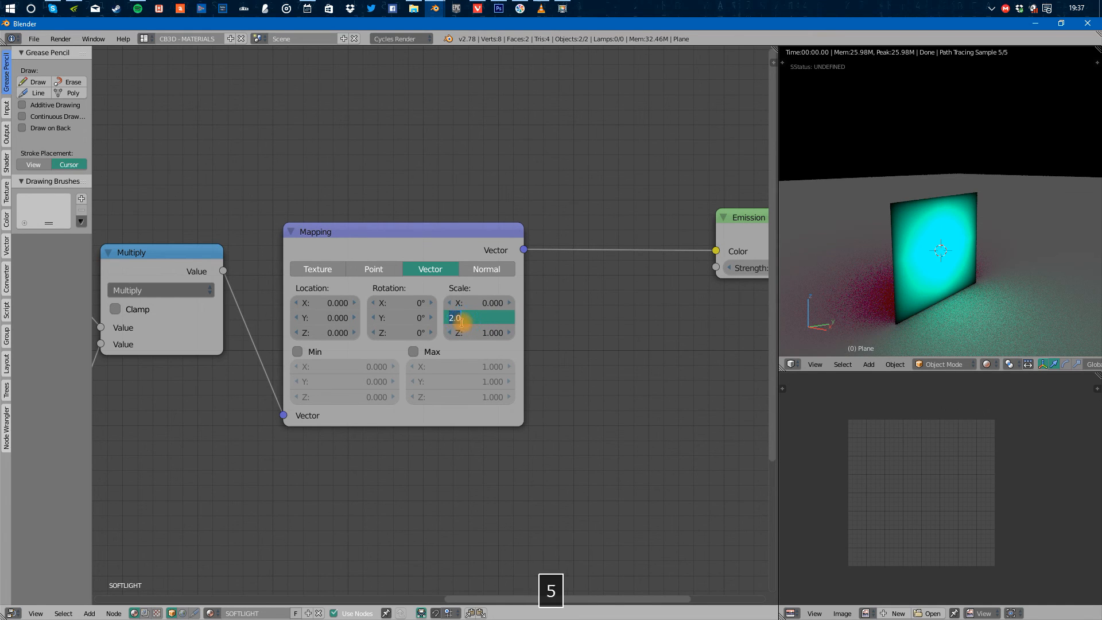
{"action": "type", "text": "5"}
{"action": "key", "text": "Return"}
{"action": "left_click", "coordinate": [462, 324]}
{"action": "type", "text": "1"}
{"action": "key", "text": "Return"}
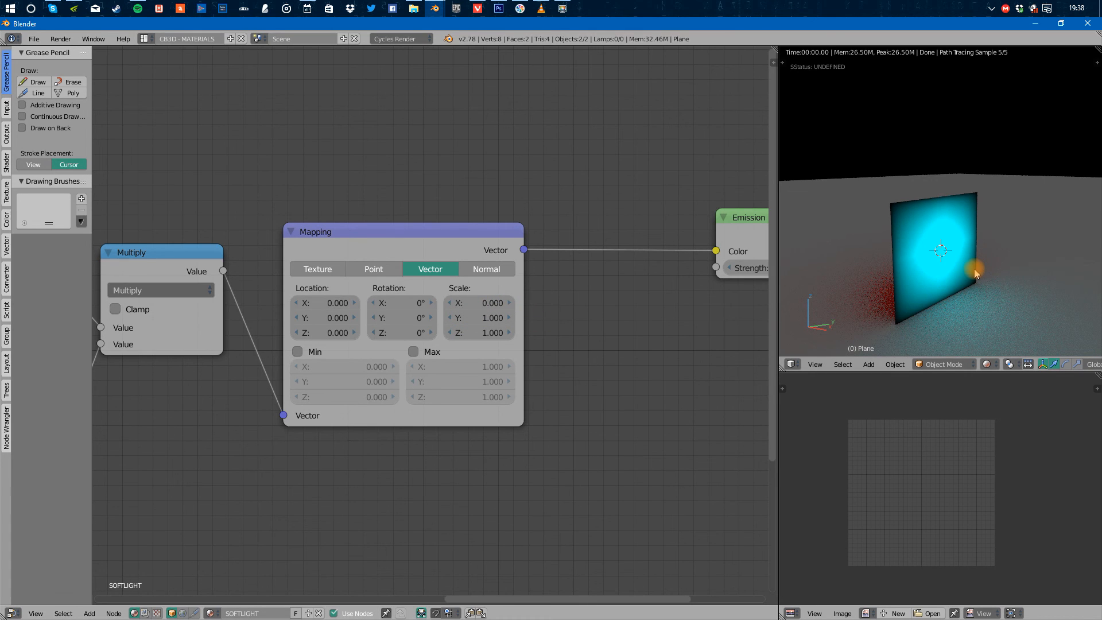
Set the Mapping node's X scale to 1.
{"action": "middle_click_drag", "start_coordinate": [843, 311], "coordinate": [912, 298], "text": "alt"}
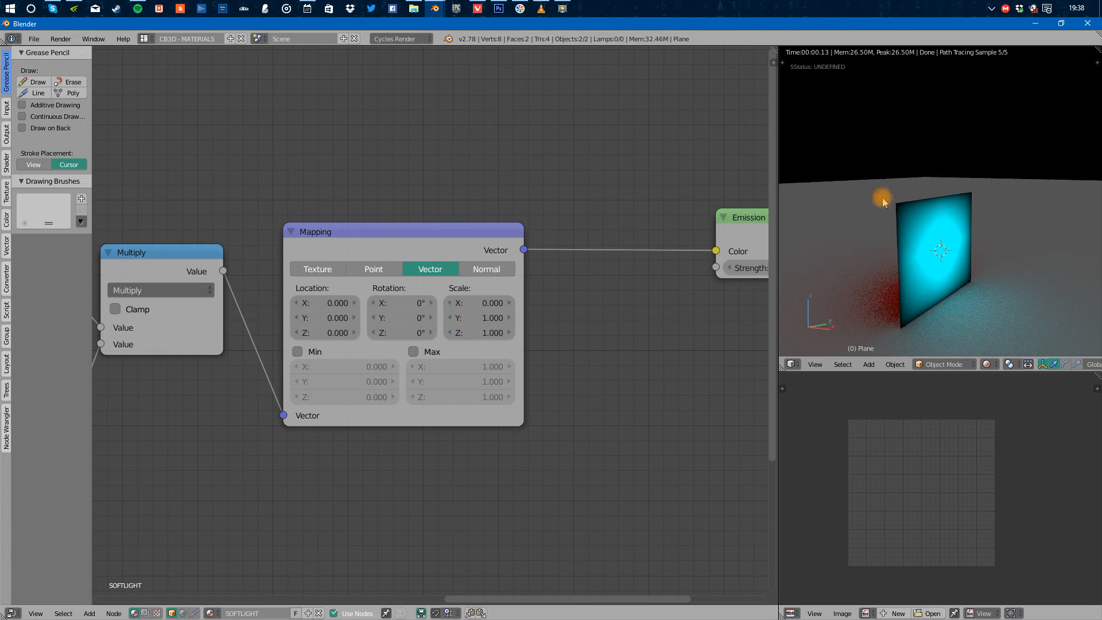
{"action": "type", "text": "1"}
{"action": "key", "text": "Return"}
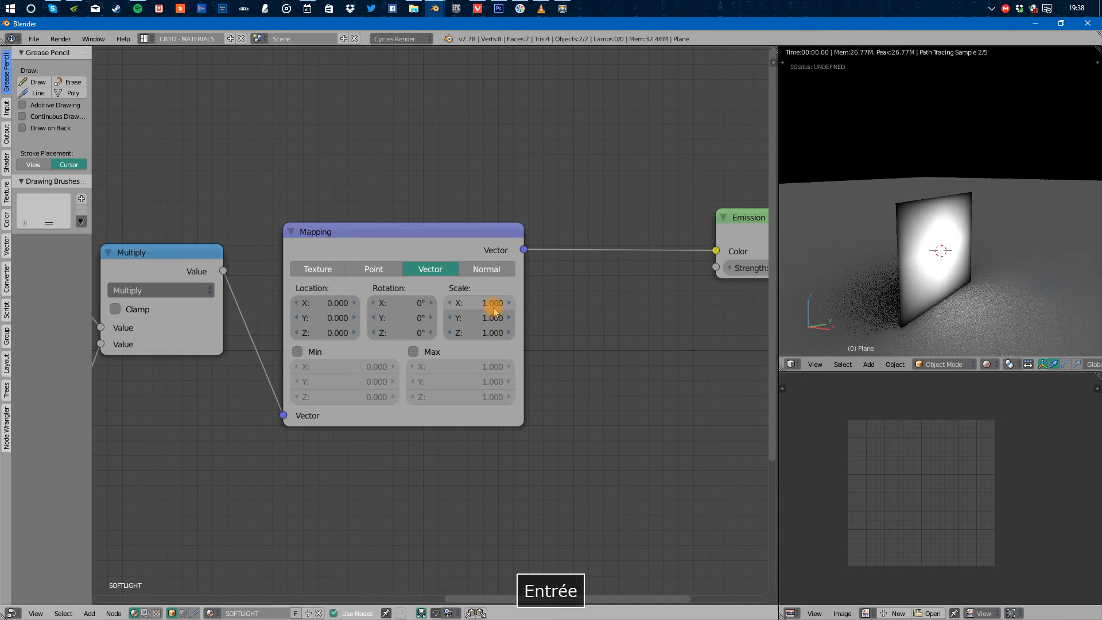
Try X scales of 2 and 5 on the Mapping node, then set the X scale to 10.
{"action": "left_click", "coordinate": [493, 304]}
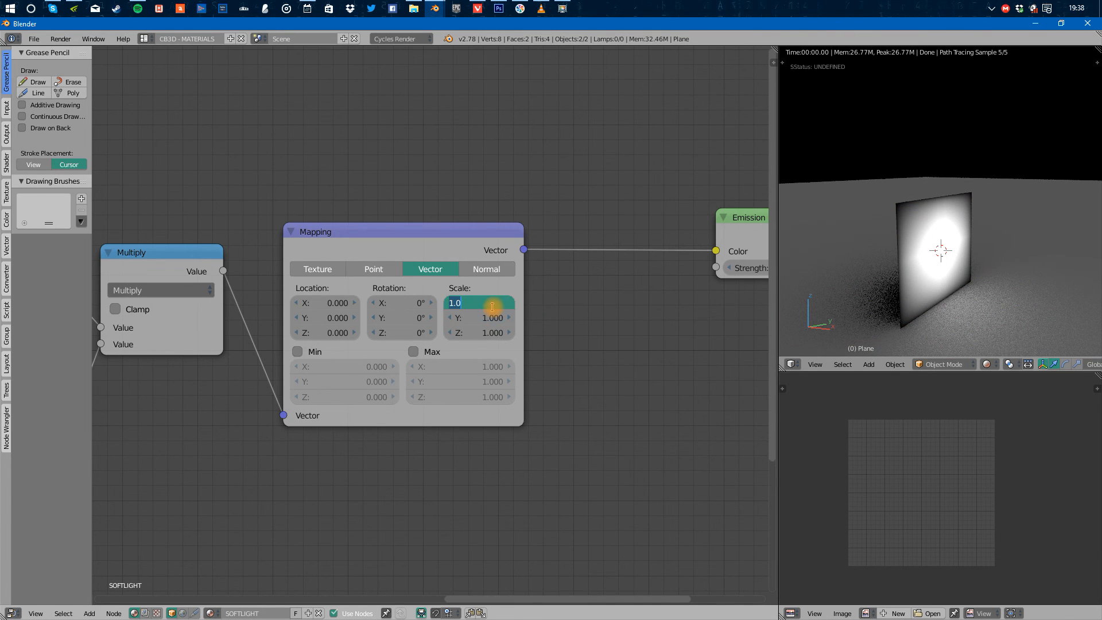
{"action": "type", "text": "2"}
{"action": "key", "text": "Return"}
{"action": "left_click", "coordinate": [492, 307]}
{"action": "type", "text": "5"}
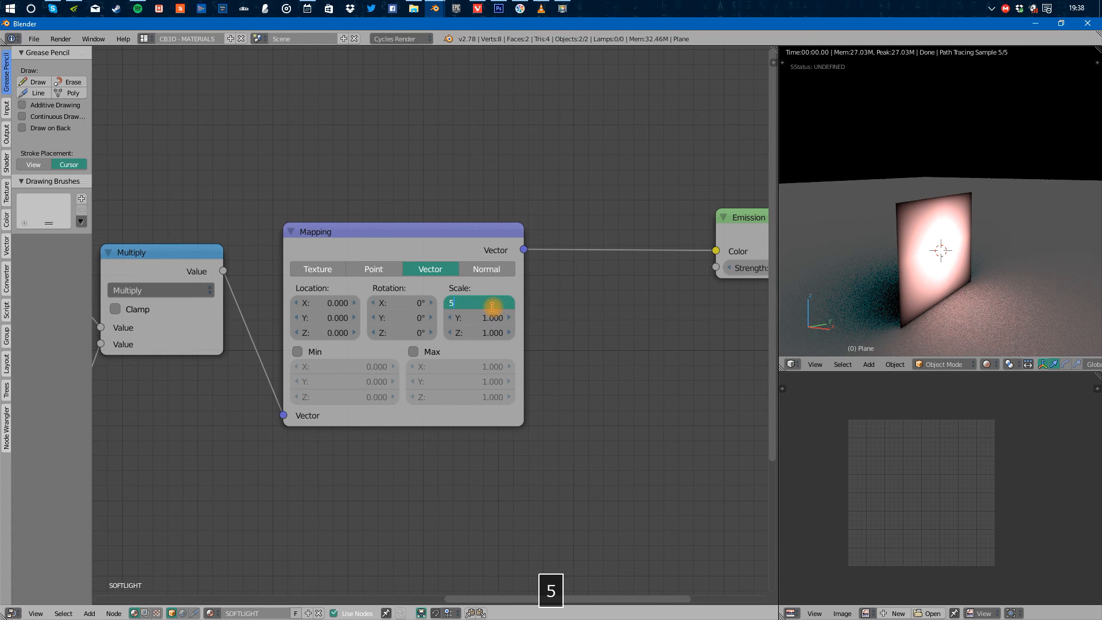
{"action": "key", "text": "Return"}
{"action": "left_click", "coordinate": [491, 307]}
{"action": "type", "text": "10"}
{"action": "key", "text": "Return"}
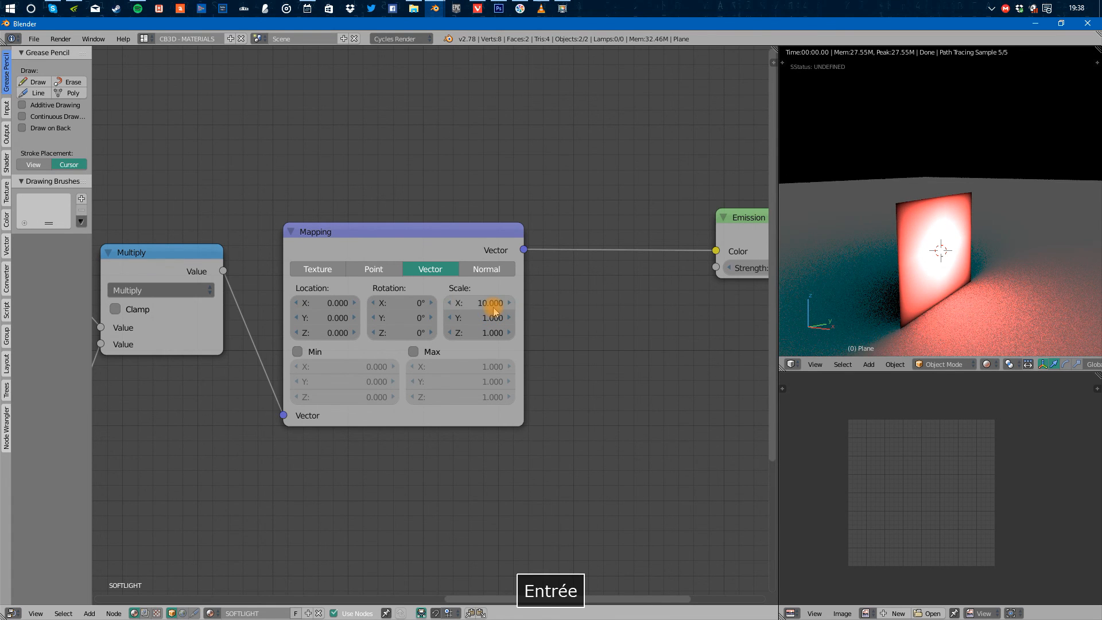
Try Y scales of 0.5 and 0.125 on the Mapping node, then set the Y scale back to 1.
{"action": "left_click", "coordinate": [480, 321]}
{"action": "type", "text": ".5"}
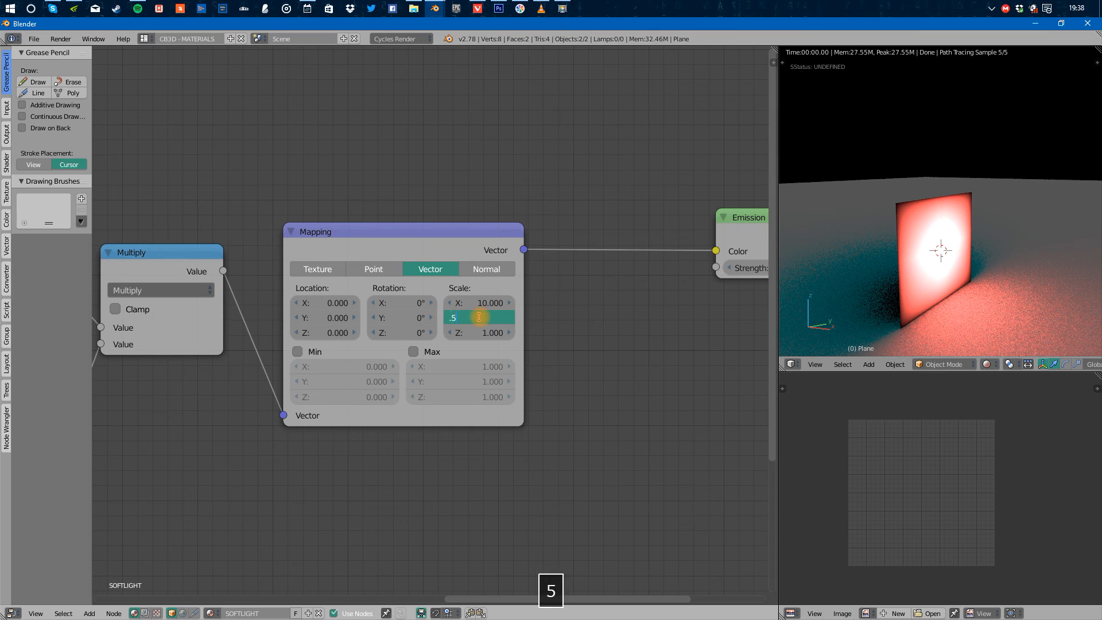
{"action": "key", "text": "Return"}
{"action": "left_click", "coordinate": [478, 317]}
{"action": "type", "text": ".125"}
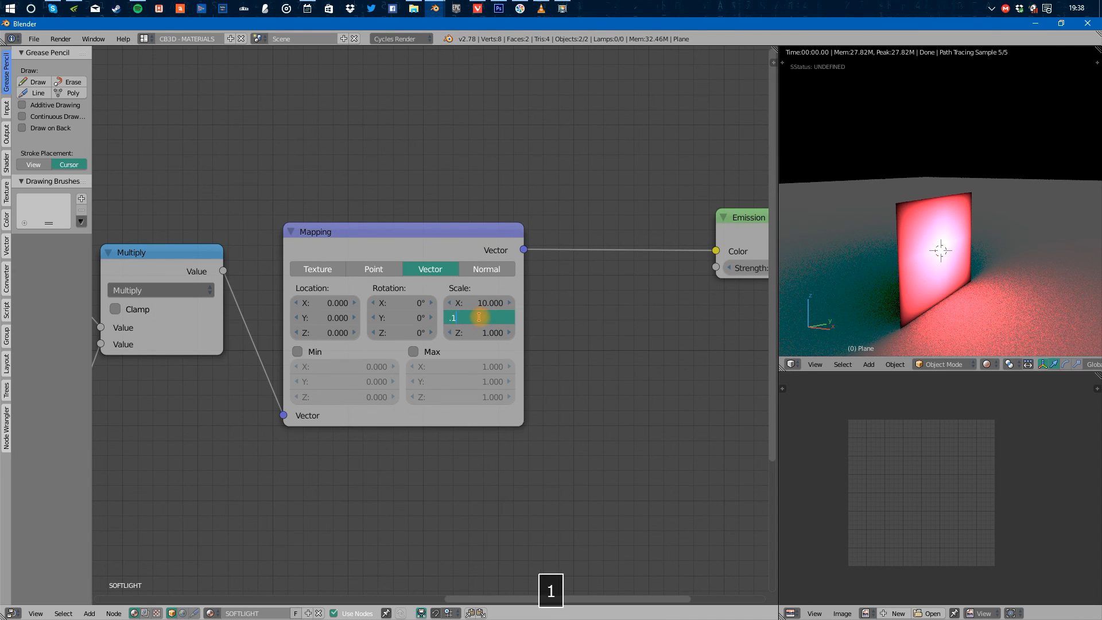
{"action": "key", "text": "Return"}
{"action": "middle_click_drag", "start_coordinate": [976, 272], "coordinate": [904, 257], "text": "alt"}
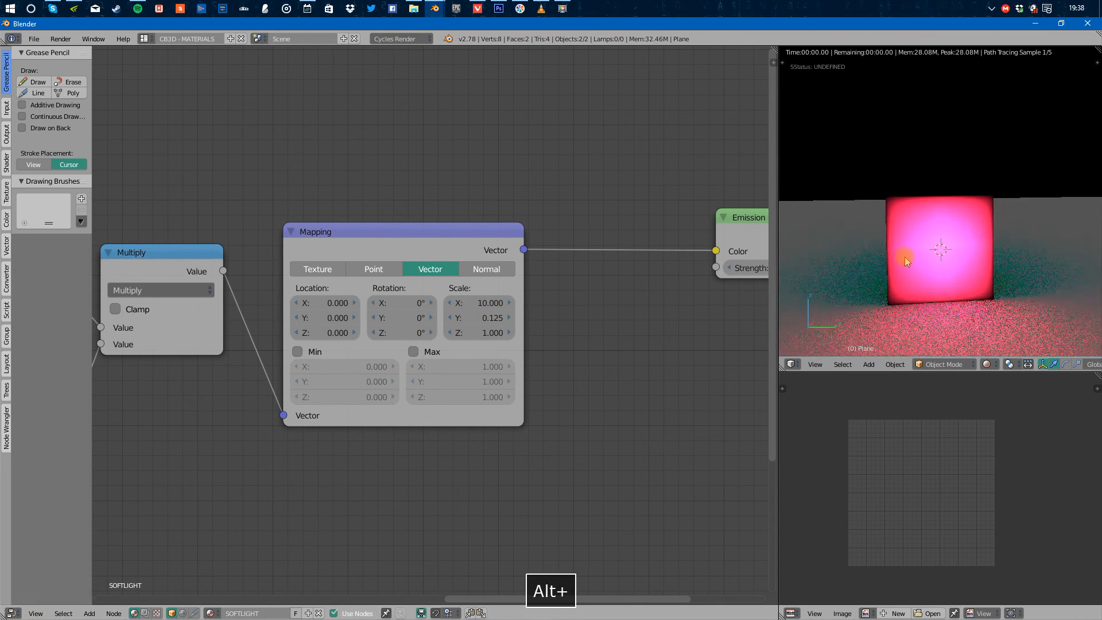
{"action": "left_click", "coordinate": [474, 320]}
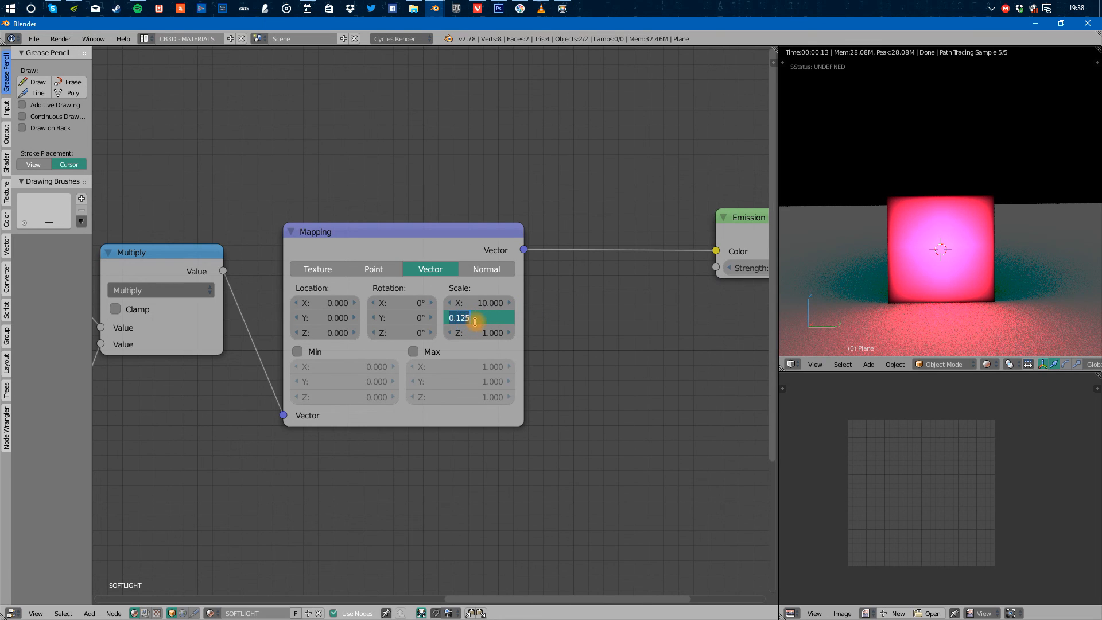
{"action": "type", "text": "1"}
{"action": "key", "text": "Return"}
Try a Y scale of 2 on the Mapping node, then set the Y scale to 5.
{"action": "left_click", "coordinate": [475, 321]}
{"action": "type", "text": "2"}
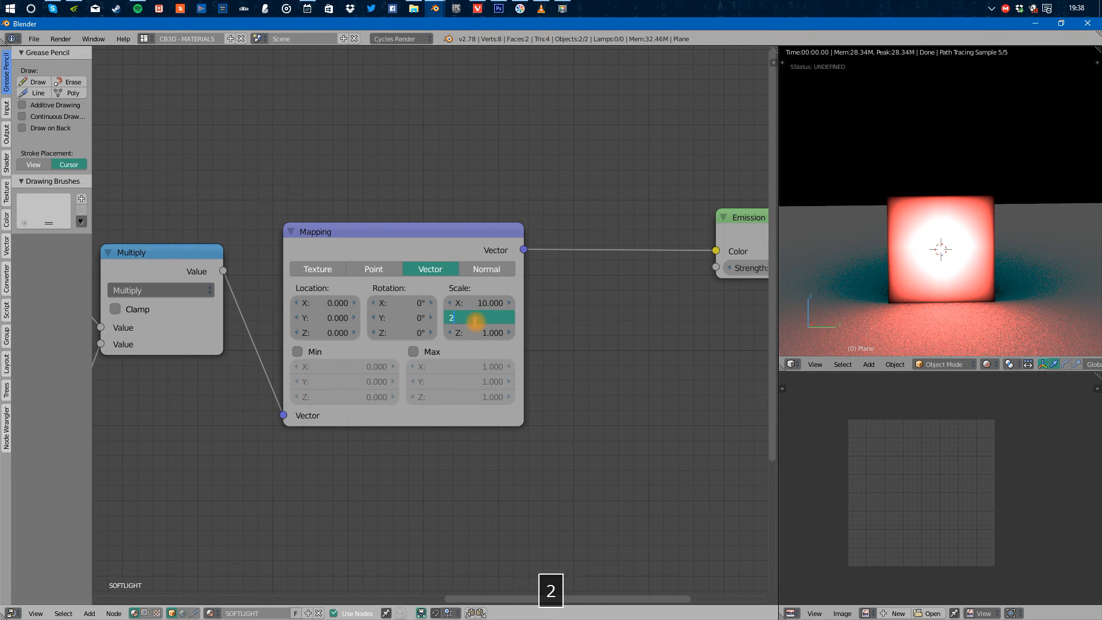
{"action": "key", "text": "Return"}
{"action": "left_click", "coordinate": [475, 321]}
{"action": "type", "text": "5"}
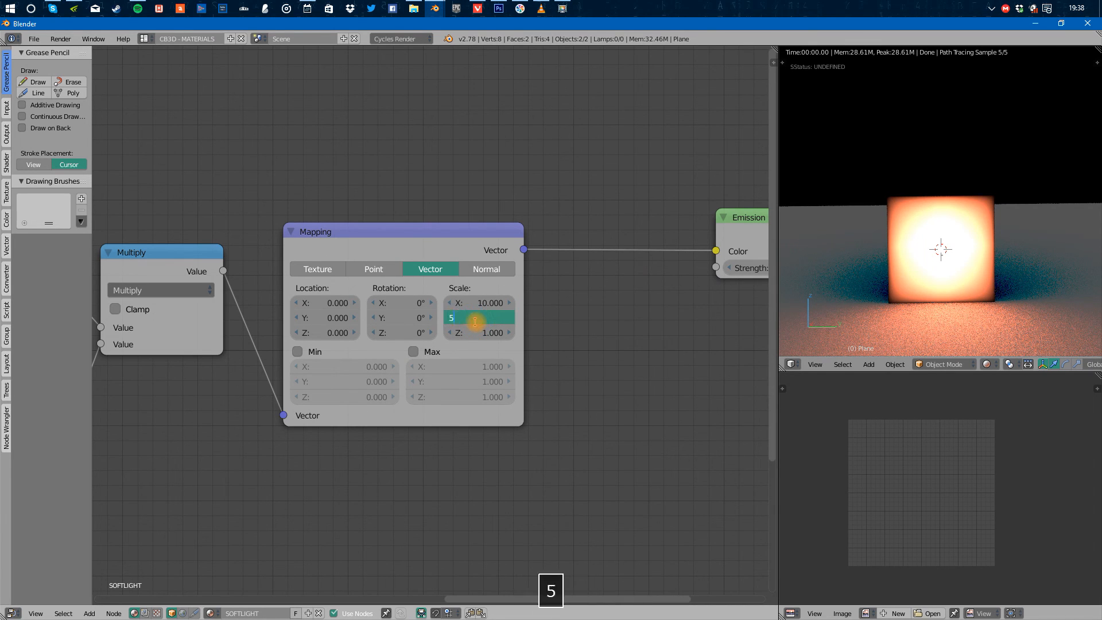
{"action": "key", "text": "Return"}
{"action": "left_click_drag", "start_coordinate": [921, 261], "coordinate": [941, 215], "text": "alt"}
Switch the UV/Image Editor area to the Properties editor and expand the SOFTLIGHT material's preview.
{"action": "left_click", "coordinate": [790, 613]}
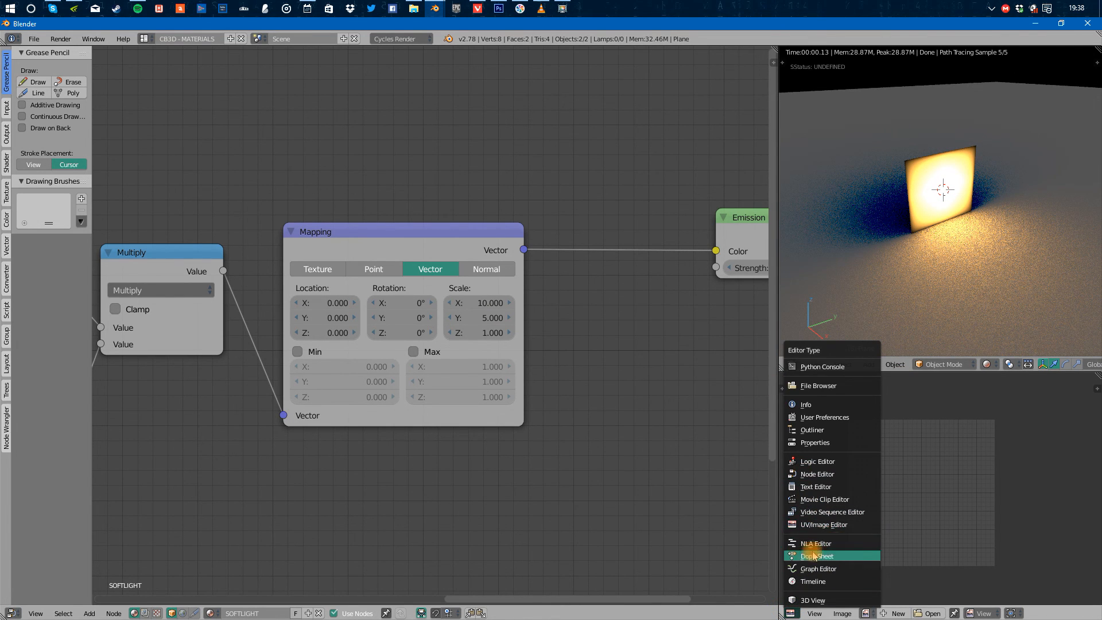
{"action": "left_click", "coordinate": [825, 444]}
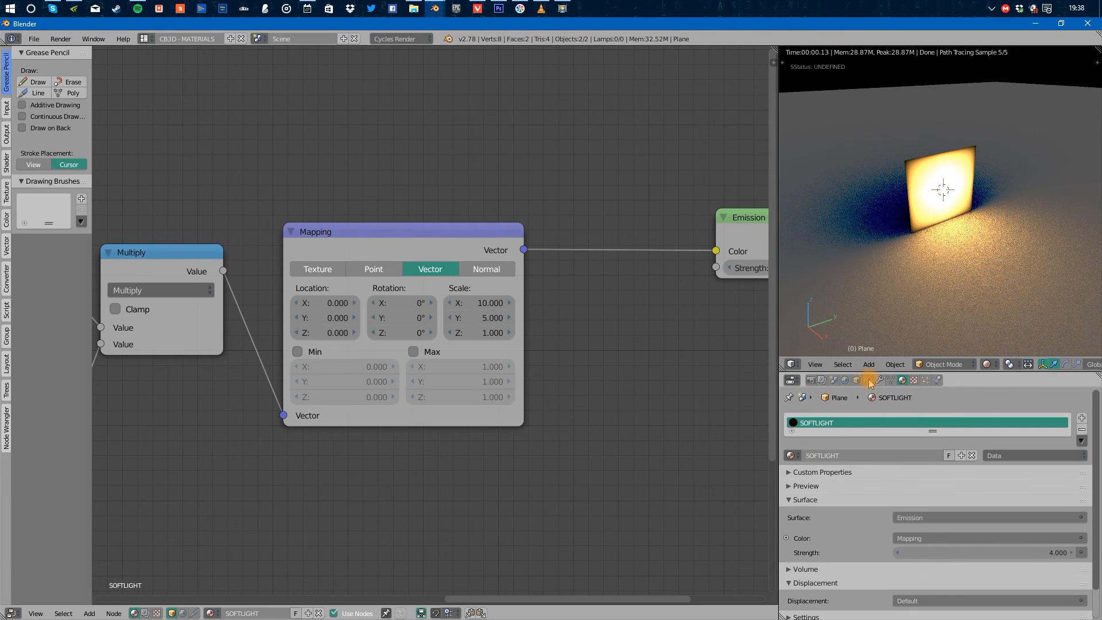
{"action": "scroll", "coordinate": [922, 522], "scroll_direction": "down", "scroll_amount": 2}
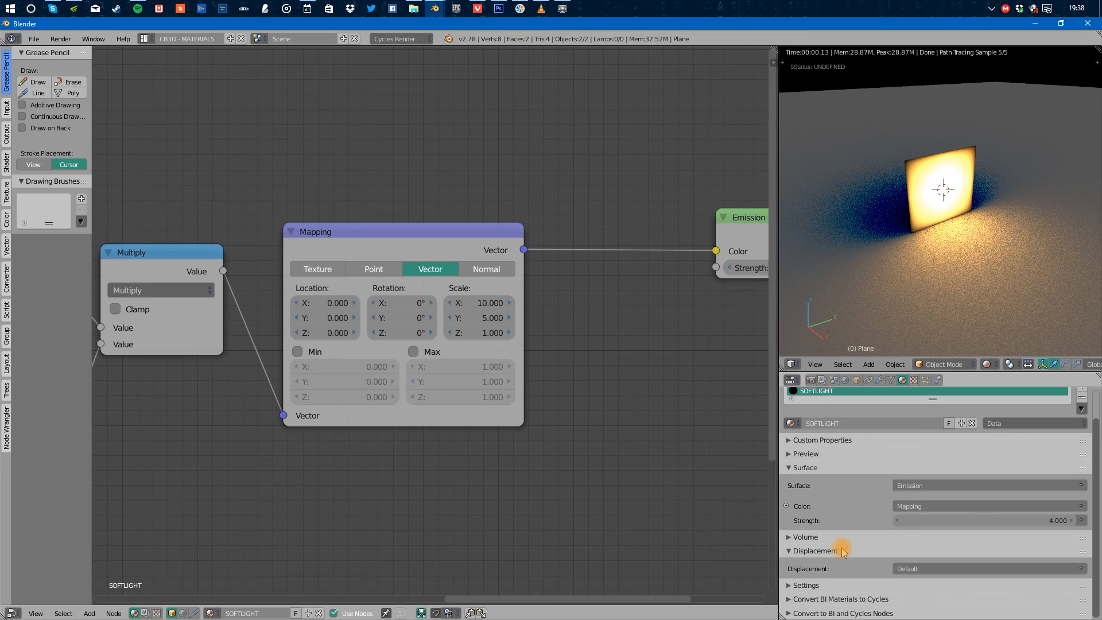
{"action": "left_click", "coordinate": [823, 453]}
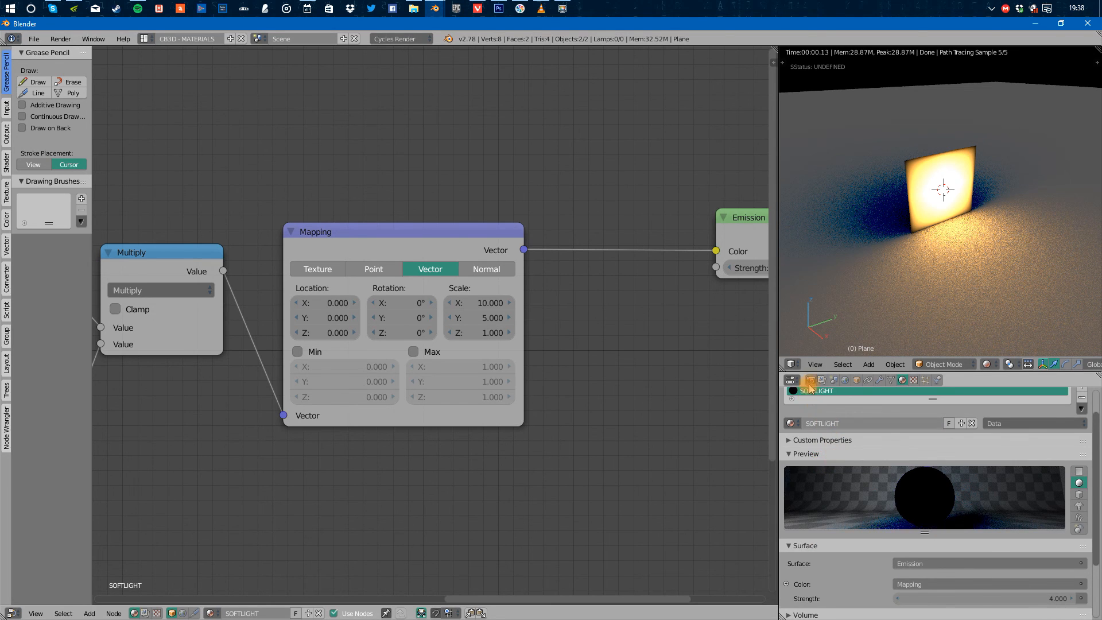
Expand the Sampling settings in the render properties and set the preview samples to 0.
{"action": "left_click", "coordinate": [809, 381]}
{"action": "scroll", "coordinate": [1024, 513], "scroll_direction": "down", "scroll_amount": 7}
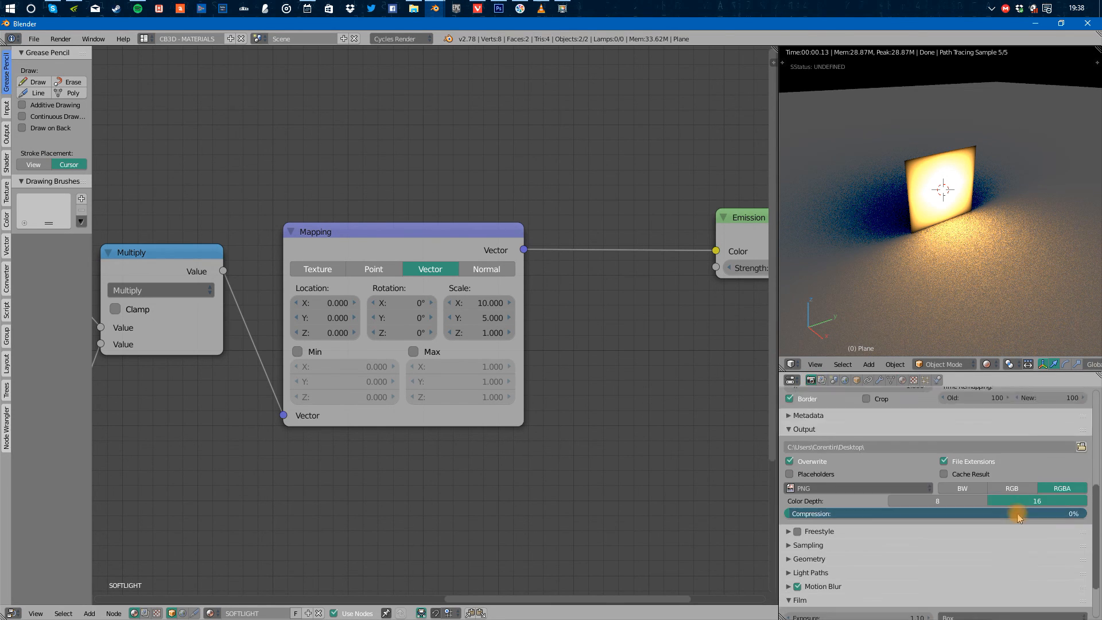
{"action": "scroll", "coordinate": [1019, 518], "scroll_direction": "down", "scroll_amount": 2}
{"action": "left_click", "coordinate": [860, 502]}
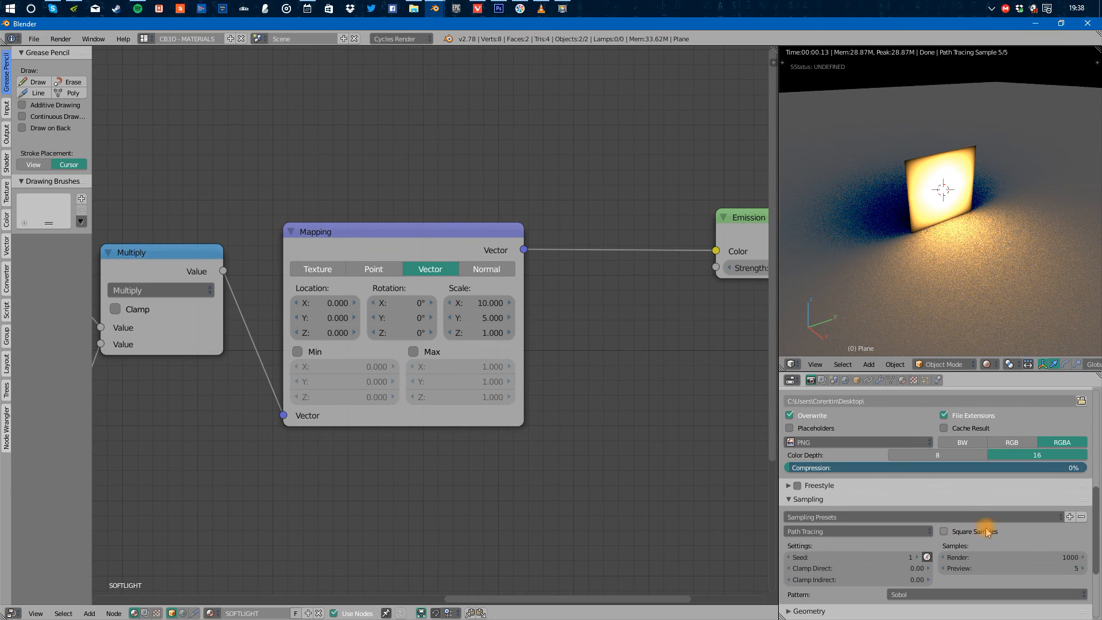
{"action": "left_click", "coordinate": [1005, 565]}
{"action": "type", "text": "*"}
{"action": "key", "text": "Return"}
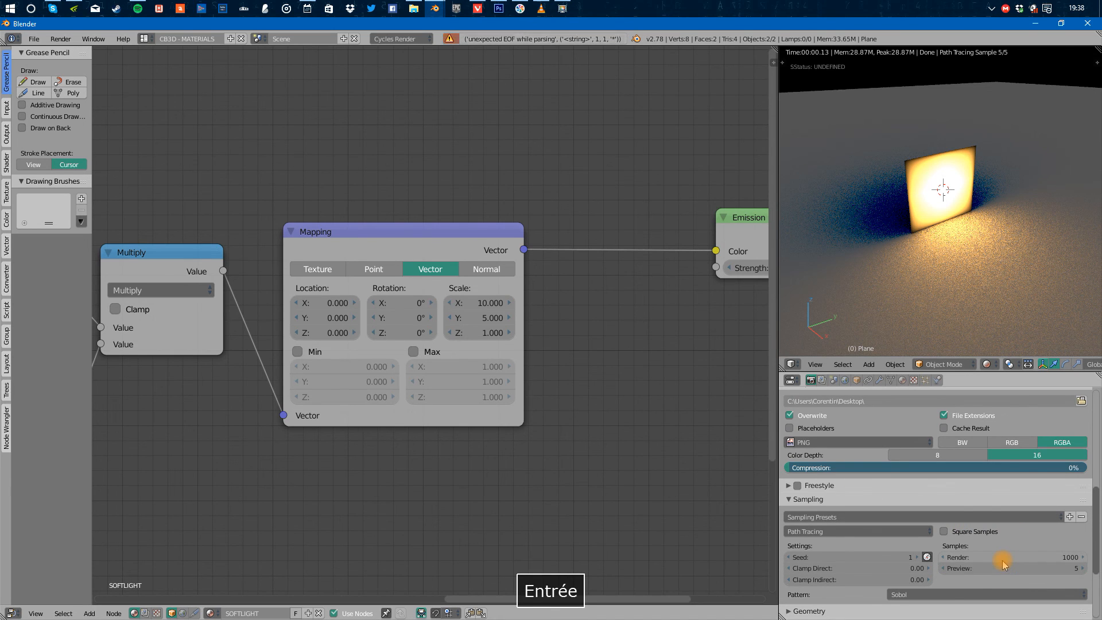
{"action": "key", "text": "Return"}
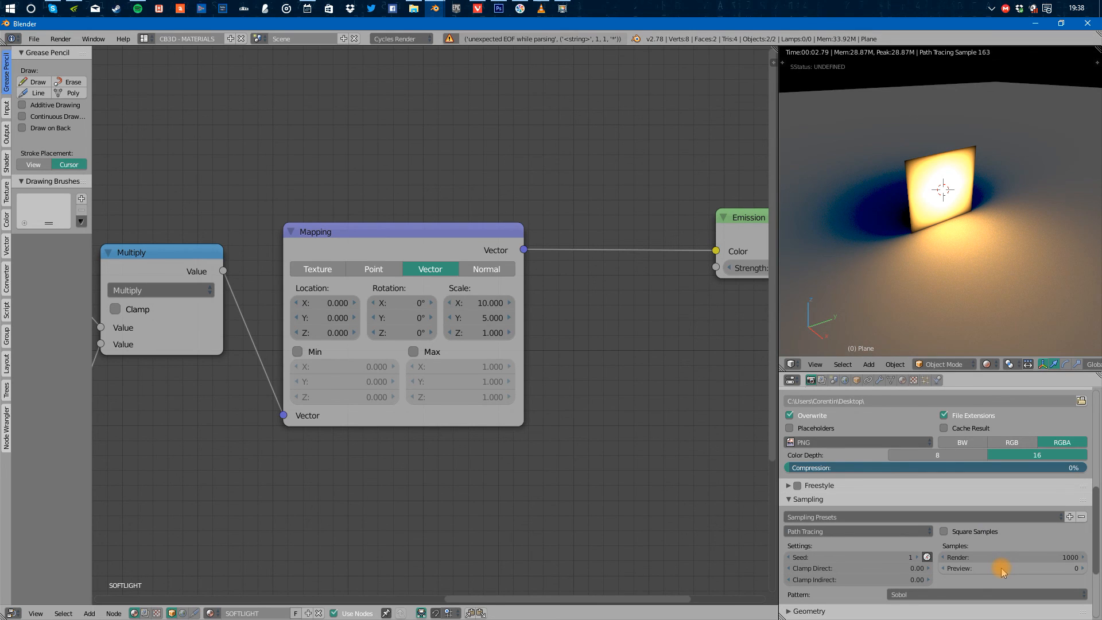
Set the preview samples to 1.
{"action": "left_click", "coordinate": [1000, 567]}
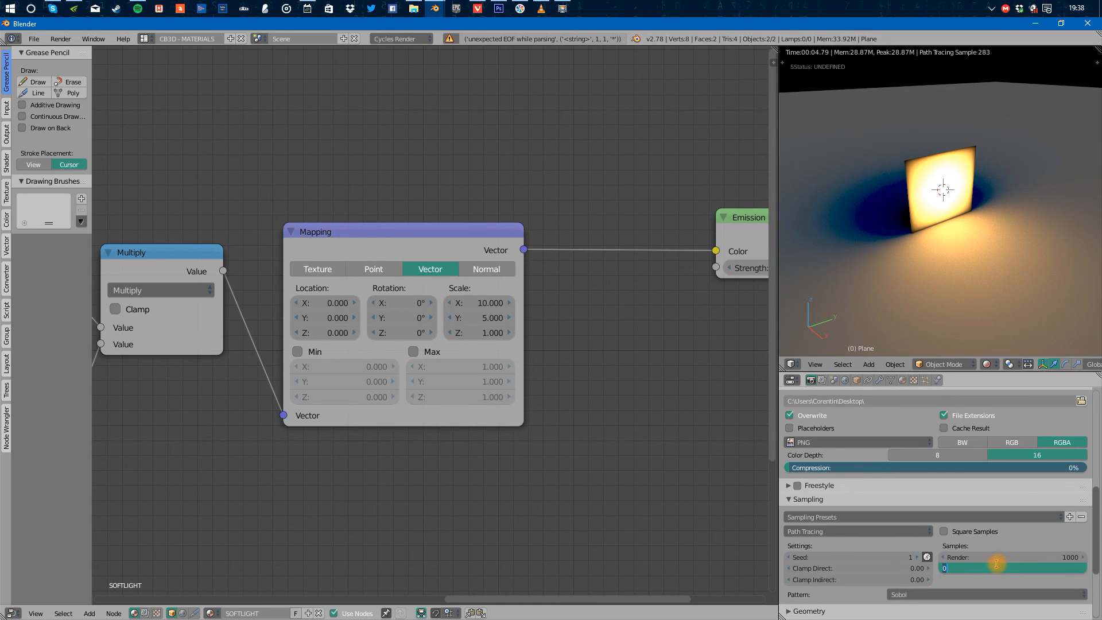
{"action": "type", "text": "1"}
{"action": "key", "text": "Return"}
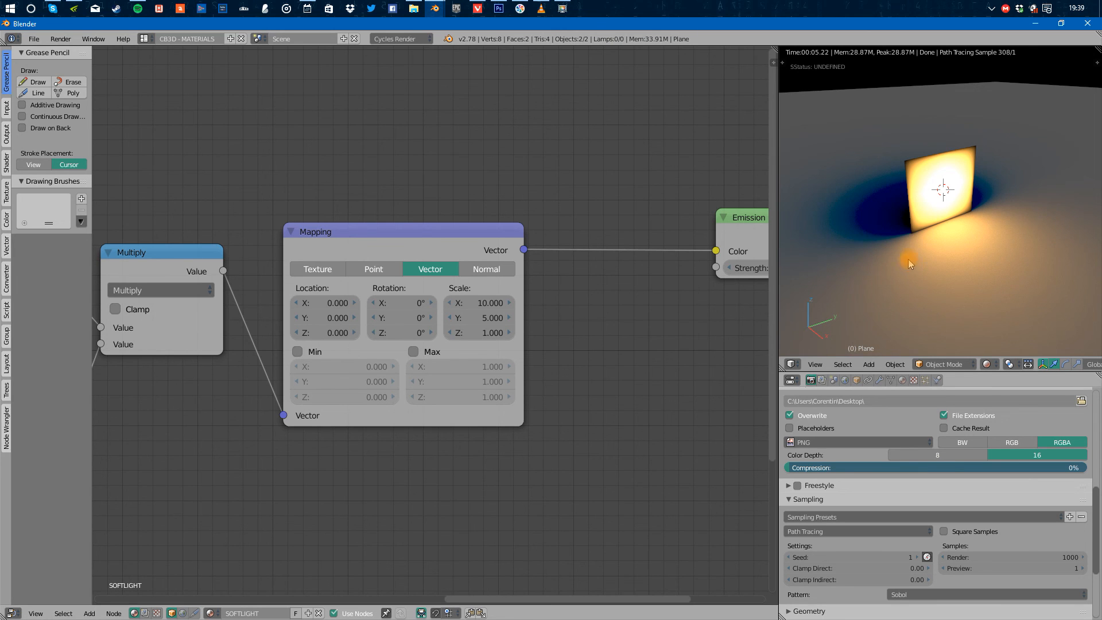
Return to solid shading, duplicate the selected planes in place and extrude the light plane's copy into a thin box.
{"action": "mouse_move", "coordinate": [869, 263]}
{"action": "left_mouse_down", "text": "alt"}
{"action": "mouse_move", "coordinate": [984, 257]}
{"action": "mouse_move", "coordinate": [858, 262]}
{"action": "mouse_move", "coordinate": [1004, 263]}
{"action": "left_mouse_up", "text": "alt"}
{"action": "key", "text": "shift+z"}
{"action": "key", "text": "shift+d"}
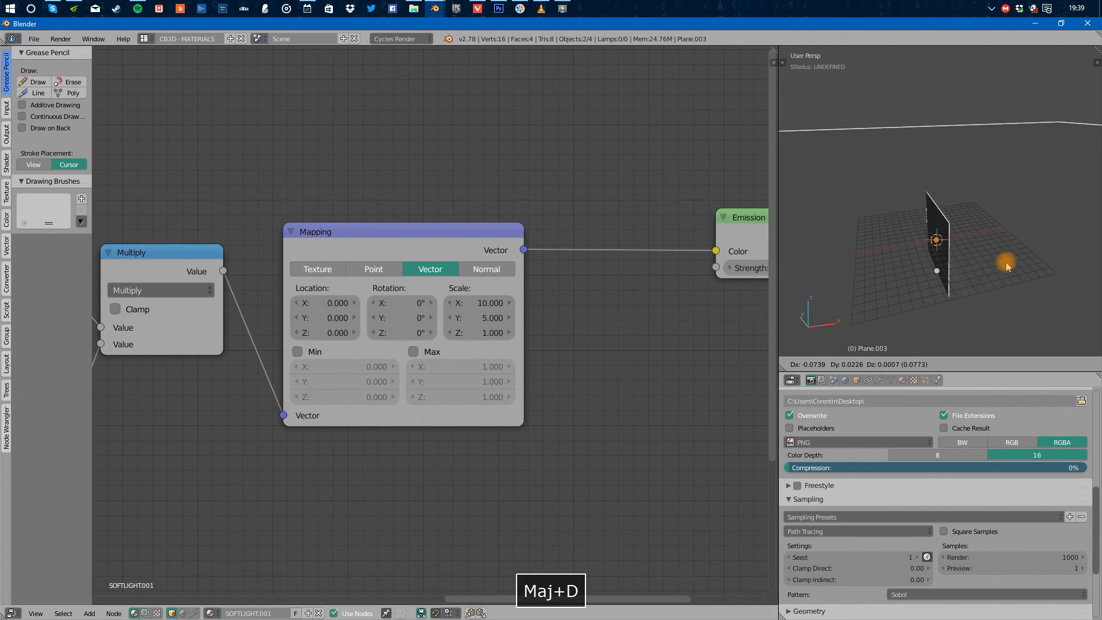
{"action": "right_click", "coordinate": [1004, 265]}
{"action": "key", "text": "Tab"}
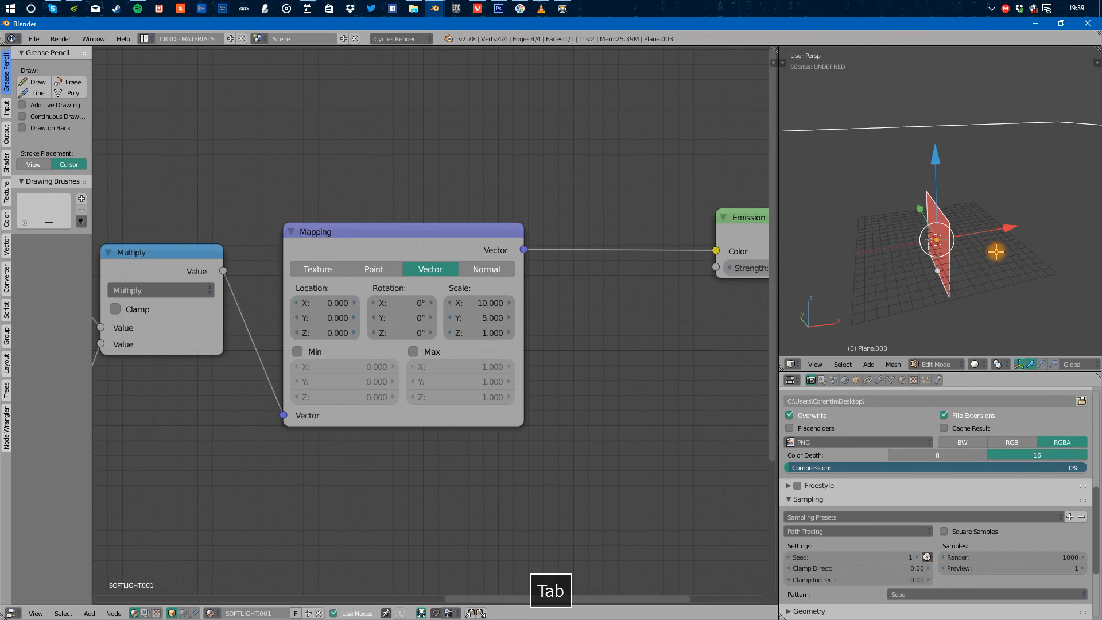
{"action": "key", "text": "Tab"}
{"action": "key", "text": "shift+space"}
{"action": "key", "text": "shift+space"}
Remove the SOFTLIGHT.001 material slot from the thin box and switch the viewport to rendered shading.
{"action": "left_click", "coordinate": [902, 379]}
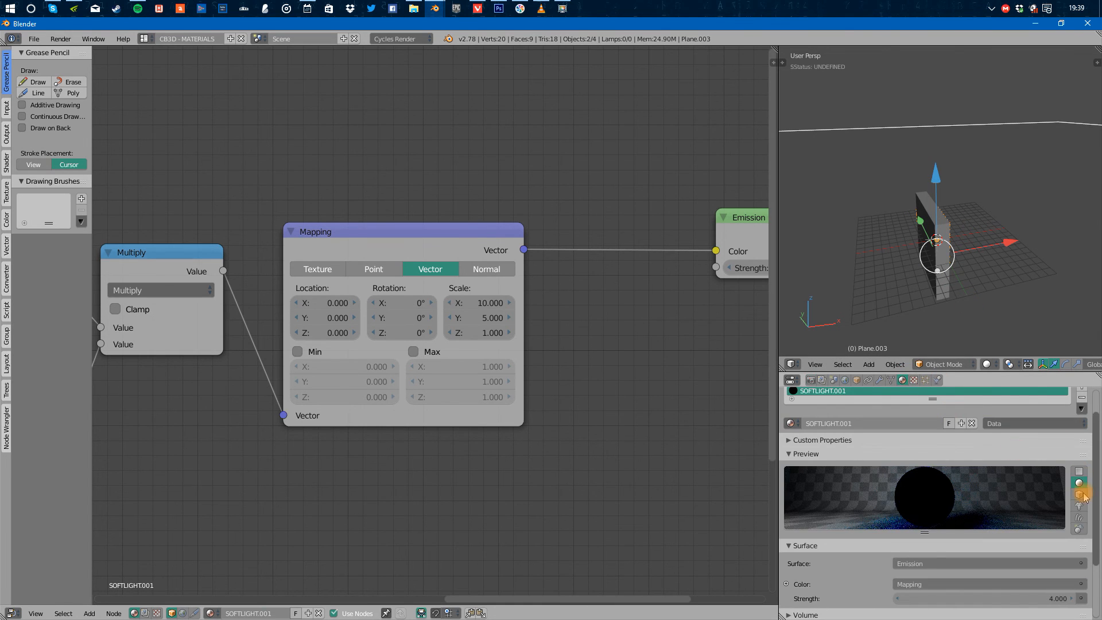
{"action": "left_click", "coordinate": [1081, 398]}
{"action": "key", "text": "shift+z"}
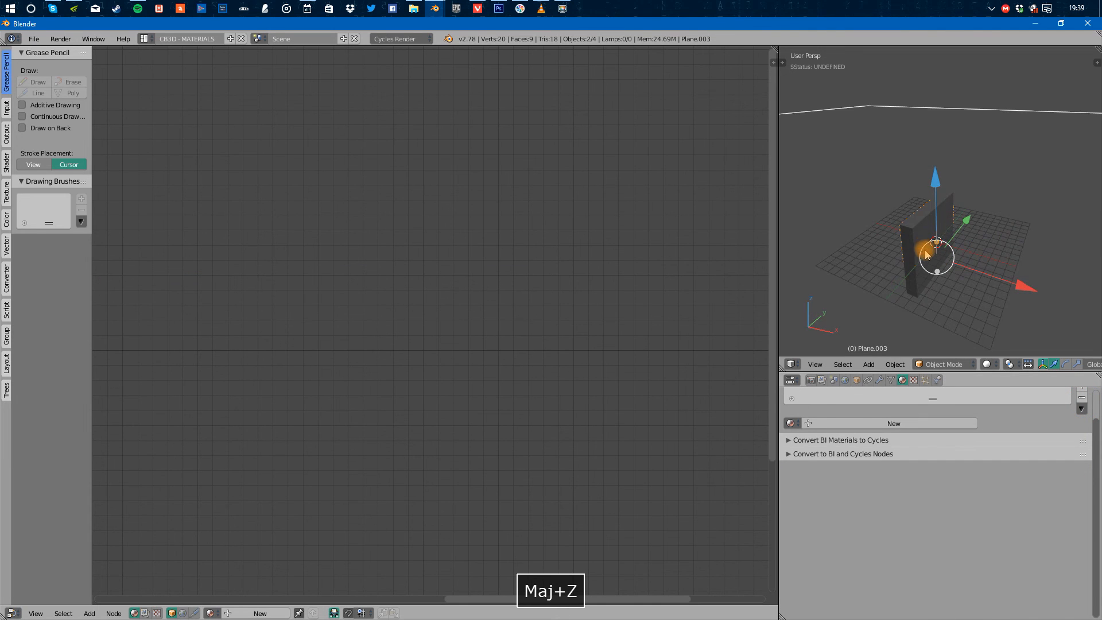
{"action": "mouse_move", "coordinate": [928, 269]}
{"action": "left_mouse_down", "text": "alt"}
{"action": "mouse_move", "coordinate": [977, 262]}
{"action": "mouse_move", "coordinate": [940, 294]}
{"action": "mouse_move", "coordinate": [957, 297]}
{"action": "mouse_move", "coordinate": [954, 257]}
{"action": "mouse_move", "coordinate": [939, 253]}
{"action": "left_mouse_up", "text": "alt"}
Try moving the box away from the light plane, then undo the move.
{"action": "key", "text": "g"}
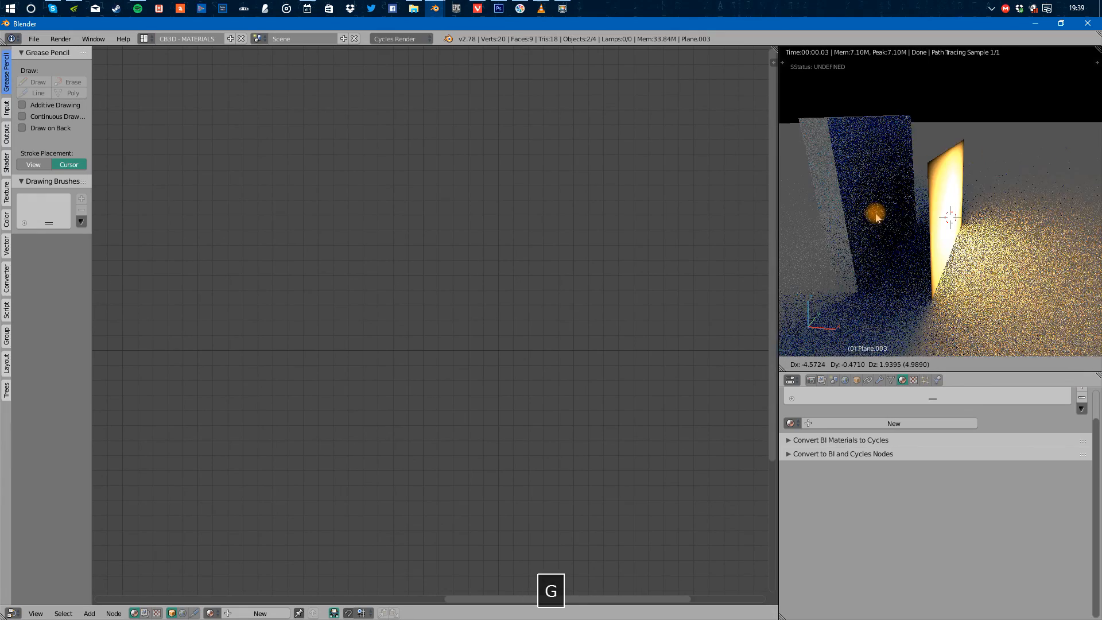
{"action": "left_click", "coordinate": [950, 270]}
{"action": "key", "text": "ctrl+z"}
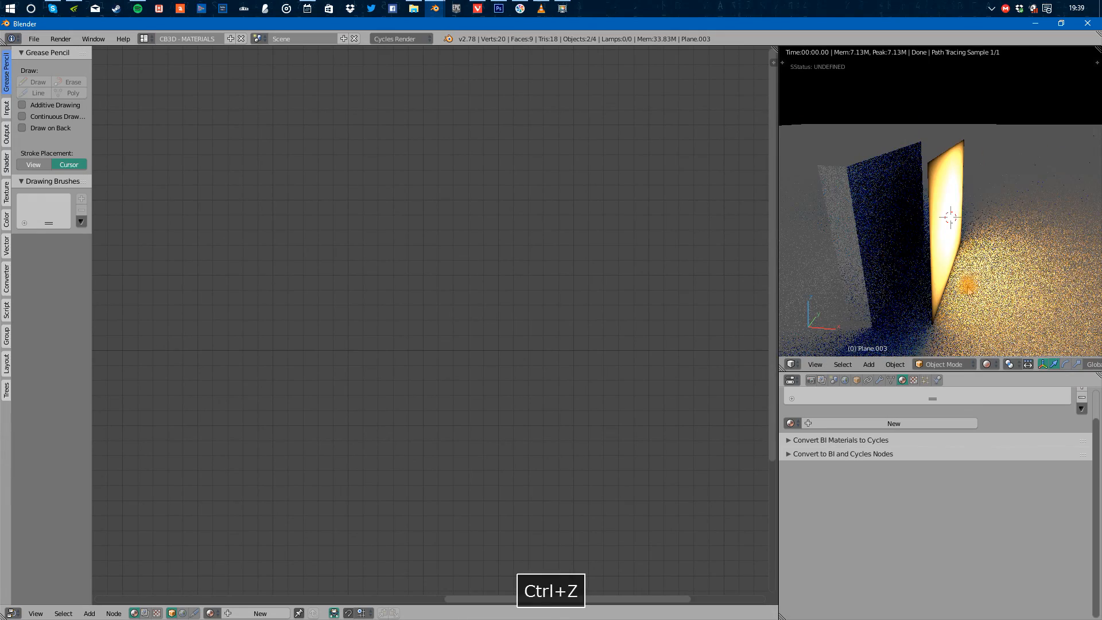
Inspect the glowing front of the boxed light, return to solid shading and select the original light plane.
{"action": "mouse_move", "coordinate": [950, 271]}
{"action": "left_mouse_down", "text": "alt"}
{"action": "mouse_move", "coordinate": [959, 295]}
{"action": "mouse_move", "coordinate": [871, 287]}
{"action": "mouse_move", "coordinate": [969, 294]}
{"action": "mouse_move", "coordinate": [890, 248]}
{"action": "mouse_move", "coordinate": [997, 266]}
{"action": "mouse_move", "coordinate": [933, 283]}
{"action": "left_mouse_up", "text": "alt"}
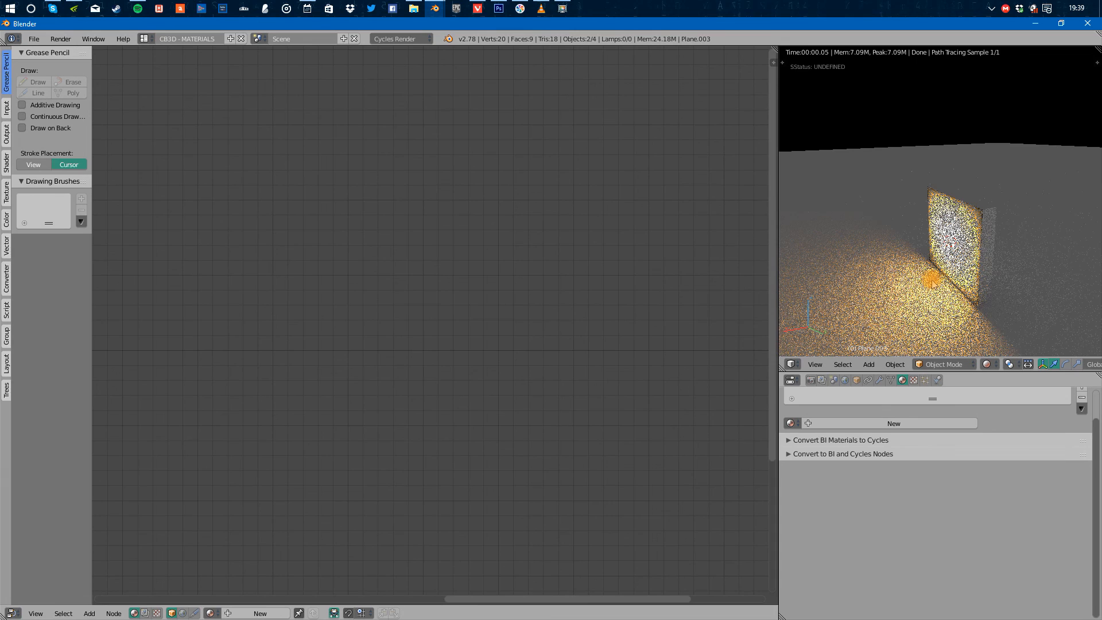
{"action": "key", "text": "shift+z"}
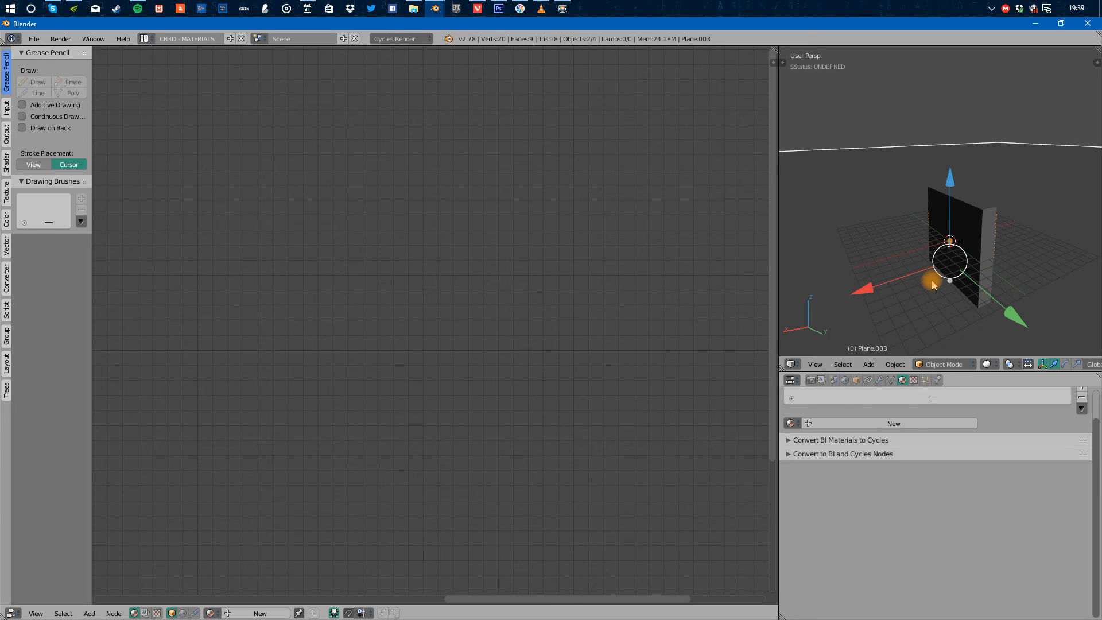
{"action": "left_click_drag", "start_coordinate": [957, 224], "coordinate": [841, 219], "text": "alt"}
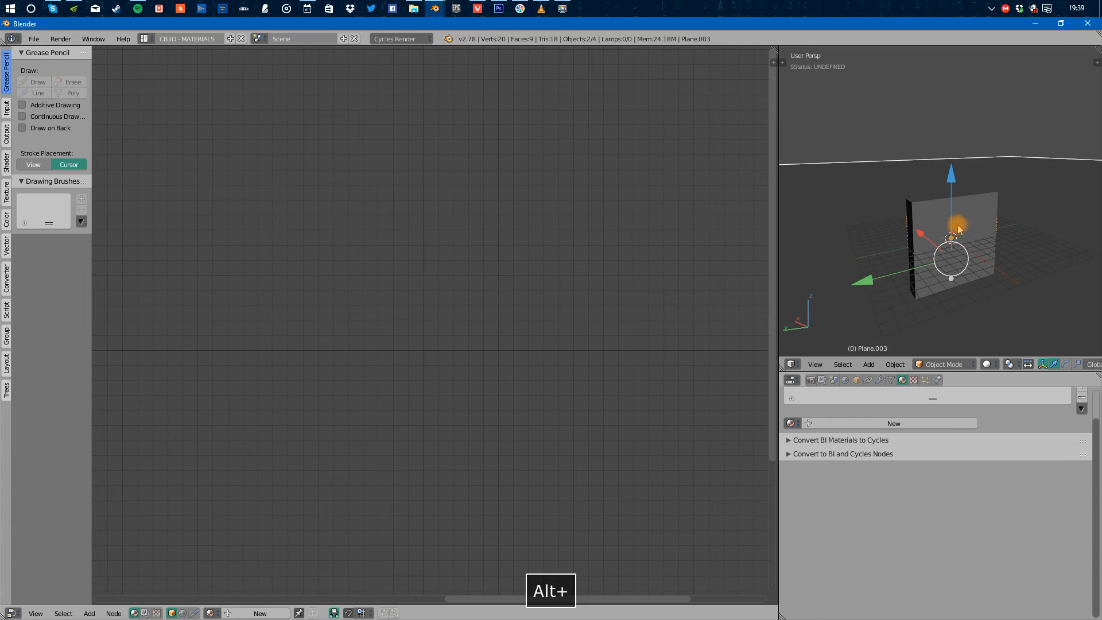
{"action": "right_click", "coordinate": [934, 215]}
Move the Emission and Material Output nodes closer to the Mapping node.
{"action": "scroll", "coordinate": [460, 302], "scroll_direction": "down", "scroll_amount": 3}
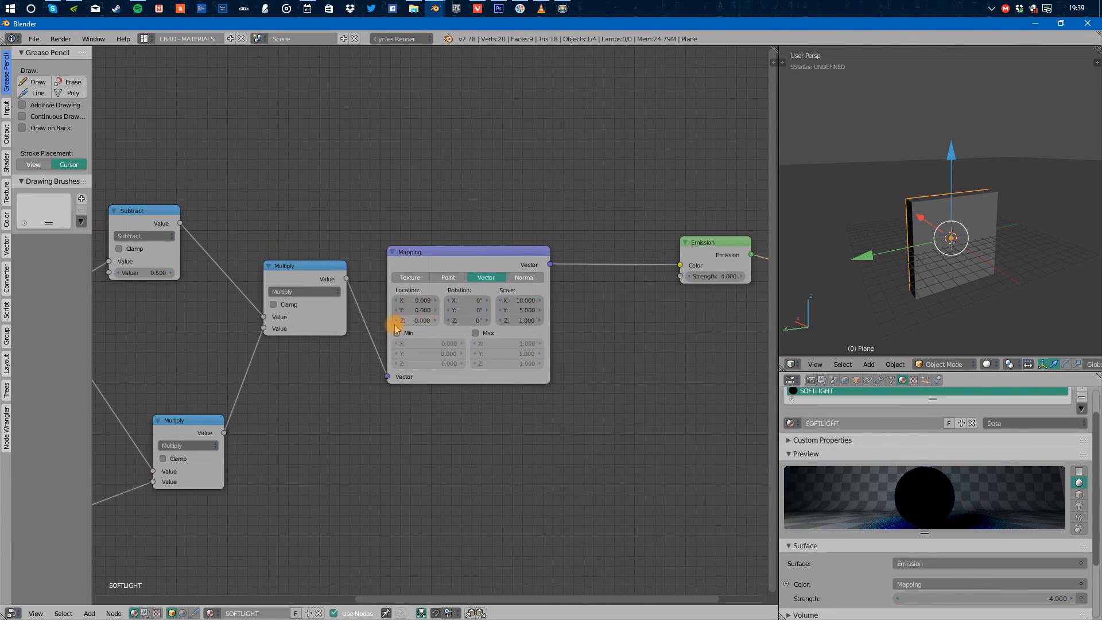
{"action": "middle_click_drag", "start_coordinate": [400, 348], "coordinate": [509, 285]}
{"action": "middle_click_drag", "start_coordinate": [450, 356], "coordinate": [415, 376]}
{"action": "middle_click_drag", "start_coordinate": [565, 395], "coordinate": [391, 459]}
{"action": "key", "text": "b"}
{"action": "left_click_drag", "start_coordinate": [502, 206], "coordinate": [758, 378]}
{"action": "key", "text": "g"}
{"action": "left_click", "coordinate": [576, 320]}
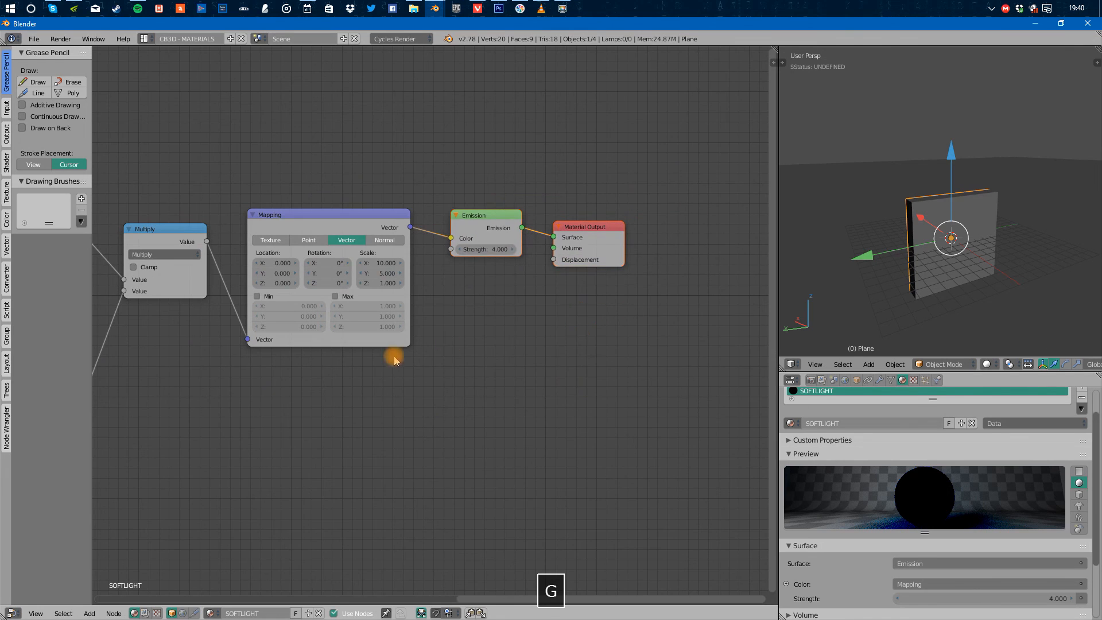
Move the Texture Coordinate node slightly upward beside the two Separate XYZ nodes.
{"action": "middle_click_drag", "start_coordinate": [403, 355], "coordinate": [901, 309]}
{"action": "middle_click_drag", "start_coordinate": [400, 314], "coordinate": [676, 272]}
{"action": "left_click_drag", "start_coordinate": [305, 356], "coordinate": [313, 296]}
{"action": "middle_click_drag", "start_coordinate": [524, 359], "coordinate": [366, 395]}
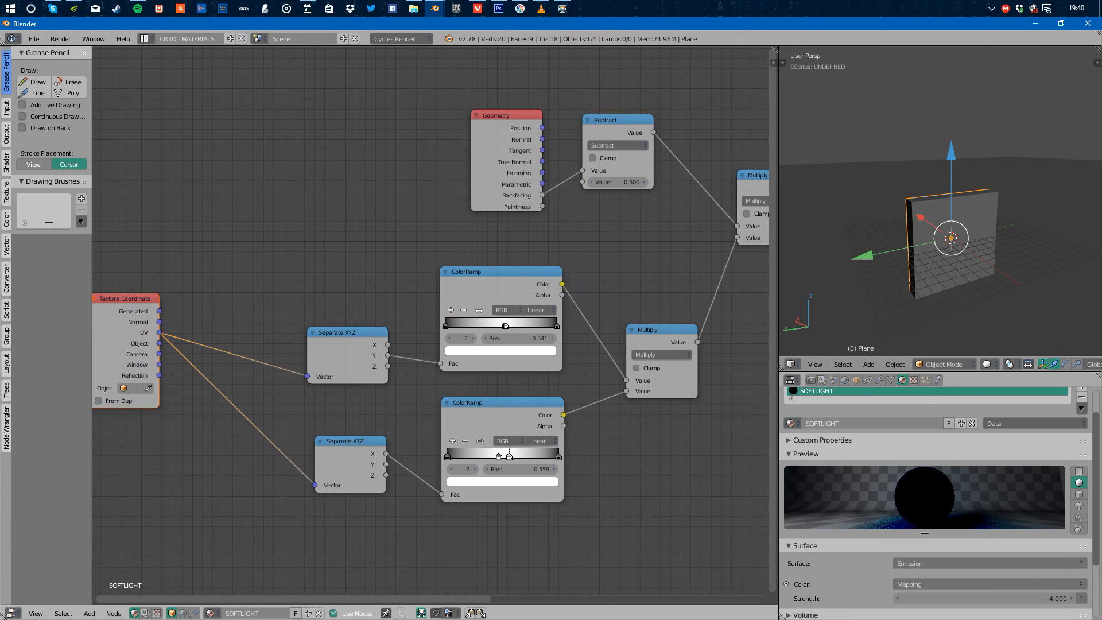